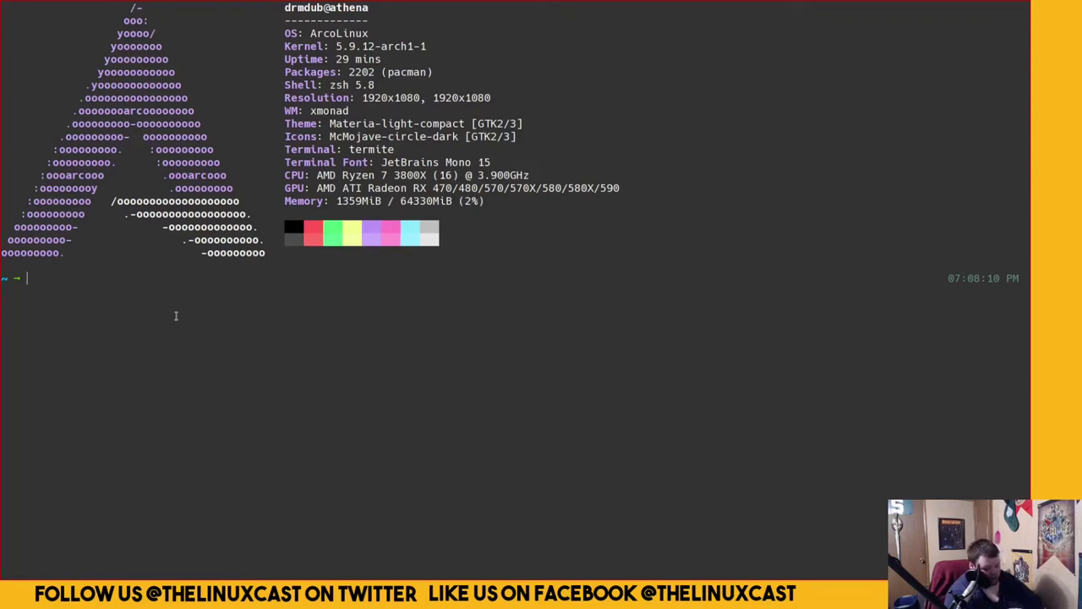
# Change into the ~/.xmonad folder and list its files
pyautogui.write('cd .x')
pyautogui.press('Right')
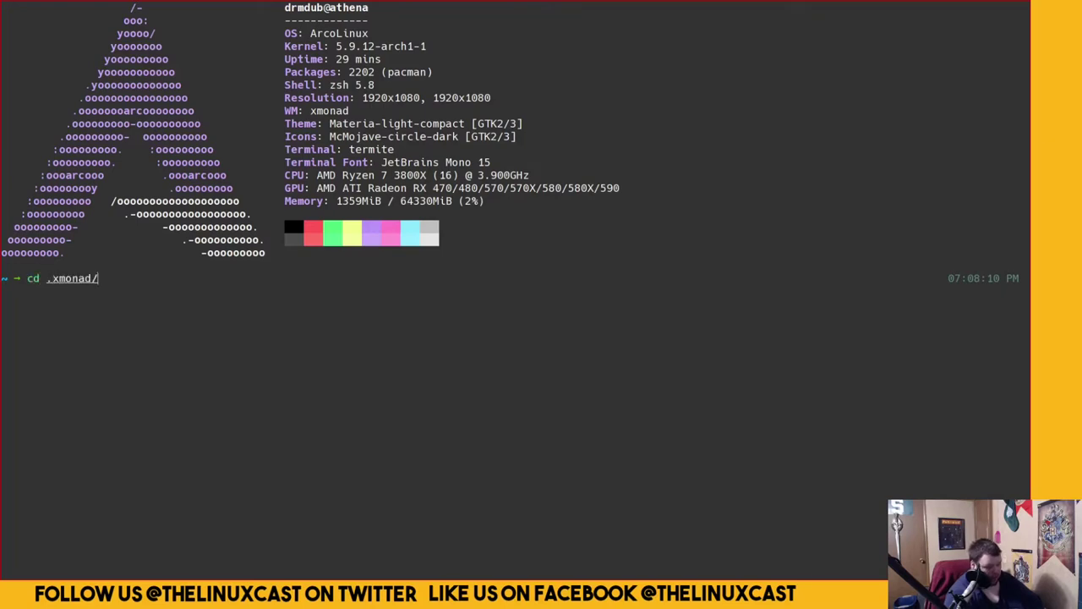
pyautogui.press('Return')
pyautogui.write('ls')
pyautogui.press('Return')
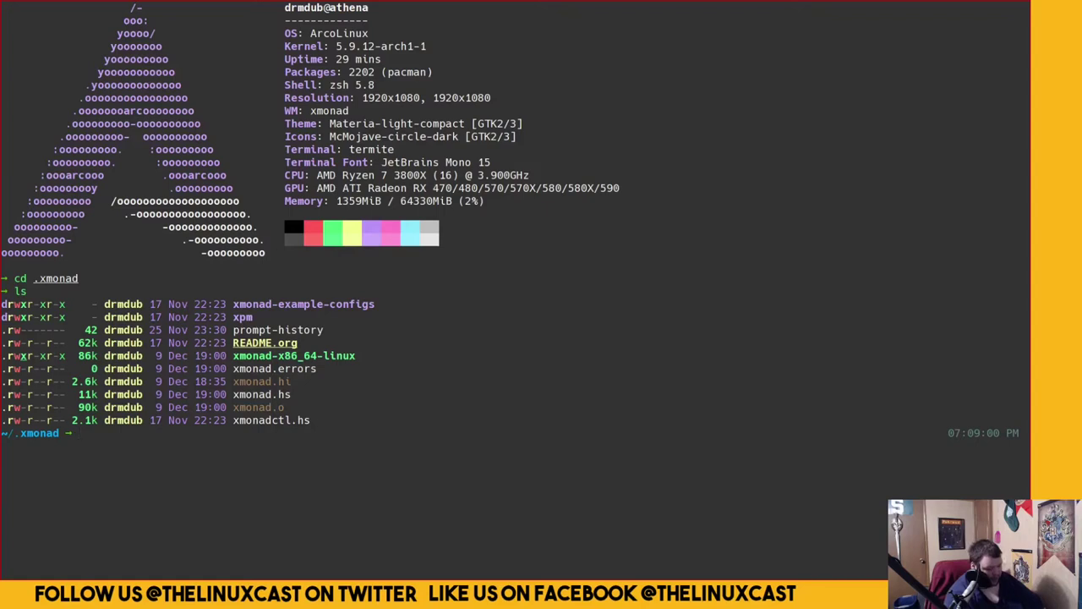
# Open xmonad.hs in Neovim with the v alias
pyautogui.write('v xmonad.hs')
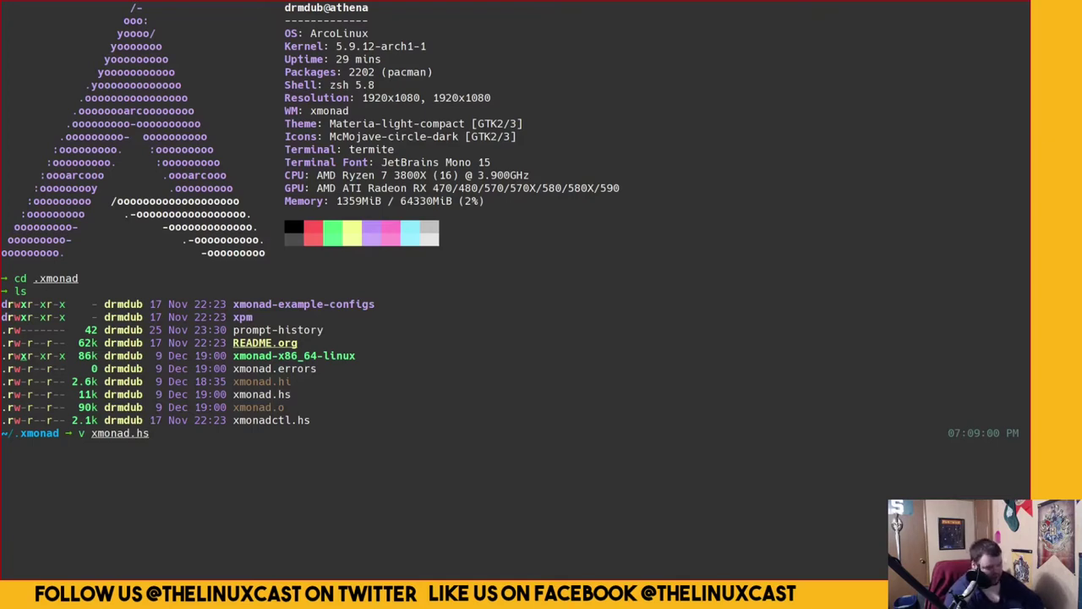
pyautogui.moveTo(331, 304); pyautogui.dragTo(272, 304)
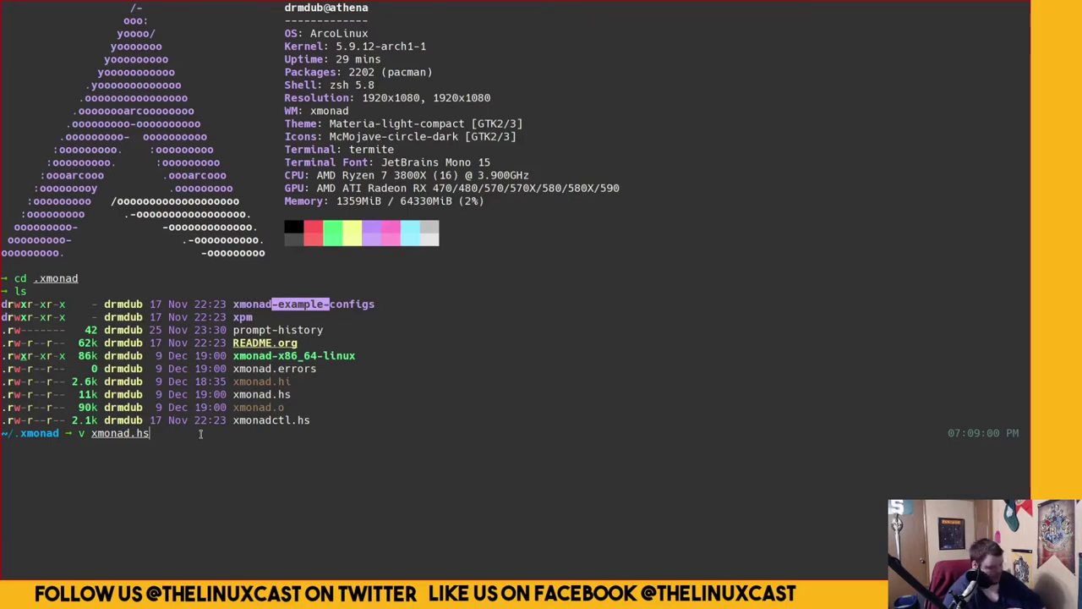
pyautogui.press('Return')
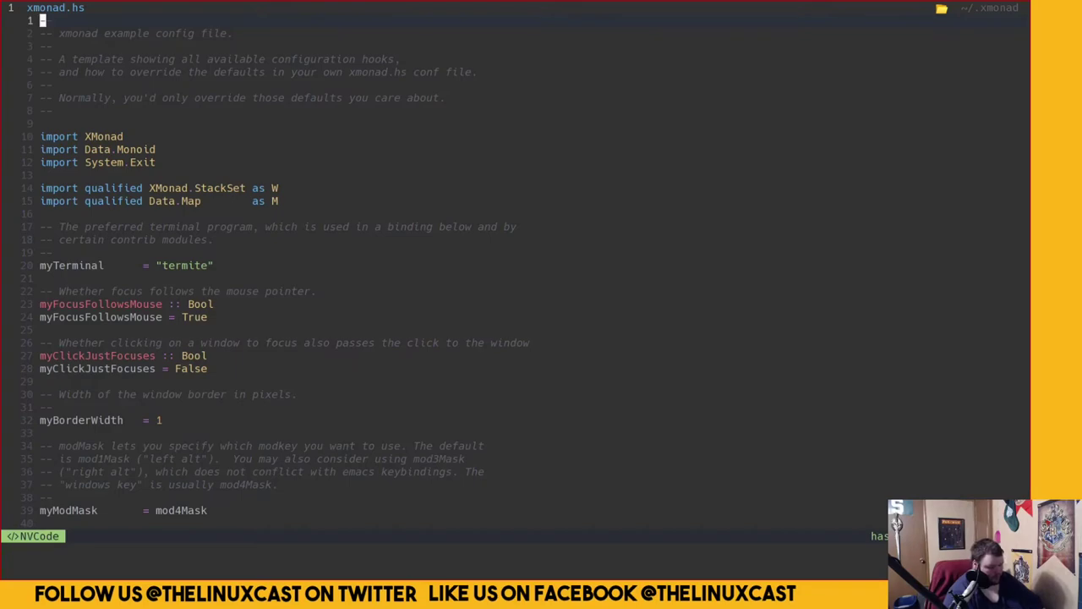
# Enlarge the editor font and move down to the myTerminal "termite" setting on line 20
pyautogui.hotkey('ctrl', '+')
pyautogui.hotkey('ctrl', '+')
pyautogui.hotkey('ctrl', '+')
pyautogui.hotkey('ctrl', '-')
pyautogui.hotkey('ctrl', '-')
pyautogui.hotkey('ctrl', '-')
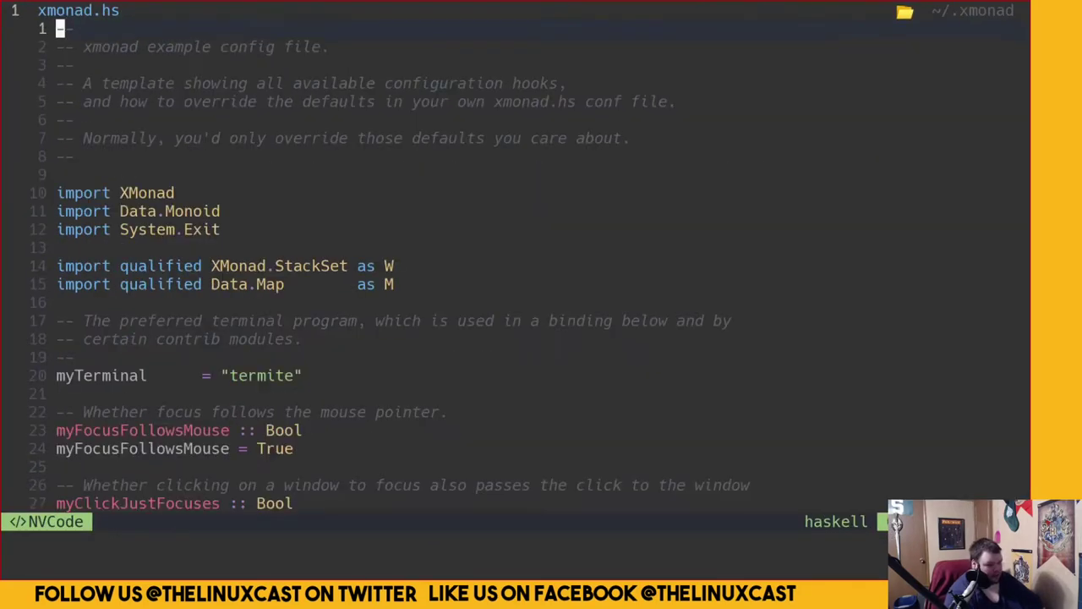
pyautogui.hotkey('ctrl', '+')
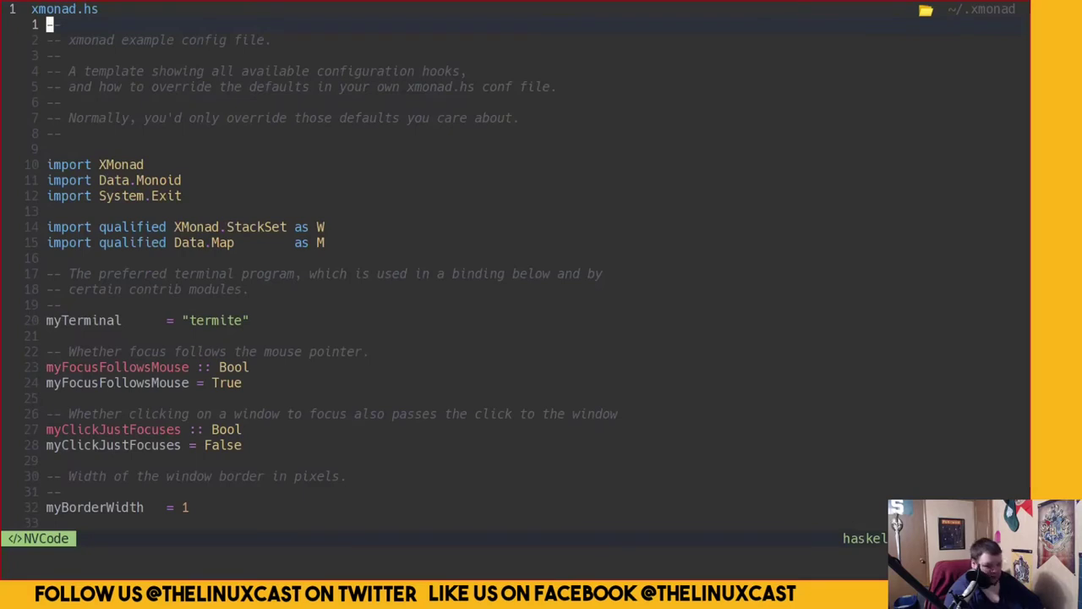
pyautogui.press('j')
pyautogui.press('j')
pyautogui.press('j')
pyautogui.press('j')
pyautogui.press('j')
pyautogui.press('j')
pyautogui.press('j')
pyautogui.press('j')
pyautogui.press('j')
pyautogui.press('j')
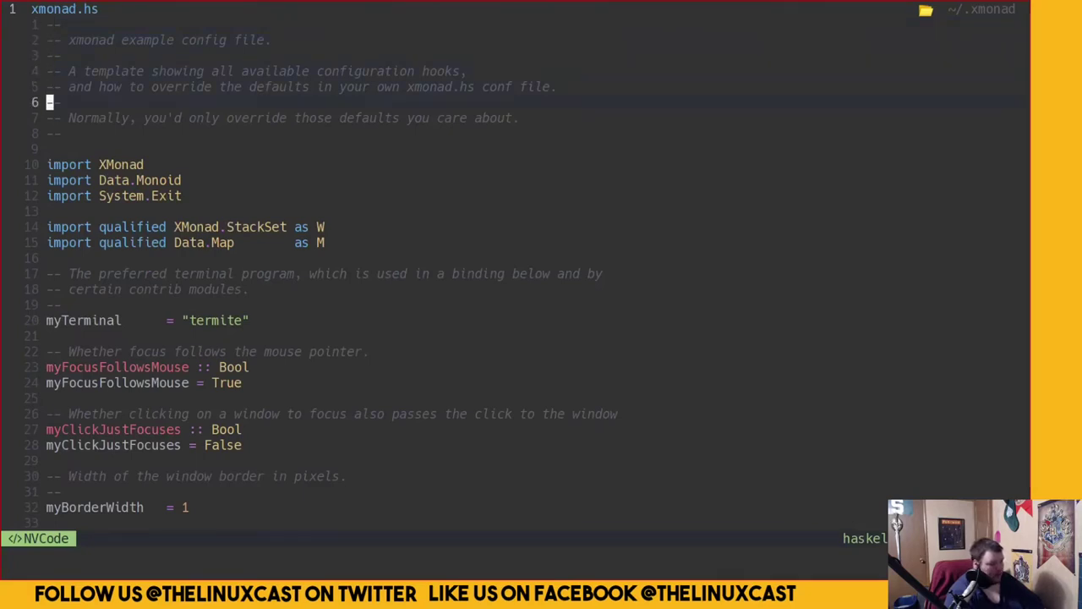
pyautogui.press('j')
pyautogui.press('j')
pyautogui.press('j')
pyautogui.press('j')
pyautogui.press('j')
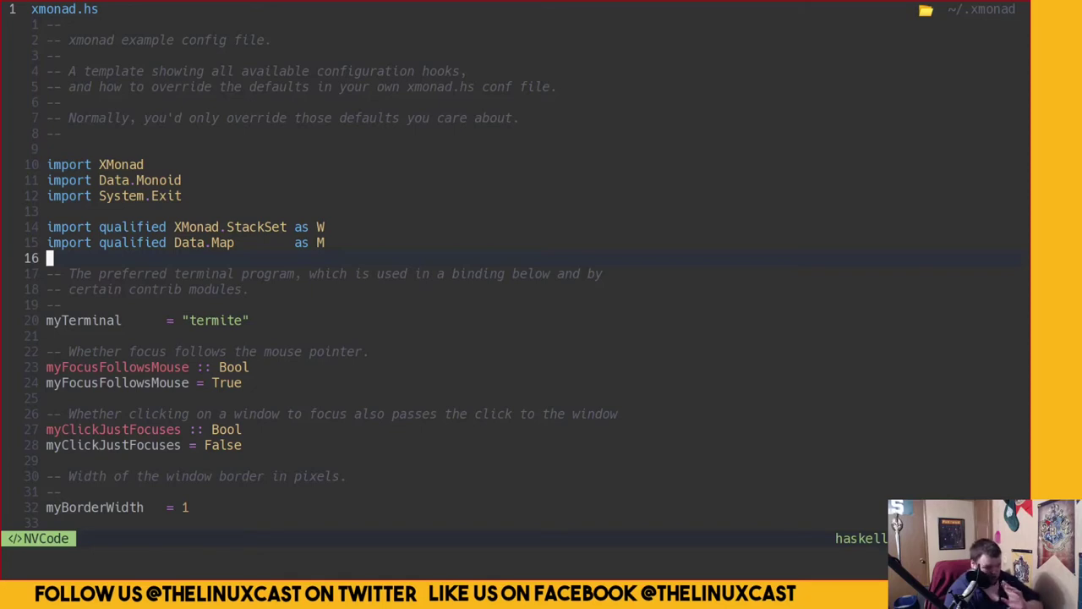
pyautogui.press('j')
pyautogui.press('j')
pyautogui.press('j')
pyautogui.press('j')
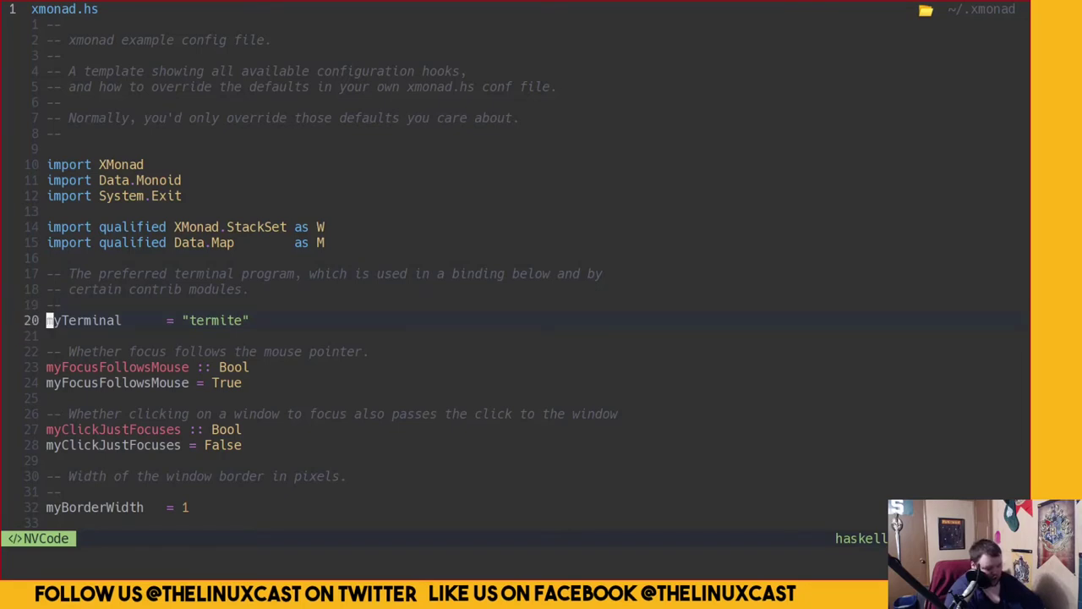
pyautogui.press('l')
pyautogui.press('l')
pyautogui.press('l')
pyautogui.press('l')
pyautogui.press('w')
pyautogui.press('w')
pyautogui.press('w')
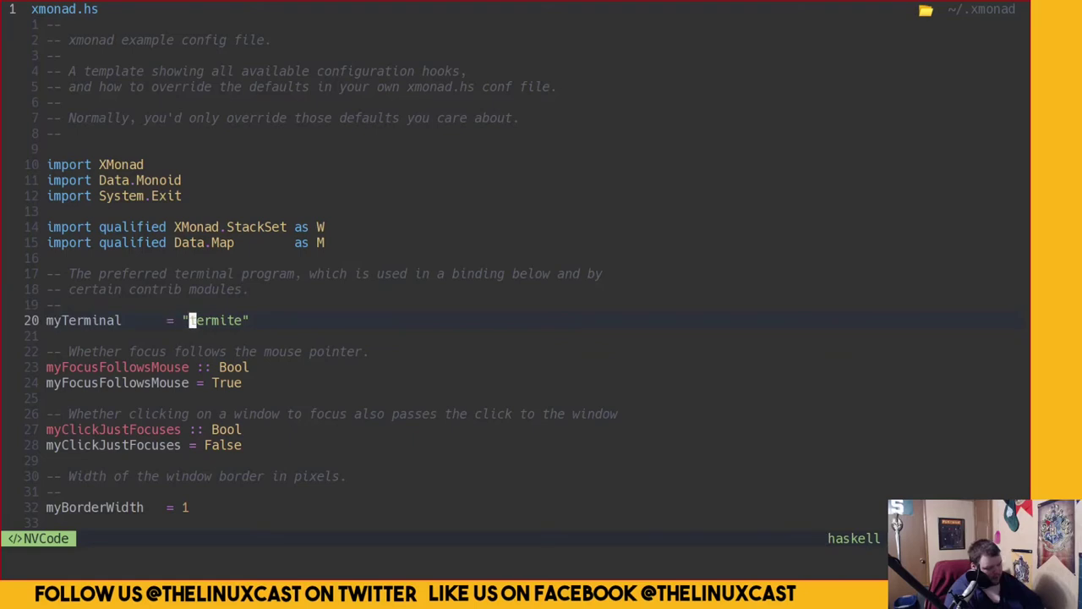
pyautogui.press('l')
pyautogui.press('l')
pyautogui.press('l')
pyautogui.press('l')
pyautogui.press('l')
pyautogui.press('l')
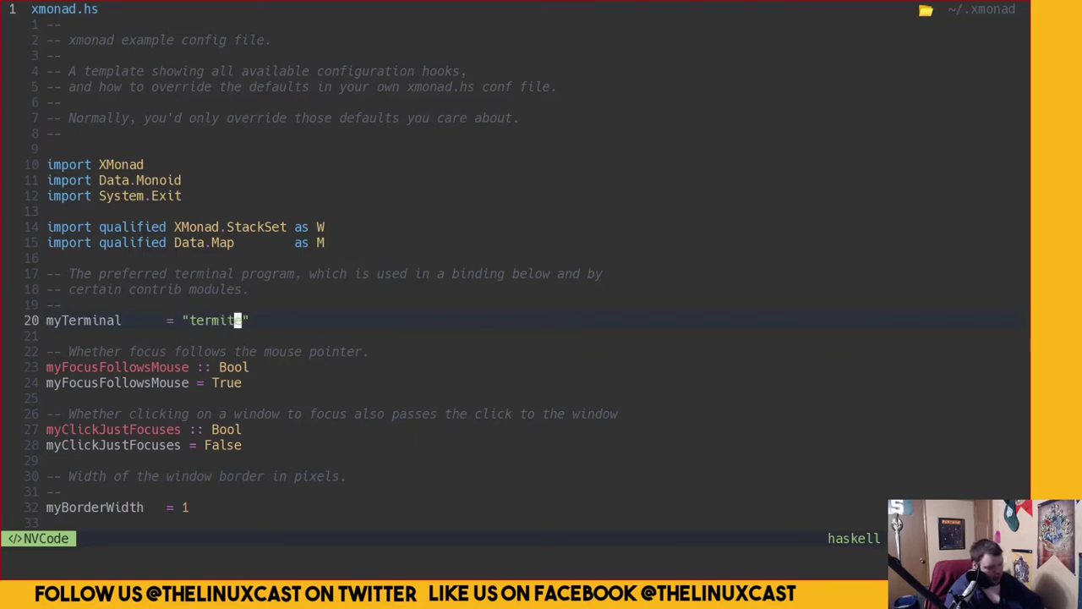
pyautogui.press('j')
pyautogui.press('j')
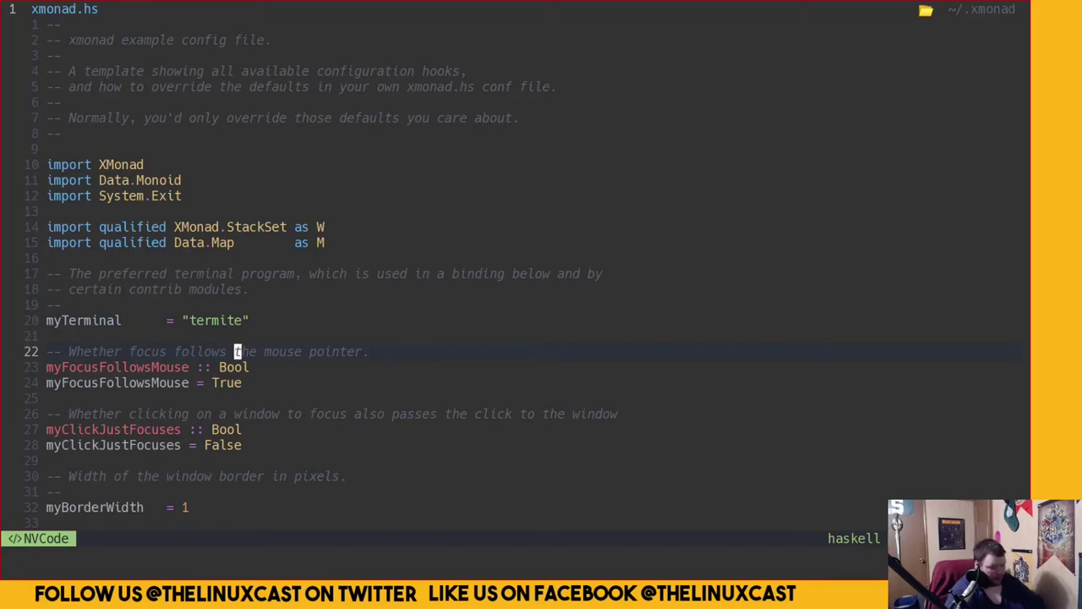
# Search dmenu for the termite launcher
pyautogui.press('super+p')
pyautogui.write('term')
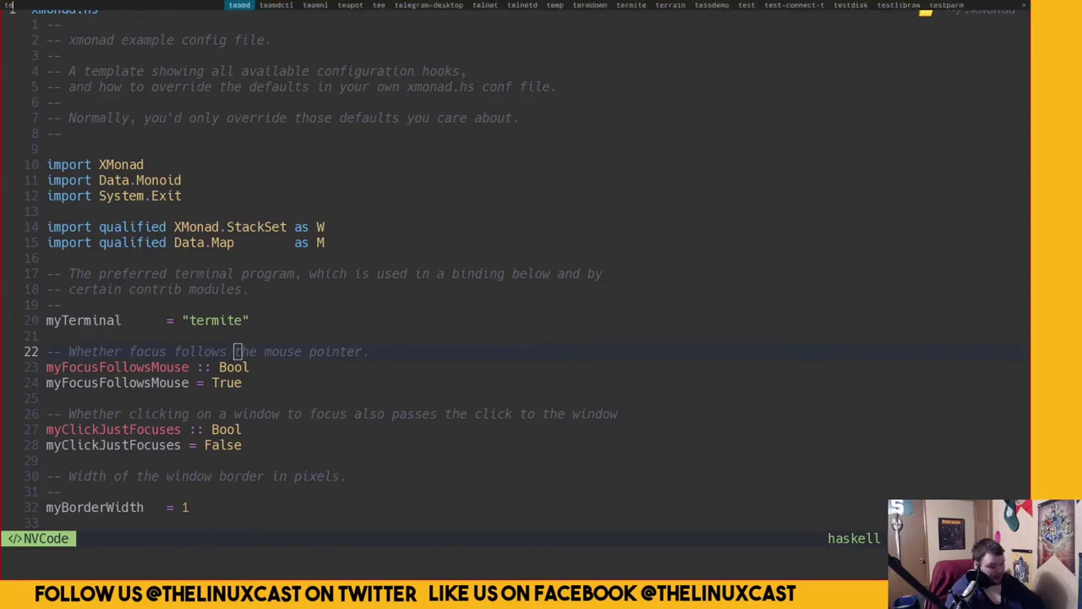
pyautogui.press('BackSpace')
pyautogui.press('BackSpace')
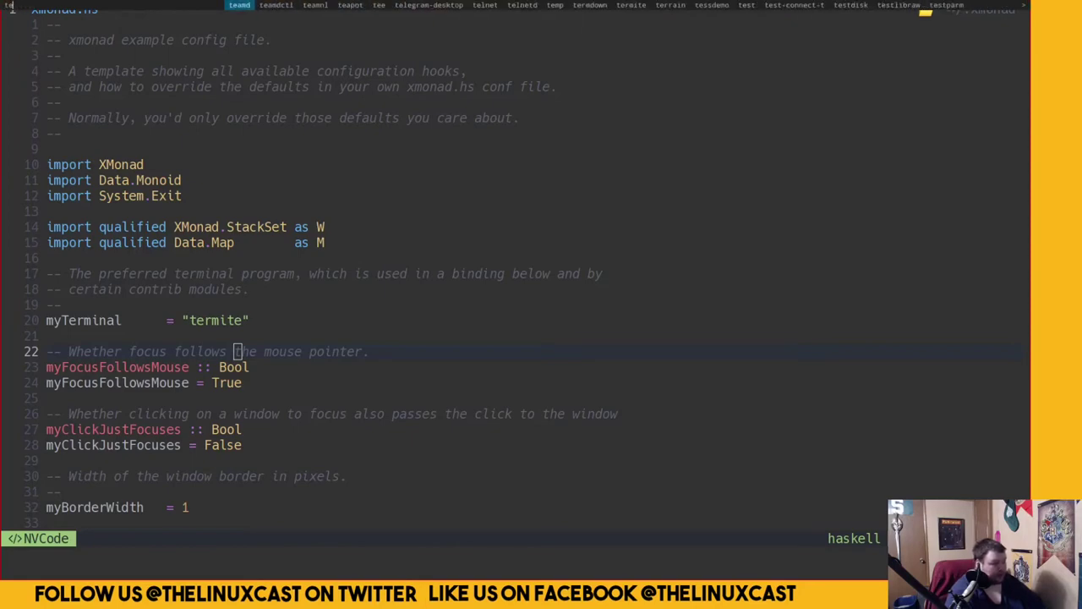
# Launch a second termite and run xprop on the editor window to read its WM_CLASS
pyautogui.write('rmite')
pyautogui.press('Return')
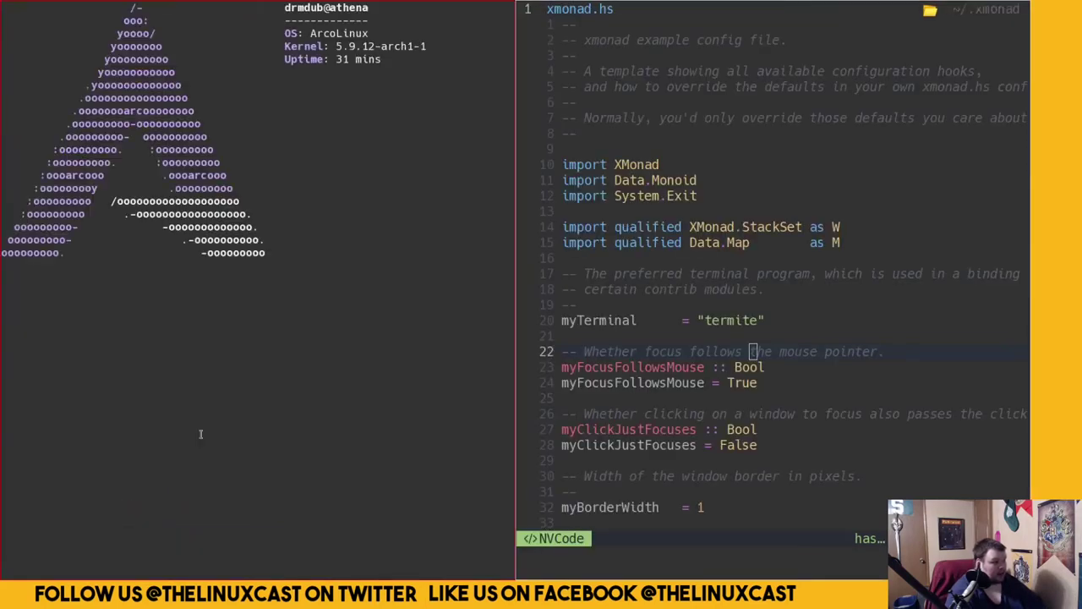
pyautogui.write('xprop')
pyautogui.press('Return')
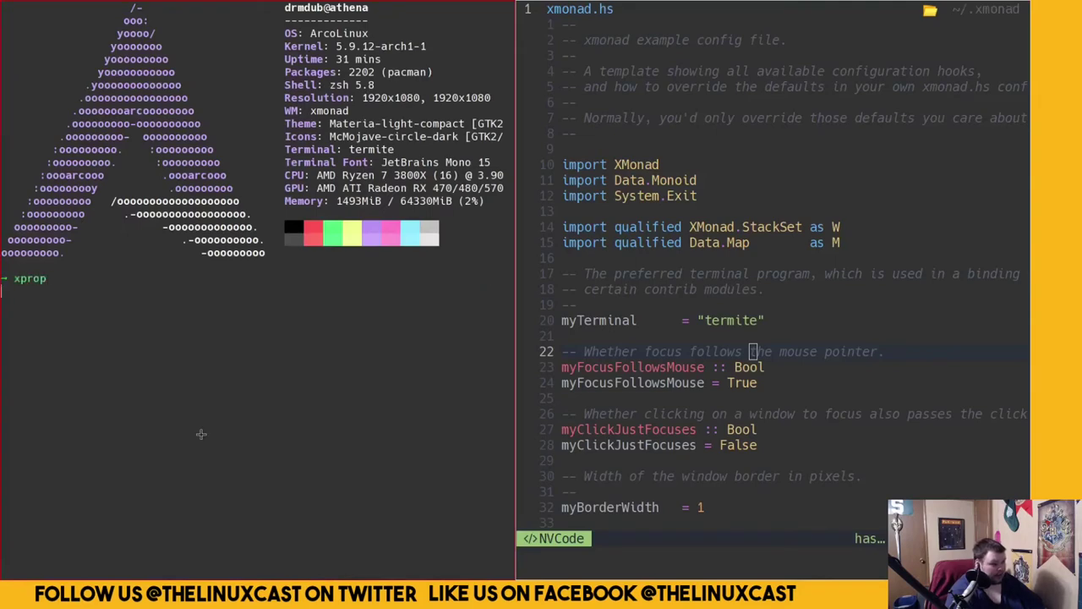
pyautogui.click(669, 365)
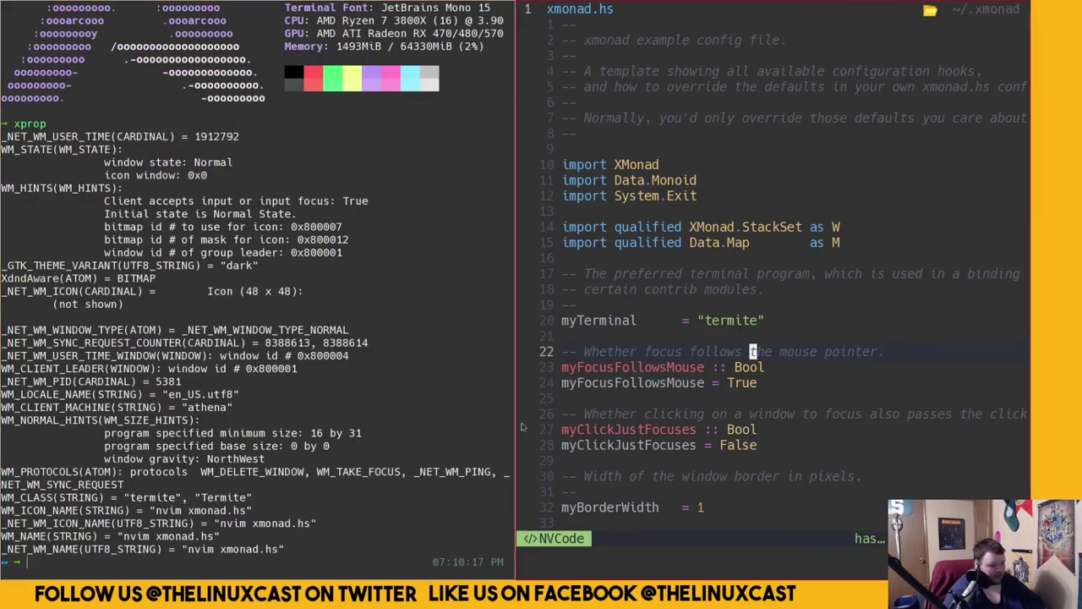
# Capitalise the myTerminal value on line 20 to "Termite"
pyautogui.press('k')
pyautogui.press('k')
pyautogui.press('0')
pyautogui.press('l')
pyautogui.press('l')
pyautogui.press('l')
pyautogui.press('l')
pyautogui.press('l')
pyautogui.press('l')
pyautogui.press('l')
pyautogui.press('l')
pyautogui.press('l')
pyautogui.press('l')
pyautogui.press('l')
pyautogui.press('l')
pyautogui.press('l')
pyautogui.press('l')
pyautogui.press('l')
pyautogui.press('l')
pyautogui.press('l')
pyautogui.press('l')
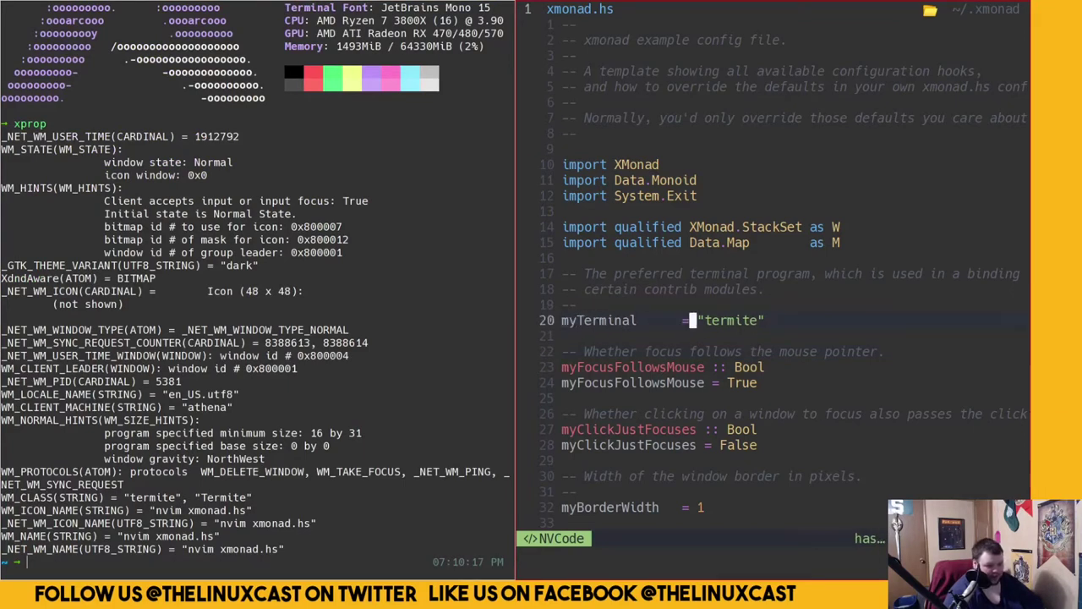
pyautogui.write('s')
pyautogui.write('T')
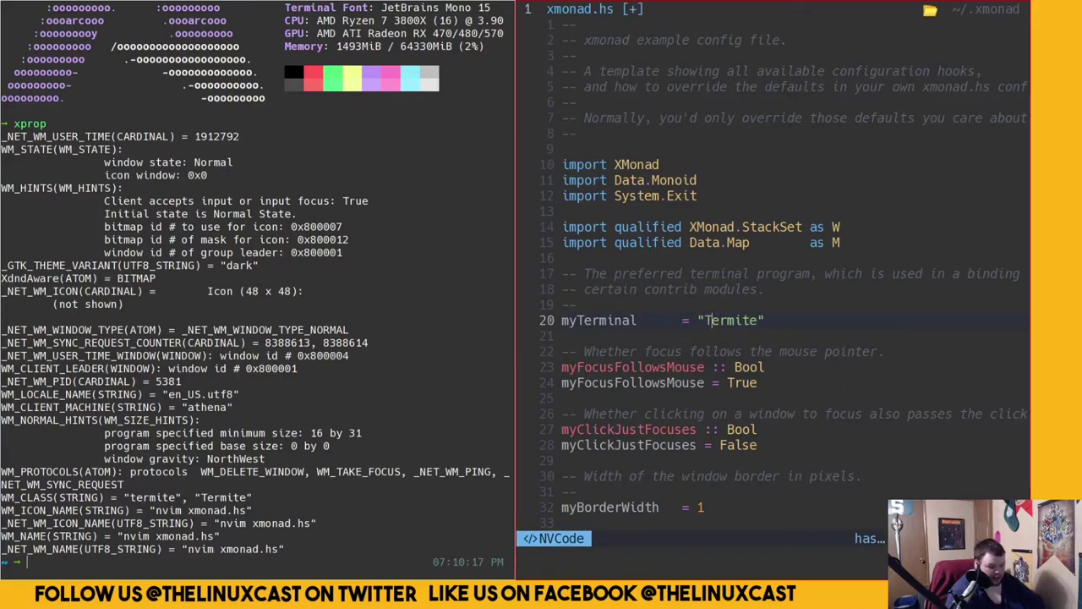
pyautogui.press('Escape')
# Save xmonad.hs with :w and quit Neovim with :q
pyautogui.write(':w')
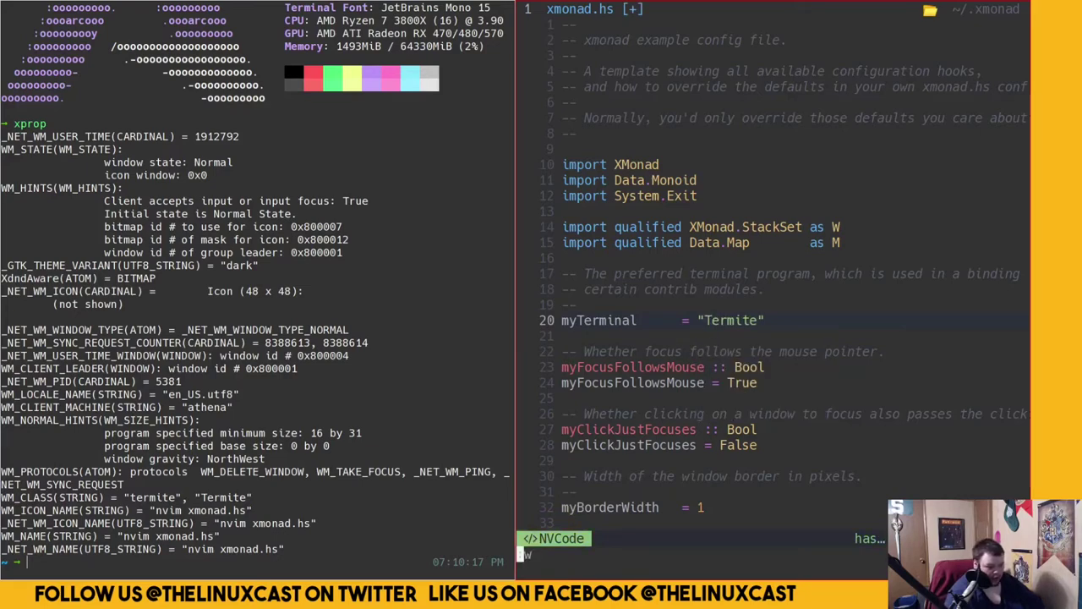
pyautogui.press('Return')
pyautogui.write(':q')
pyautogui.press('Return')
# Run xmonad --recompile, then swap the two terminal windows and swap them back
pyautogui.write('xmonad')
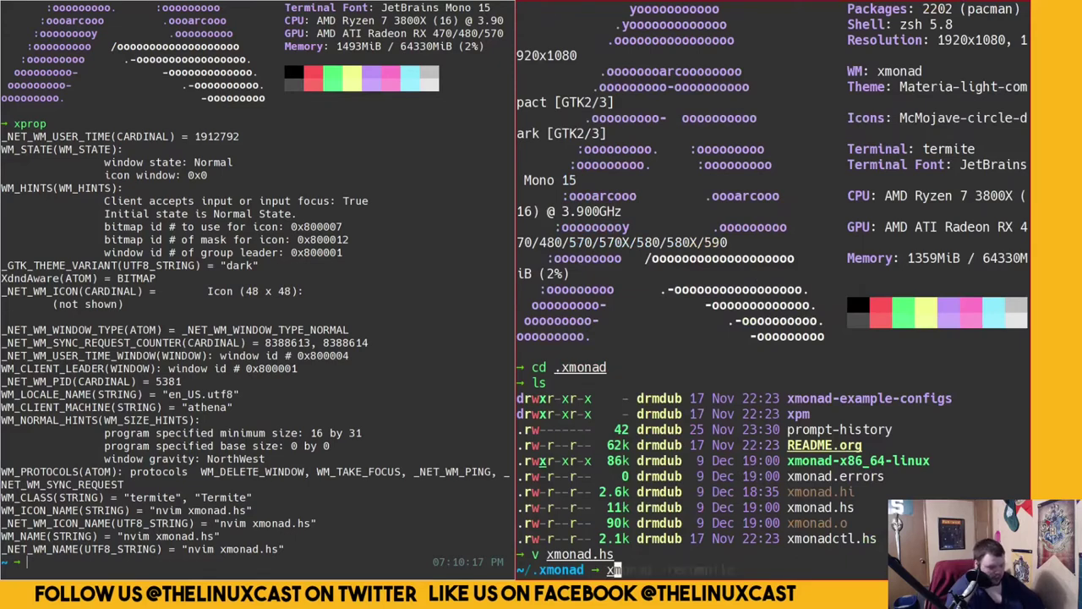
pyautogui.write(' --recompile')
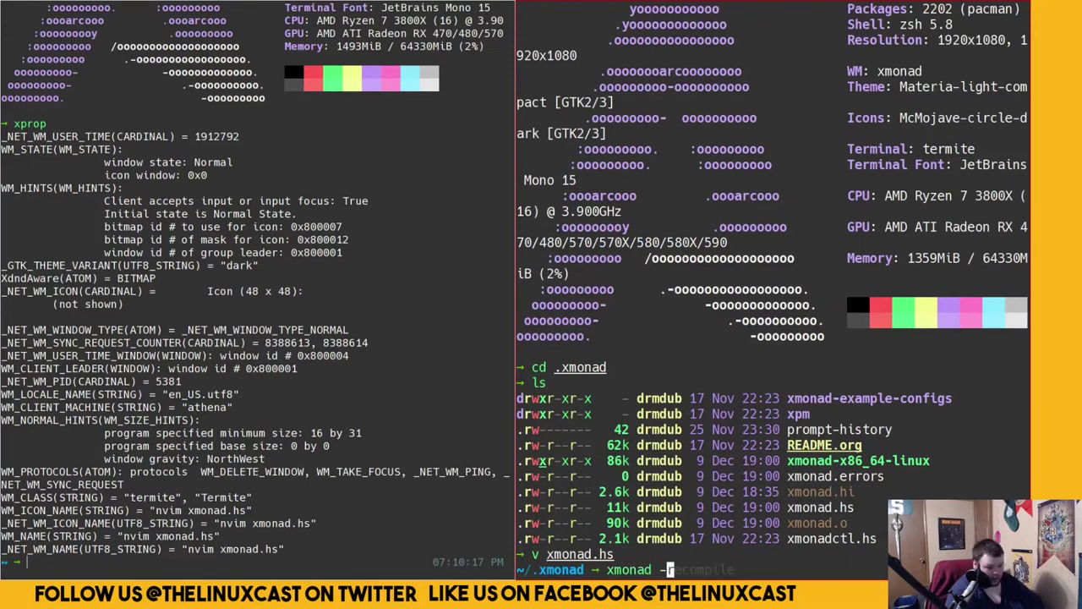
pyautogui.press('Return')
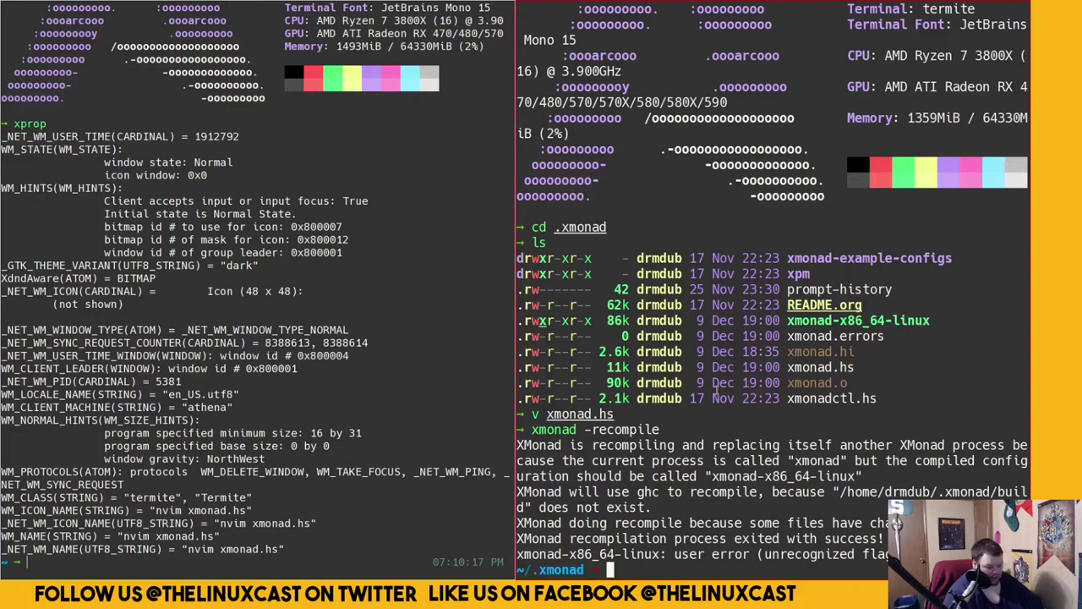
pyautogui.press('super+Return')
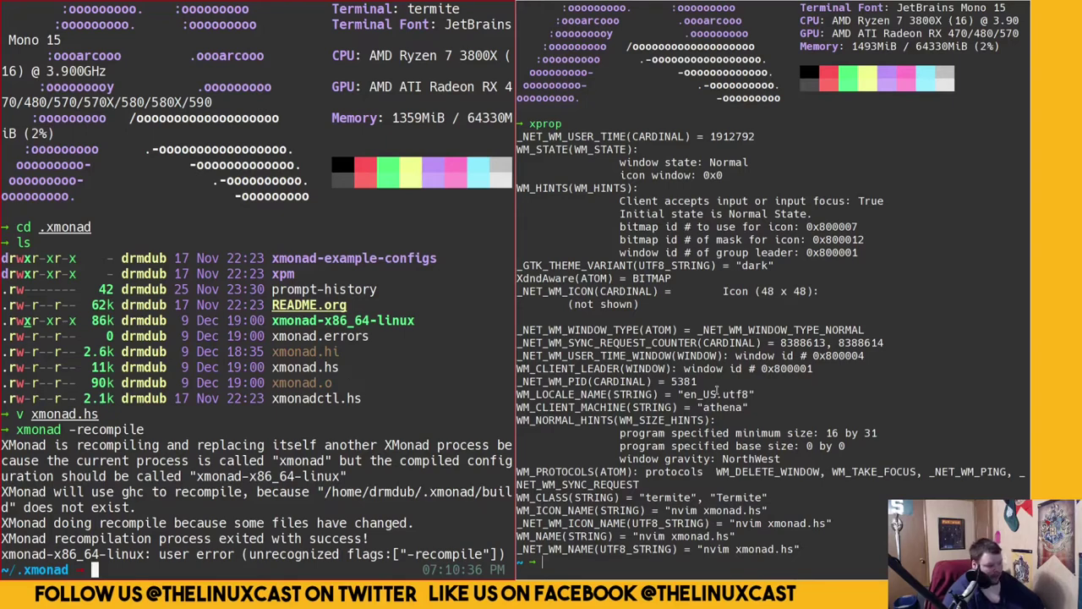
pyautogui.click(622, 423)
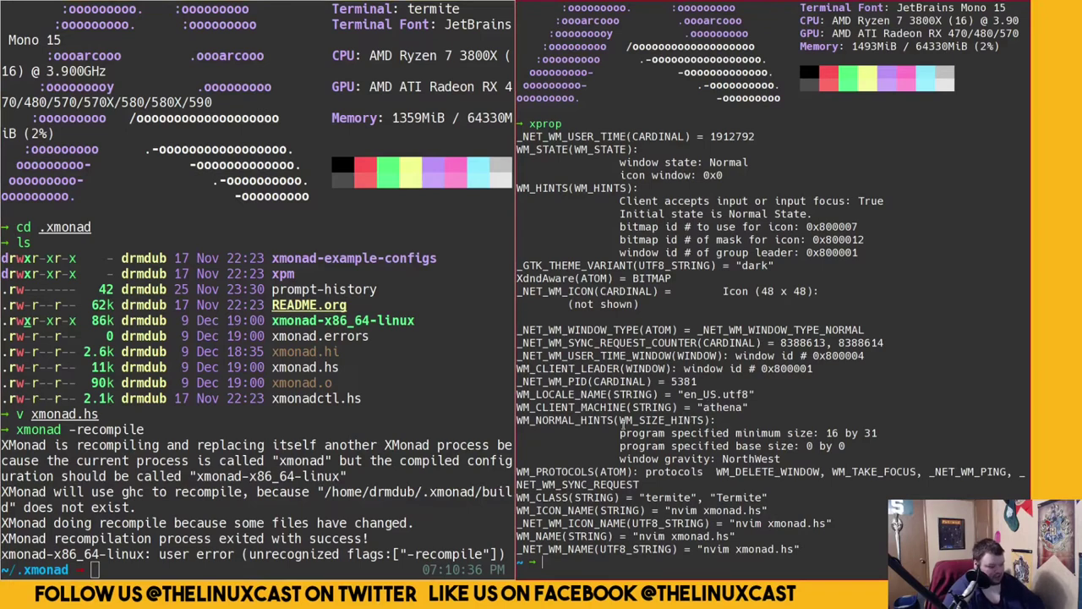
pyautogui.press('super+Return')
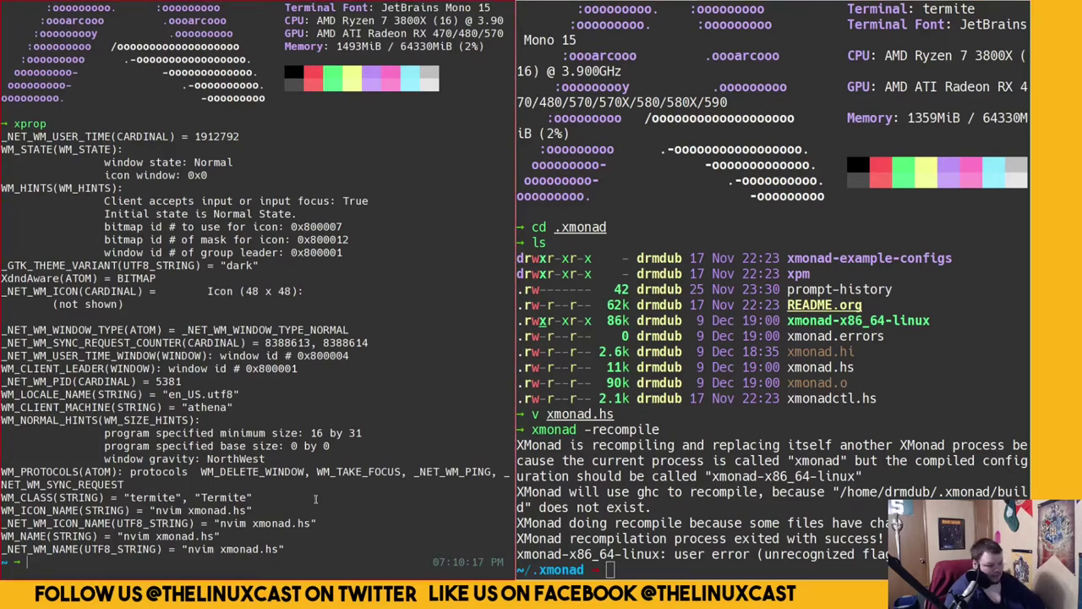
# Open and quit xmonad.hs in the left terminal, then close that terminal window
pyautogui.write('v')
pyautogui.press('Right')
pyautogui.press('Return')
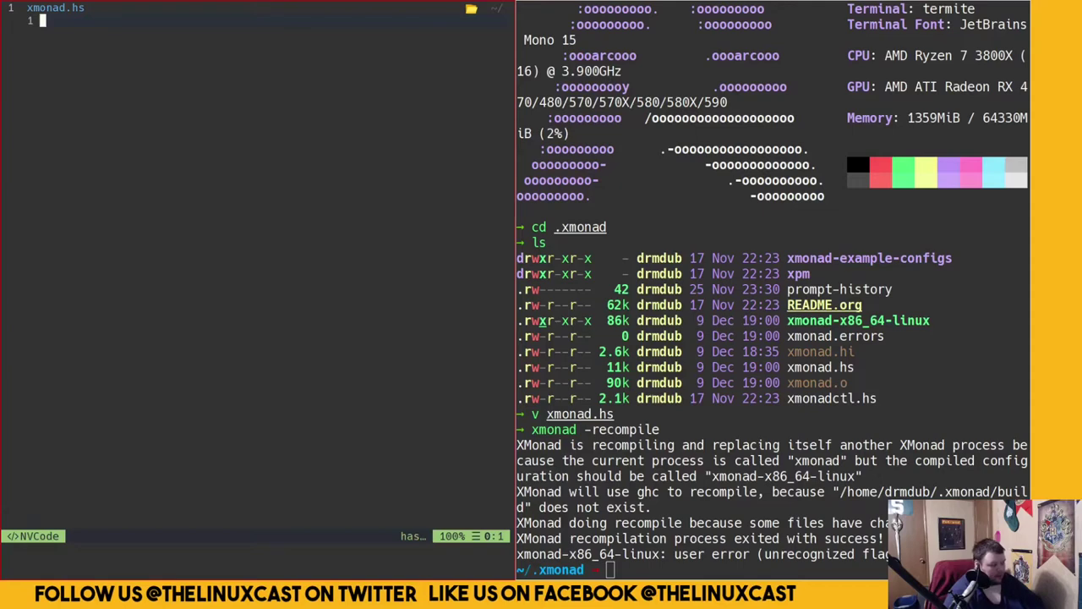
pyautogui.write(':q')
pyautogui.press('Return')
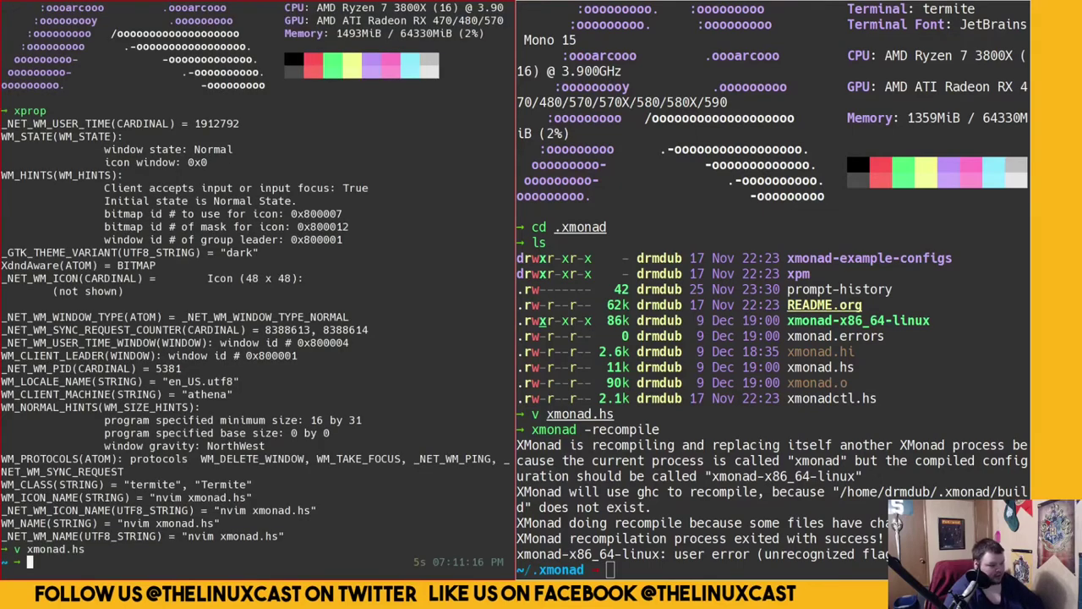
pyautogui.press('super+shift+c')
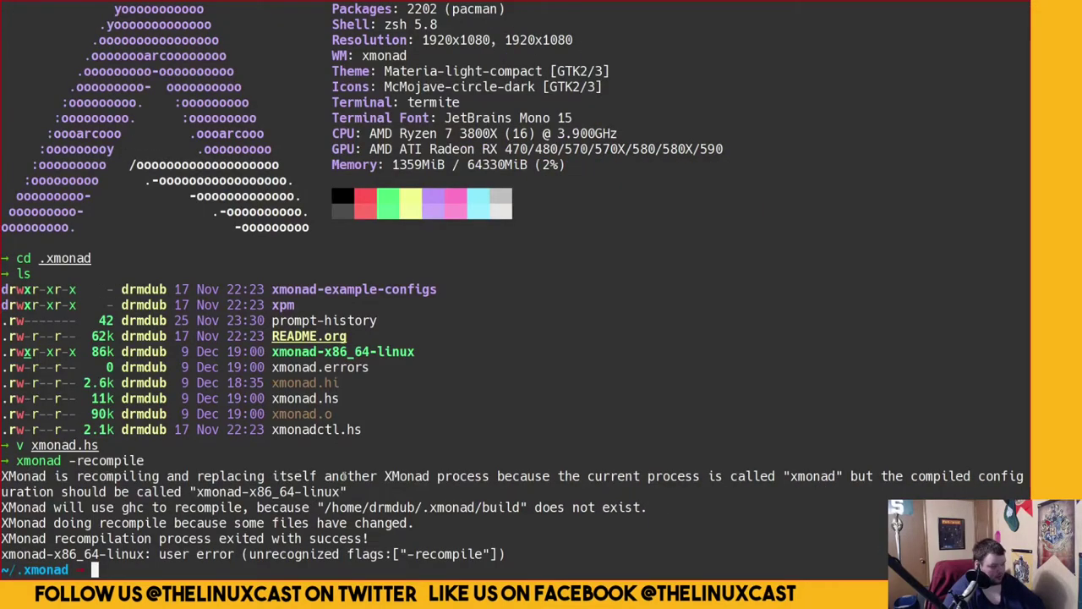
# Reopen xmonad.hs and move to the modm+shift+xK_Return terminal-launch binding
pyautogui.write('v')
pyautogui.press('Right')
pyautogui.press('Return')
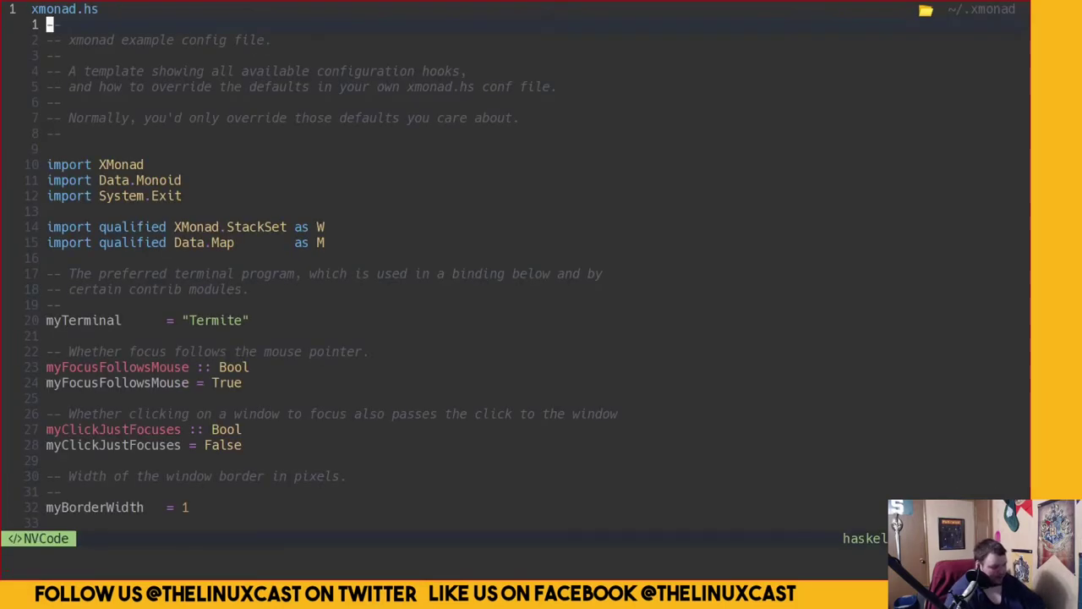
pyautogui.press('j')
pyautogui.press('j')
pyautogui.press('j')
pyautogui.press('j')
pyautogui.press('j')
pyautogui.press('j')
pyautogui.press('j')
pyautogui.press('j')
pyautogui.press('j')
pyautogui.press('j')
pyautogui.press('j')
pyautogui.press('j')
pyautogui.press('j')
pyautogui.press('j')
pyautogui.press('j')
pyautogui.press('j')
pyautogui.press('j')
pyautogui.press('j')
pyautogui.press('j')
pyautogui.press('j')
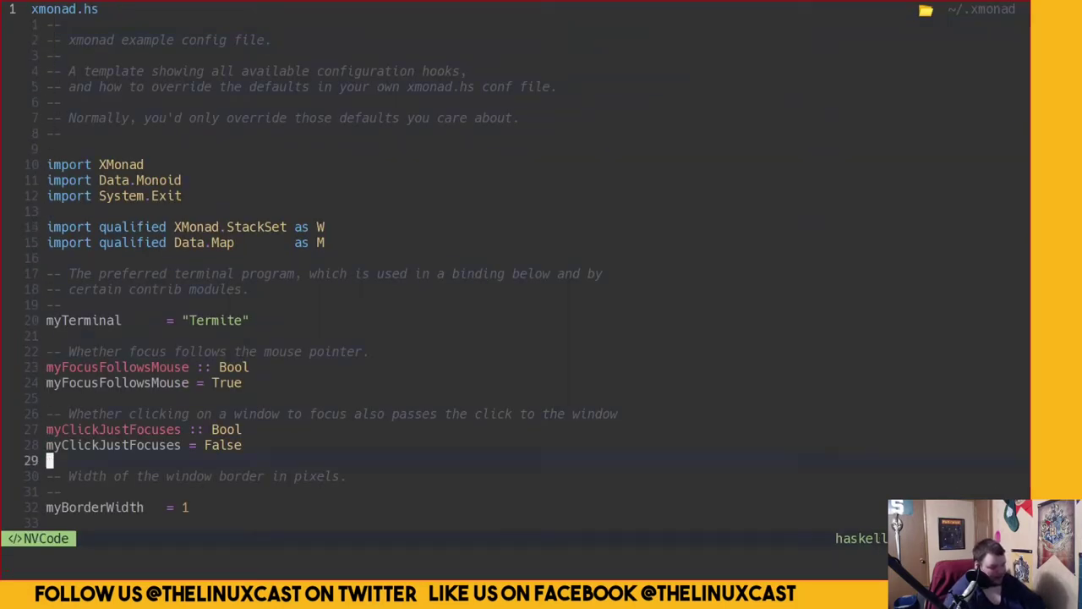
pyautogui.press('j')
pyautogui.press('j')
pyautogui.press('j')
pyautogui.press('j')
pyautogui.press('j')
pyautogui.press('j')
pyautogui.press('j')
pyautogui.press('j')
pyautogui.press('j')
pyautogui.press('j')
pyautogui.press('j')
pyautogui.press('j')
pyautogui.press('j')
pyautogui.press('j')
pyautogui.press('j')
pyautogui.press('j')
pyautogui.press('j')
pyautogui.press('j')
pyautogui.press('j')
pyautogui.press('j')
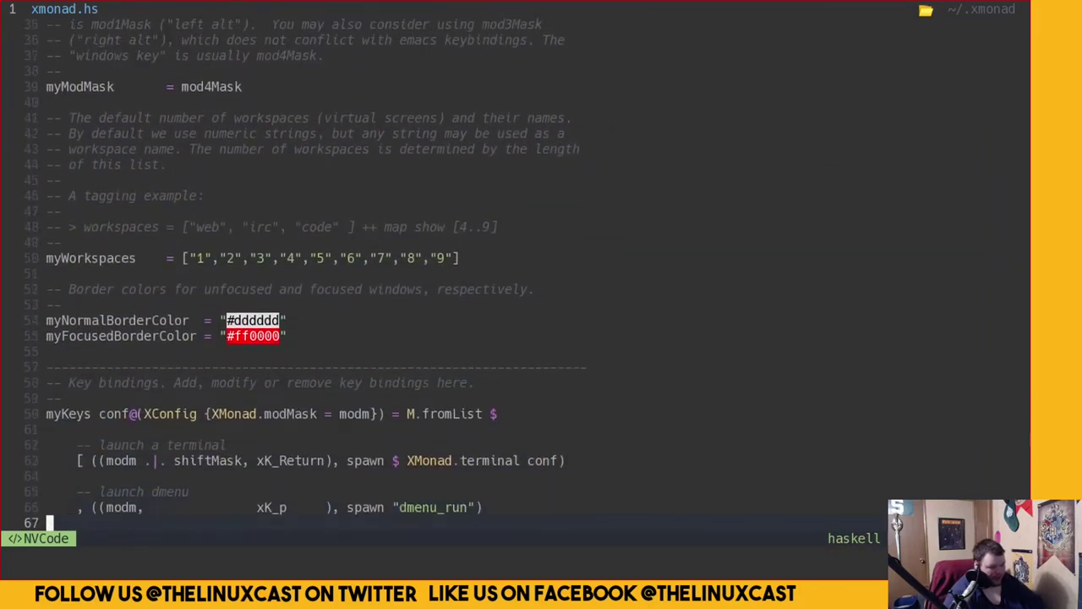
pyautogui.press('j')
pyautogui.press('j')
pyautogui.press('j')
pyautogui.press('k')
pyautogui.press('k')
pyautogui.press('k')
pyautogui.press('k')
pyautogui.press('k')
pyautogui.press('k')
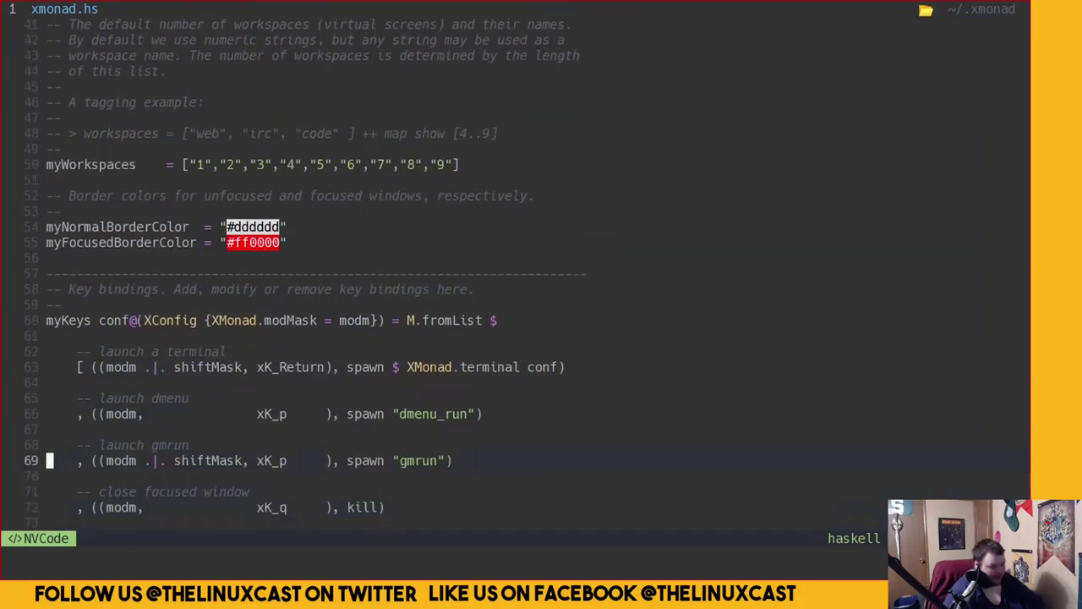
pyautogui.press('k')
pyautogui.press('k')
pyautogui.press('k')
pyautogui.press('k')
pyautogui.press('l')
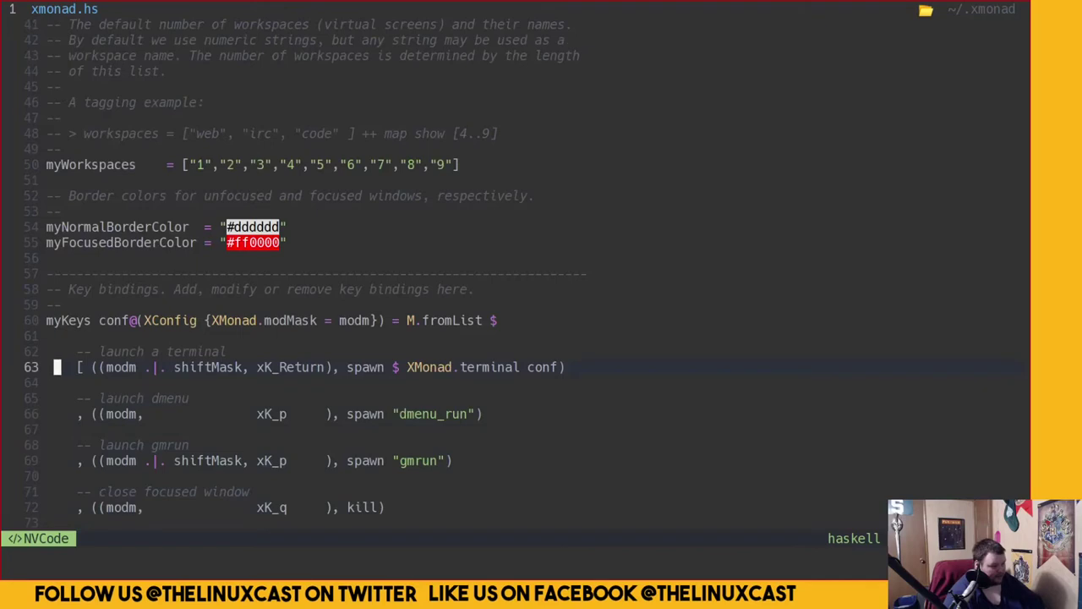
pyautogui.press('l')
pyautogui.press('l')
pyautogui.press('l')
pyautogui.press('l')
pyautogui.press('l')
pyautogui.press('l')
pyautogui.press('l')
pyautogui.press('l')
pyautogui.press('l')
pyautogui.press('l')
pyautogui.press('l')
pyautogui.press('l')
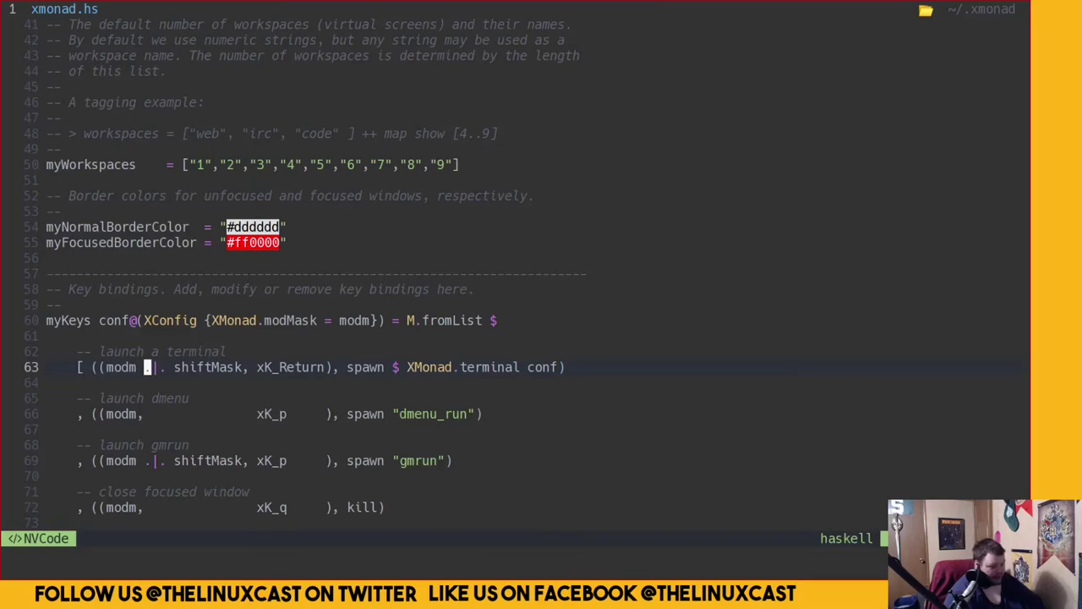
pyautogui.press('l')
pyautogui.press('l')
pyautogui.press('l')
pyautogui.press('l')
pyautogui.press('l')
pyautogui.press('l')
pyautogui.press('l')
pyautogui.press('l')
pyautogui.press('l')
pyautogui.press('l')
pyautogui.press('l')
pyautogui.press('l')
pyautogui.press('l')
pyautogui.press('l')
pyautogui.press('l')
pyautogui.press('l')
pyautogui.press('l')
pyautogui.press('l')
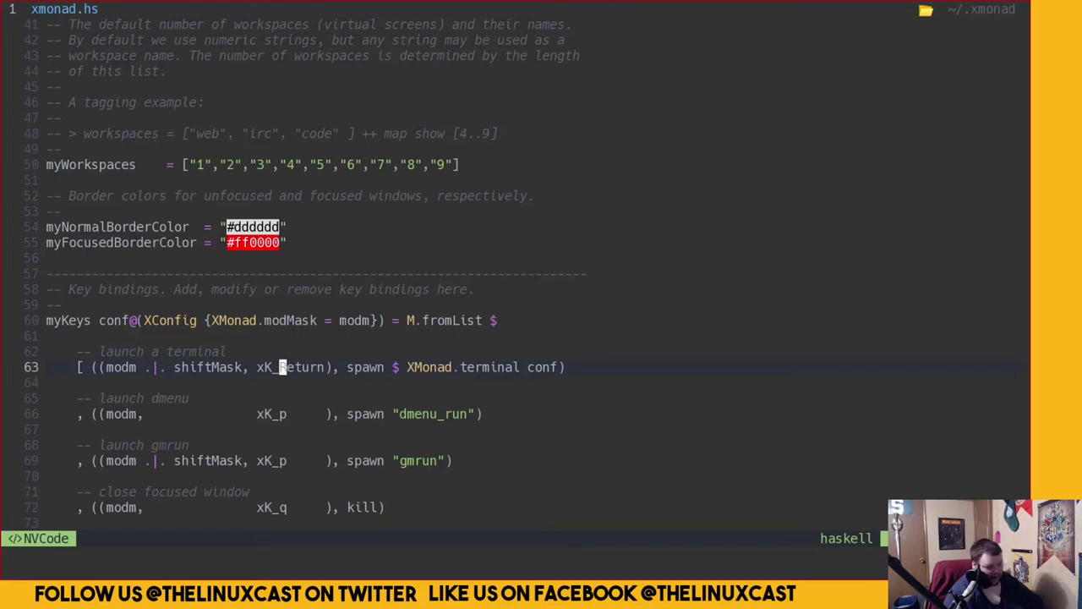
pyautogui.press('l')
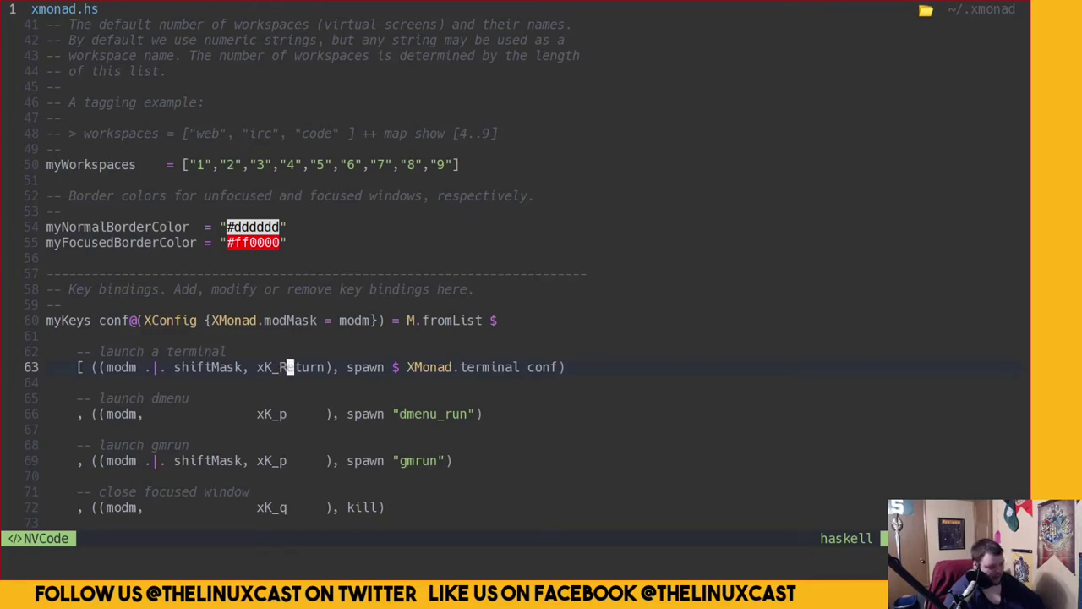
pyautogui.press('l')
pyautogui.press('l')
pyautogui.press('l')
pyautogui.press('l')
pyautogui.press('l')
pyautogui.press('l')
pyautogui.press('l')
pyautogui.press('l')
# Check the myTerminal "Termite" setting, then return down to the dmenu binding
pyautogui.press('k')
pyautogui.press('k')
pyautogui.press('k')
pyautogui.press('k')
pyautogui.press('k')
pyautogui.press('k')
pyautogui.press('k')
pyautogui.press('k')
pyautogui.press('k')
pyautogui.press('k')
pyautogui.press('k')
pyautogui.press('k')
pyautogui.press('k')
pyautogui.press('k')
pyautogui.press('k')
pyautogui.press('k')
pyautogui.press('k')
pyautogui.press('k')
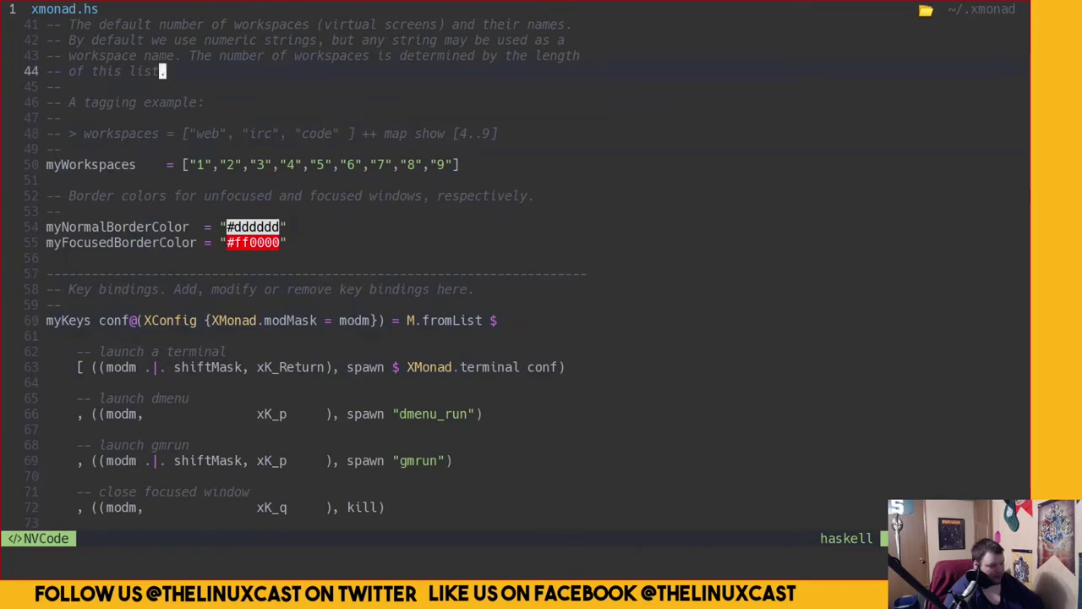
pyautogui.press('k')
pyautogui.press('k')
pyautogui.press('k')
pyautogui.press('k')
pyautogui.press('k')
pyautogui.press('k')
pyautogui.press('k')
pyautogui.press('k')
pyautogui.press('k')
pyautogui.press('k')
pyautogui.press('k')
pyautogui.press('k')
pyautogui.press('k')
pyautogui.press('k')
pyautogui.press('k')
pyautogui.press('k')
pyautogui.press('k')
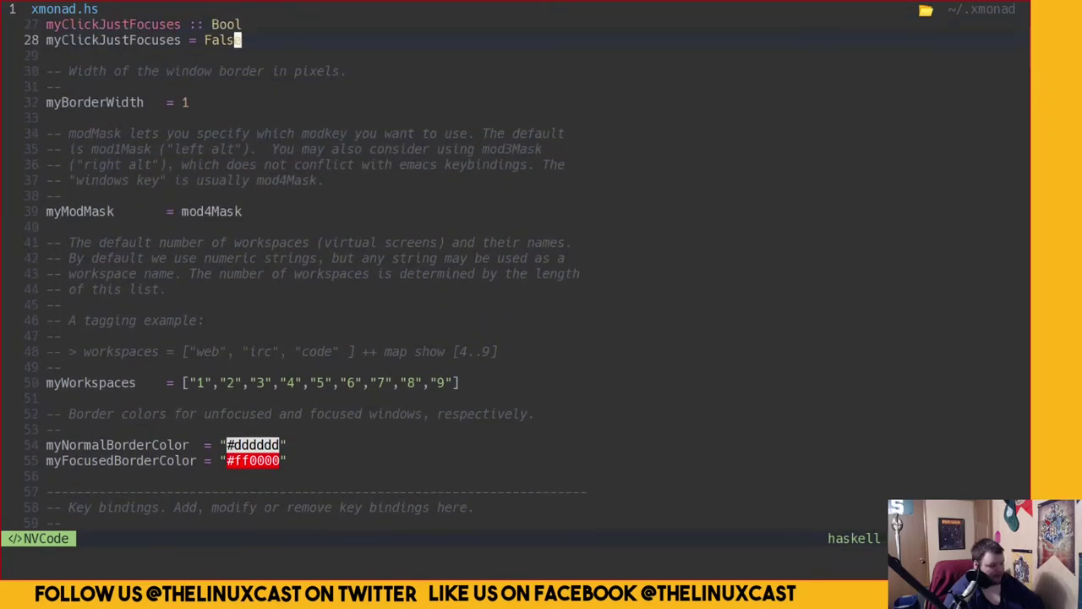
pyautogui.press('k')
pyautogui.press('k')
pyautogui.press('k')
pyautogui.press('k')
pyautogui.press('k')
pyautogui.press('k')
pyautogui.press('k')
pyautogui.press('k')
pyautogui.press('k')
pyautogui.press('k')
pyautogui.press('j')
pyautogui.press('j')
pyautogui.press('j')
pyautogui.press('j')
pyautogui.press('j')
pyautogui.press('j')
pyautogui.press('j')
pyautogui.press('j')
pyautogui.press('j')
pyautogui.press('j')
pyautogui.press('j')
pyautogui.press('j')
pyautogui.press('j')
pyautogui.press('j')
pyautogui.press('j')
pyautogui.press('j')
pyautogui.press('j')
pyautogui.press('j')
pyautogui.press('j')
pyautogui.press('j')
pyautogui.press('j')
pyautogui.press('j')
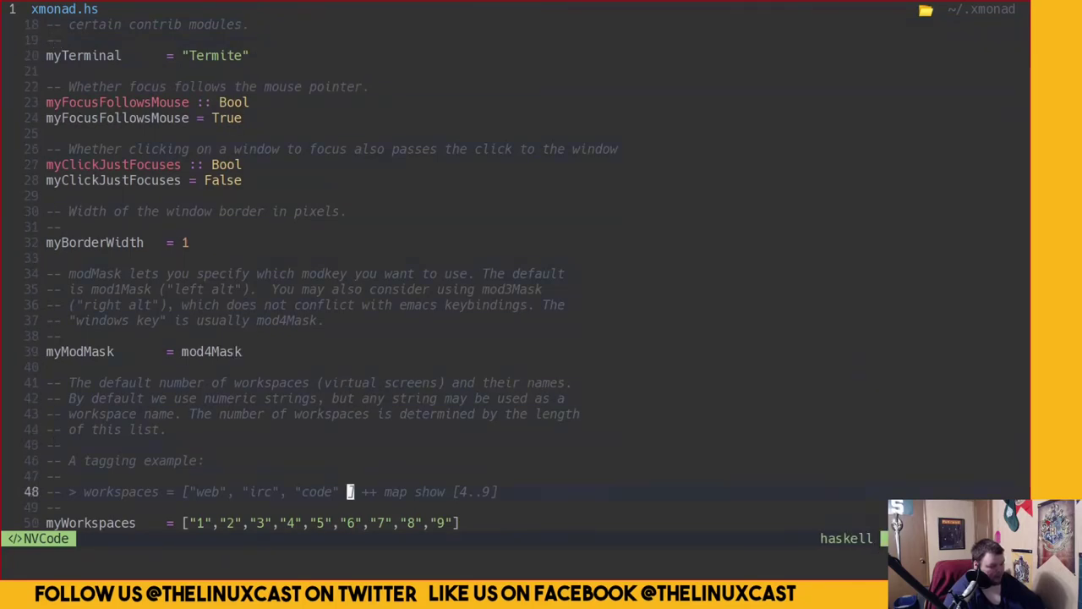
pyautogui.press('j')
pyautogui.press('j')
pyautogui.press('j')
pyautogui.press('j')
pyautogui.press('j')
pyautogui.press('j')
pyautogui.press('j')
pyautogui.press('j')
pyautogui.press('j')
pyautogui.press('j')
pyautogui.press('j')
pyautogui.press('j')
pyautogui.press('j')
pyautogui.press('j')
pyautogui.press('j')
pyautogui.press('j')
pyautogui.press('j')
pyautogui.press('j')
pyautogui.press('j')
pyautogui.press('j')
pyautogui.press('k')
pyautogui.press('k')
pyautogui.press('k')
pyautogui.press('k')
pyautogui.press('k')
pyautogui.press('k')
pyautogui.press('k')
pyautogui.press('k')
pyautogui.press('k')
pyautogui.press('k')
pyautogui.press('k')
pyautogui.press('k')
pyautogui.press('k')
pyautogui.press('k')
pyautogui.press('k')
pyautogui.press('k')
pyautogui.press('k')
pyautogui.press('k')
pyautogui.press('w')
pyautogui.press('w')
pyautogui.press('w')
pyautogui.press('w')
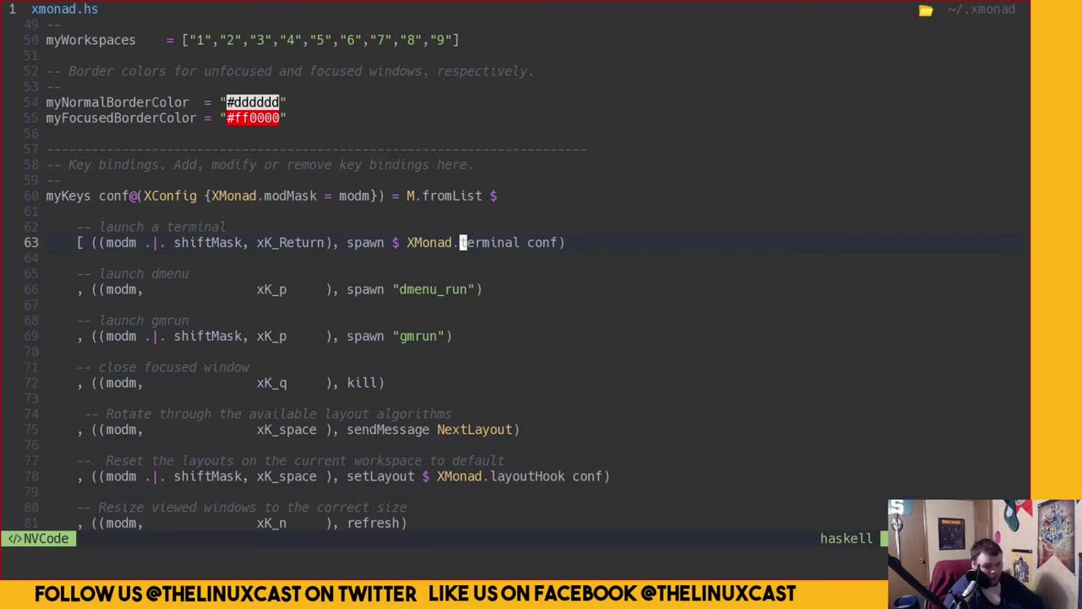
pyautogui.press('j')
pyautogui.press('j')
pyautogui.press('j')
pyautogui.press('j')
pyautogui.press('j')
pyautogui.press('j')
pyautogui.press('j')
pyautogui.press('j')
pyautogui.press('j')
pyautogui.press('j')
pyautogui.press('j')
pyautogui.press('j')
pyautogui.press('j')
pyautogui.press('j')
pyautogui.press('j')
pyautogui.press('j')
pyautogui.press('j')
pyautogui.press('j')
pyautogui.press('j')
pyautogui.press('j')
pyautogui.press('j')
pyautogui.press('j')
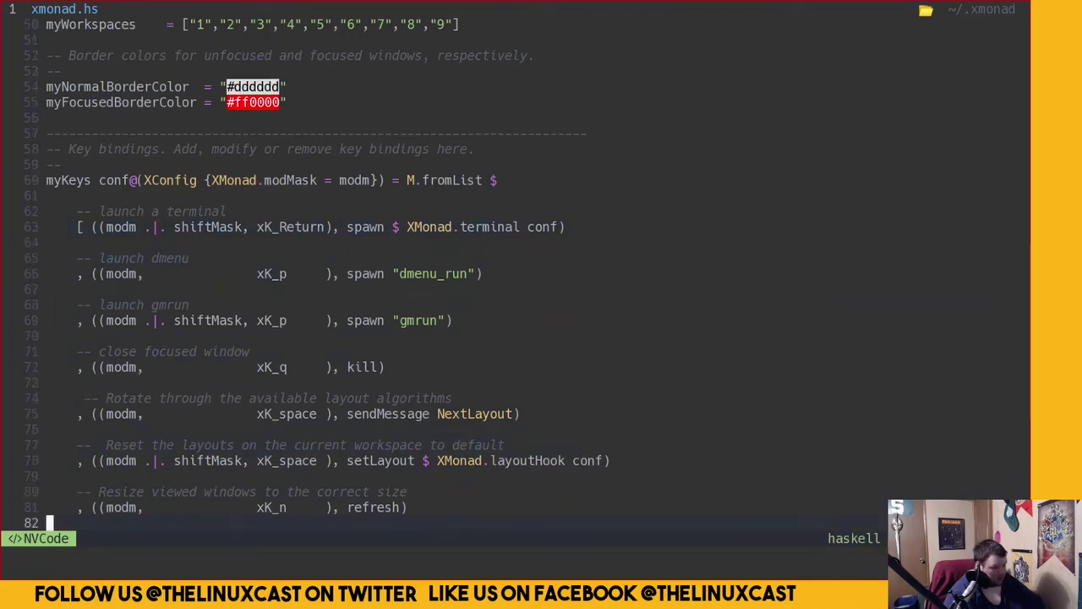
# Insert '--' before the modm+xK_Return W.swapMaster binding on line 96 to disable it
pyautogui.press('j')
pyautogui.press('j')
pyautogui.press('j')
pyautogui.press('j')
pyautogui.press('j')
pyautogui.press('j')
pyautogui.press('j')
pyautogui.press('j')
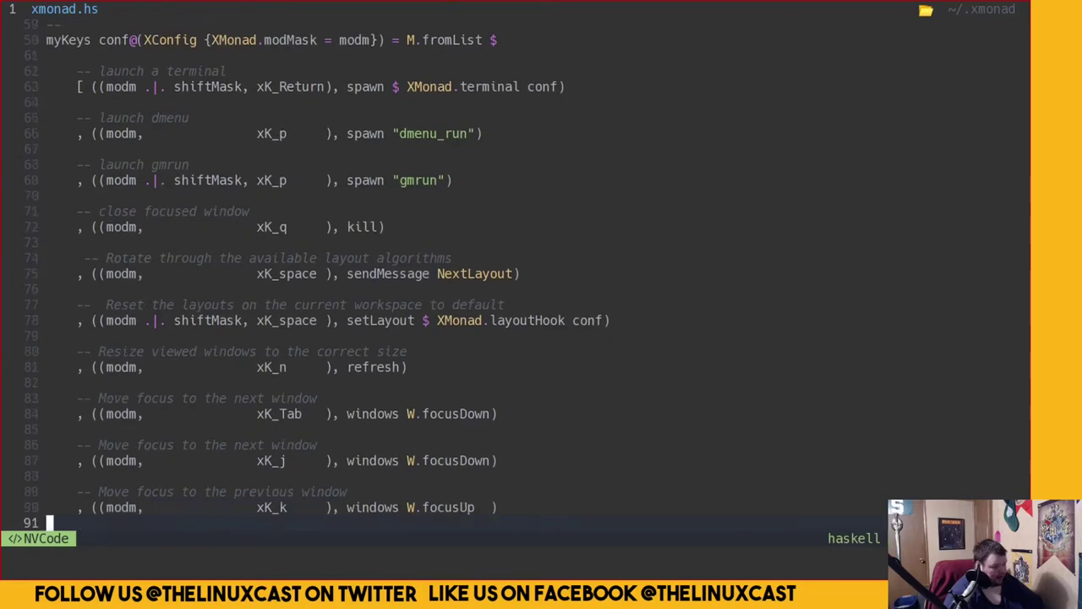
pyautogui.press('j')
pyautogui.press('j')
pyautogui.press('j')
pyautogui.press('j')
pyautogui.press('j')
pyautogui.press('j')
pyautogui.press('k')
pyautogui.press('k')
pyautogui.press('k')
pyautogui.press('$')
pyautogui.press('h')
pyautogui.press('h')
pyautogui.press('h')
pyautogui.press('h')
pyautogui.press('h')
pyautogui.press('h')
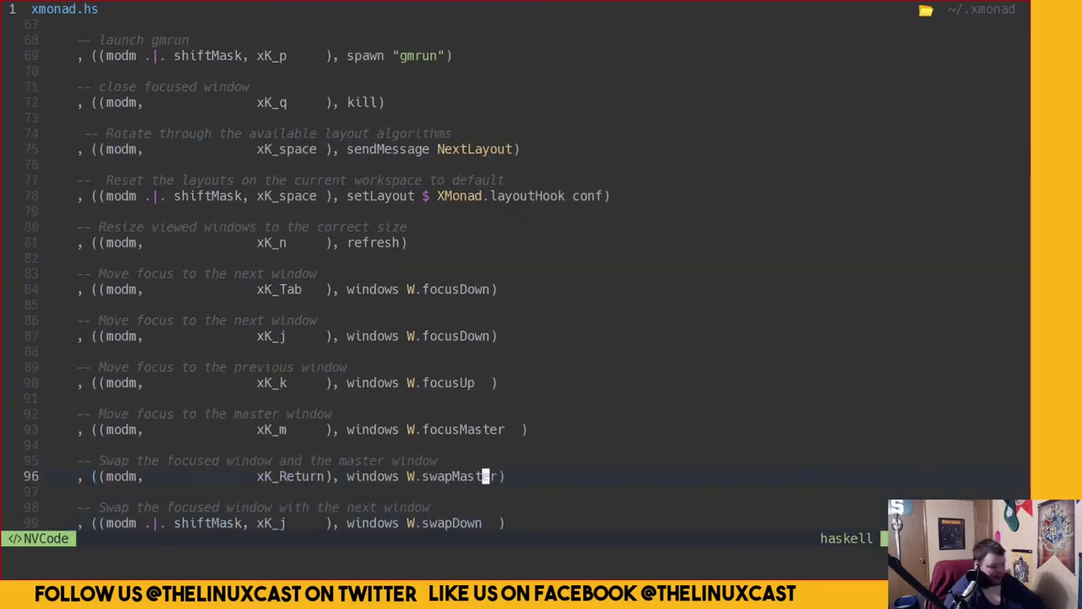
pyautogui.press('h')
pyautogui.press('h')
pyautogui.press('h')
pyautogui.press('h')
pyautogui.press('h')
pyautogui.press('h')
pyautogui.press('h')
pyautogui.press('h')
pyautogui.press('h')
pyautogui.press('h')
pyautogui.press('h')
pyautogui.press('h')
pyautogui.press('h')
pyautogui.press('h')
pyautogui.press('h')
pyautogui.press('h')
pyautogui.press('h')
pyautogui.press('h')
pyautogui.press('h')
pyautogui.press('h')
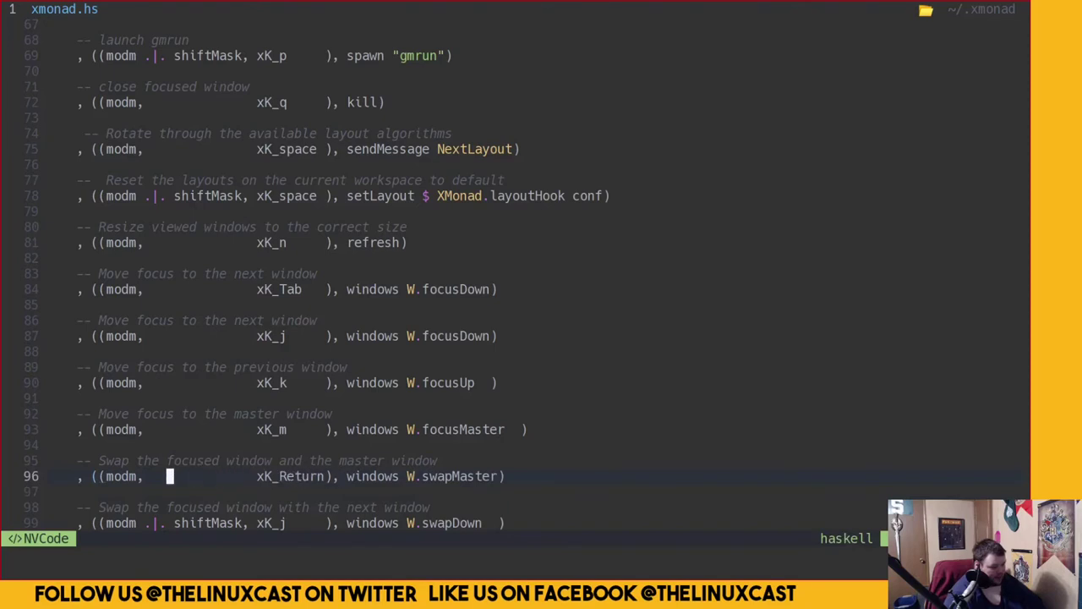
pyautogui.press('h')
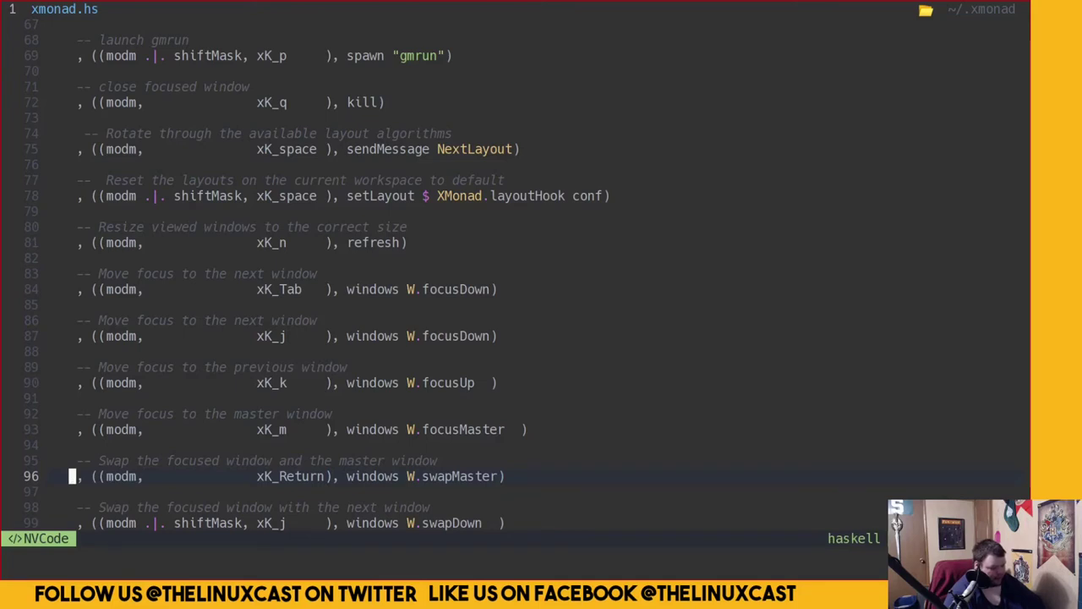
pyautogui.write('i')
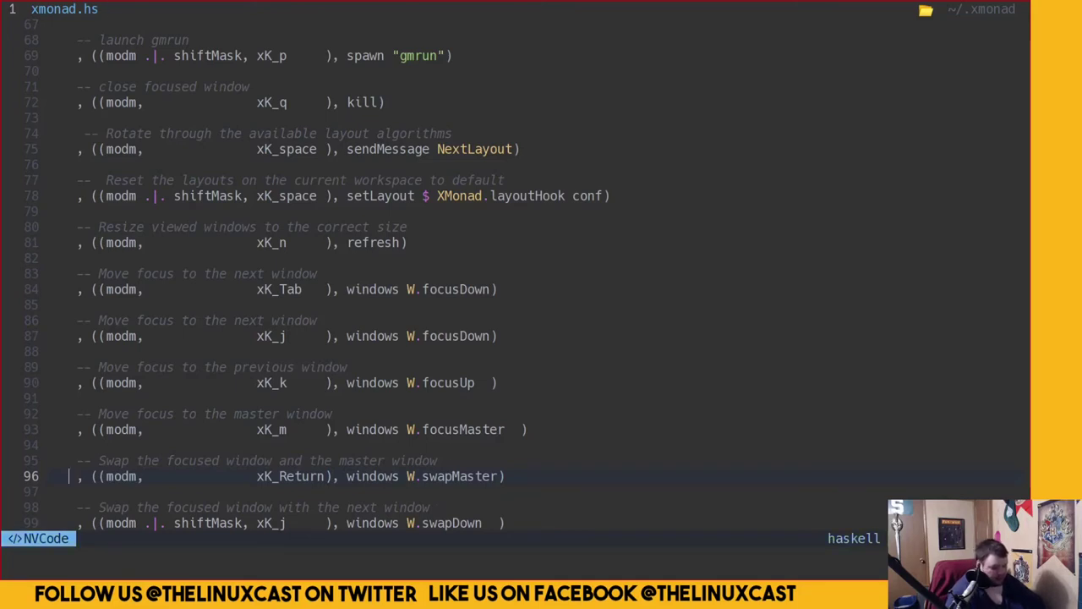
pyautogui.write('--')
pyautogui.press('Up')
pyautogui.press('Up')
pyautogui.press('Up')
pyautogui.press('Up')
pyautogui.press('Up')
pyautogui.press('Up')
pyautogui.press('Up')
pyautogui.press('Up')
pyautogui.press('Up')
pyautogui.press('Up')
pyautogui.press('Up')
pyautogui.press('Up')
pyautogui.press('Up')
pyautogui.press('Up')
pyautogui.press('Up')
pyautogui.press('Up')
pyautogui.press('Up')
pyautogui.press('Up')
pyautogui.press('Up')
pyautogui.press('Up')
pyautogui.press('Up')
pyautogui.press('Up')
pyautogui.press('Up')
pyautogui.press('Up')
pyautogui.press('Up')
pyautogui.press('Up')
pyautogui.press('Up')
pyautogui.press('Up')
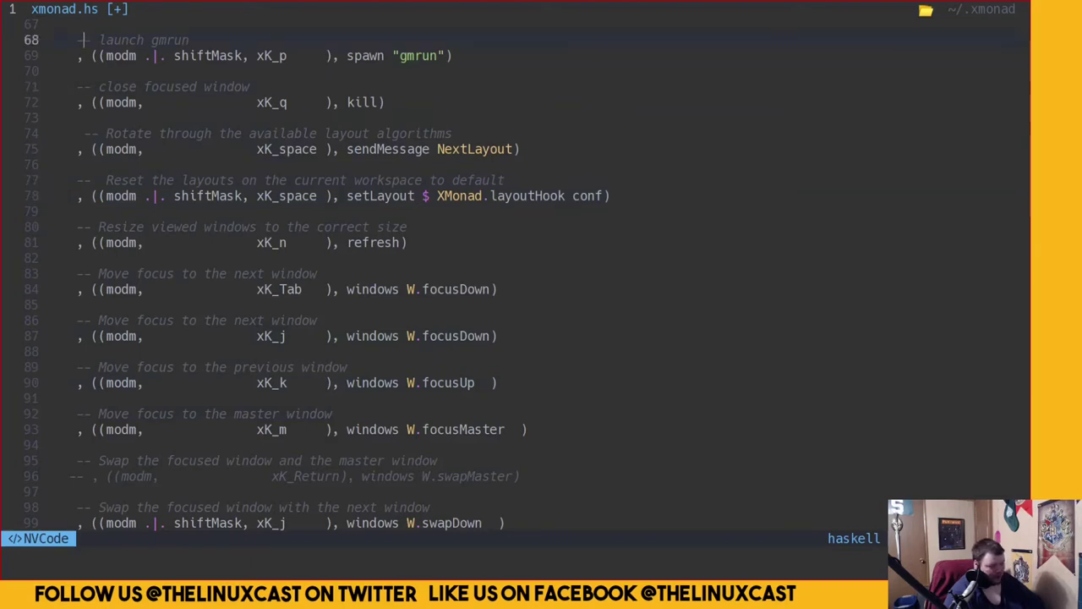
pyautogui.press('Up')
pyautogui.press('Up')
pyautogui.press('Up')
pyautogui.press('Up')
pyautogui.press('Up')
pyautogui.press('Up')
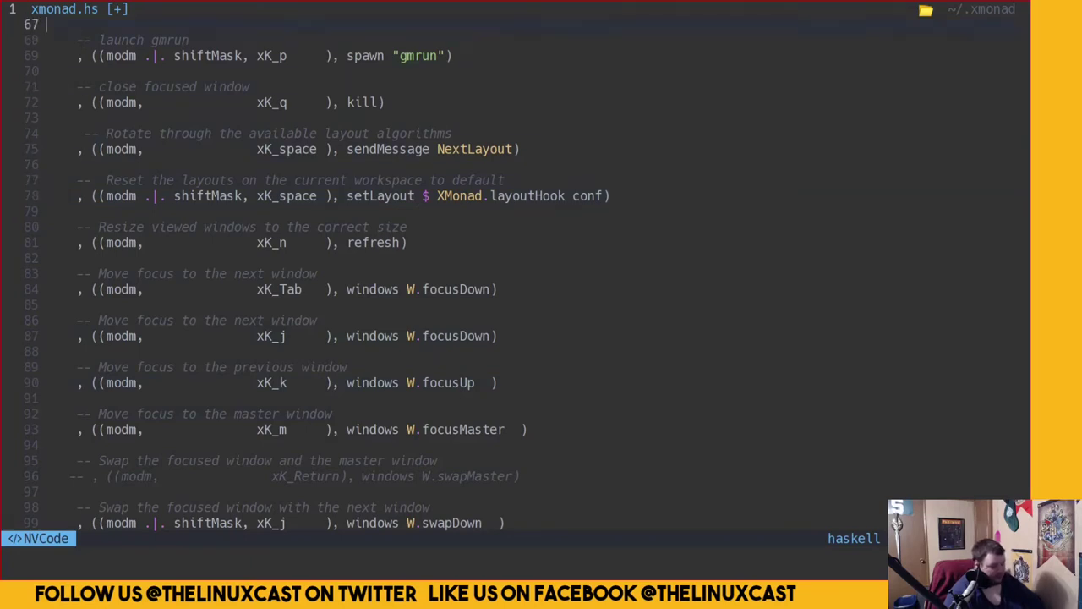
pyautogui.press('Up')
pyautogui.press('Up')
pyautogui.press('Up')
pyautogui.press('Up')
pyautogui.press('Up')
pyautogui.press('Up')
pyautogui.press('Up')
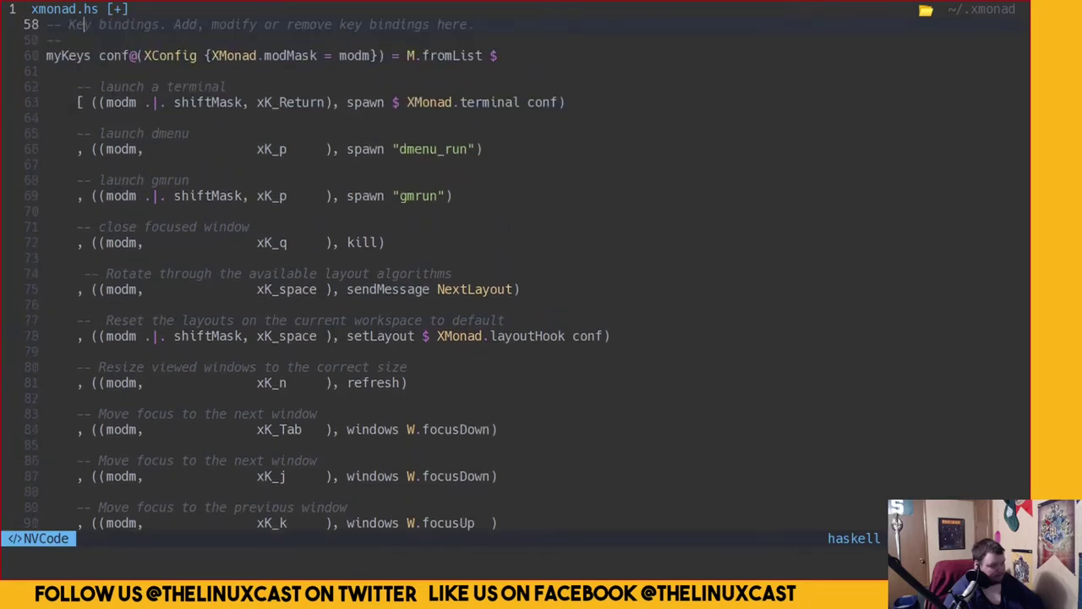
pyautogui.press('Down')
pyautogui.press('Down')
pyautogui.press('Down')
pyautogui.press('Down')
pyautogui.press('Down')
pyautogui.press('Down')
pyautogui.press('Down')
pyautogui.press('Down')
pyautogui.press('Down')
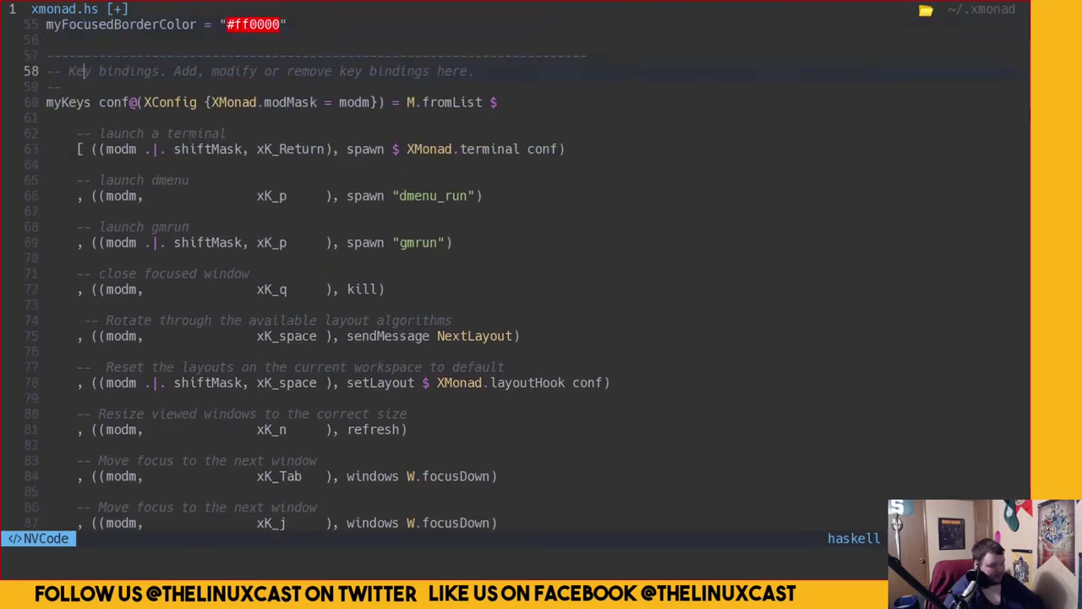
# Place the cursor on blank line 64 below the terminal-launch binding
pyautogui.press('Down')
pyautogui.press('Up')
pyautogui.press('Up')
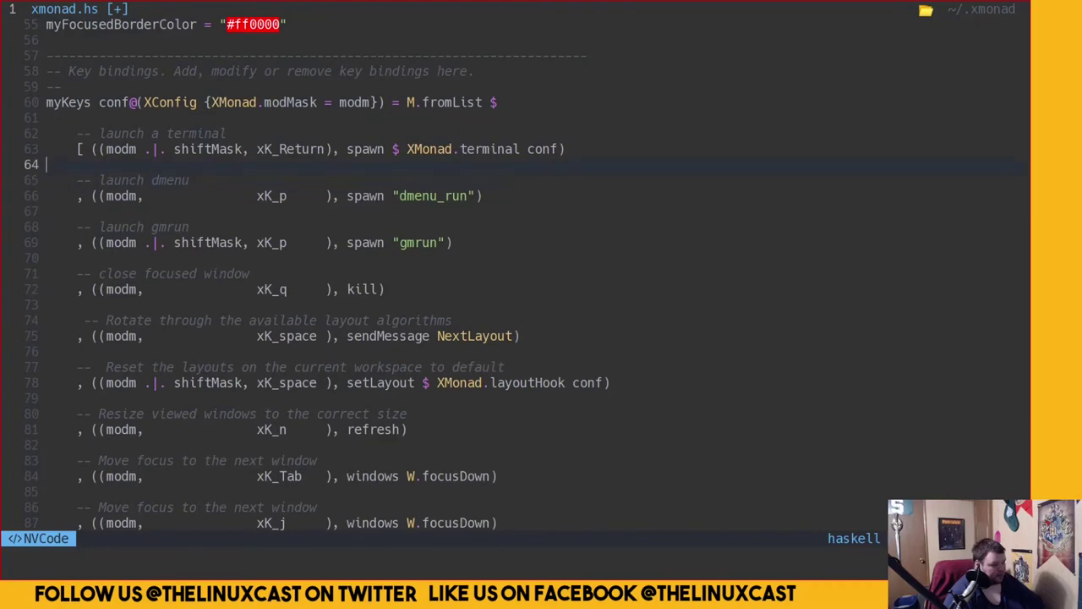
pyautogui.write('i')
pyautogui.press('BackSpace')
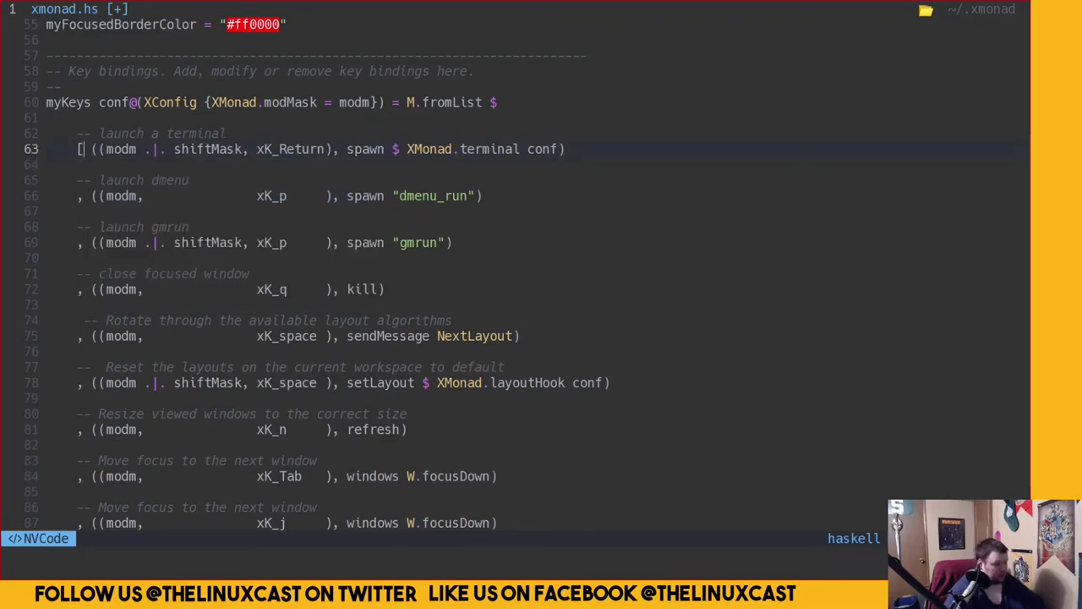
pyautogui.press('Down')
pyautogui.press('Down')
pyautogui.press('Up')
pyautogui.press('Up')
pyautogui.press('Down')
pyautogui.press('Up')
pyautogui.press('Down')
pyautogui.press('Down')
pyautogui.press('Up')
# Add the binding , ((modm, xK_Return), spawm "termite") on line 64
pyautogui.press('Tab')
pyautogui.write(', ')
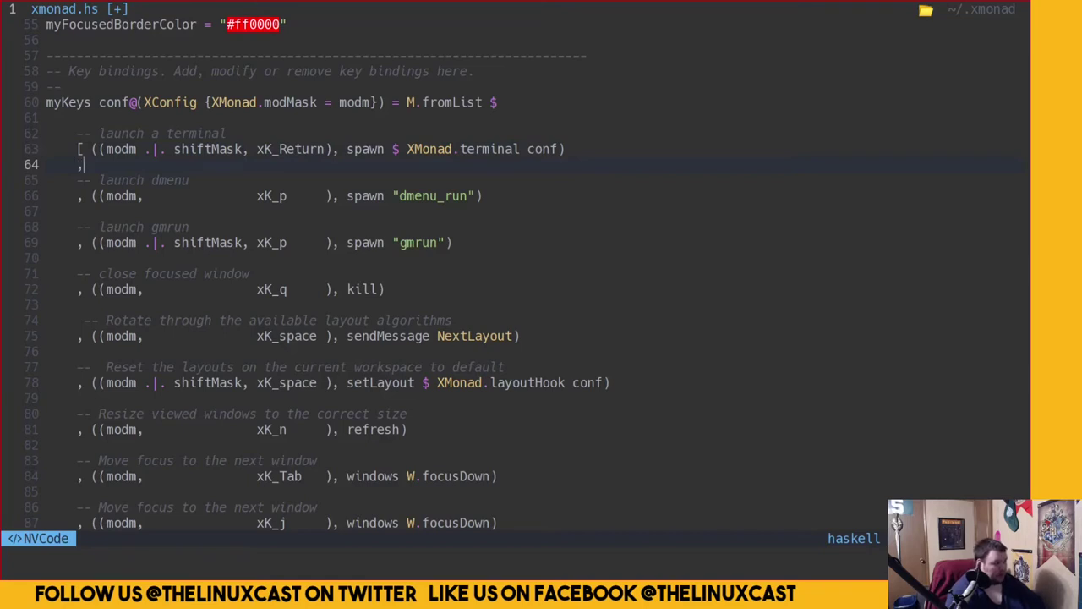
pyautogui.write('((')
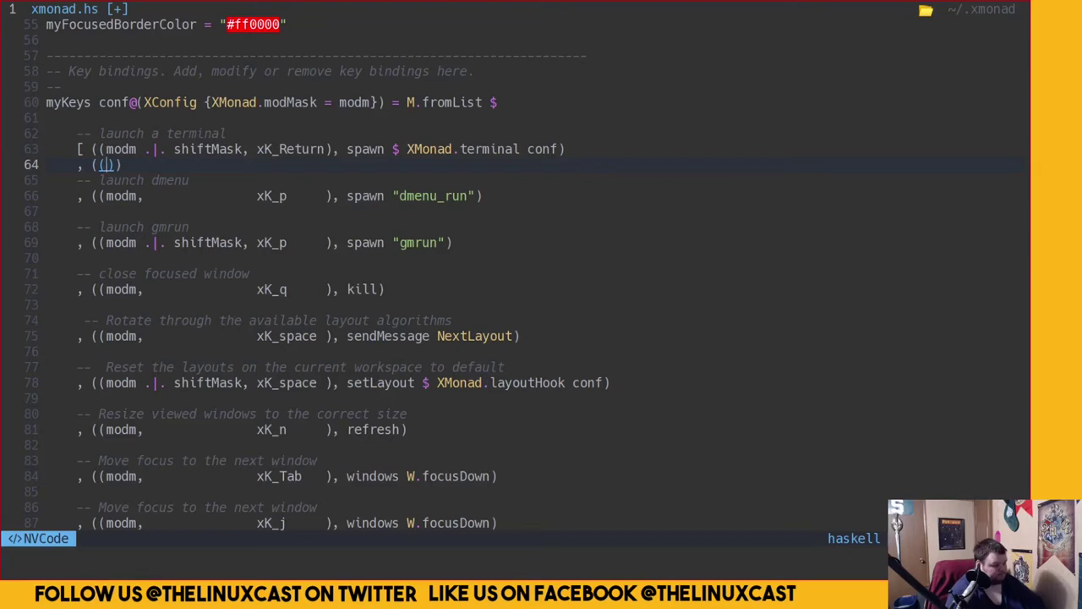
pyautogui.write('modm')
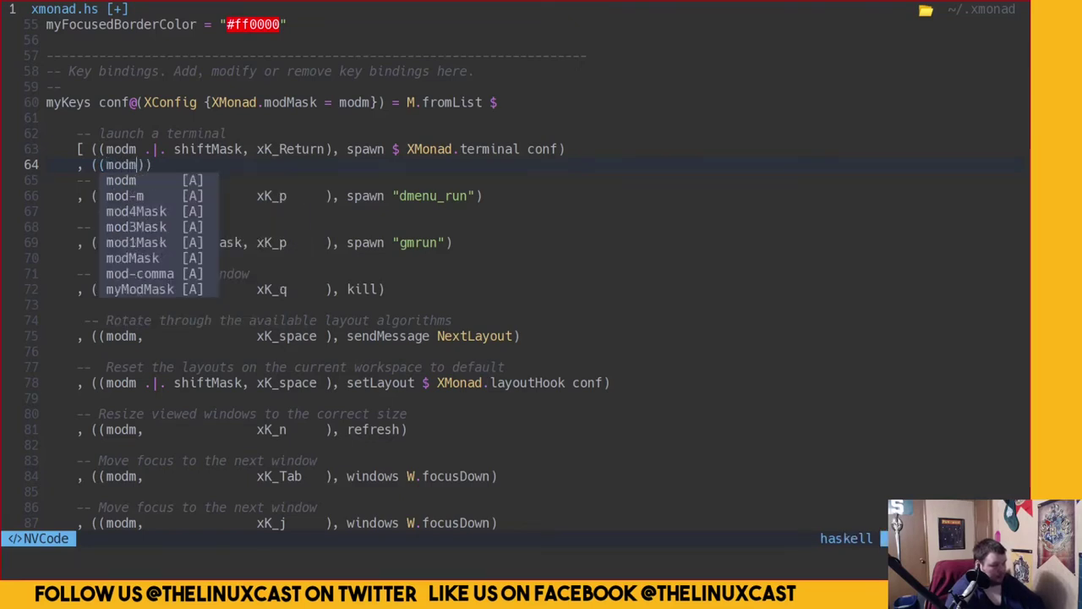
pyautogui.press('BackSpace')
pyautogui.write(', ')
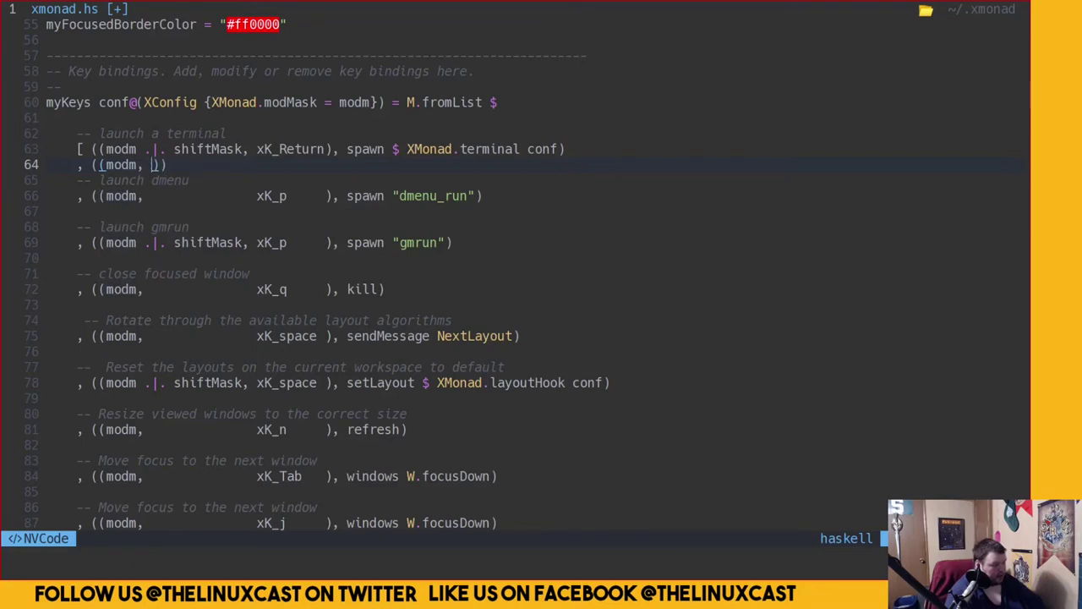
pyautogui.write('              x')
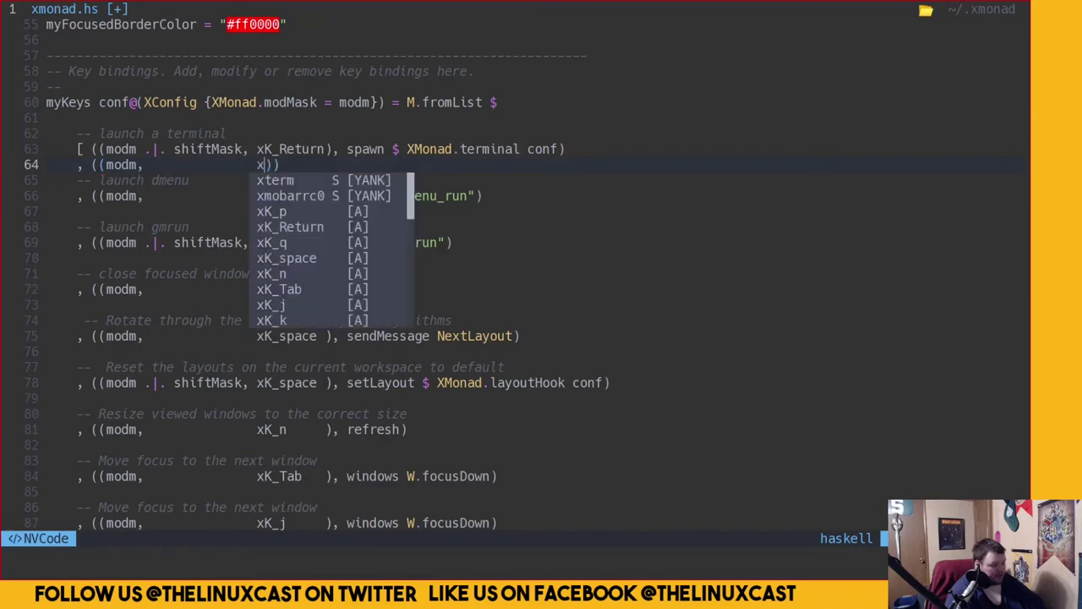
pyautogui.write('K_Return')
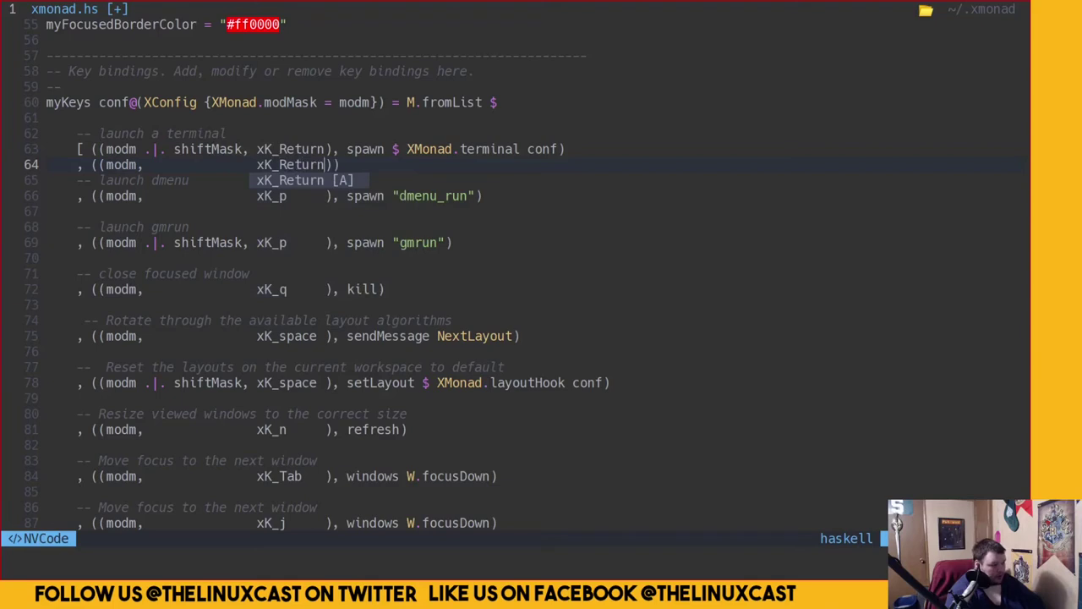
pyautogui.write(')')
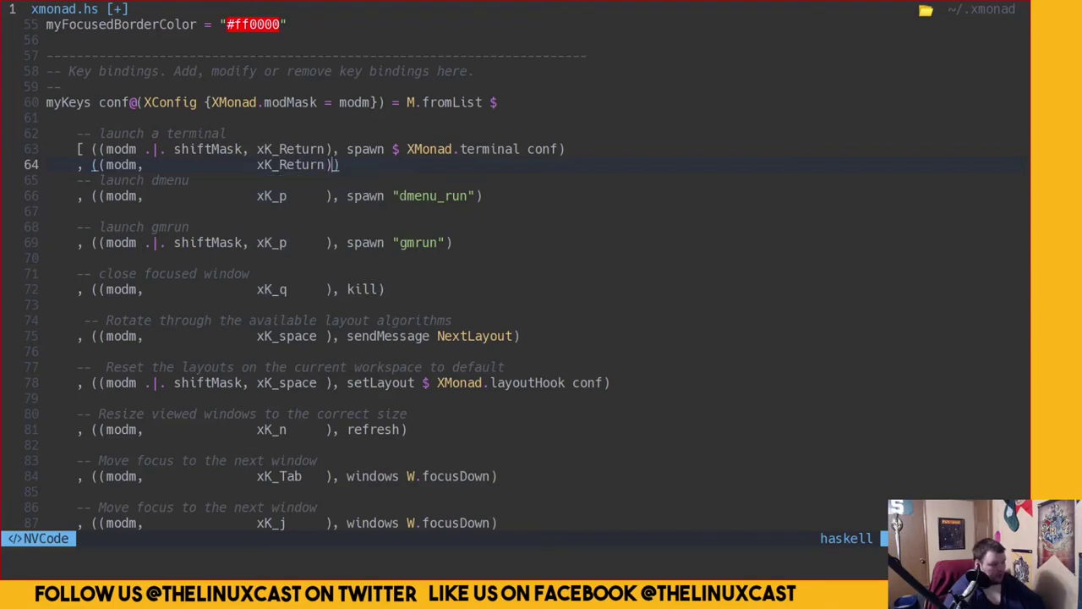
pyautogui.write(', spa')
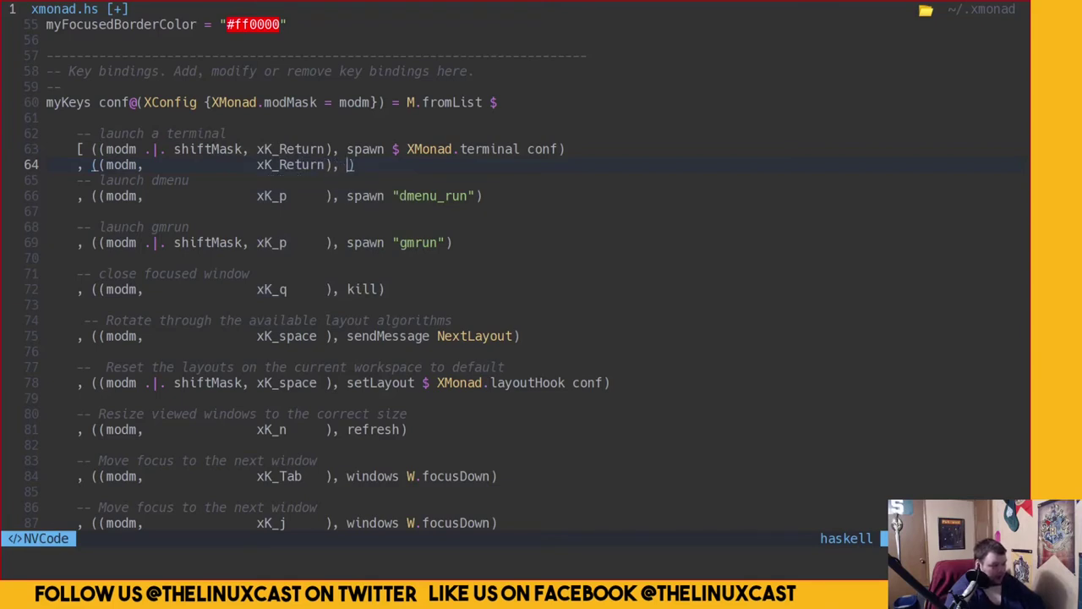
pyautogui.write('wn')
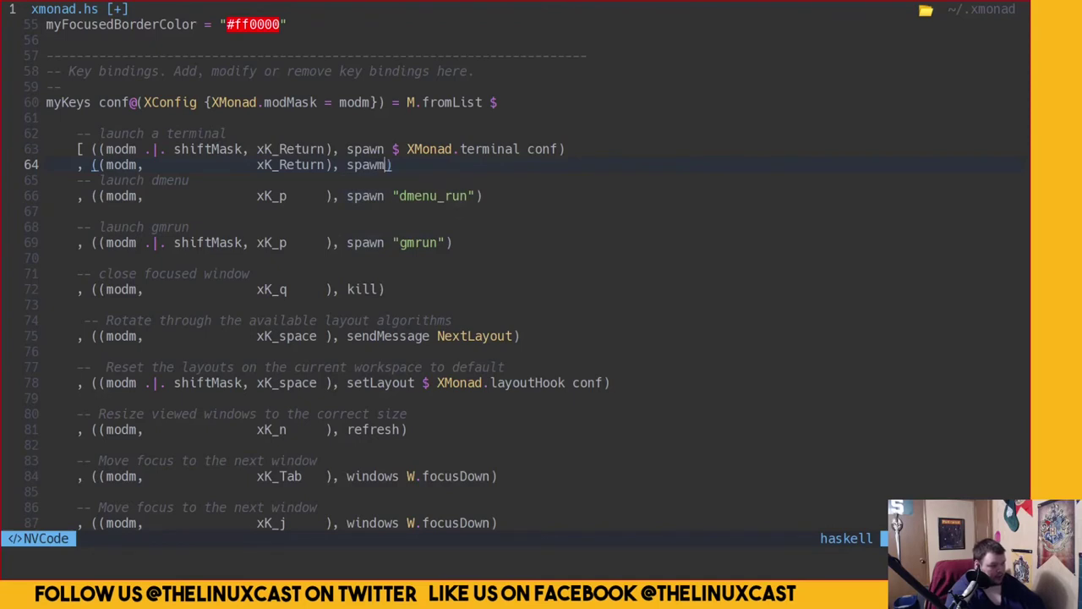
pyautogui.write(' "termite')
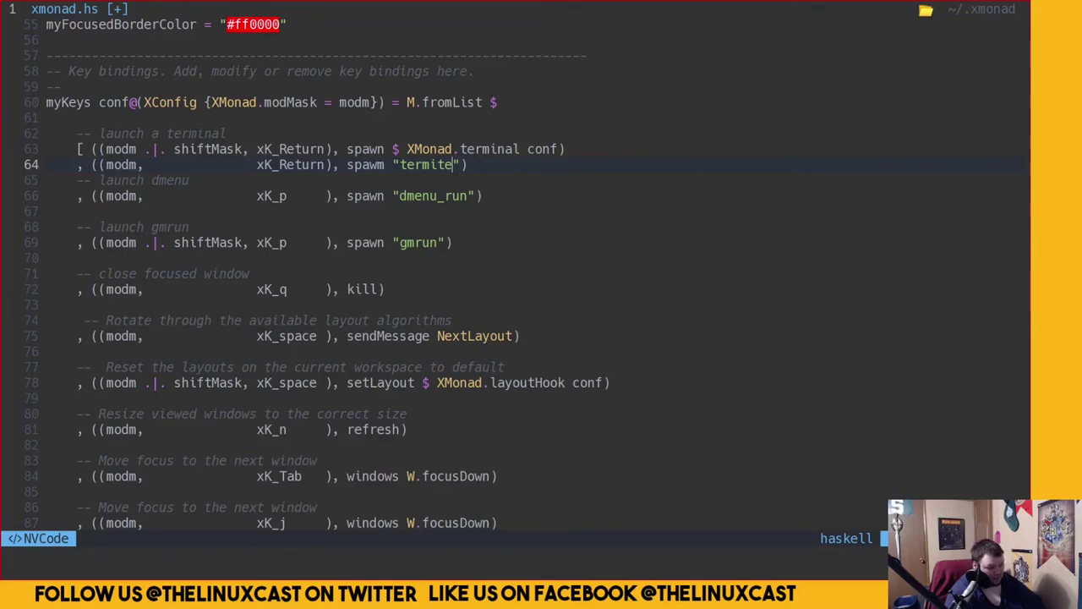
pyautogui.press('Escape')
# Save and quit with :wq, then run xmonad --recompile twice, getting a spawm not-in-scope error
pyautogui.write(':wq')
pyautogui.press('Return')
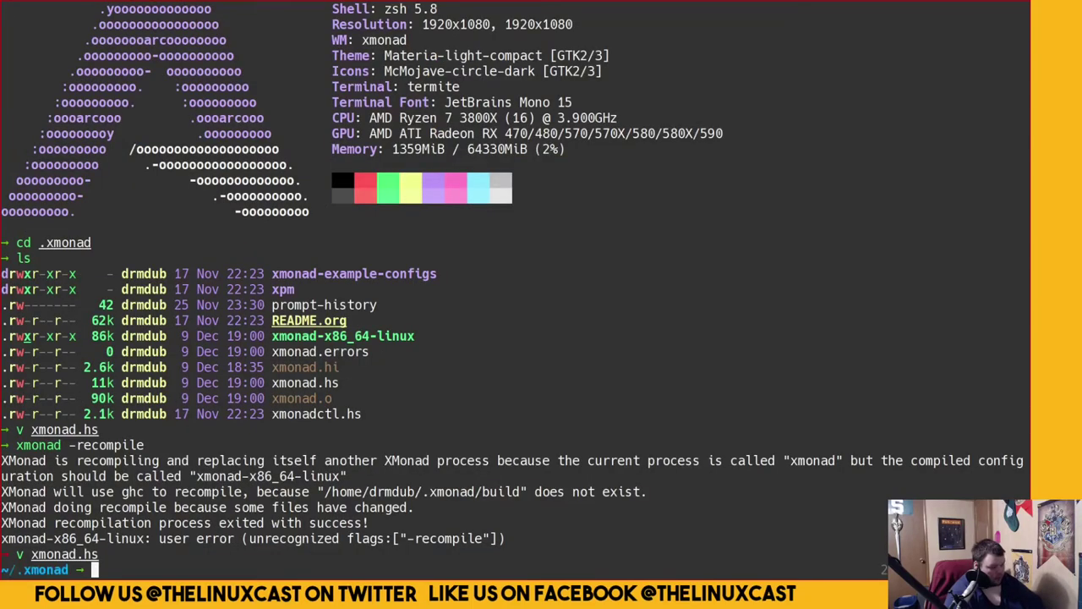
pyautogui.press('Up')
pyautogui.press('Up')
pyautogui.press('Return')
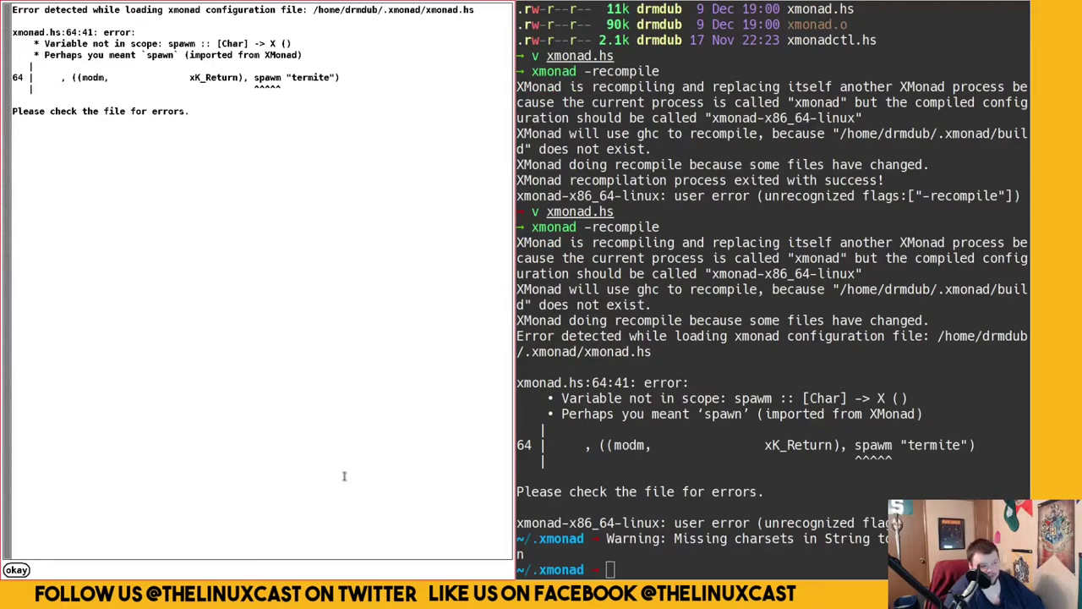
pyautogui.write('xmonad')
pyautogui.press('Right')
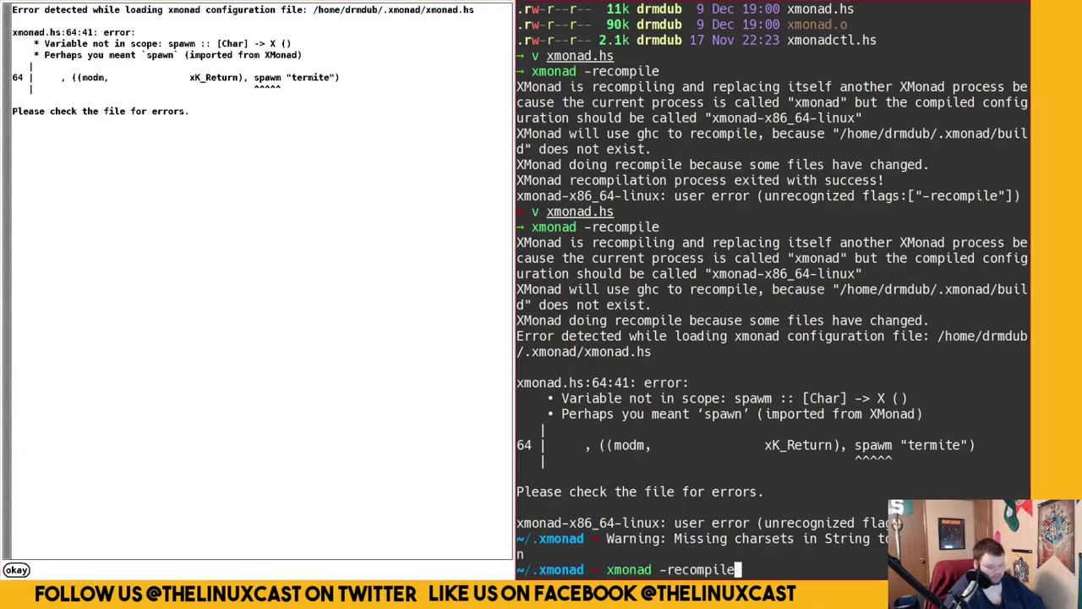
pyautogui.press('Return')
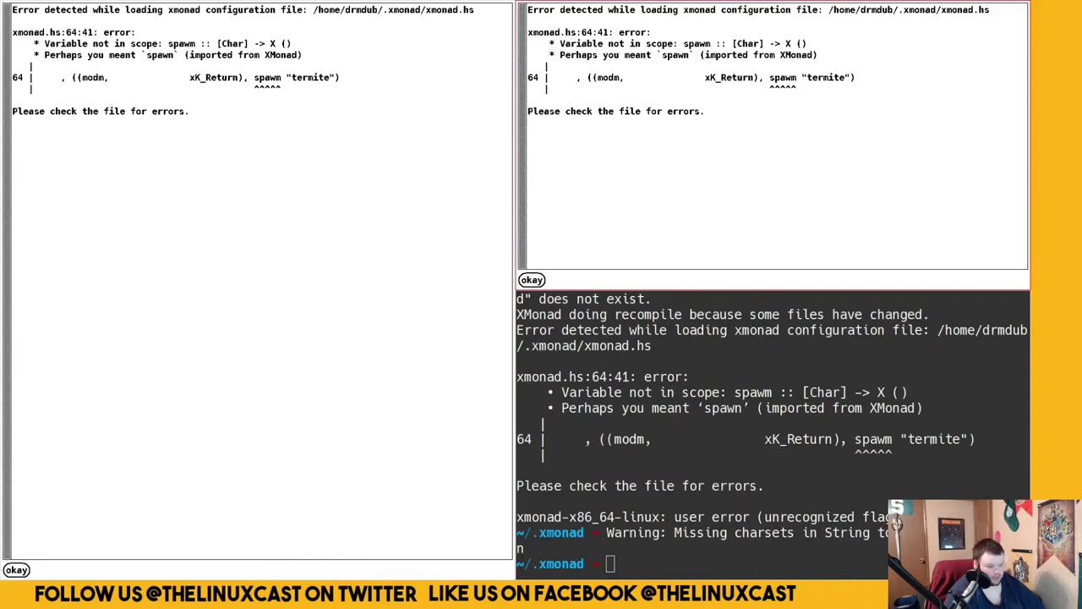
# Reopen xmonad.hs by recalling 'v xmonad.hs' from shell history
pyautogui.press('Up')
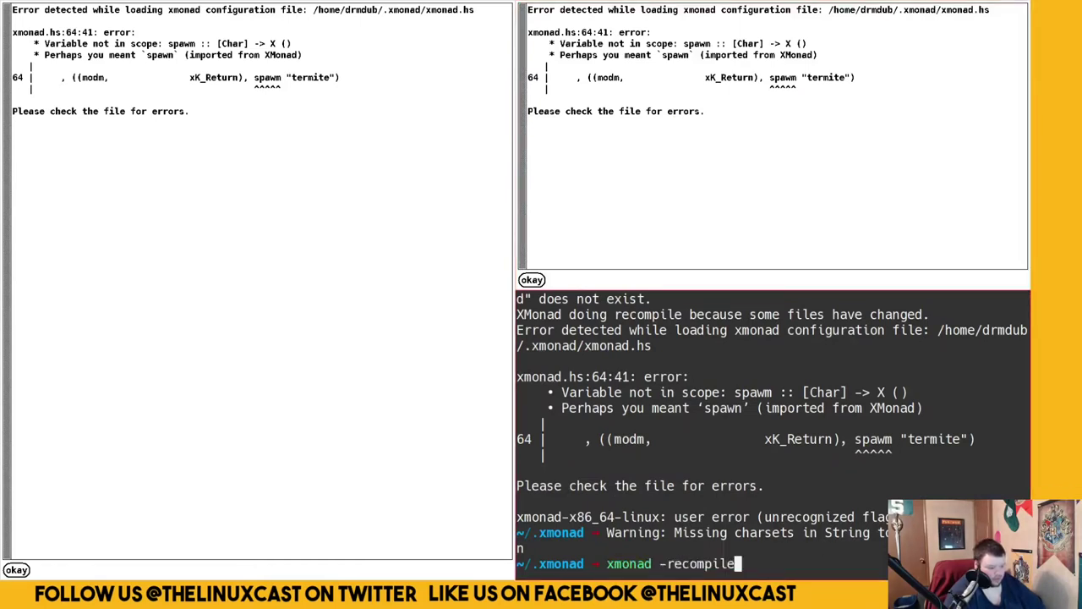
pyautogui.press('Up')
pyautogui.press('Return')
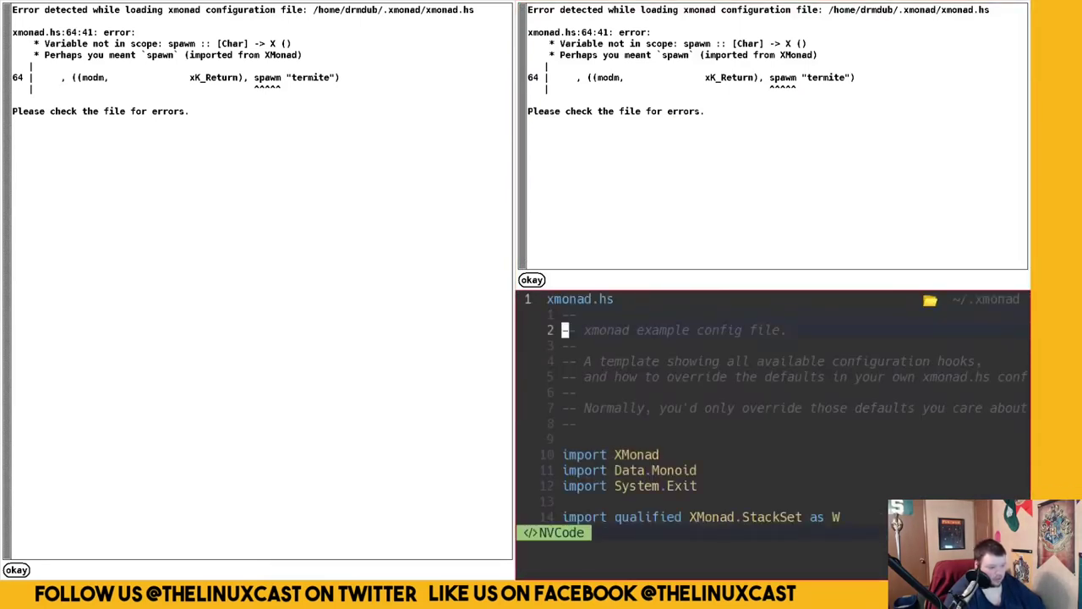
# Move to the misspelled spawm on line 64
pyautogui.press('j')
pyautogui.press('j')
pyautogui.press('j')
pyautogui.press('j')
pyautogui.press('j')
pyautogui.press('j')
pyautogui.press('j')
pyautogui.press('j')
pyautogui.press('j')
pyautogui.press('j')
pyautogui.press('j')
pyautogui.press('j')
pyautogui.press('j')
pyautogui.press('j')
pyautogui.press('j')
pyautogui.press('j')
pyautogui.press('j')
pyautogui.press('j')
pyautogui.press('j')
pyautogui.press('j')
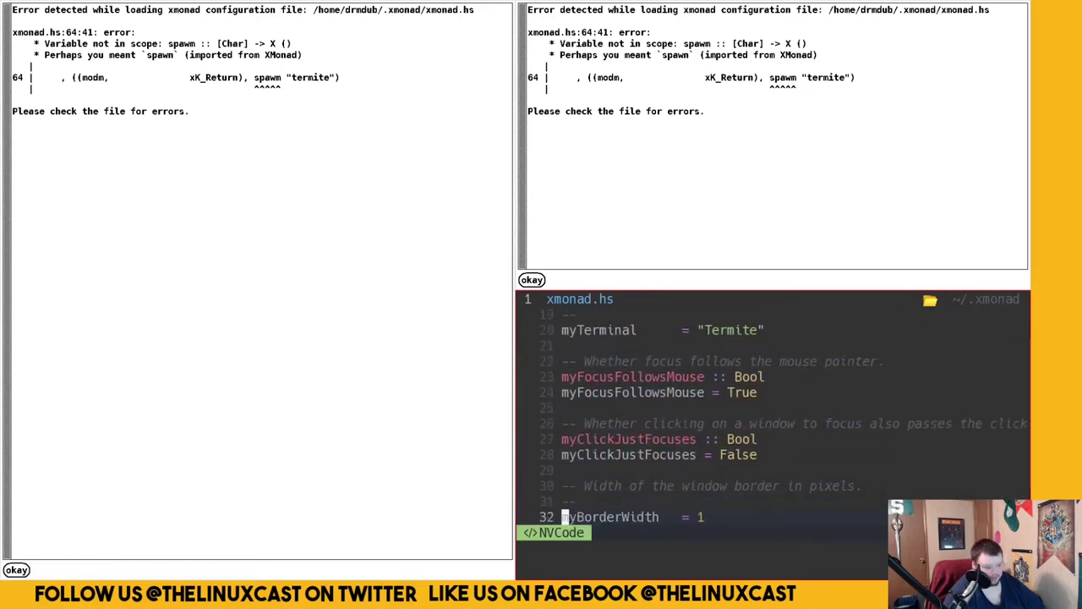
pyautogui.press('j')
pyautogui.press('j')
pyautogui.press('j')
pyautogui.press('j')
pyautogui.press('j')
pyautogui.press('j')
pyautogui.press('j')
pyautogui.press('j')
pyautogui.press('j')
pyautogui.press('j')
pyautogui.press('j')
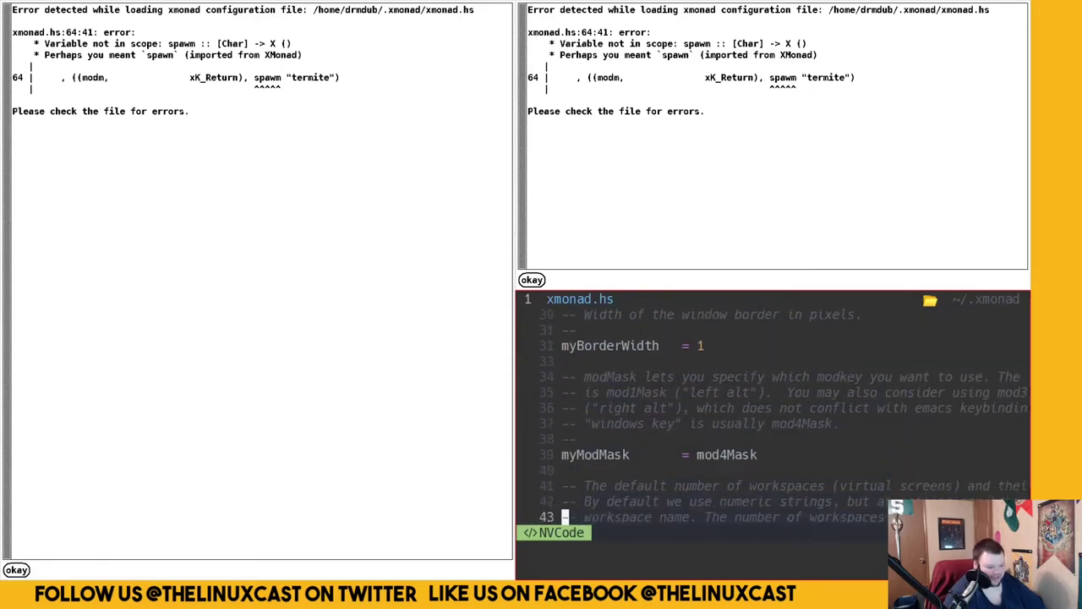
pyautogui.press('j')
pyautogui.press('j')
pyautogui.press('j')
pyautogui.press('j')
pyautogui.press('j')
pyautogui.press('j')
pyautogui.press('j')
pyautogui.press('j')
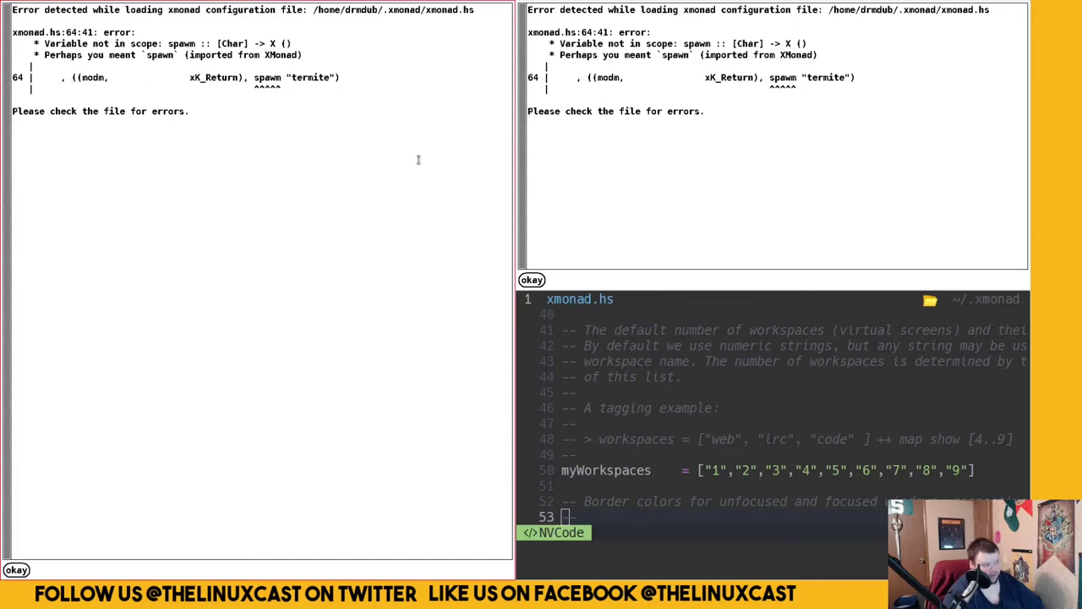
pyautogui.press('j')
pyautogui.press('j')
pyautogui.press('j')
pyautogui.press('j')
pyautogui.press('j')
pyautogui.press('j')
pyautogui.press('j')
pyautogui.press('j')
pyautogui.press('j')
pyautogui.press('j')
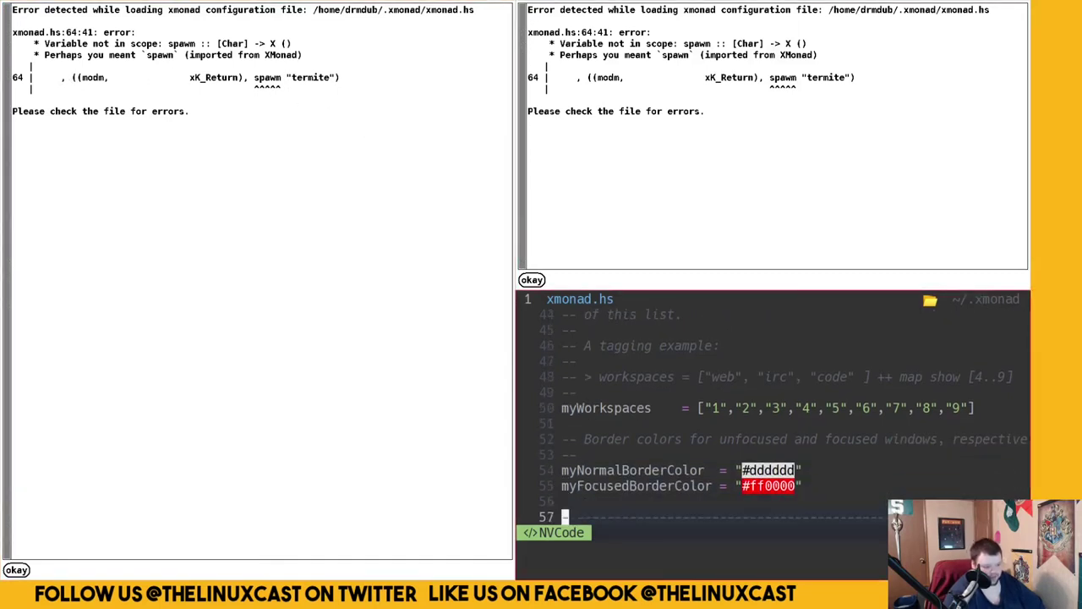
pyautogui.press('j')
pyautogui.press('j')
pyautogui.press('j')
pyautogui.press('j')
pyautogui.press('j')
pyautogui.press('j')
pyautogui.press('k')
pyautogui.press('k')
pyautogui.press('k')
pyautogui.press('k')
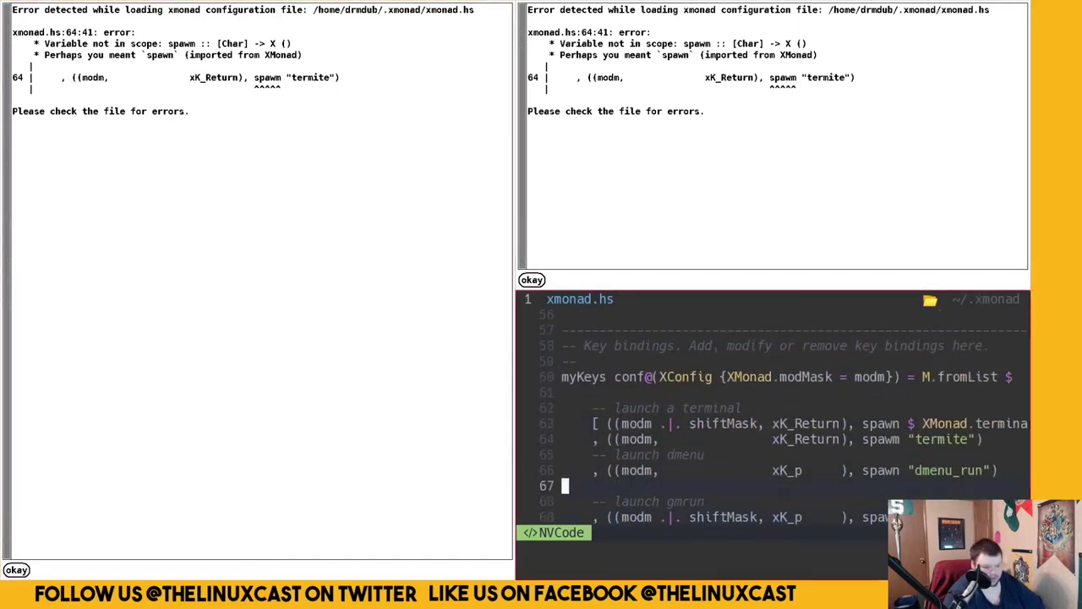
pyautogui.press('l')
pyautogui.press('l')
pyautogui.press('l')
pyautogui.press('l')
pyautogui.press('l')
pyautogui.press('l')
pyautogui.press('l')
pyautogui.press('k')
pyautogui.press('l')
pyautogui.press('l')
pyautogui.press('l')
pyautogui.press('l')
pyautogui.press('l')
pyautogui.press('l')
pyautogui.press('l')
pyautogui.press('l')
pyautogui.press('l')
pyautogui.press('l')
pyautogui.press('l')
pyautogui.press('l')
pyautogui.press('l')
pyautogui.press('l')
pyautogui.press('l')
pyautogui.press('l')
pyautogui.press('l')
pyautogui.press('l')
pyautogui.press('l')
pyautogui.press('l')
pyautogui.press('l')
pyautogui.press('l')
pyautogui.press('l')
pyautogui.press('l')
pyautogui.press('l')
pyautogui.press('l')
pyautogui.press('l')
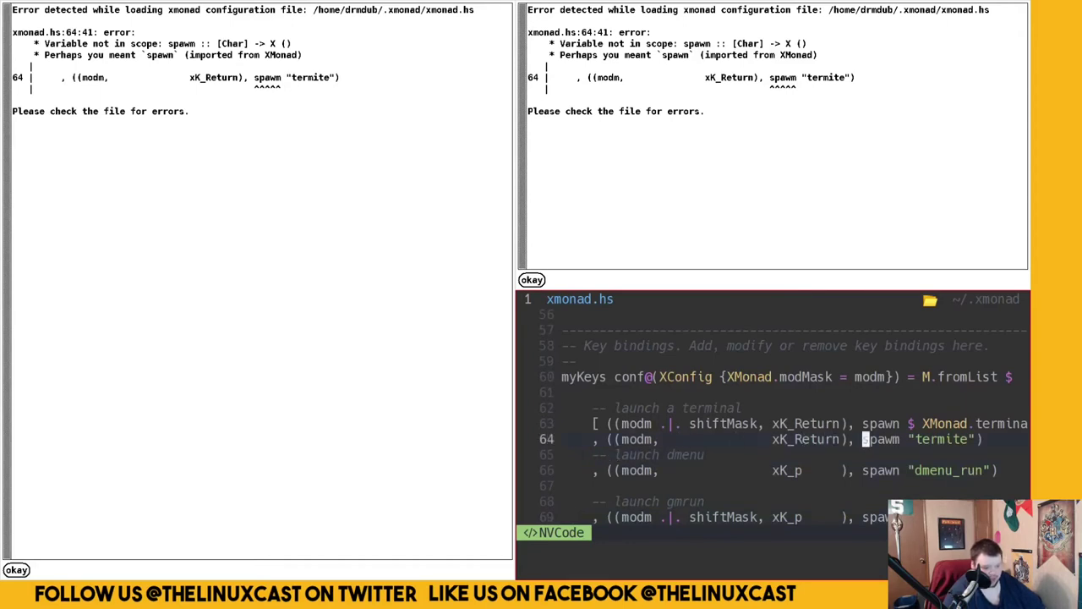
pyautogui.press('h')
pyautogui.press('h')
# Correct spawm to spawn and save and exit with :wq
pyautogui.write('spawn')
pyautogui.press('Escape')
pyautogui.write(':wq')
pyautogui.press('Return')
# Run xmonad --recompile successfully and dismiss the leftover error windows
pyautogui.write('xmonad --recompile')
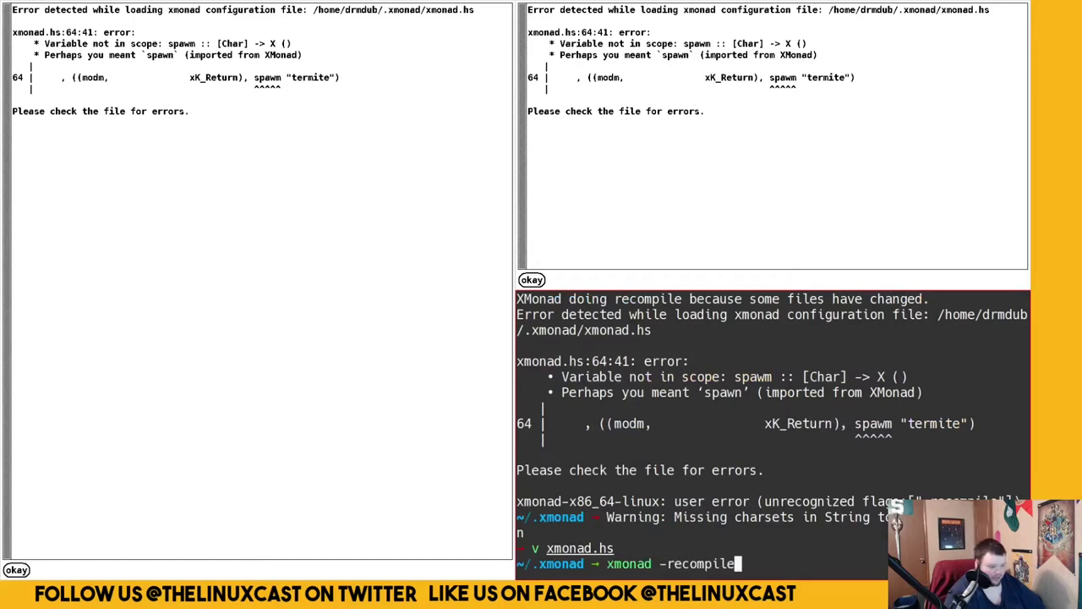
pyautogui.press('Return')
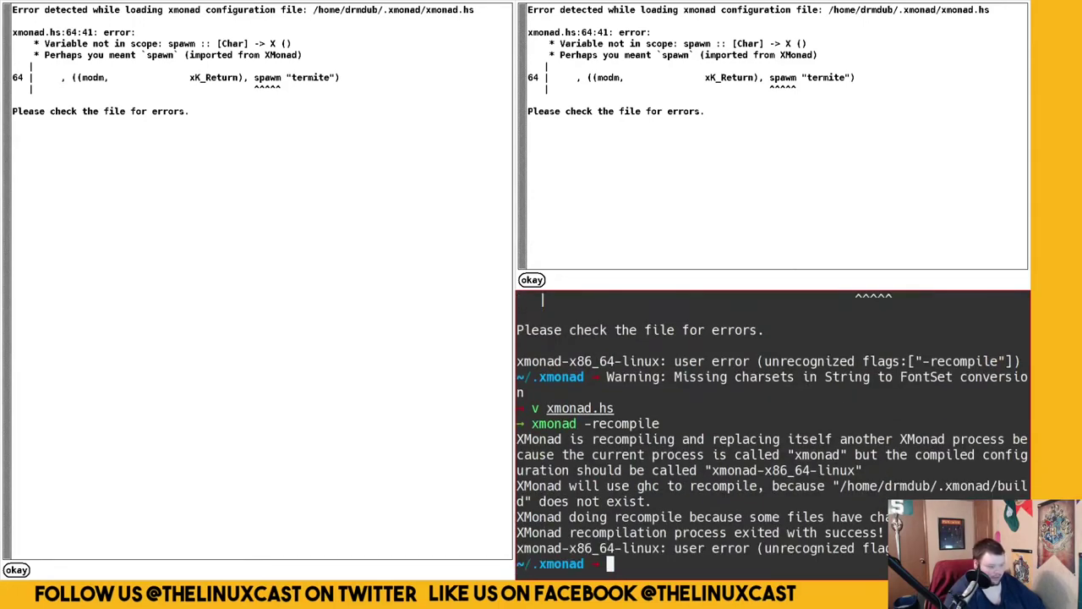
pyautogui.press('Return')
pyautogui.press('Return')
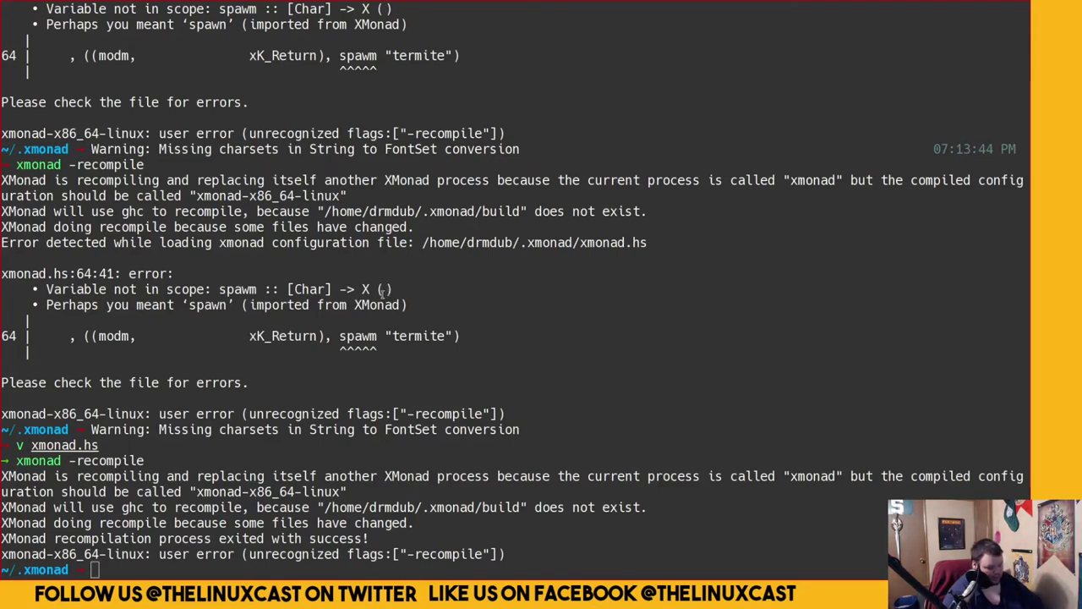
# Test the new Mod+Enter termite binding, then close windows until the wallpaper shows
pyautogui.press('super+Return')
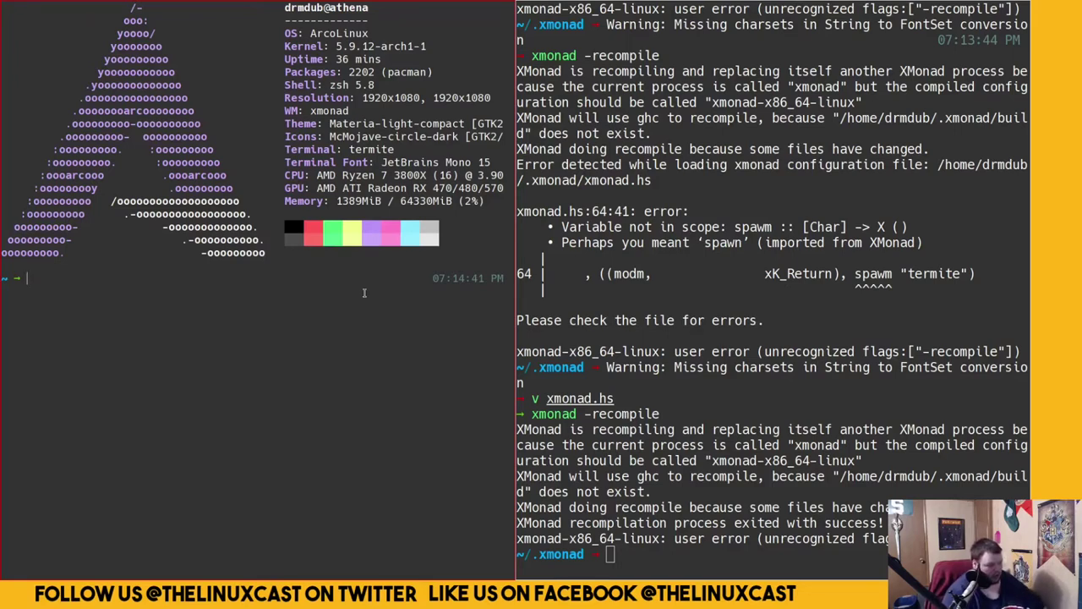
pyautogui.press('super+space')
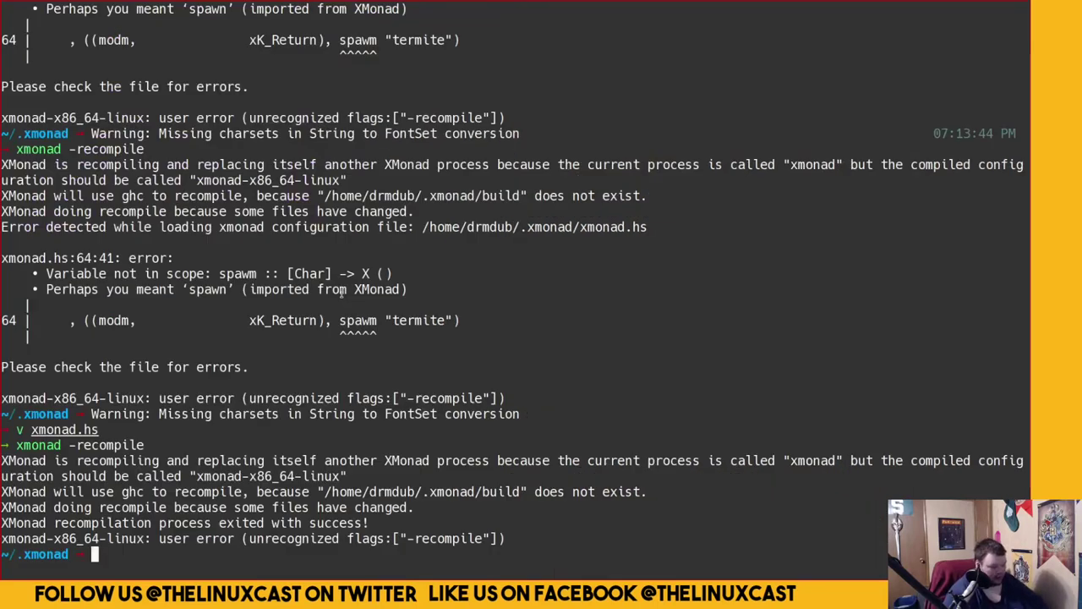
pyautogui.press('Up')
pyautogui.press('Up')
pyautogui.press('Return')
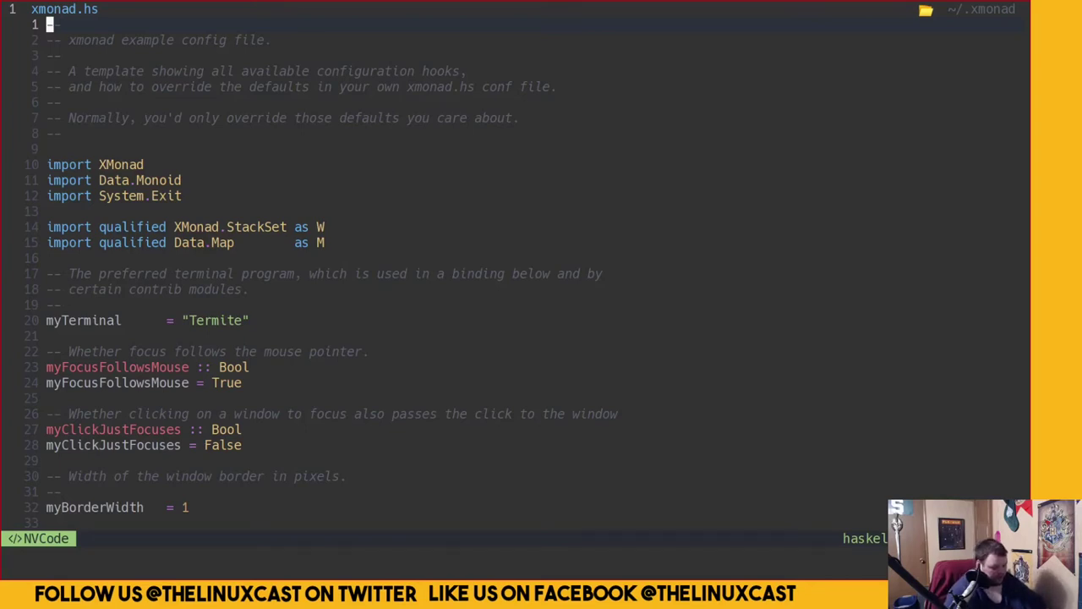
pyautogui.press('super+shift+c')
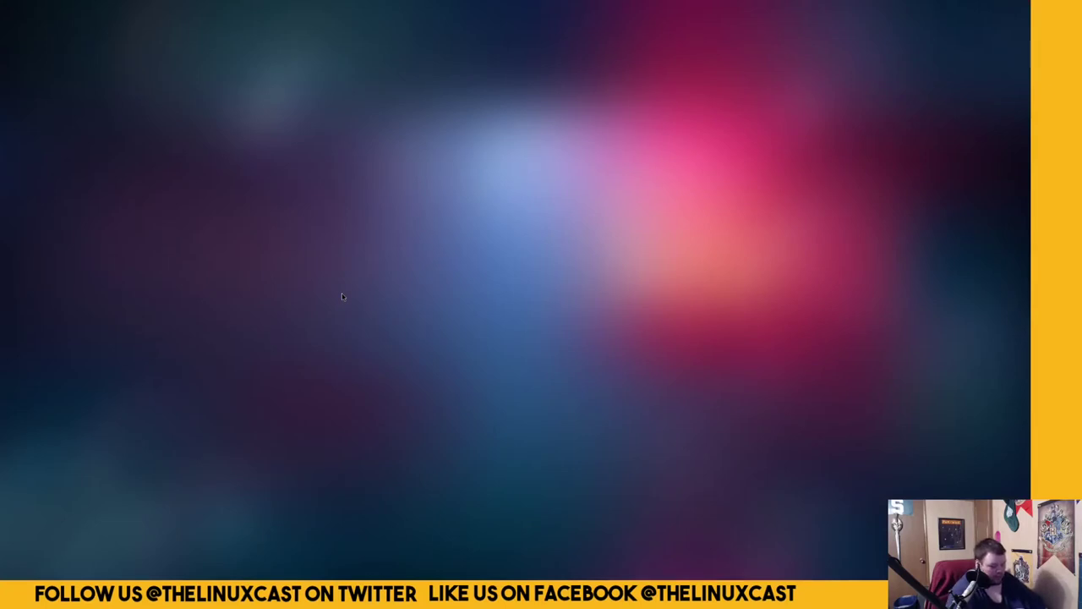
# Launch Firefox from the dmenu launcher
pyautogui.press('super+p')
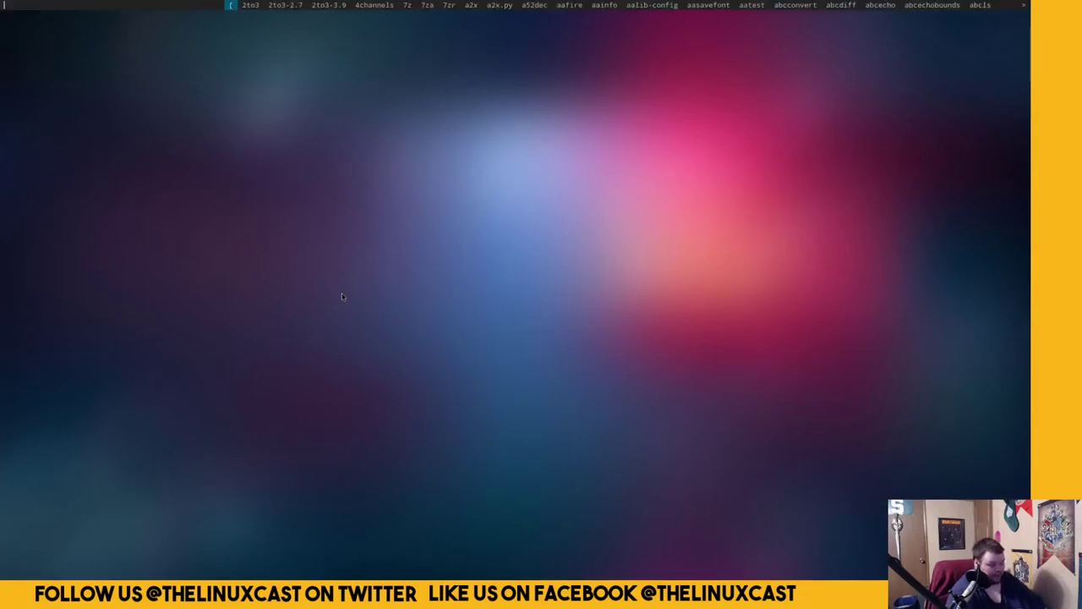
pyautogui.write('firefox')
pyautogui.press('Return')
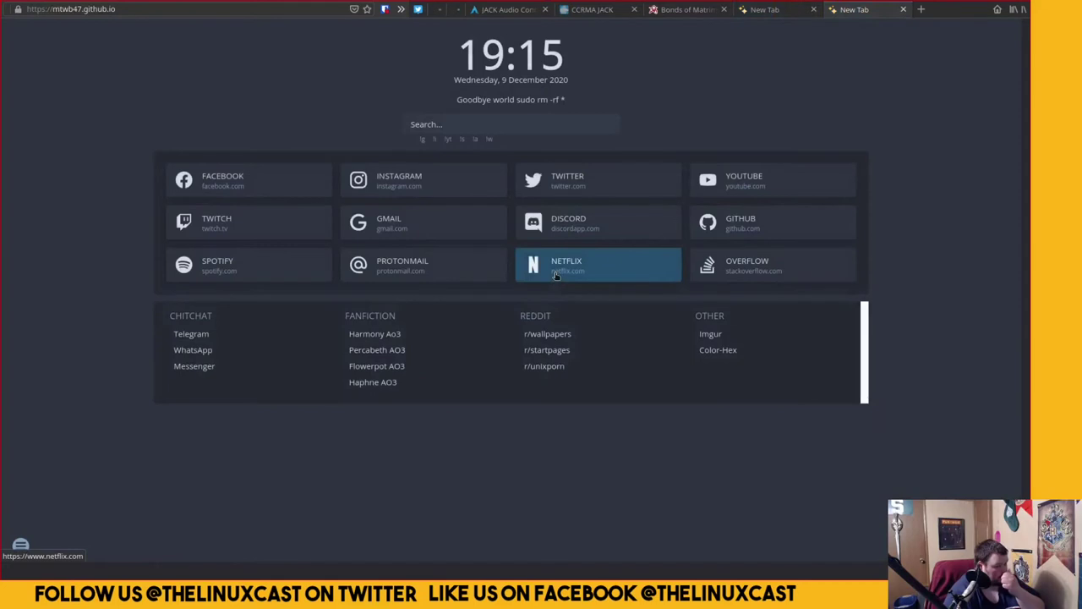
# Search 'how to use autostart in xmonad' and open the Arch forum thread 'Autostart programs in xmonad'
pyautogui.click(103, 8)
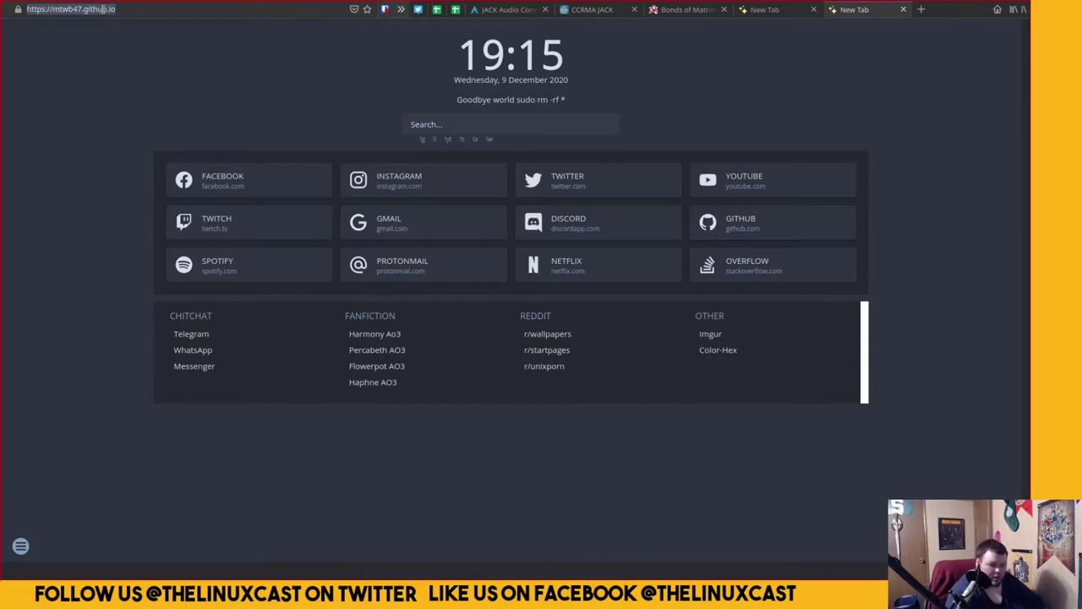
pyautogui.write('how to')
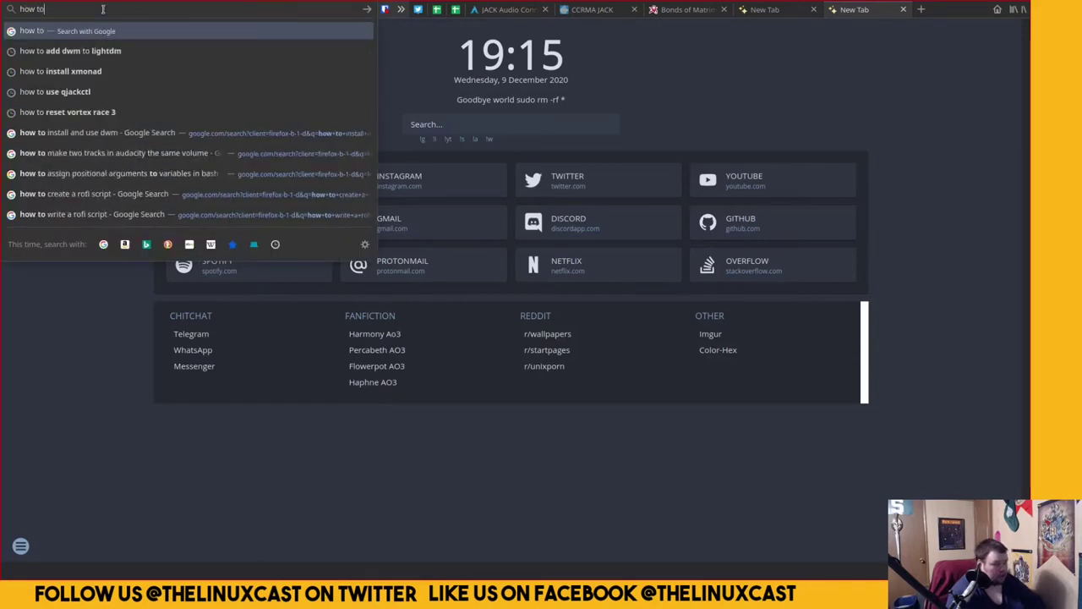
pyautogui.write(' us')
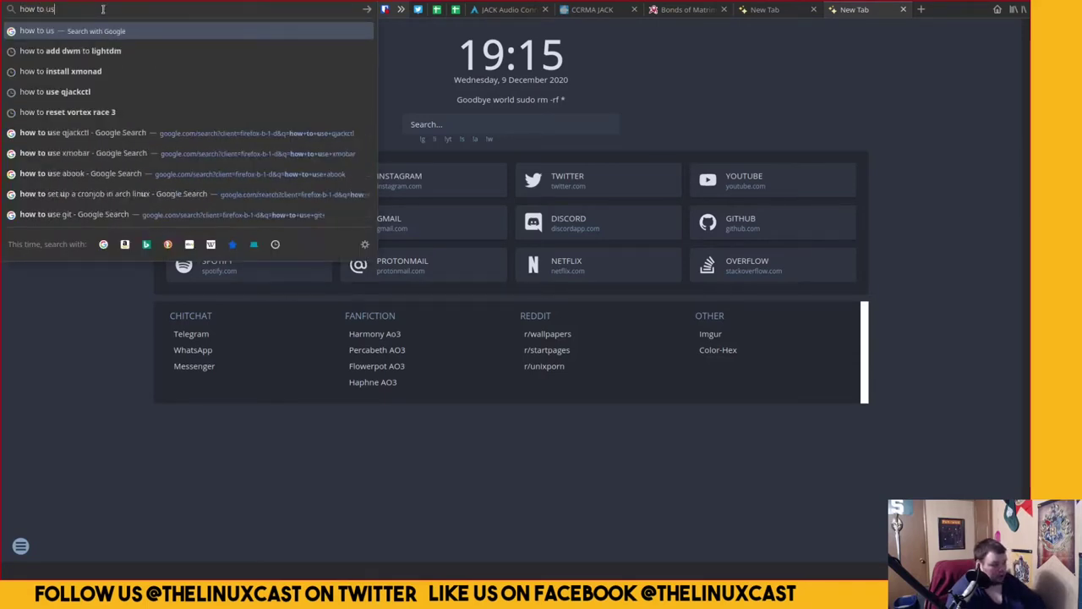
pyautogui.write('e autostart in xmonad')
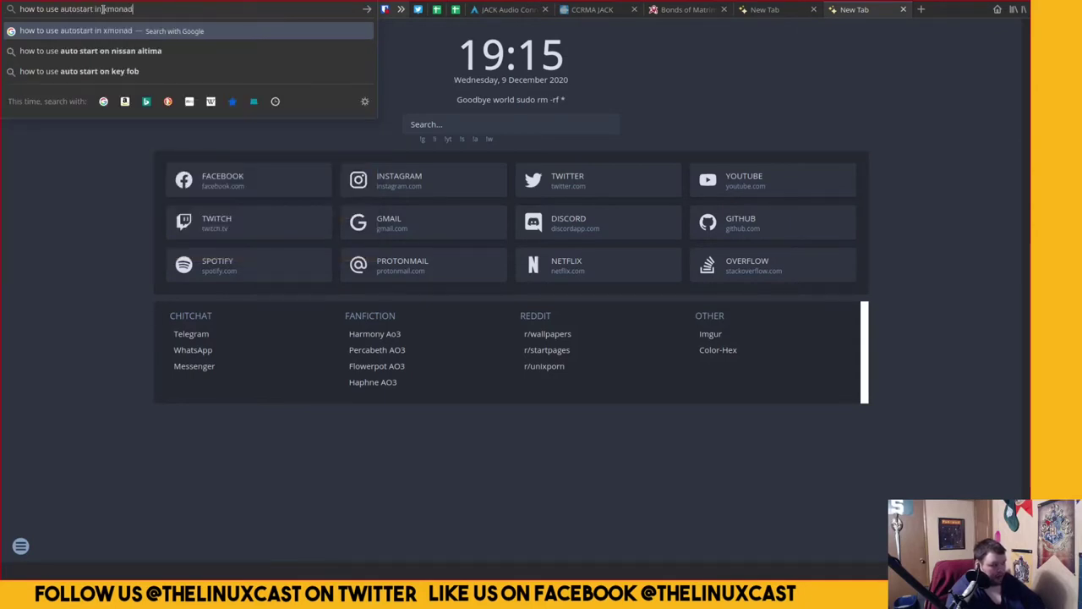
pyautogui.press('Return')
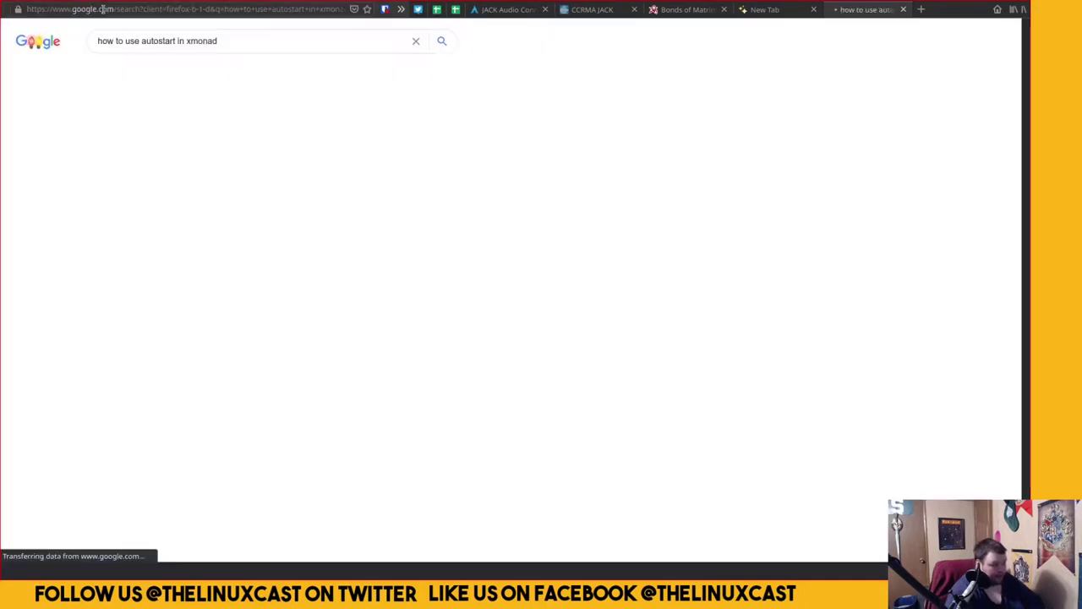
pyautogui.click(156, 131)
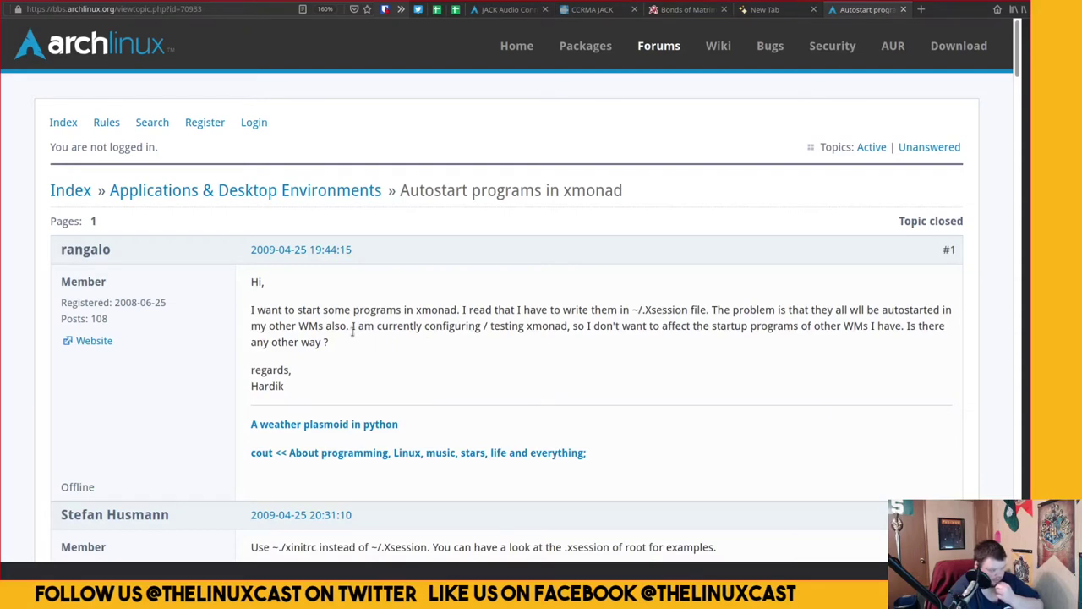
# Highlight the .Xsession mention in post #1 and the ~/.xinitrc suggestion in post #2
pyautogui.moveTo(640, 311); pyautogui.dragTo(707, 311)
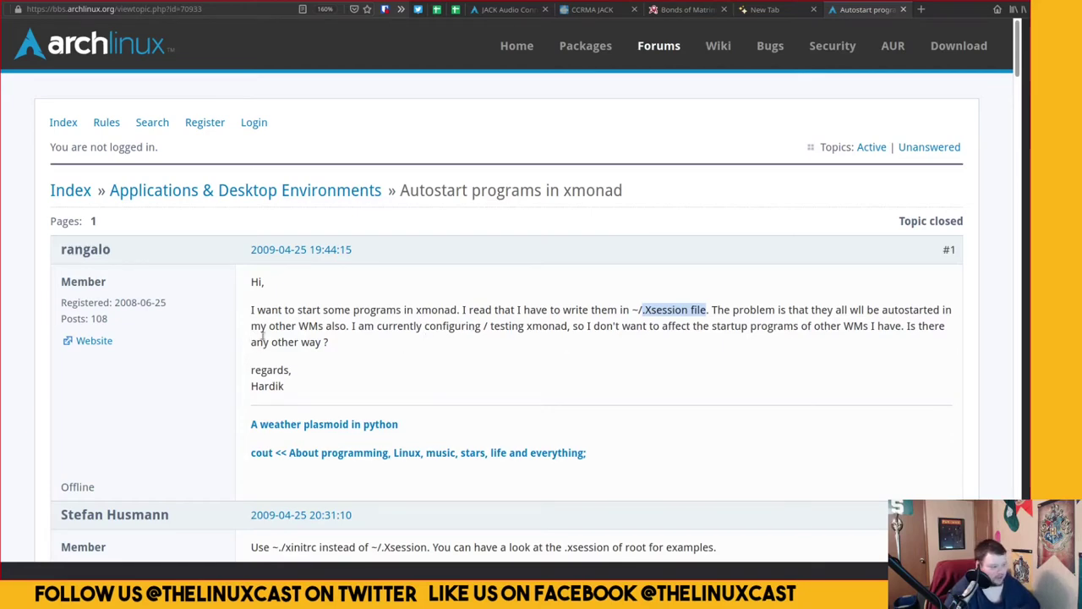
pyautogui.scroll(-5, 266, 338)
pyautogui.moveTo(255, 236); pyautogui.dragTo(317, 230)
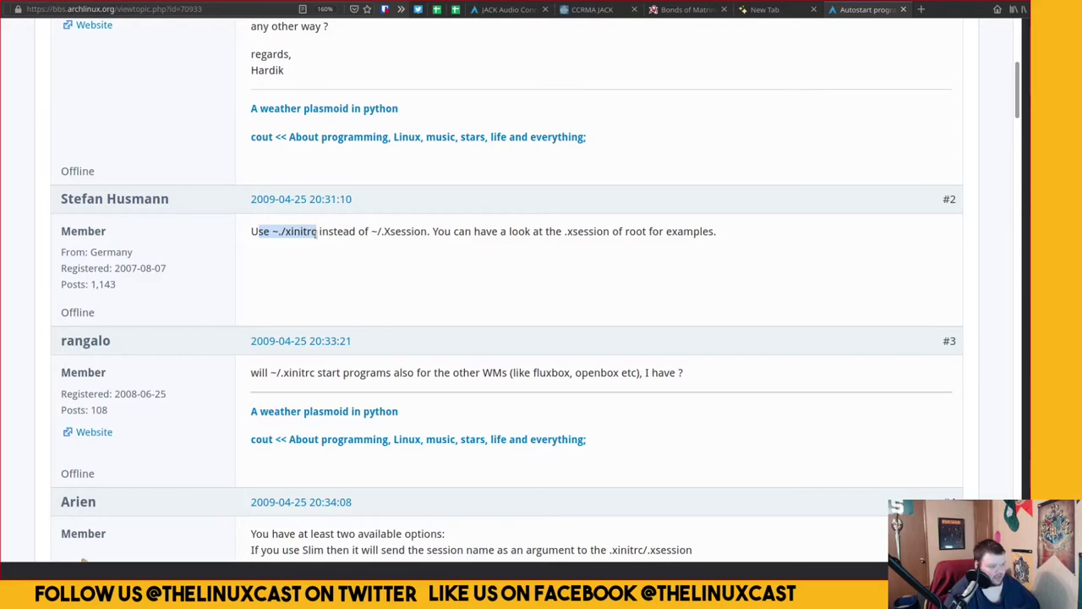
pyautogui.moveTo(272, 231); pyautogui.dragTo(314, 232)
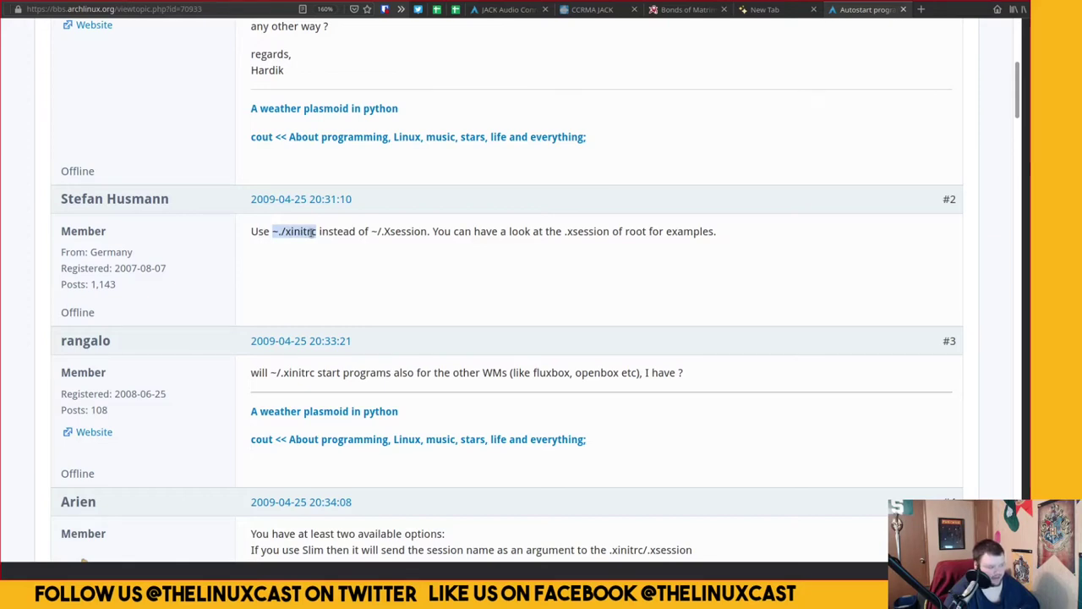
pyautogui.click(281, 231)
pyautogui.moveTo(277, 231); pyautogui.dragTo(317, 232)
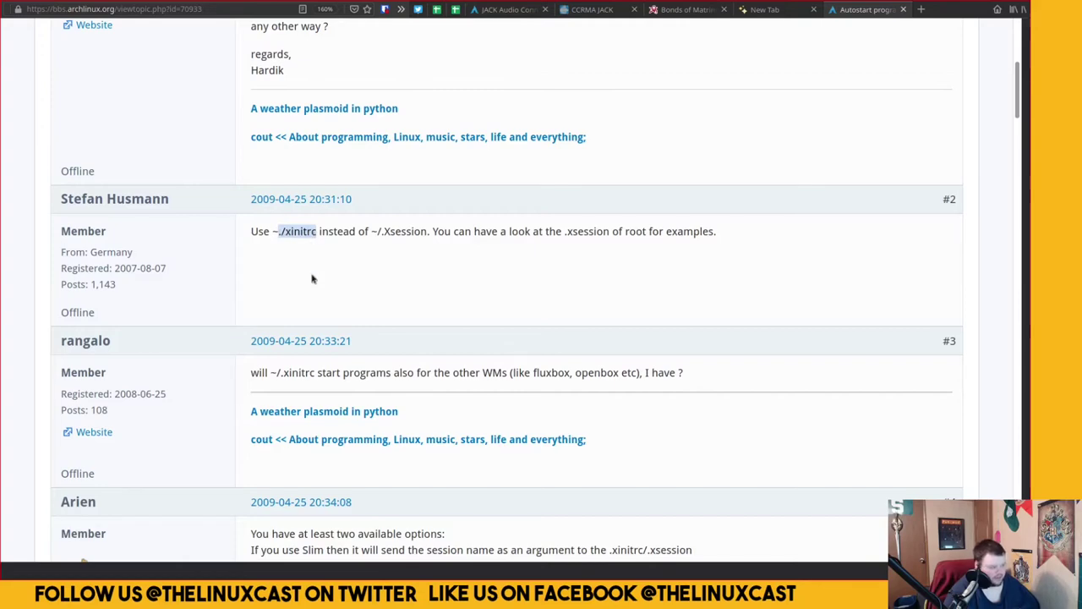
pyautogui.scroll(-5, 312, 279)
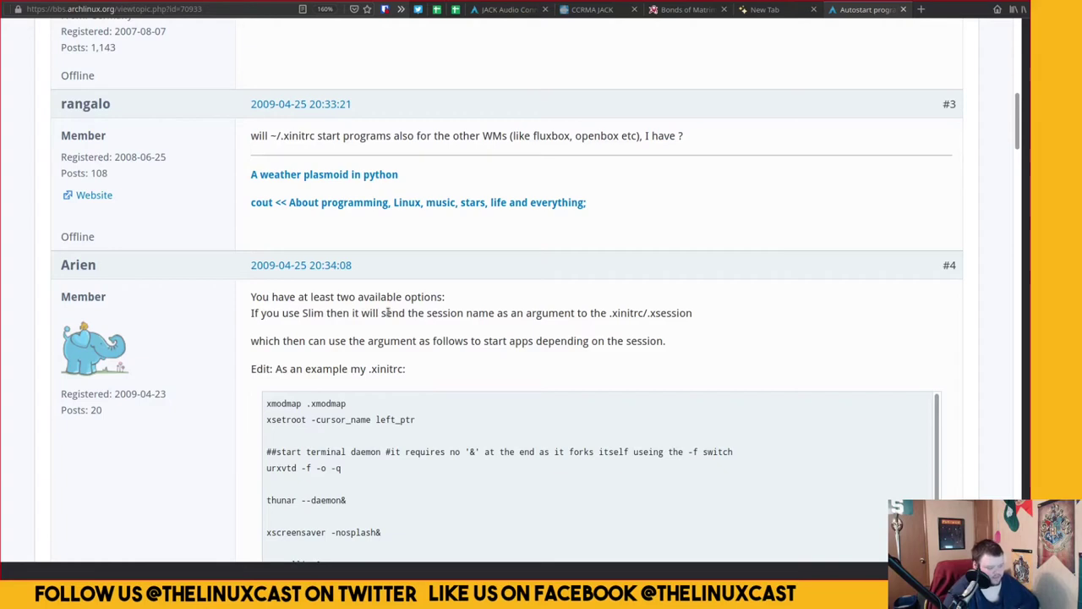
# Enlarge the page, mark .xinitrc in post #4, then select 'startupHook' and open its context menu
pyautogui.hotkey('ctrl', '+')
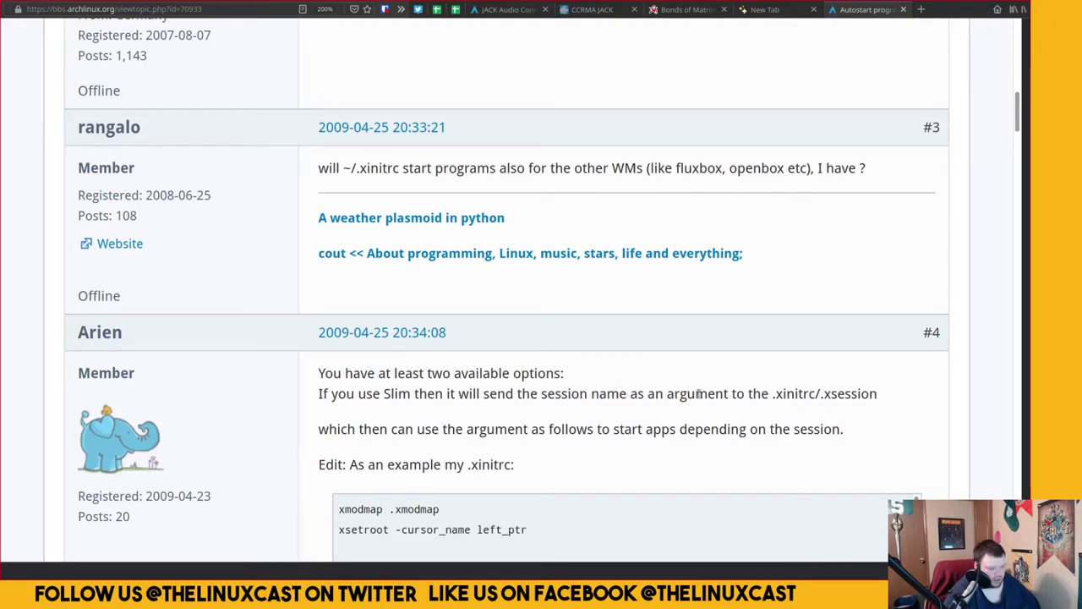
pyautogui.moveTo(772, 393); pyautogui.dragTo(830, 394)
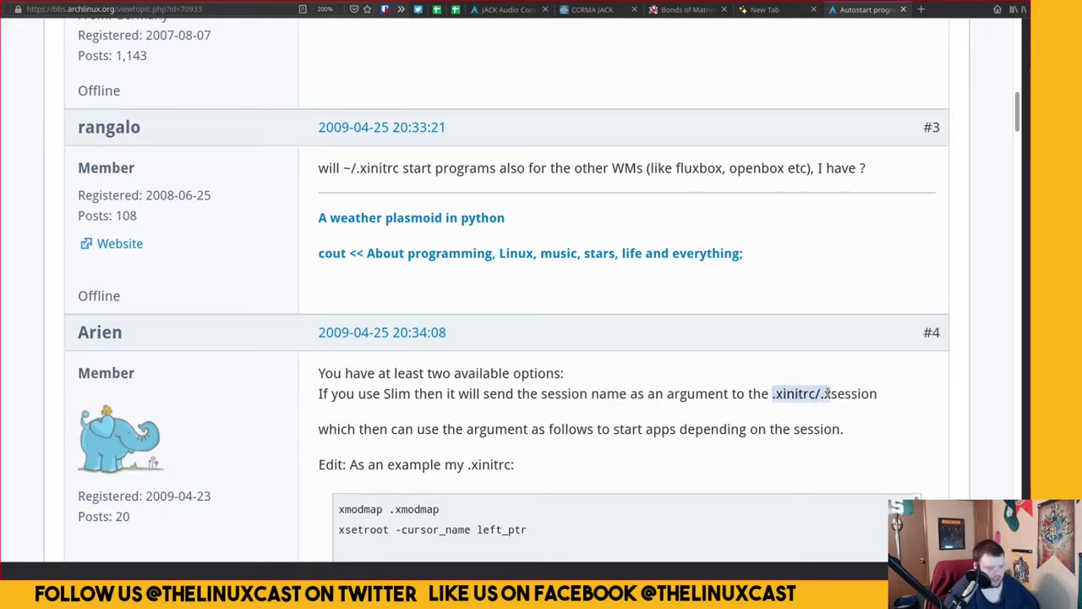
pyautogui.click(781, 393)
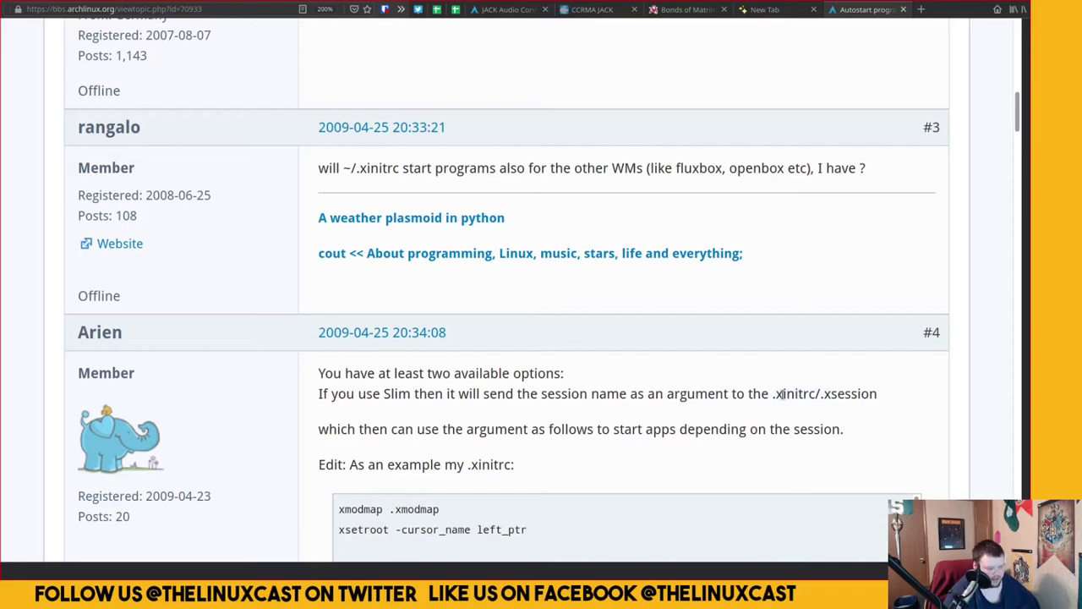
pyautogui.moveTo(762, 393); pyautogui.dragTo(811, 394)
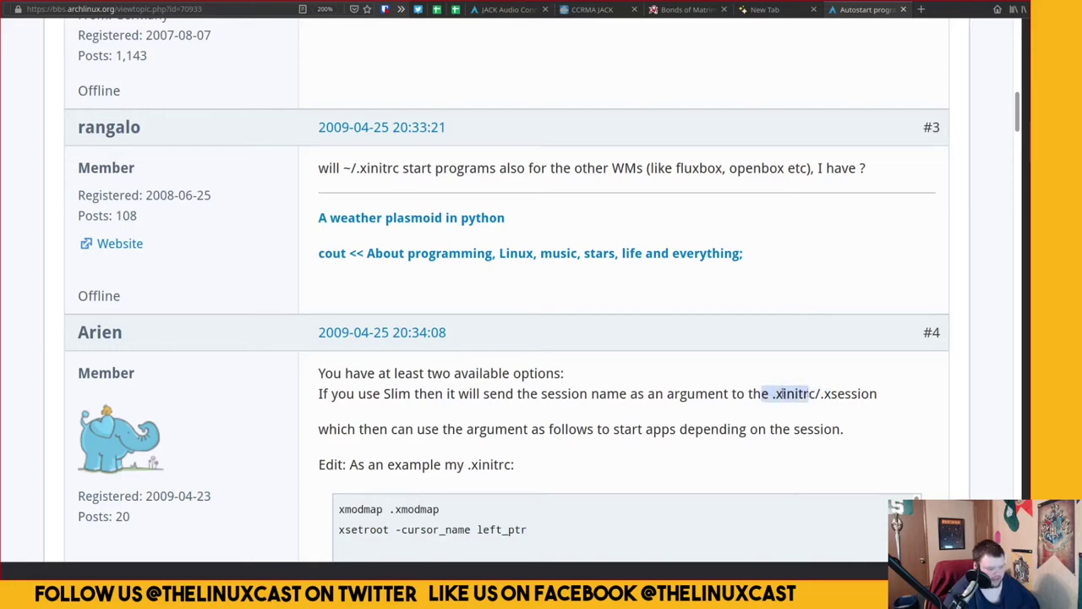
pyautogui.scroll(-3, 330, 394)
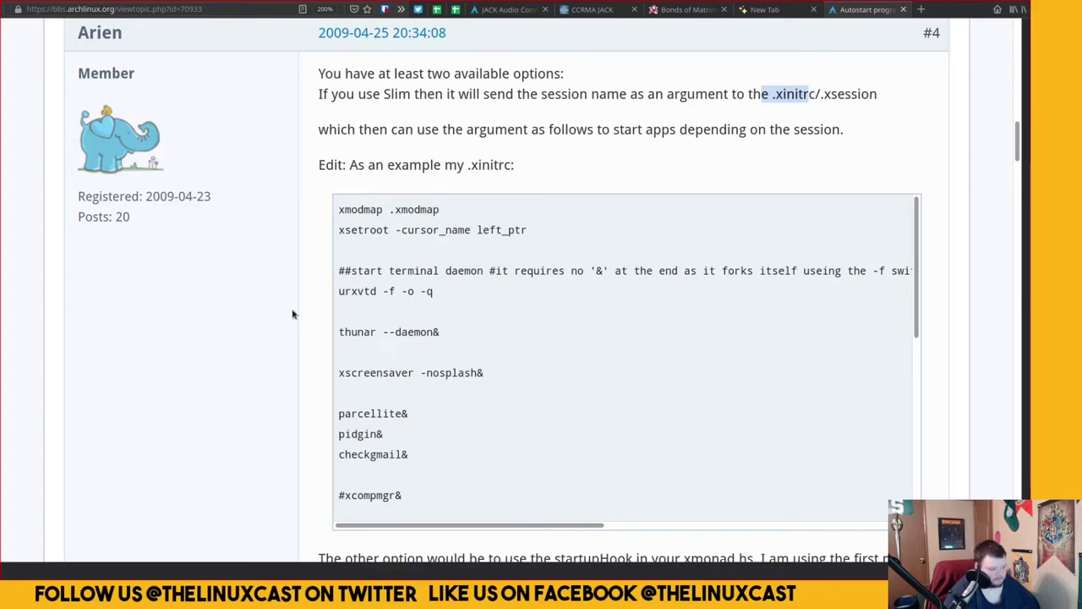
pyautogui.scroll(-3, 293, 315)
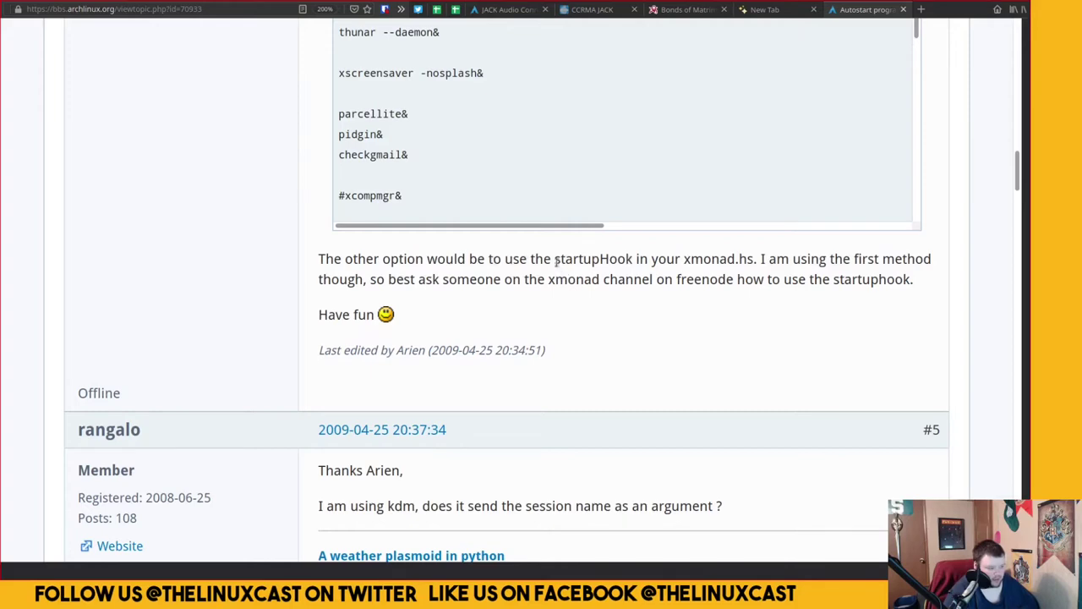
pyautogui.moveTo(555, 262); pyautogui.dragTo(637, 262)
pyautogui.rightClick(618, 263)
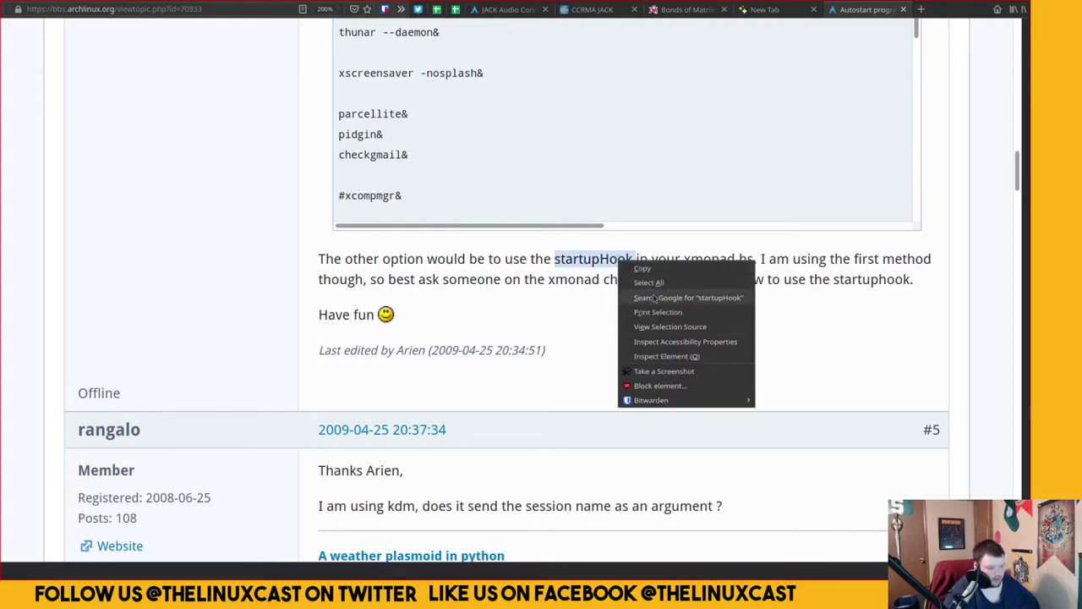
# Google 'startupHook xmonad' from the selected word and open the Hackage XMonad.Config.Desktop result
pyautogui.click(654, 298)
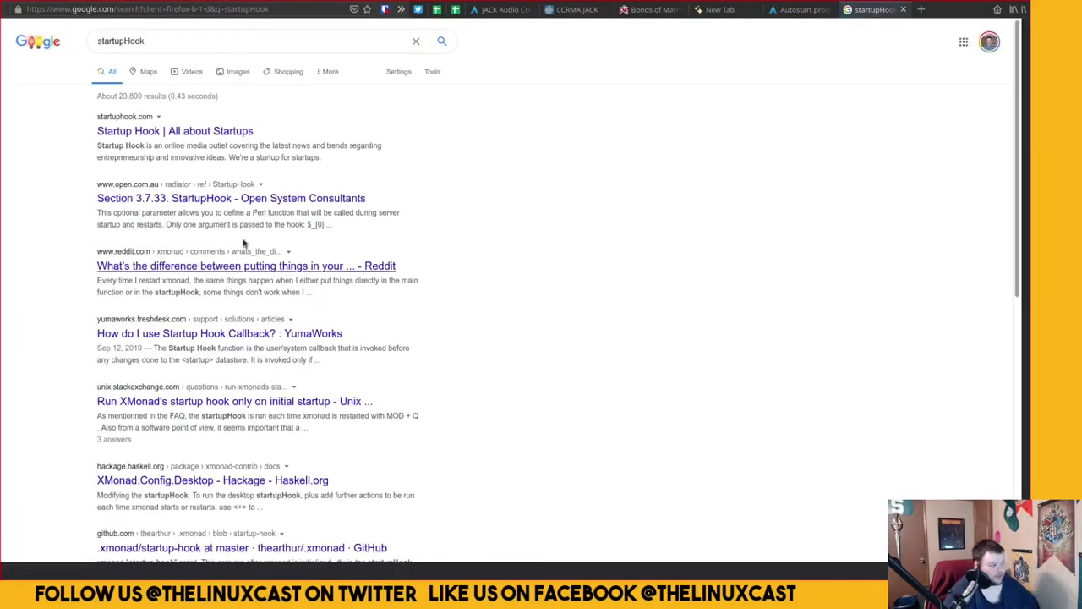
pyautogui.click(170, 40)
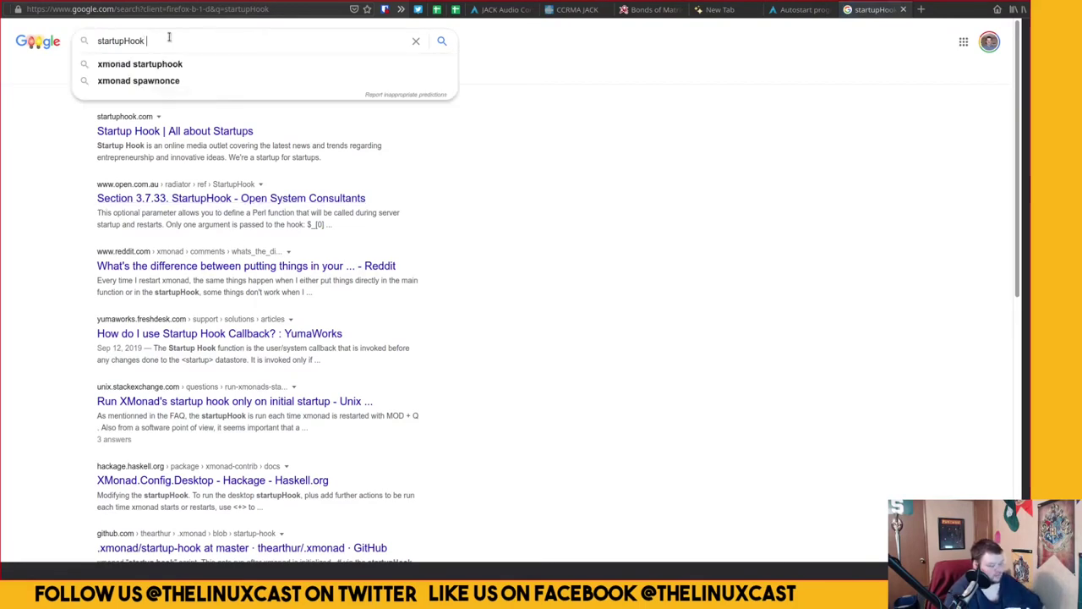
pyautogui.write('xmonad')
pyautogui.press('Return')
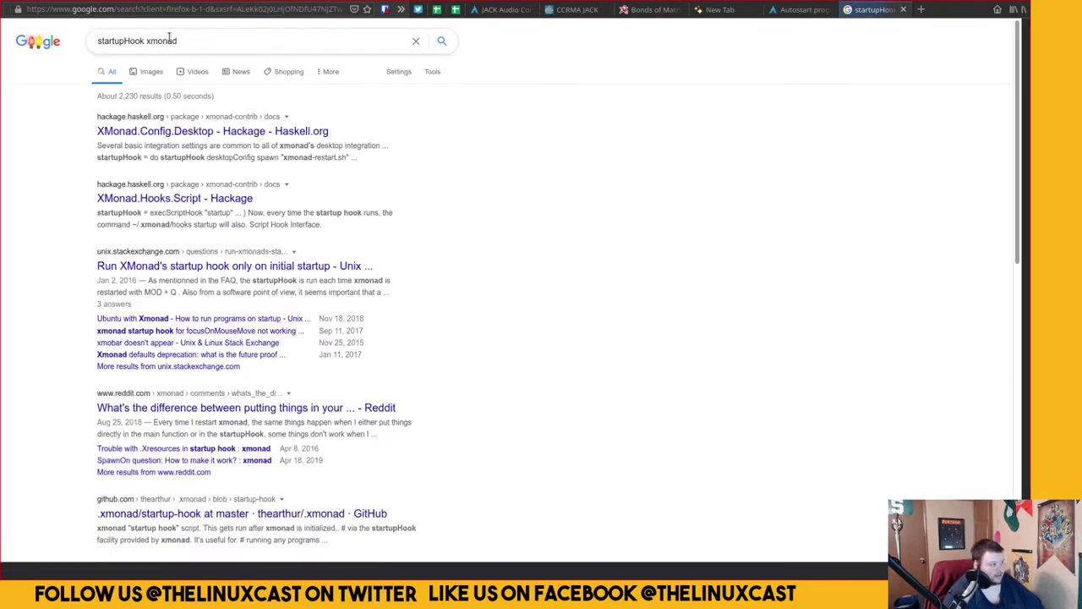
pyautogui.click(216, 133)
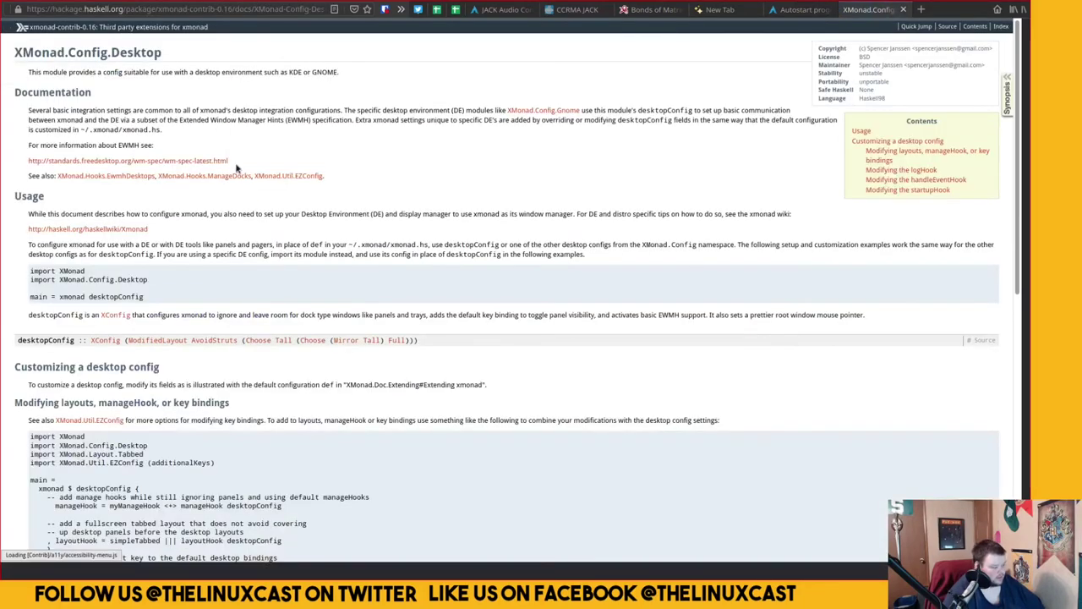
# Zoom the docs, quick-find 'startup', jump to 'Modifying the startupHook', then return to Neovim
pyautogui.hotkey('ctrl', '+')
pyautogui.hotkey('ctrl', '+')
pyautogui.hotkey('ctrl', '+')
pyautogui.hotkey('ctrl', '+')
pyautogui.hotkey('ctrl', '+')
pyautogui.hotkey('ctrl', '+')
pyautogui.hotkey('ctrl', '+')
pyautogui.hotkey('ctrl', '+')
pyautogui.hotkey('ctrl', '+')
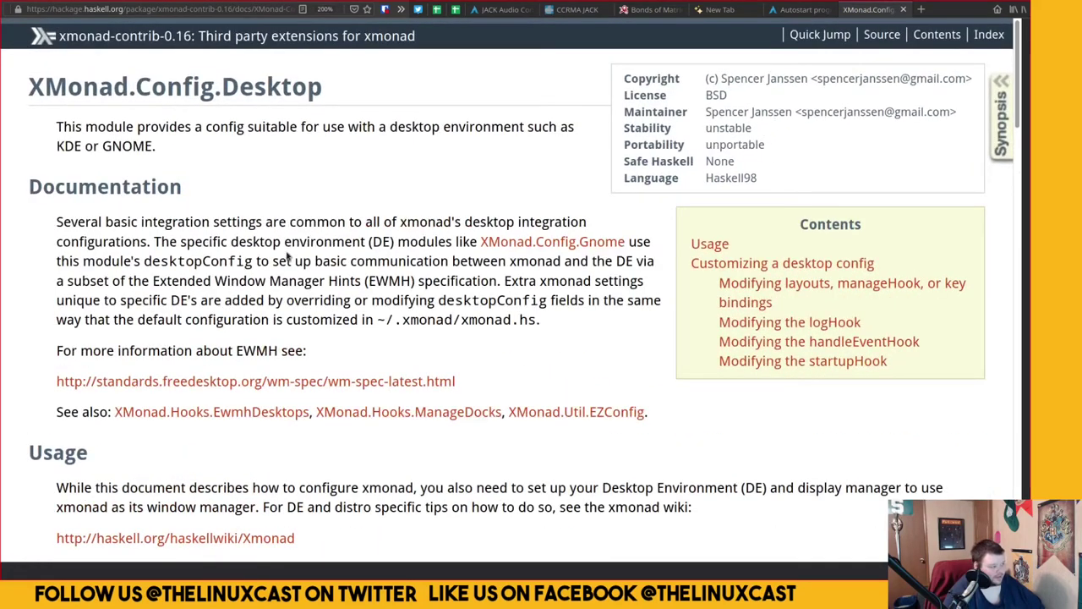
pyautogui.press("'")
pyautogui.write('/startup')
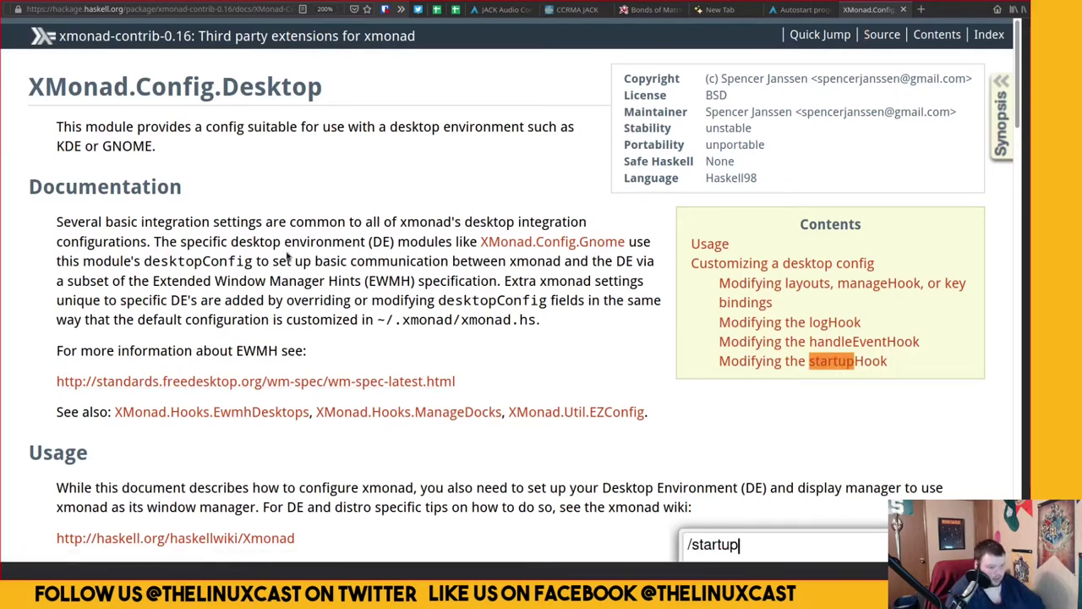
pyautogui.click(775, 362)
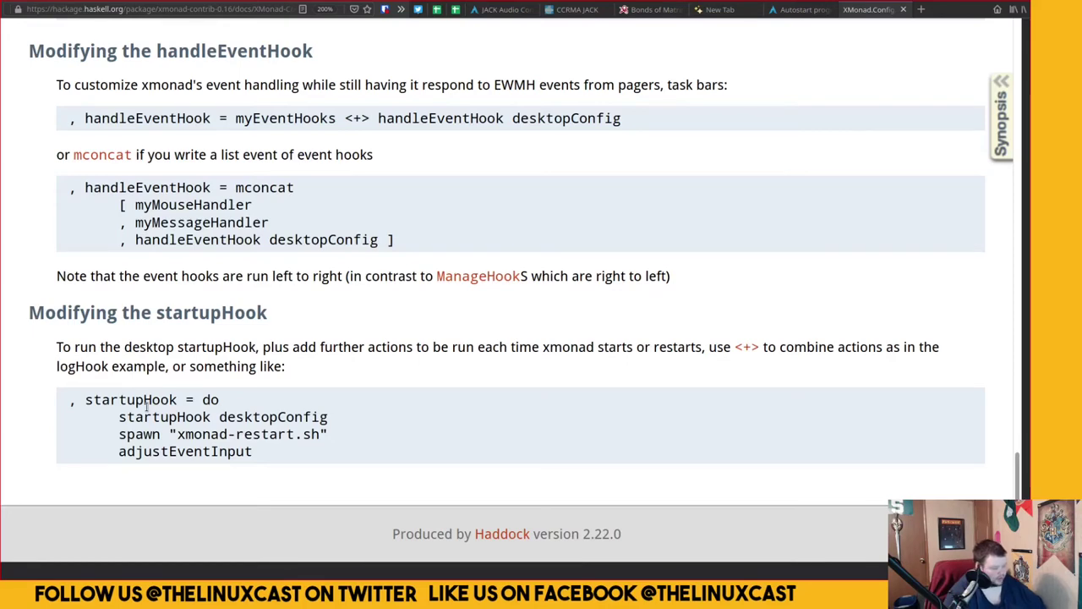
pyautogui.press('super+2')
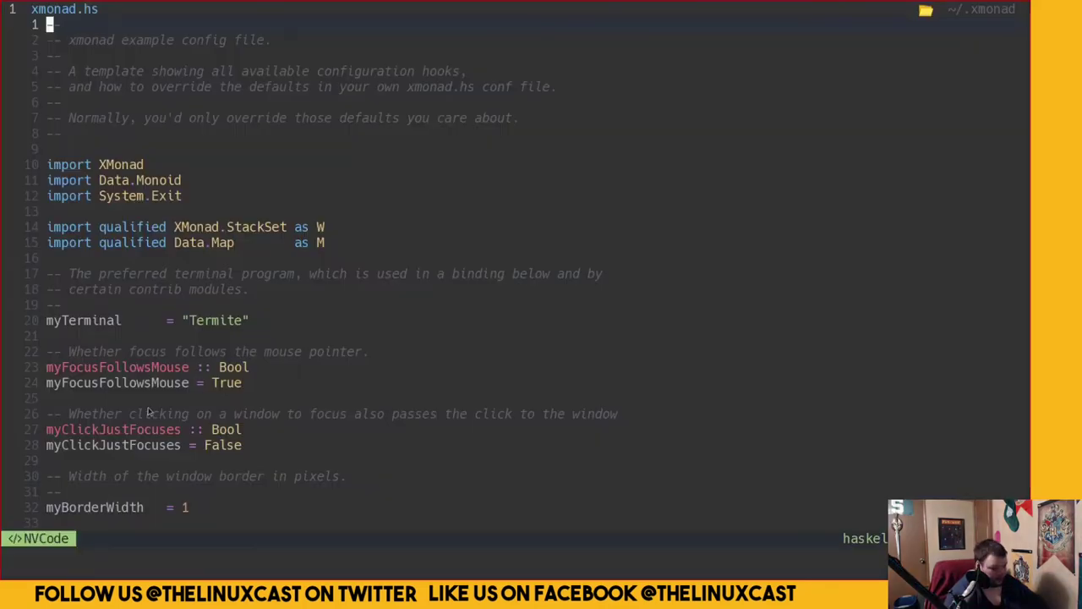
# Search xmonad.hs for 'startup' to reach line 281, then spawn a second terminal
pyautogui.write('/startup')
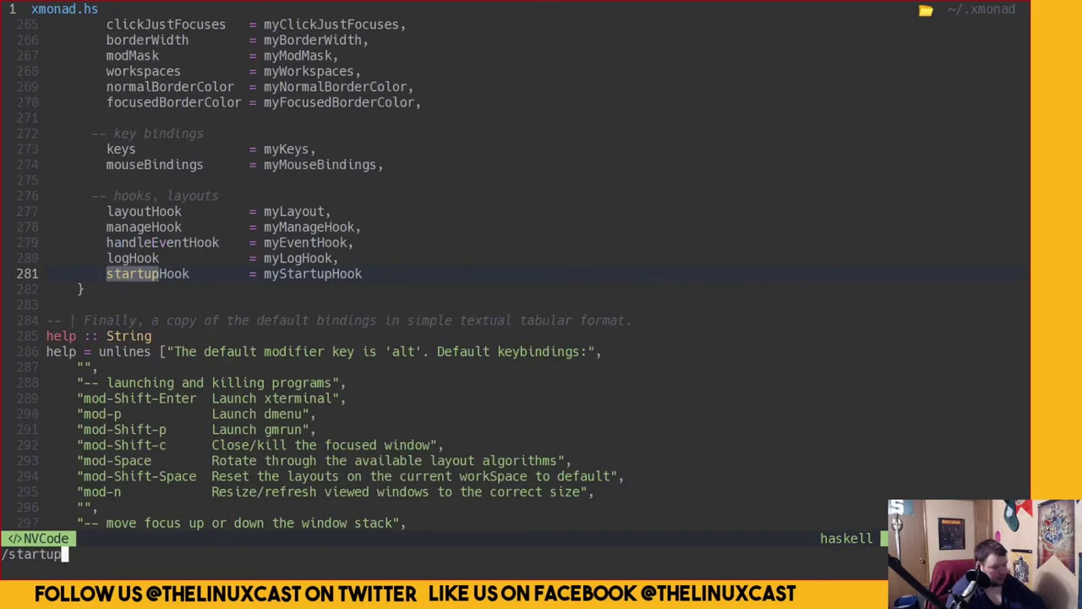
pyautogui.press('Return')
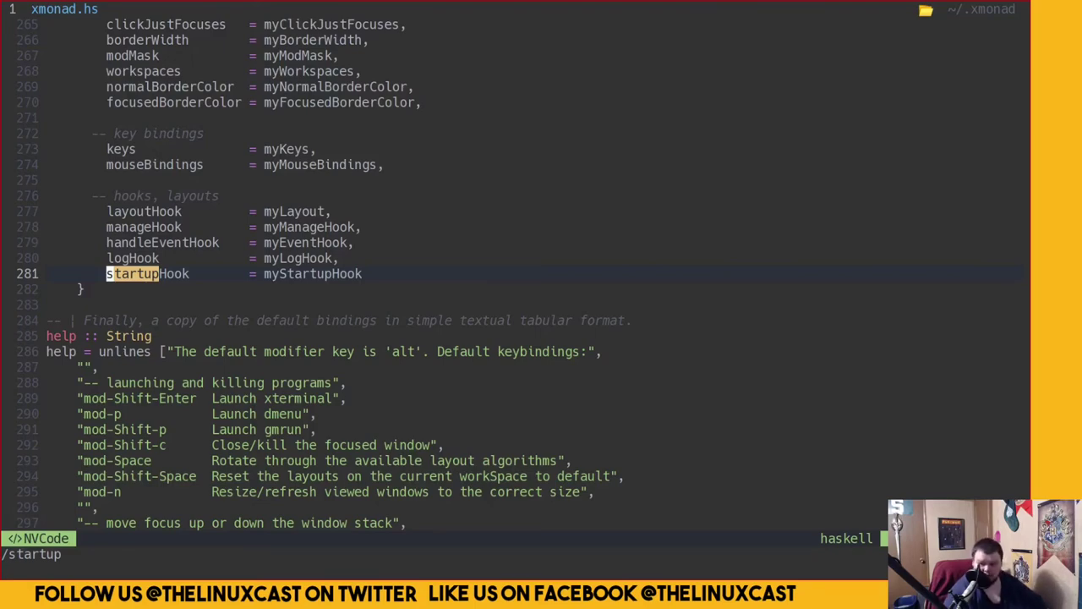
pyautogui.press('super+Return')
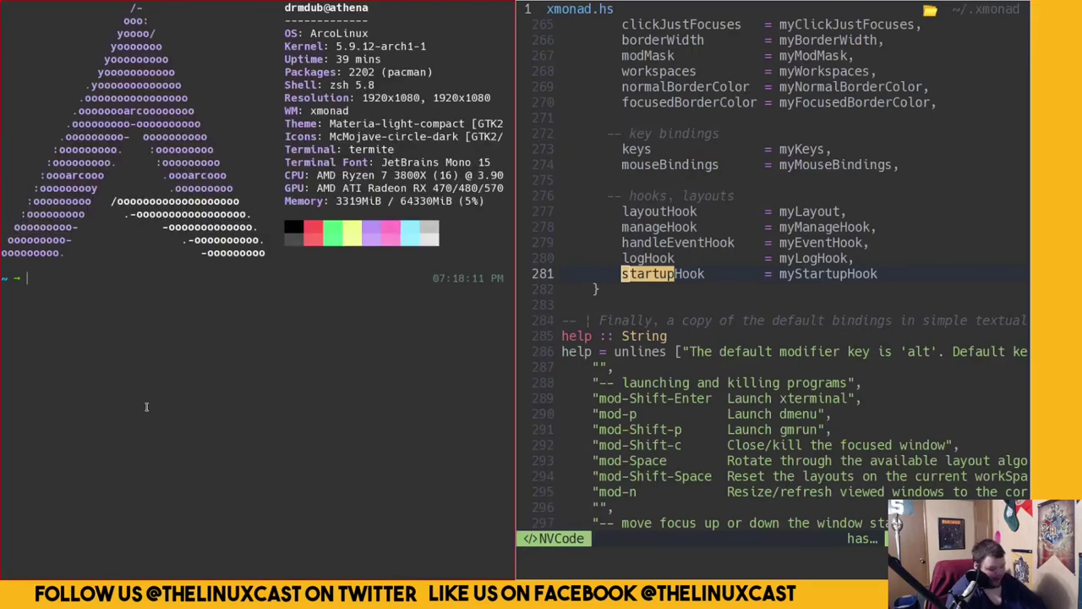
# Change into Downloads/gitthings/dtdots and list its contents
pyautogui.write('c')
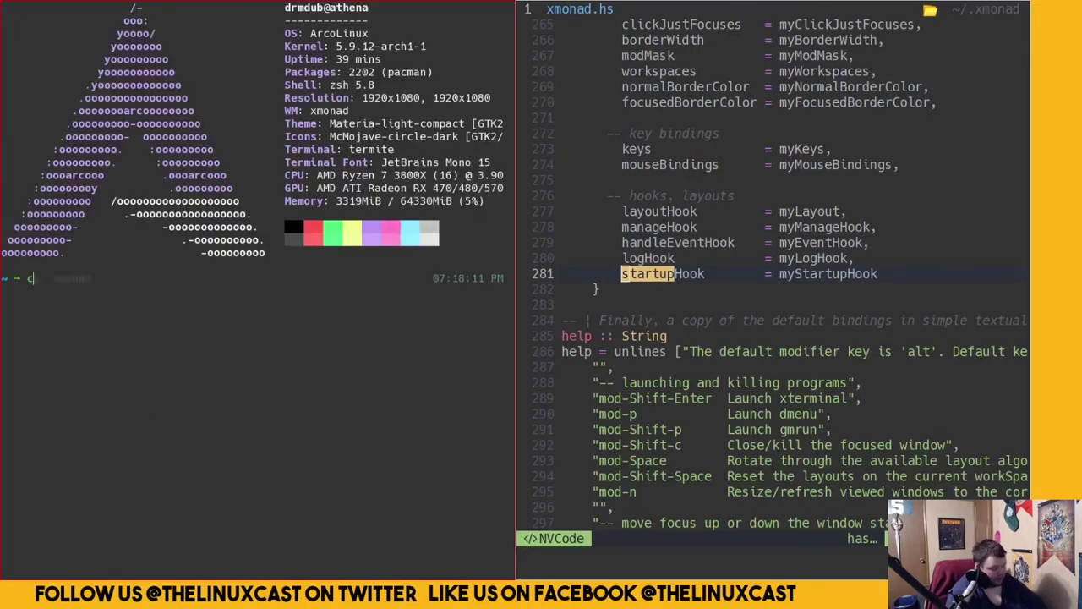
pyautogui.write('d Donw')
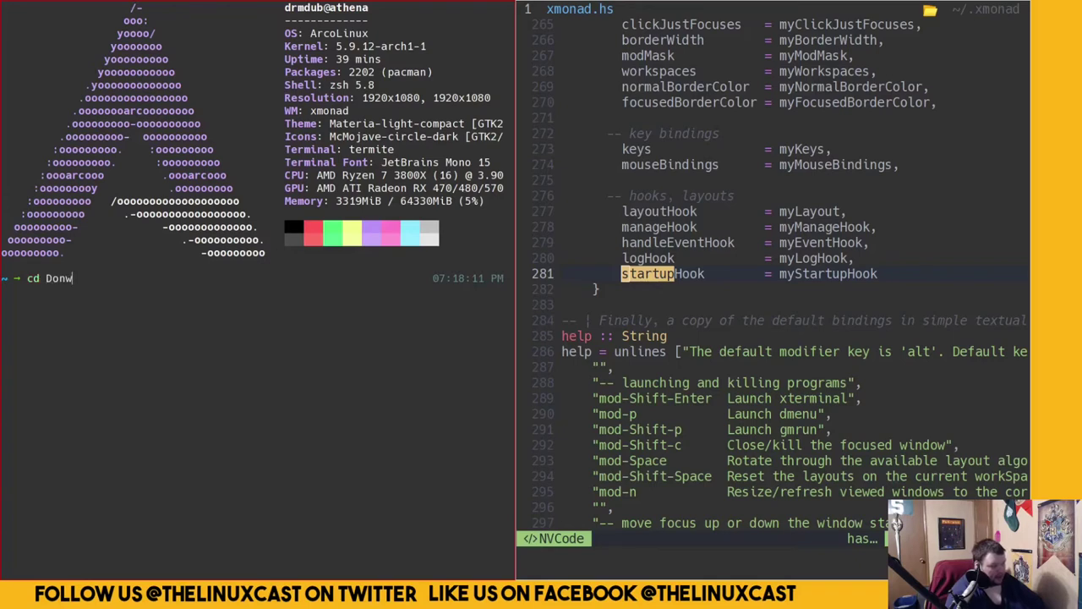
pyautogui.write('Downl')
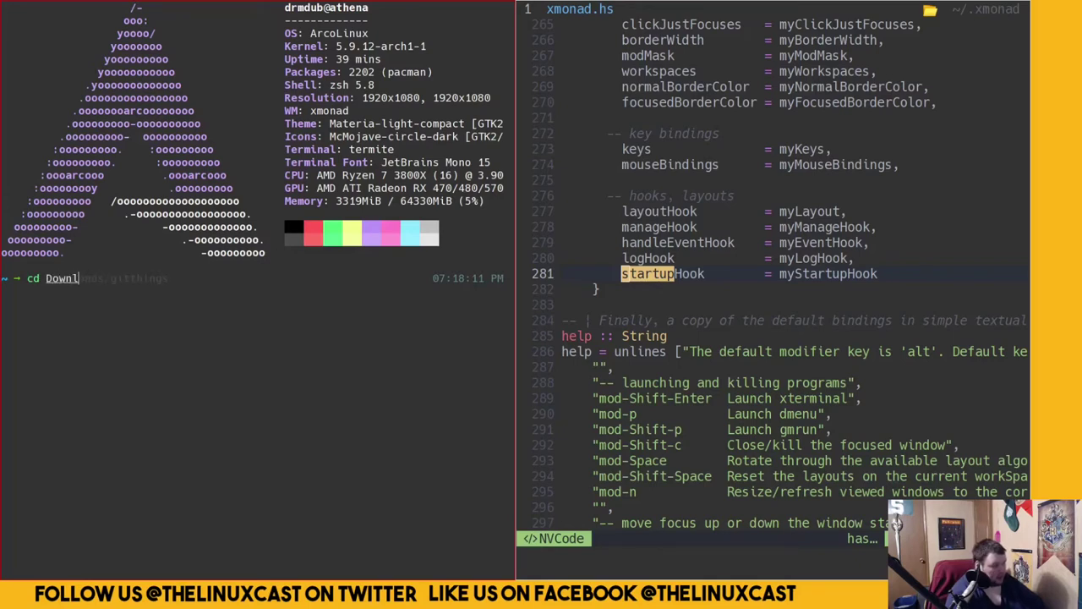
pyautogui.press('Tab')
pyautogui.write('git')
pyautogui.press('Tab')
pyautogui.write('dt')
pyautogui.press('Tab')
pyautogui.press('Return')
pyautogui.write('ls')
pyautogui.press('Return')
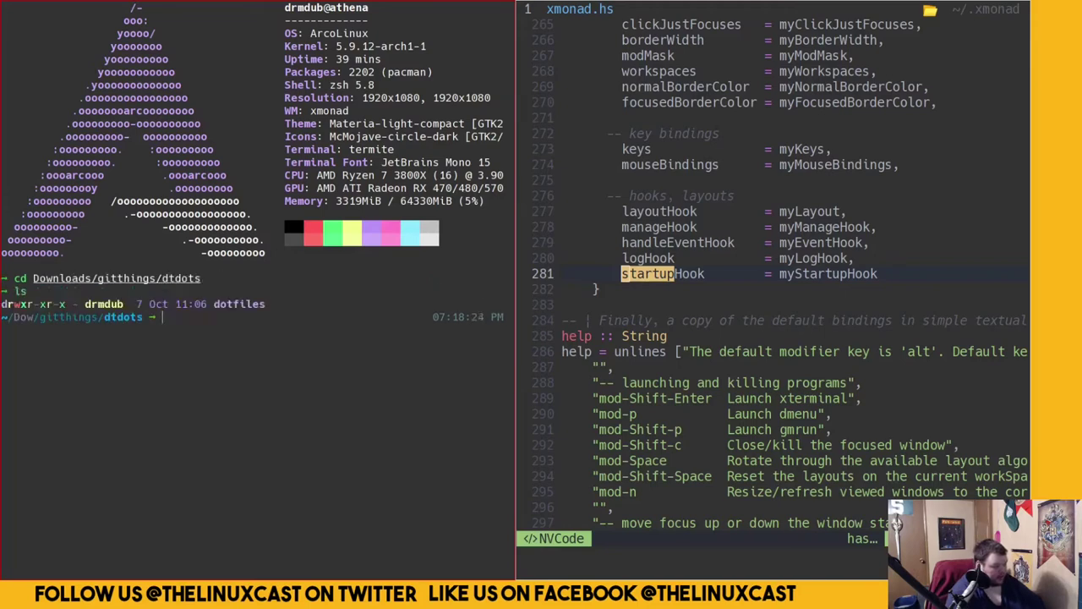
# Move into dotfiles/.xmonad, listing each folder's contents
pyautogui.write('cd dot')
pyautogui.press('Tab')
pyautogui.press('Return')
pyautogui.write('ls')
pyautogui.press('Return')
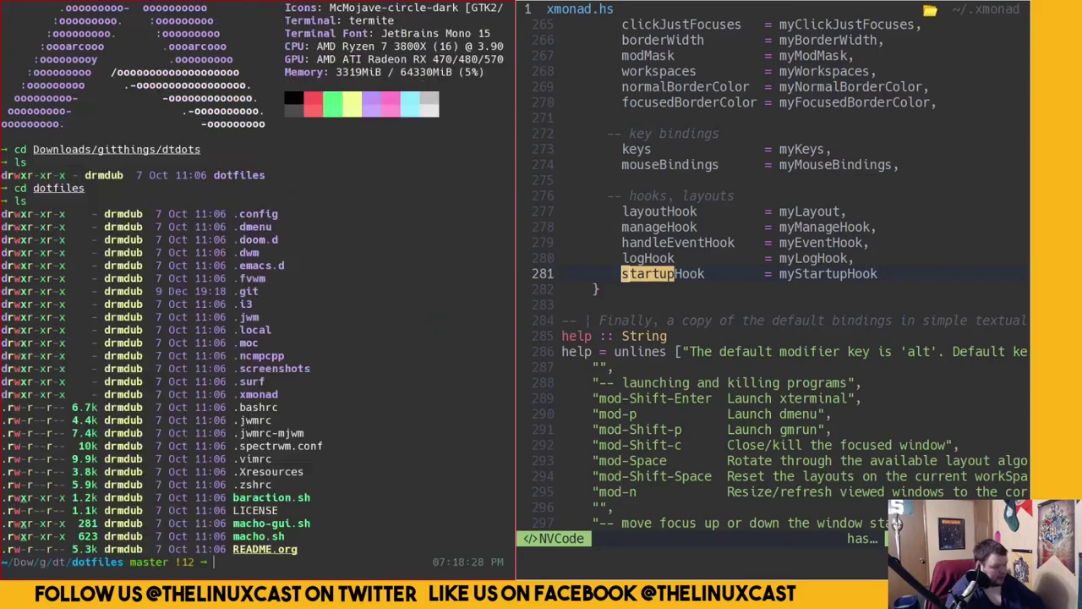
pyautogui.write('cd .xom')
pyautogui.press('BackSpace')
pyautogui.press('BackSpace')
pyautogui.write('monad')
pyautogui.press('Return')
pyautogui.write('ls')
pyautogui.press('Return')
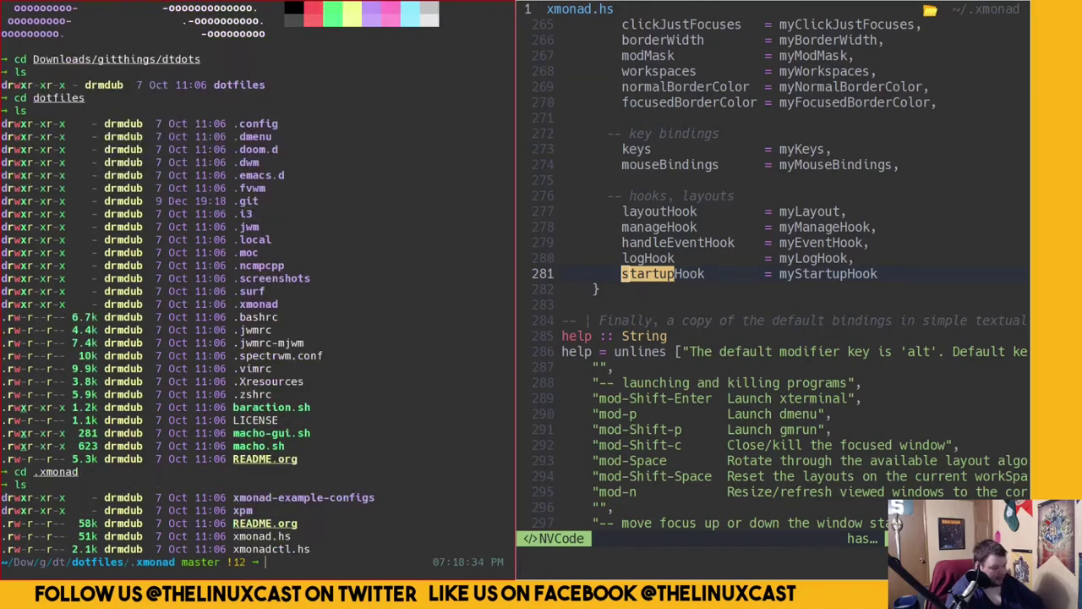
# Open the downloaded xmonad.hs with v and search it for 'startuphook'
pyautogui.write('v xmonad.hs')
pyautogui.press('Return')
pyautogui.press('j')
pyautogui.press('/')
pyautogui.write('startuphook')
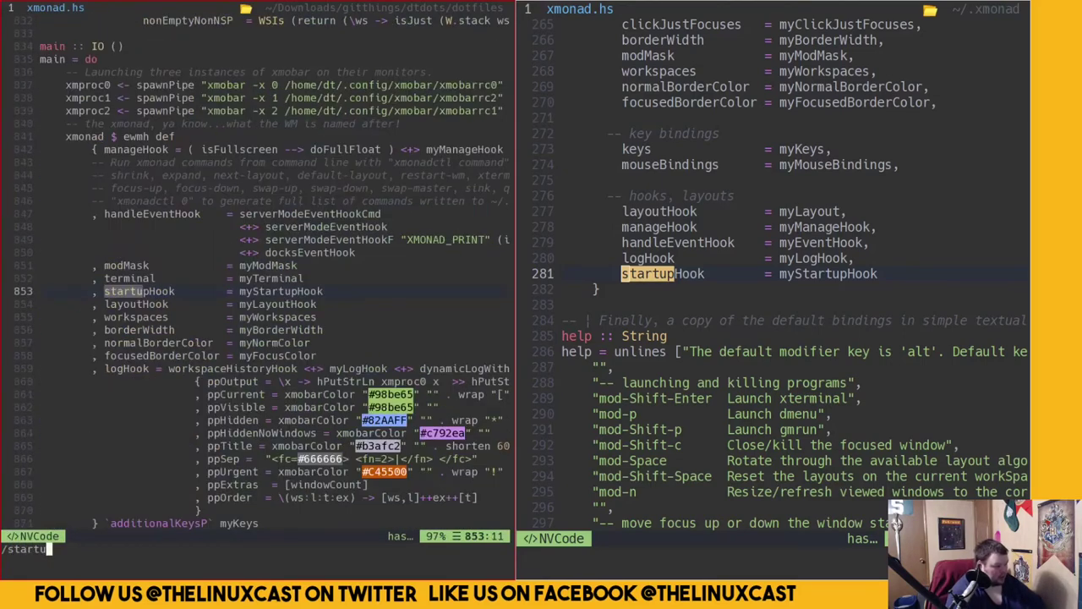
# Search the reference xmonad.hs for 'autostart' and widen the left editor pane
pyautogui.press('BackSpace')
pyautogui.press('BackSpace')
pyautogui.press('BackSpace')
pyautogui.press('BackSpace')
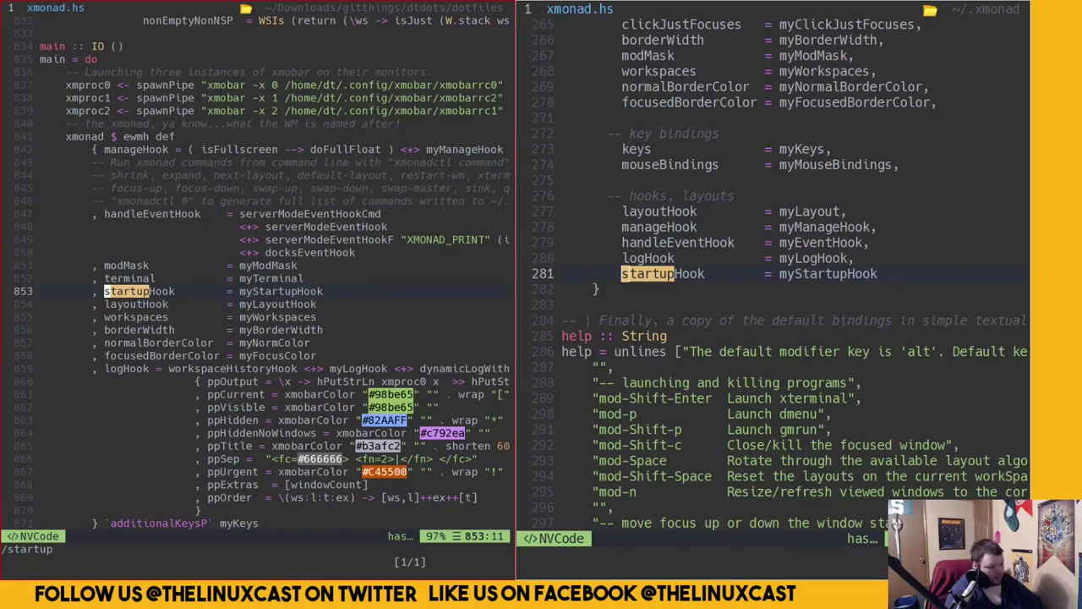
pyautogui.write('/autostart')
pyautogui.press('Return')
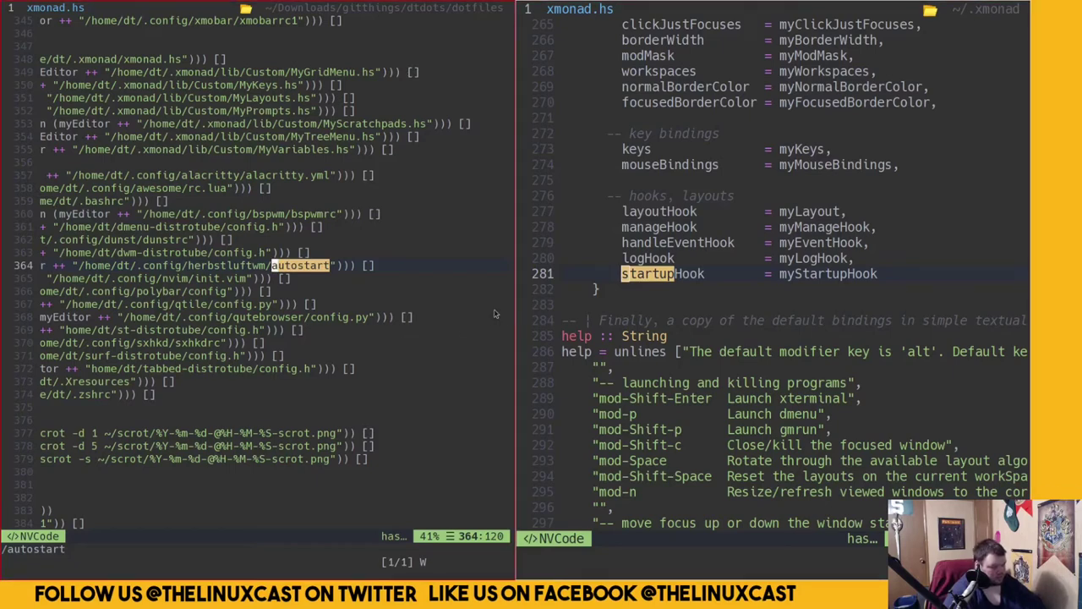
pyautogui.press('l')
pyautogui.press('l')
pyautogui.press('super+l')
pyautogui.press('super+l')
pyautogui.press('super+l')
pyautogui.press('super+l')
pyautogui.press('super+l')
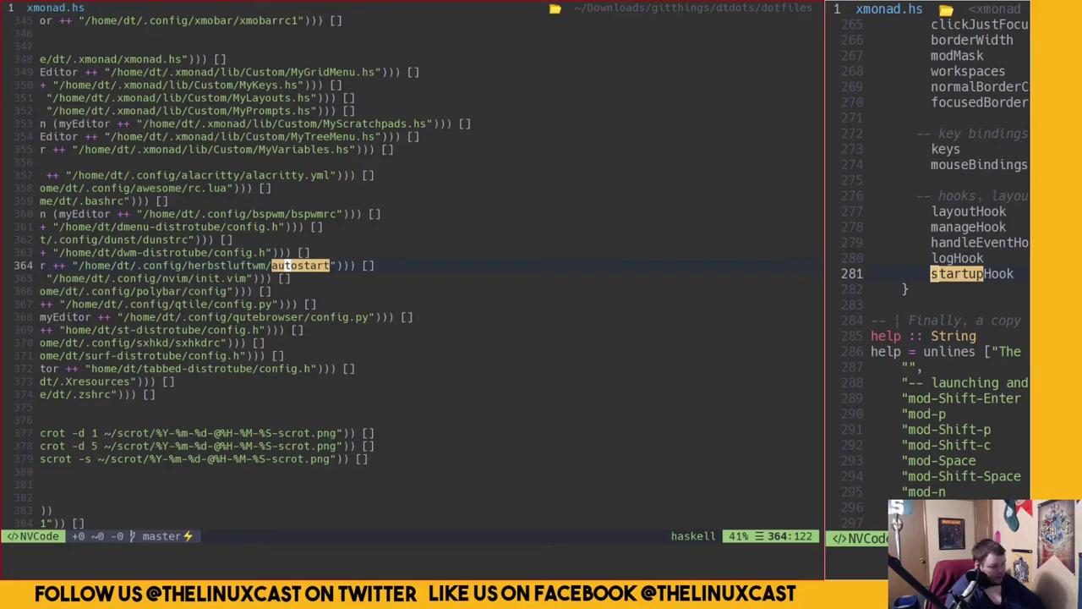
# Move up through the menu definitions to myStartupHook at line 107 with its nitrogen and picom lines
pyautogui.press('0')
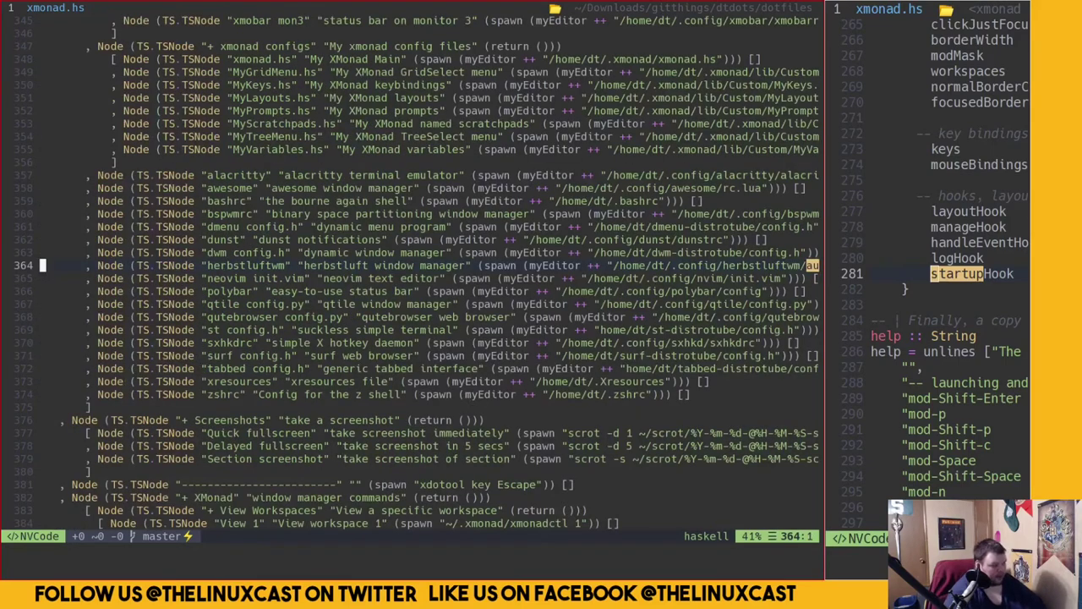
pyautogui.press('l')
pyautogui.press('l')
pyautogui.press('l')
pyautogui.press('l')
pyautogui.press('l')
pyautogui.press('l')
pyautogui.press('l')
pyautogui.press('l')
pyautogui.press('l')
pyautogui.press('l')
pyautogui.press('l')
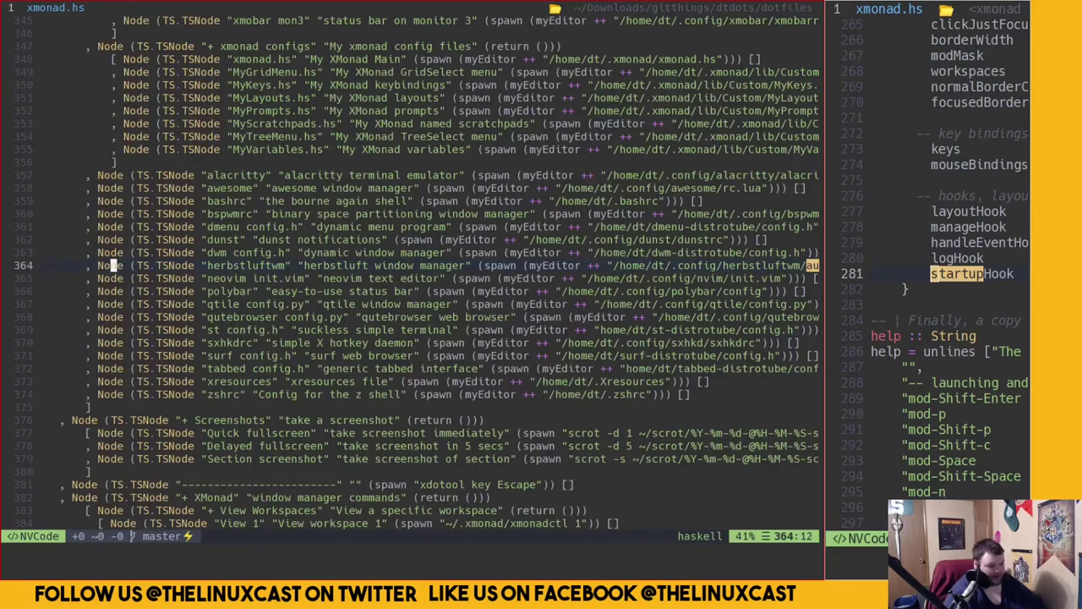
pyautogui.press('k')
pyautogui.press('k')
pyautogui.press('k')
pyautogui.press('k')
pyautogui.press('k')
pyautogui.press('k')
pyautogui.press('k')
pyautogui.press('k')
pyautogui.press('k')
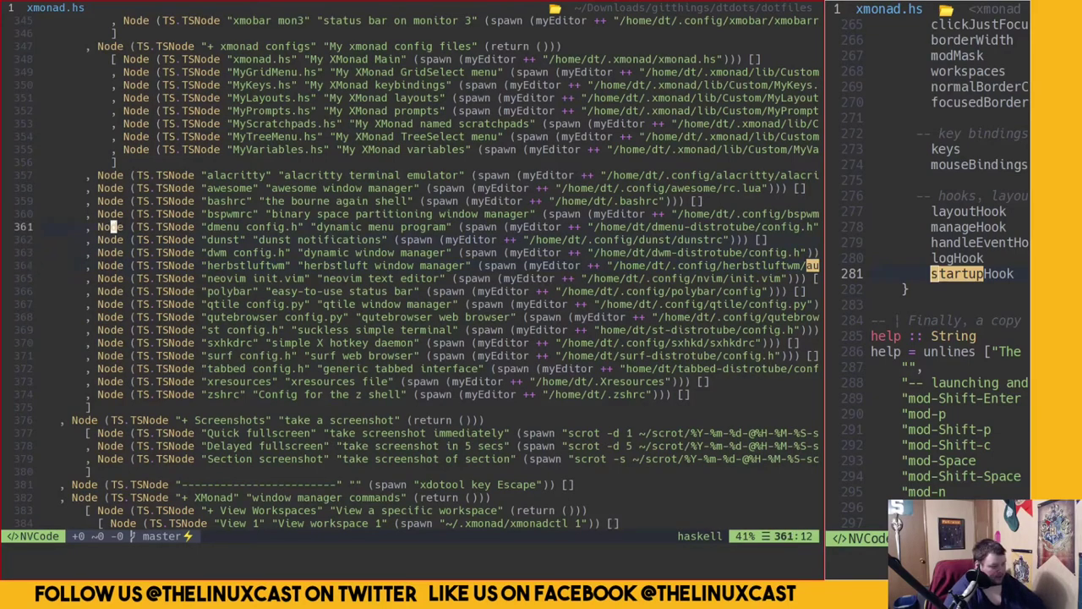
pyautogui.press('k')
pyautogui.press('k')
pyautogui.press('k')
pyautogui.press('k')
pyautogui.press('k')
pyautogui.press('k')
pyautogui.press('k')
pyautogui.press('k')
pyautogui.press('k')
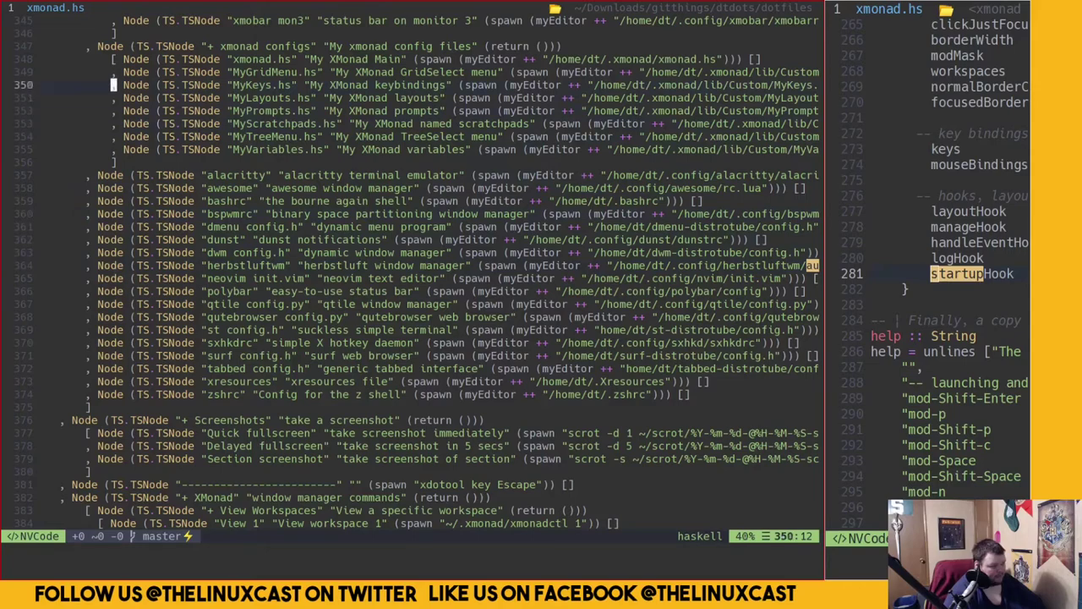
pyautogui.press('k')
pyautogui.press('k')
pyautogui.press('k')
pyautogui.press('k')
pyautogui.press('k')
pyautogui.press('k')
pyautogui.press('k')
pyautogui.press('k')
pyautogui.press('k')
pyautogui.press('k')
pyautogui.press('k')
pyautogui.press('k')
pyautogui.press('k')
pyautogui.press('k')
pyautogui.press('k')
pyautogui.press('k')
pyautogui.press('k')
pyautogui.press('k')
pyautogui.press('k')
pyautogui.press('k')
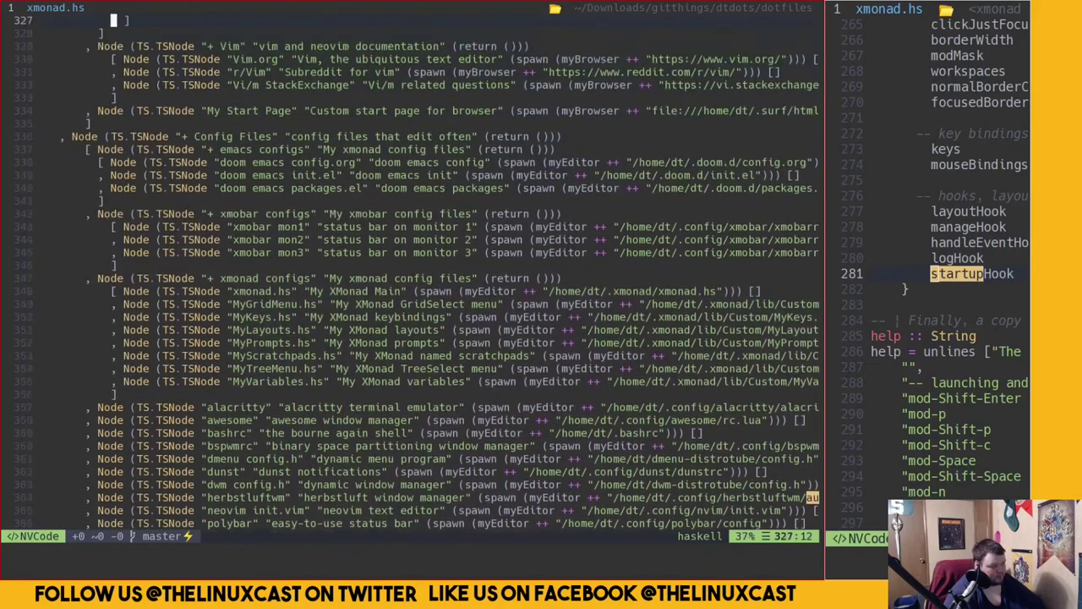
pyautogui.press('k')
pyautogui.press('k')
pyautogui.press('k')
pyautogui.press('k')
pyautogui.press('k')
pyautogui.press('k')
pyautogui.press('k')
pyautogui.press('k')
pyautogui.press('k')
pyautogui.press('k')
pyautogui.press('k')
pyautogui.press('k')
pyautogui.press('k')
pyautogui.press('k')
pyautogui.press('k')
pyautogui.press('k')
pyautogui.press('k')
pyautogui.press('k')
pyautogui.press('k')
pyautogui.press('k')
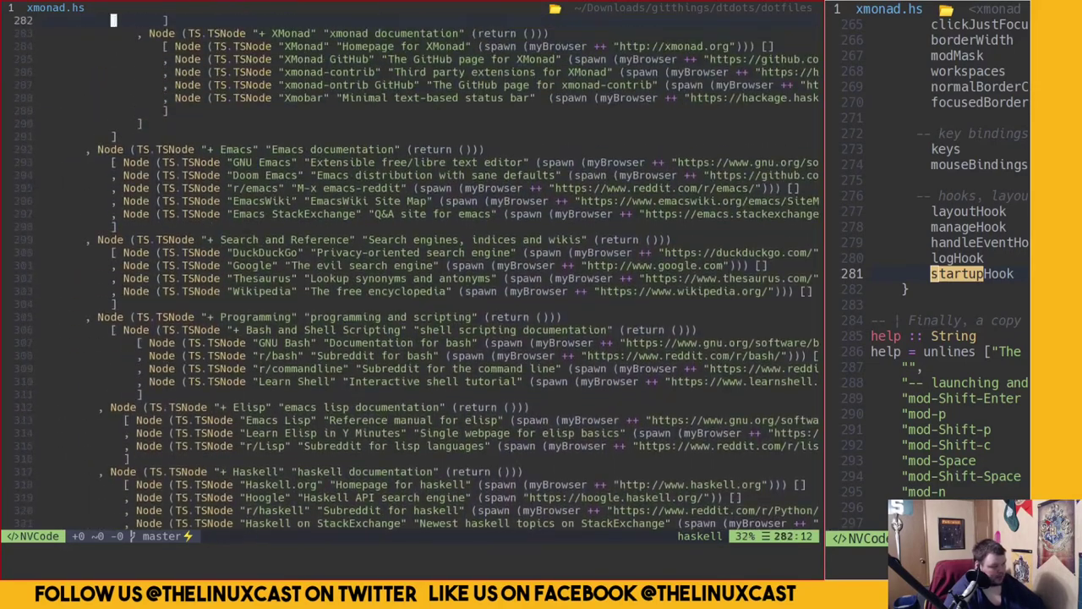
pyautogui.press('k')
pyautogui.press('k')
pyautogui.press('k')
pyautogui.press('k')
pyautogui.press('k')
pyautogui.press('k')
pyautogui.press('k')
pyautogui.press('k')
pyautogui.press('k')
pyautogui.press('k')
pyautogui.press('k')
pyautogui.press('k')
pyautogui.press('k')
pyautogui.press('k')
pyautogui.press('k')
pyautogui.press('k')
pyautogui.press('k')
pyautogui.press('k')
pyautogui.press('k')
pyautogui.press('k')
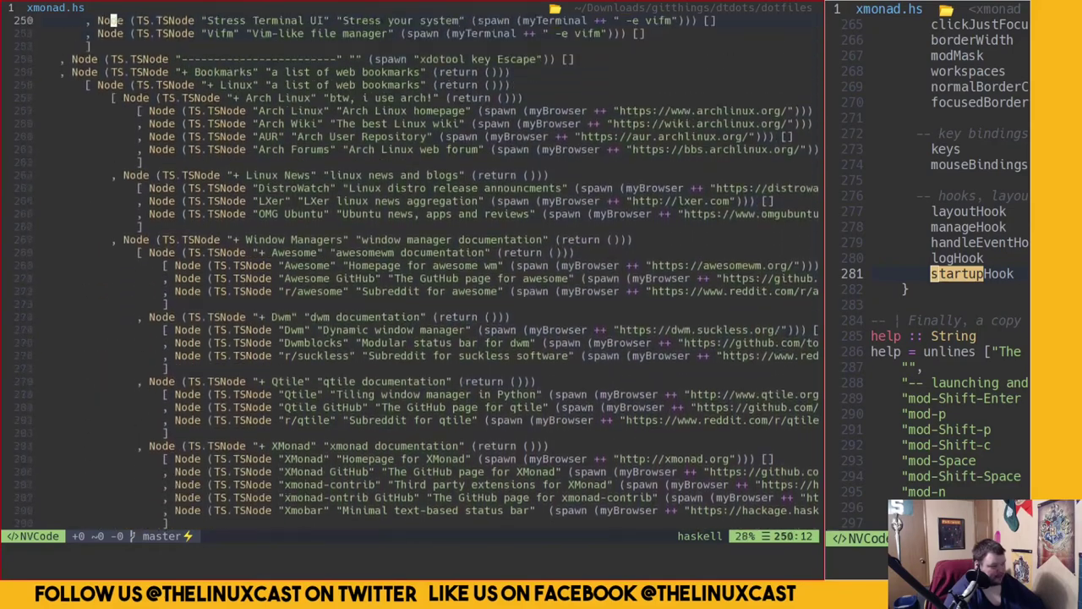
pyautogui.press('k')
pyautogui.press('k')
pyautogui.press('k')
pyautogui.press('k')
pyautogui.press('k')
pyautogui.press('k')
pyautogui.press('k')
pyautogui.press('k')
pyautogui.press('k')
pyautogui.press('k')
pyautogui.press('k')
pyautogui.press('k')
pyautogui.press('k')
pyautogui.press('k')
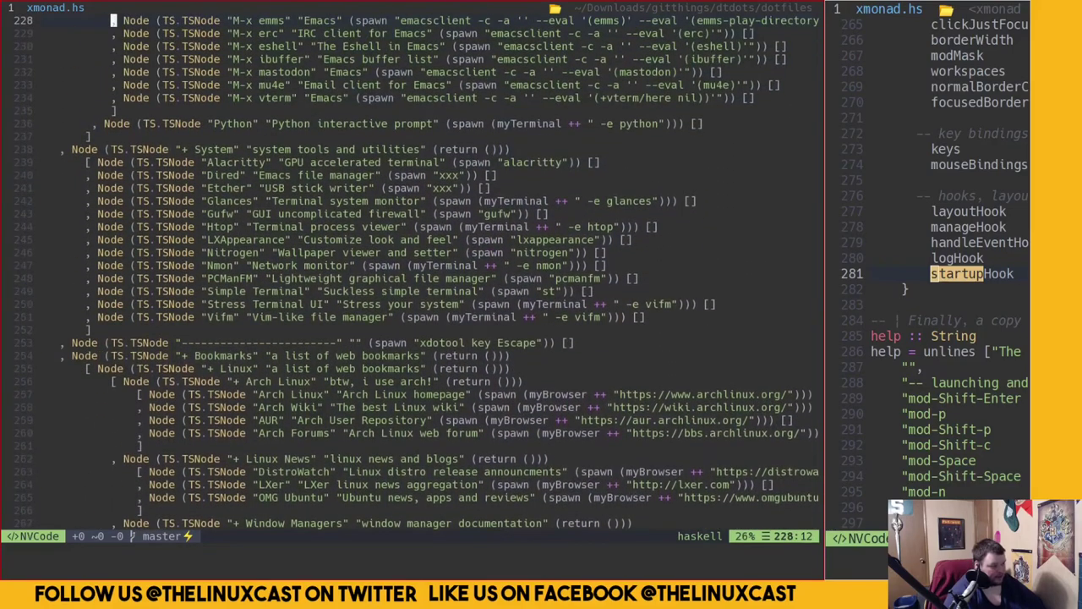
pyautogui.press('k')
pyautogui.press('k')
pyautogui.press('k')
pyautogui.press('k')
pyautogui.press('k')
pyautogui.press('k')
pyautogui.press('k')
pyautogui.press('k')
pyautogui.press('k')
pyautogui.press('k')
pyautogui.press('k')
pyautogui.press('k')
pyautogui.press('k')
pyautogui.press('k')
pyautogui.press('k')
pyautogui.press('k')
pyautogui.press('k')
pyautogui.press('k')
pyautogui.press('k')
pyautogui.press('k')
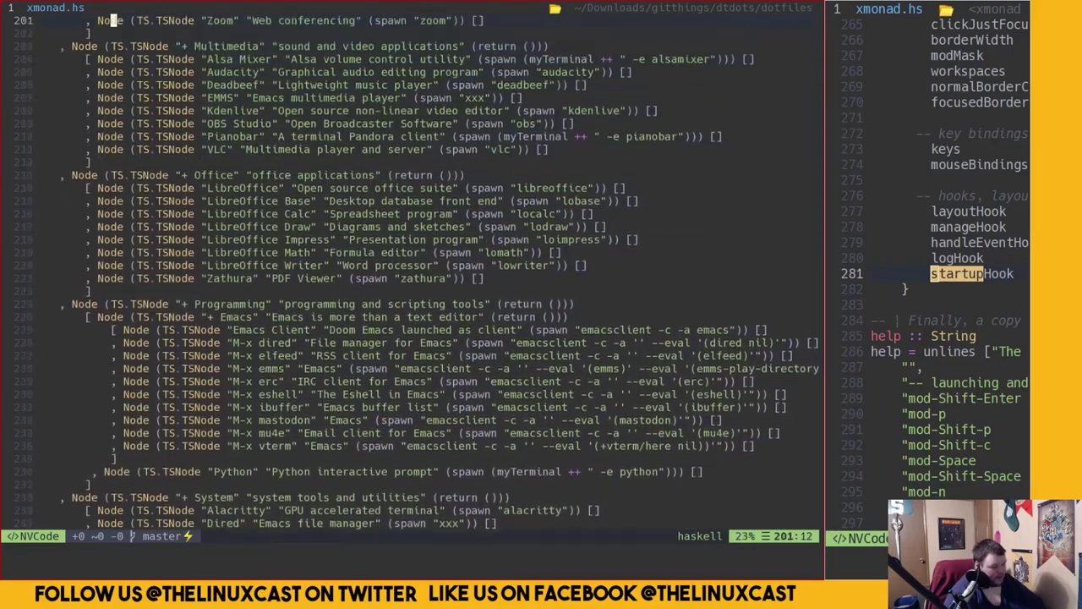
pyautogui.press('k')
pyautogui.press('k')
pyautogui.press('k')
pyautogui.press('k')
pyautogui.press('k')
pyautogui.press('k')
pyautogui.press('k')
pyautogui.press('k')
pyautogui.press('k')
pyautogui.press('k')
pyautogui.press('k')
pyautogui.press('k')
pyautogui.press('k')
pyautogui.press('k')
pyautogui.press('k')
pyautogui.press('k')
pyautogui.press('k')
pyautogui.press('k')
pyautogui.press('k')
pyautogui.press('k')
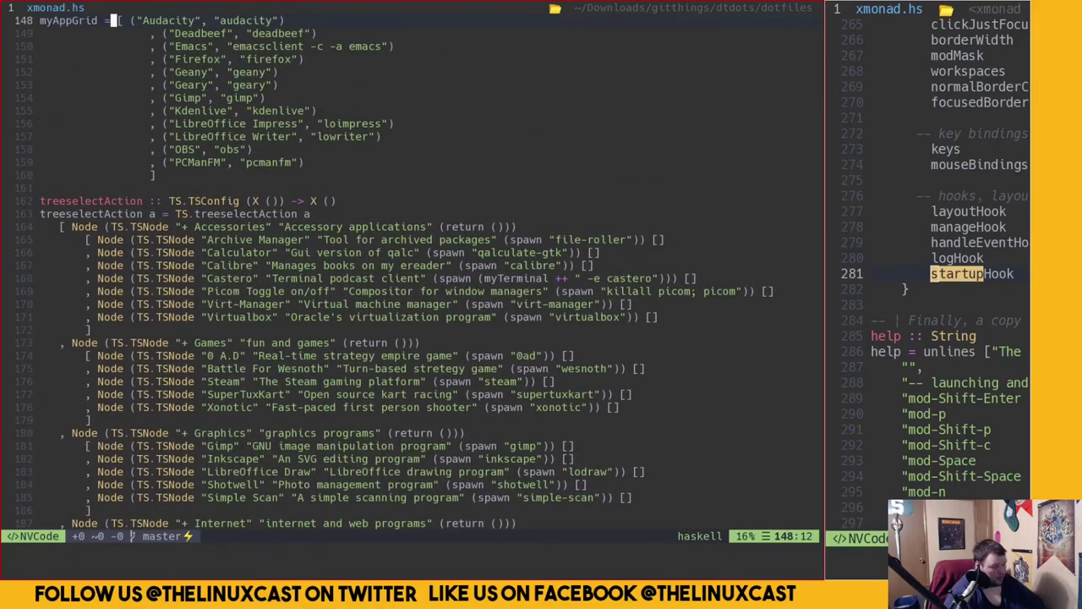
pyautogui.press('k')
pyautogui.press('k')
pyautogui.press('k')
pyautogui.press('k')
pyautogui.press('k')
pyautogui.press('k')
pyautogui.press('k')
pyautogui.press('k')
pyautogui.press('k')
pyautogui.press('k')
pyautogui.press('k')
pyautogui.press('k')
pyautogui.press('k')
pyautogui.press('k')
pyautogui.press('k')
pyautogui.press('k')
pyautogui.press('k')
pyautogui.press('k')
pyautogui.press('k')
pyautogui.press('k')
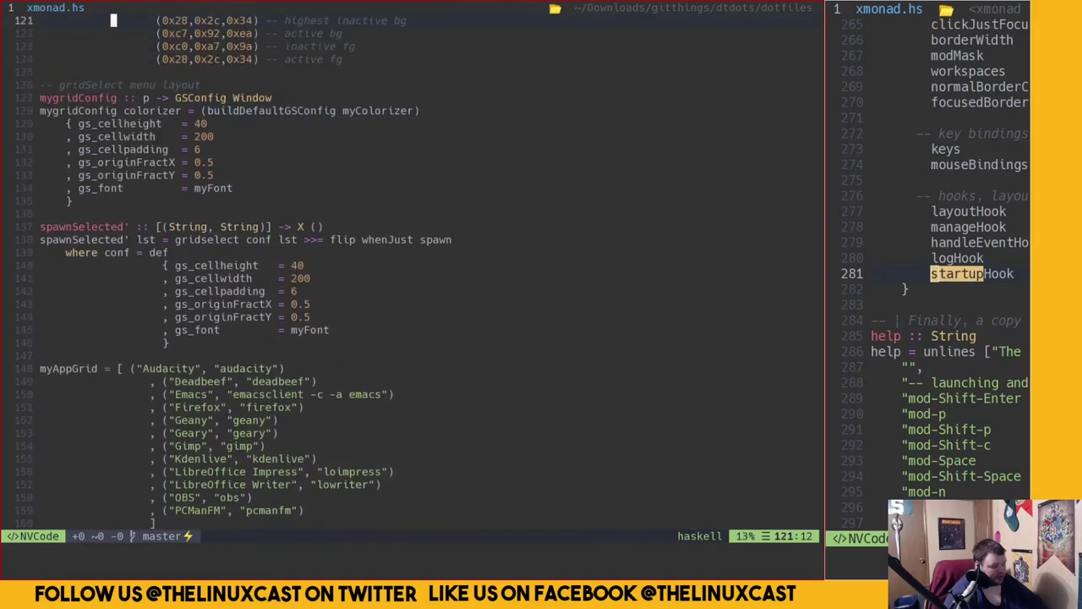
pyautogui.press('k')
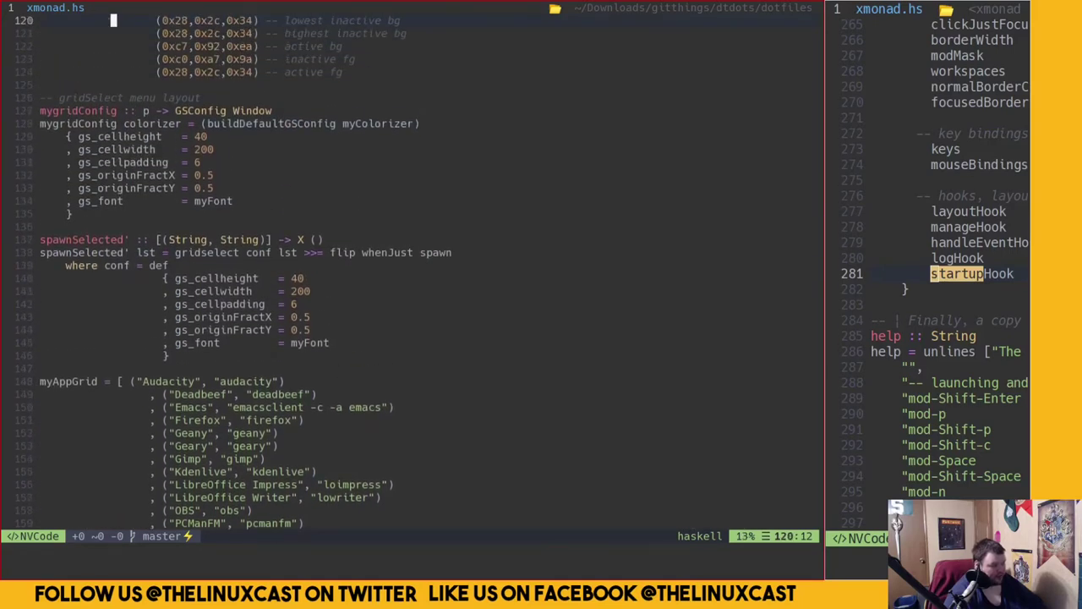
pyautogui.press('k')
pyautogui.press('k')
pyautogui.press('k')
pyautogui.press('k')
pyautogui.press('k')
pyautogui.press('k')
pyautogui.press('k')
pyautogui.press('k')
pyautogui.press('k')
pyautogui.press('k')
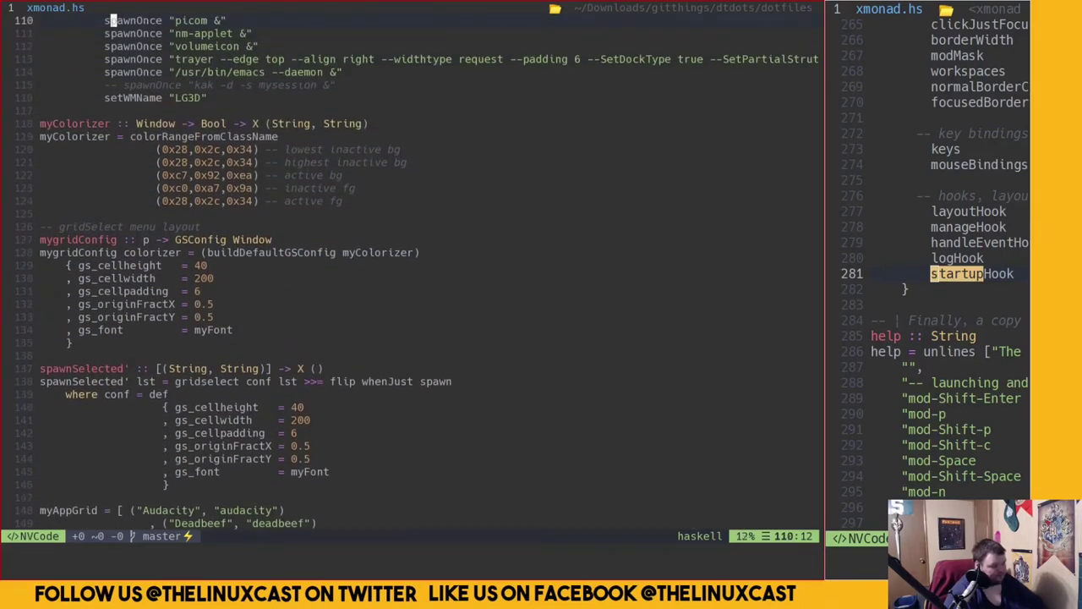
pyautogui.press('k')
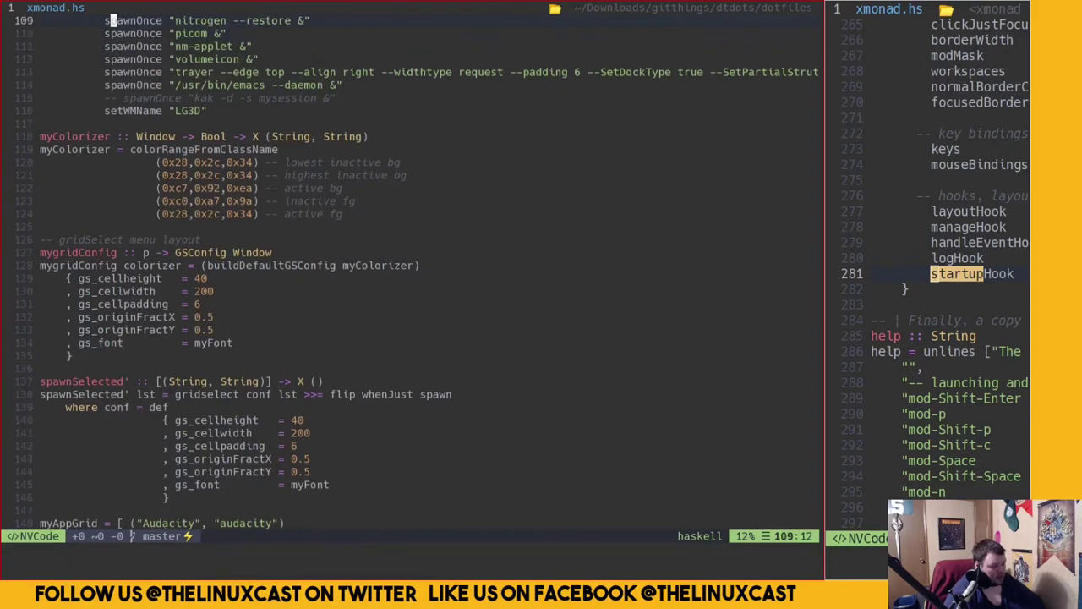
pyautogui.press('k')
pyautogui.press('k')
pyautogui.press('k')
pyautogui.press('k')
pyautogui.press('k')
pyautogui.press('k')
pyautogui.press('k')
pyautogui.press('k')
pyautogui.press('k')
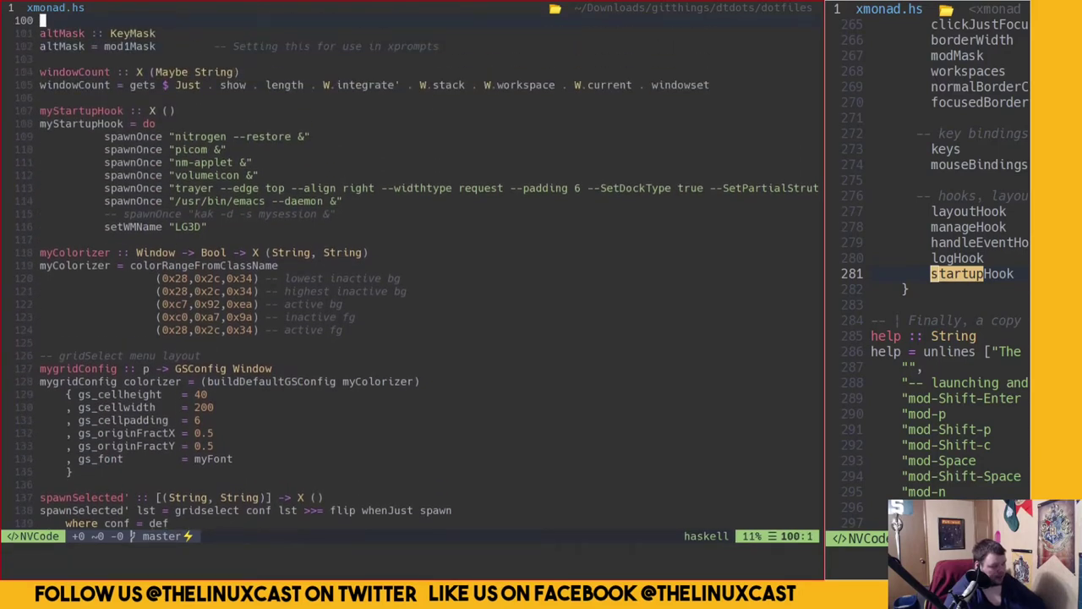
pyautogui.press('j')
pyautogui.press('j')
pyautogui.press('j')
pyautogui.press('j')
pyautogui.press('j')
pyautogui.press('j')
pyautogui.press('j')
pyautogui.press('j')
pyautogui.press('j')
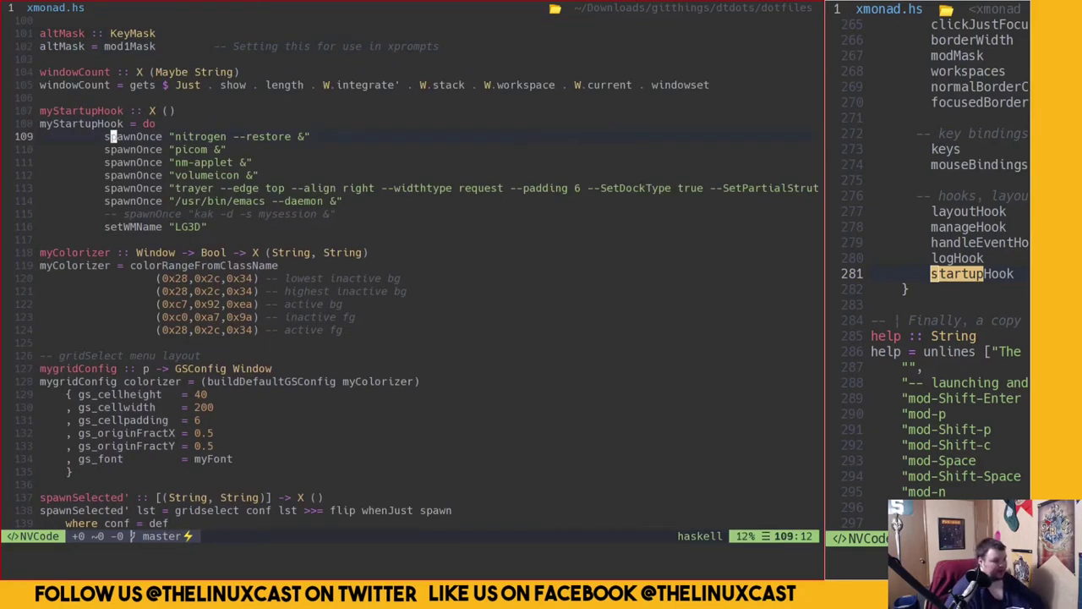
pyautogui.press('k')
pyautogui.press('k')
pyautogui.press('h')
pyautogui.press('h')
pyautogui.press('h')
pyautogui.press('h')
pyautogui.press('h')
pyautogui.press('h')
pyautogui.press('h')
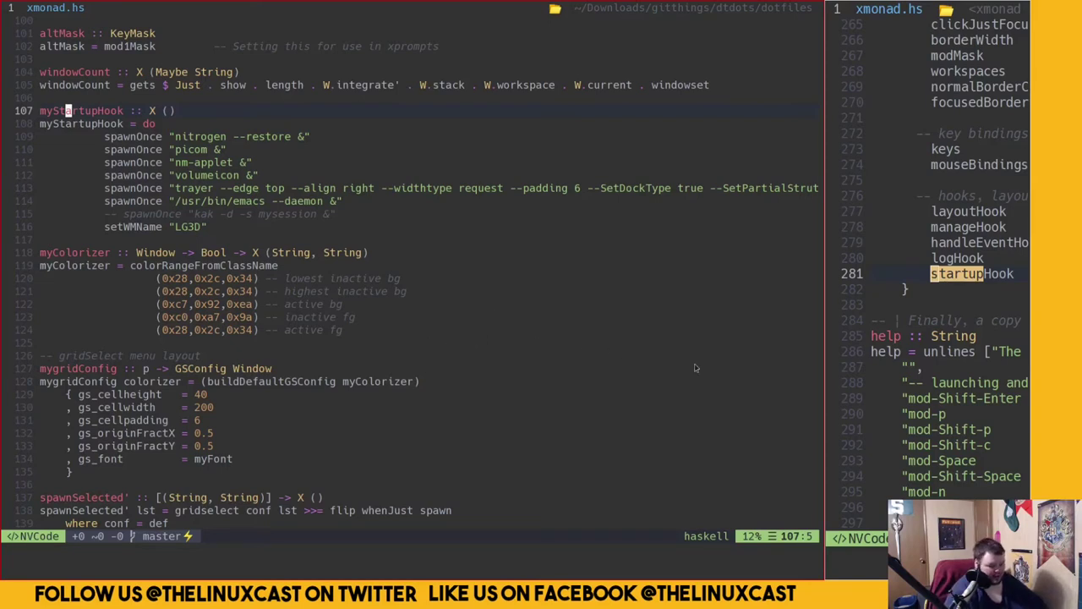
pyautogui.press('super+h')
pyautogui.press('super+h')
pyautogui.press('super+h')
pyautogui.press('super+h')
pyautogui.press('super+h')
pyautogui.press('super+h')
pyautogui.press('super+h')
pyautogui.press('super+h')
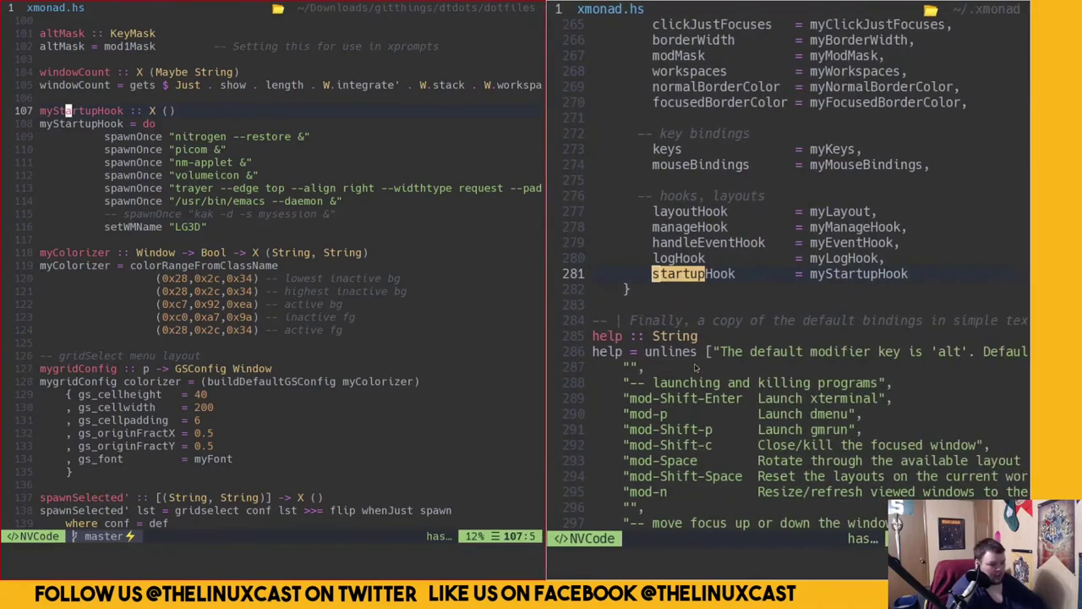
# Focus the right pane and search /myStartupHook to reach line 246's return () definition
pyautogui.press('super+h')
pyautogui.press('super+h')
pyautogui.press('super+h')
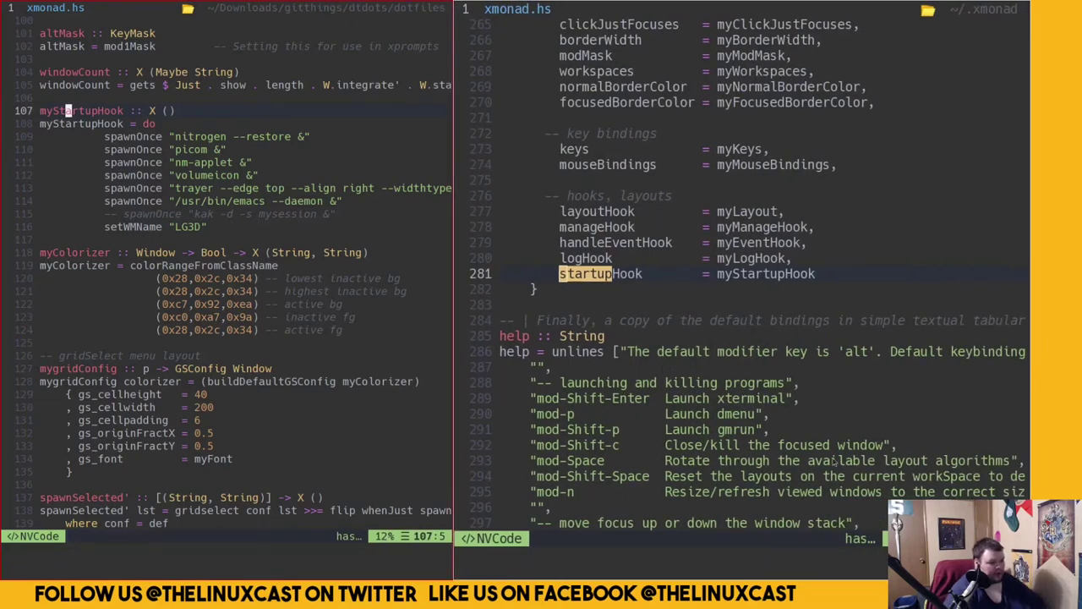
pyautogui.click(781, 420)
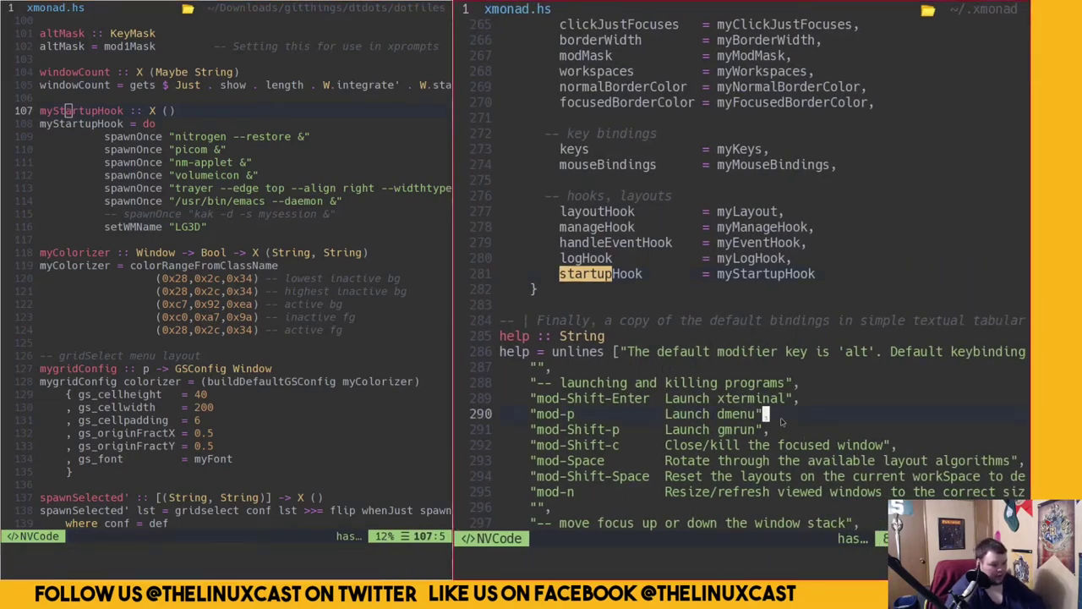
pyautogui.write('/mySt')
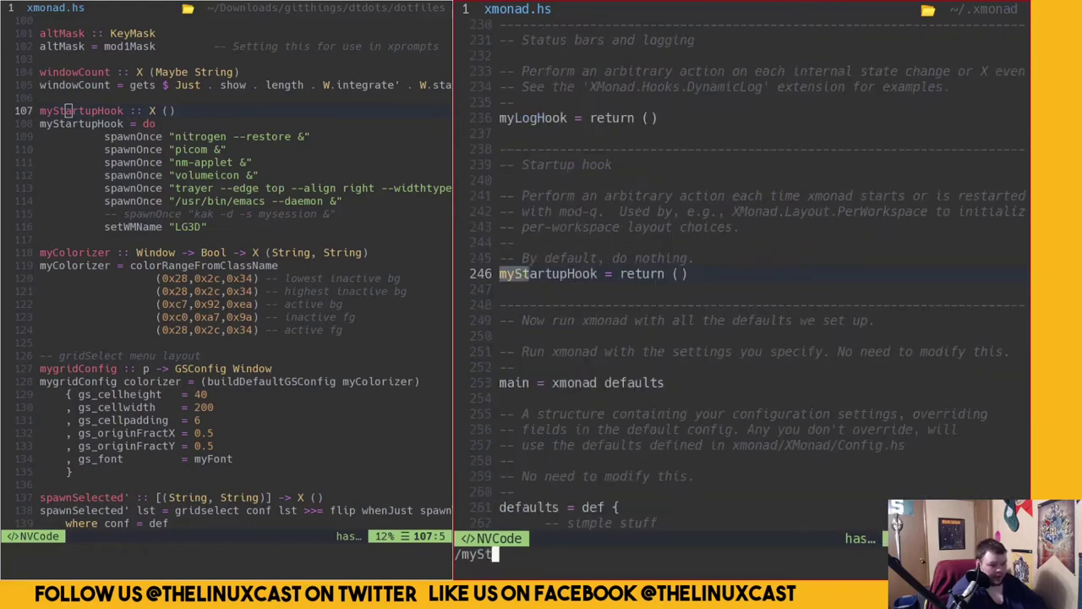
pyautogui.write('artupHook')
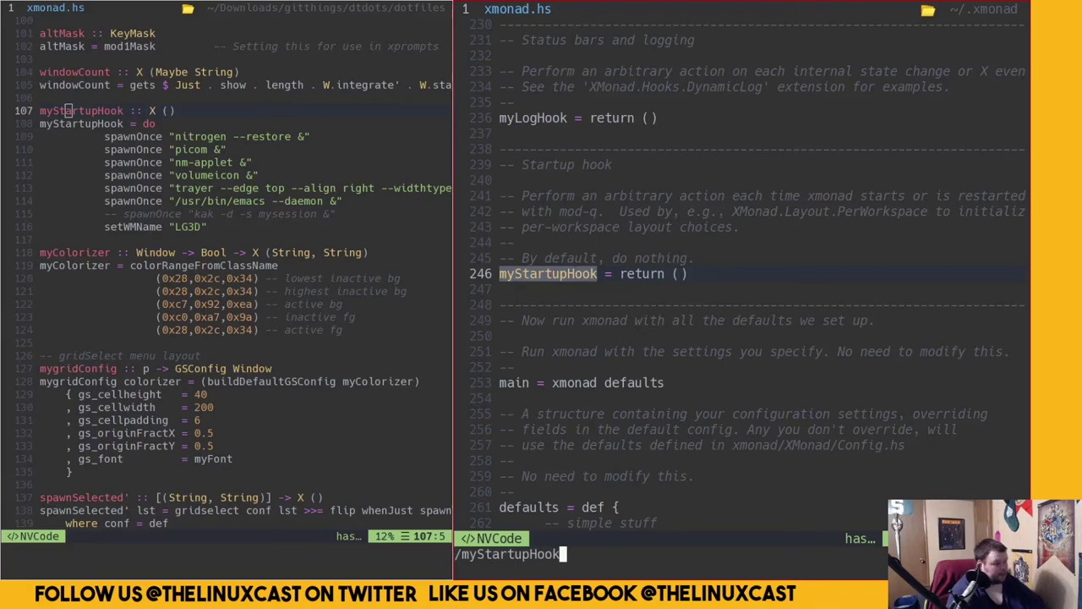
pyautogui.press('Return')
pyautogui.press('l')
pyautogui.press('l')
pyautogui.press('l')
pyautogui.press('l')
pyautogui.press('l')
pyautogui.press('l')
pyautogui.press('l')
pyautogui.press('l')
pyautogui.press('l')
pyautogui.press('l')
pyautogui.press('l')
pyautogui.press('l')
pyautogui.press('l')
pyautogui.press('l')
pyautogui.press('l')
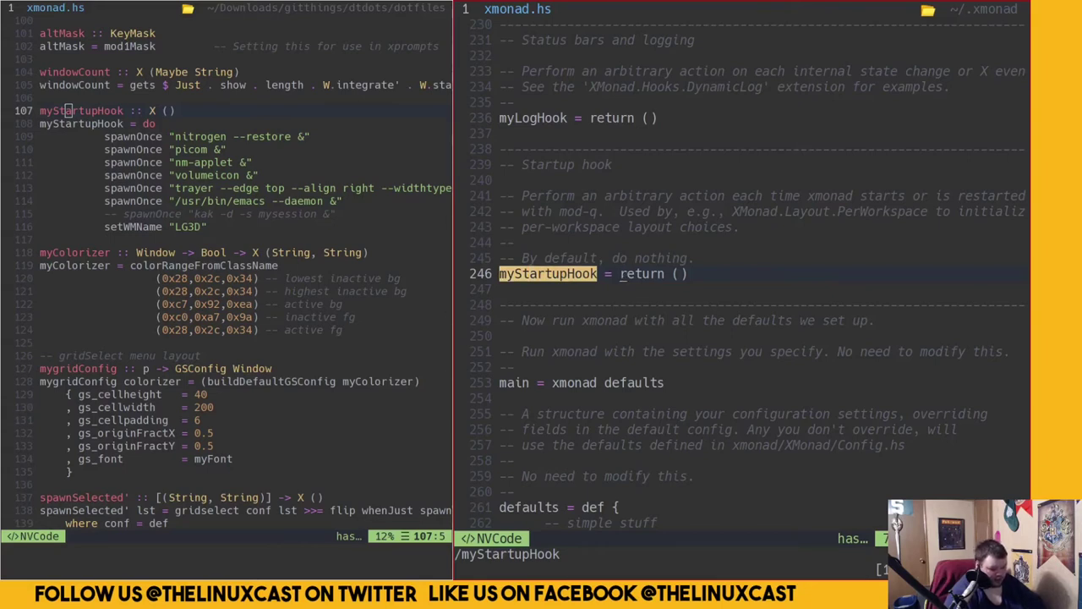
# Replace return () with a do block containing spawnOnce "nitrogen --restore &"
pyautogui.hotkey('shift', 'c')
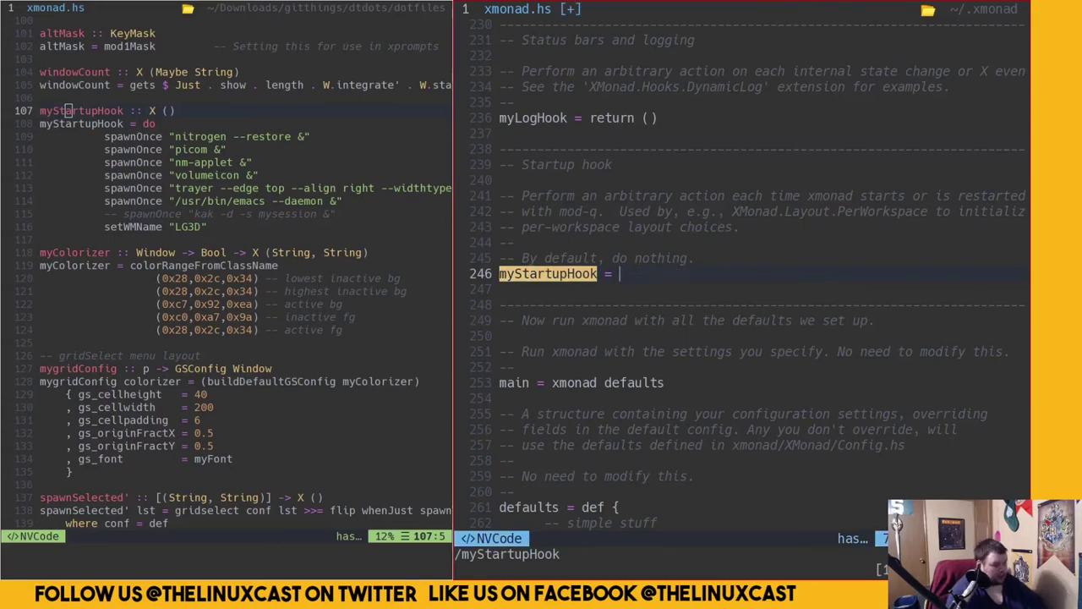
pyautogui.write('do')
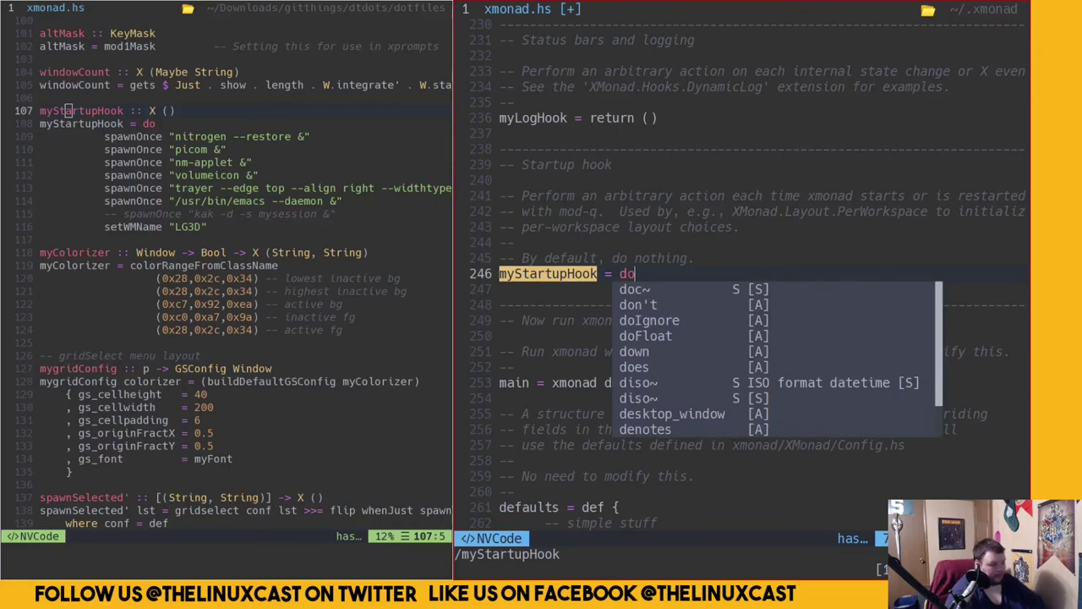
pyautogui.press('Return')
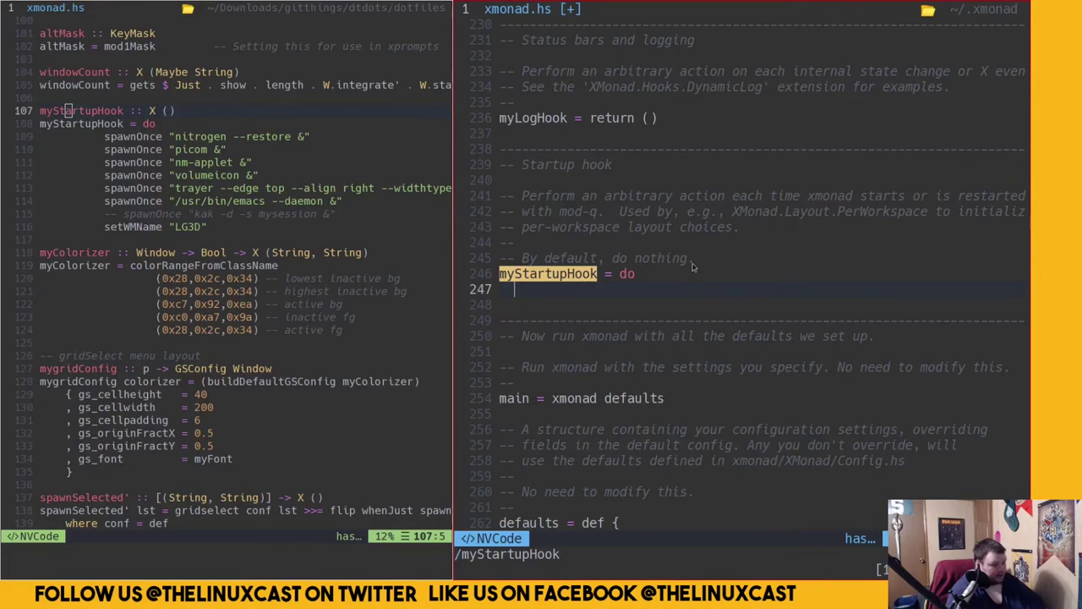
pyautogui.press('Tab')
pyautogui.press('Tab')
pyautogui.press('Tab')
pyautogui.press('Tab')
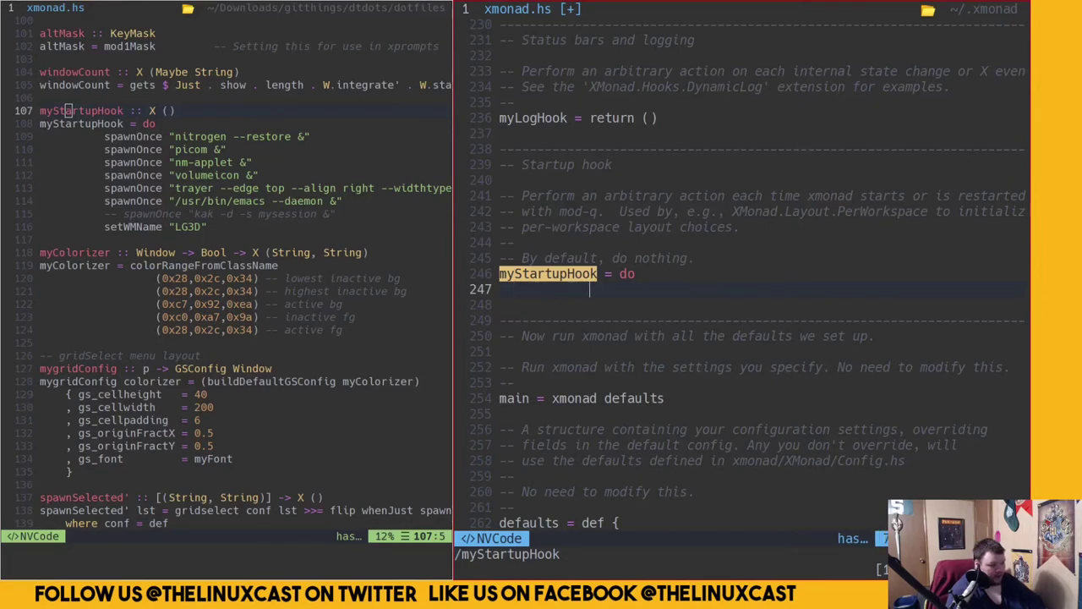
pyautogui.write('spawn')
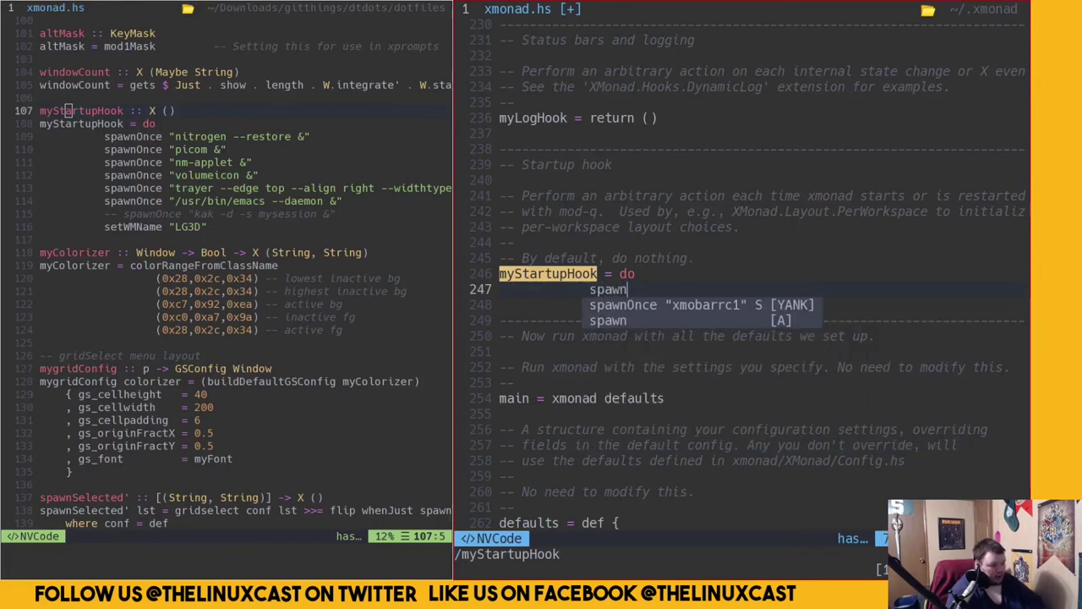
pyautogui.write("Once '")
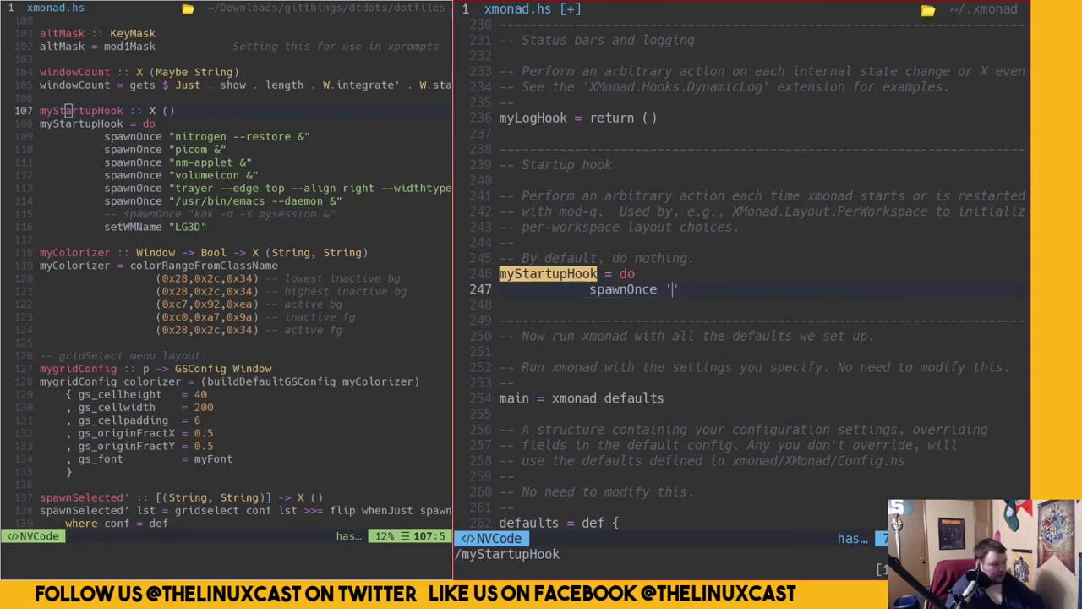
pyautogui.press('Delete')
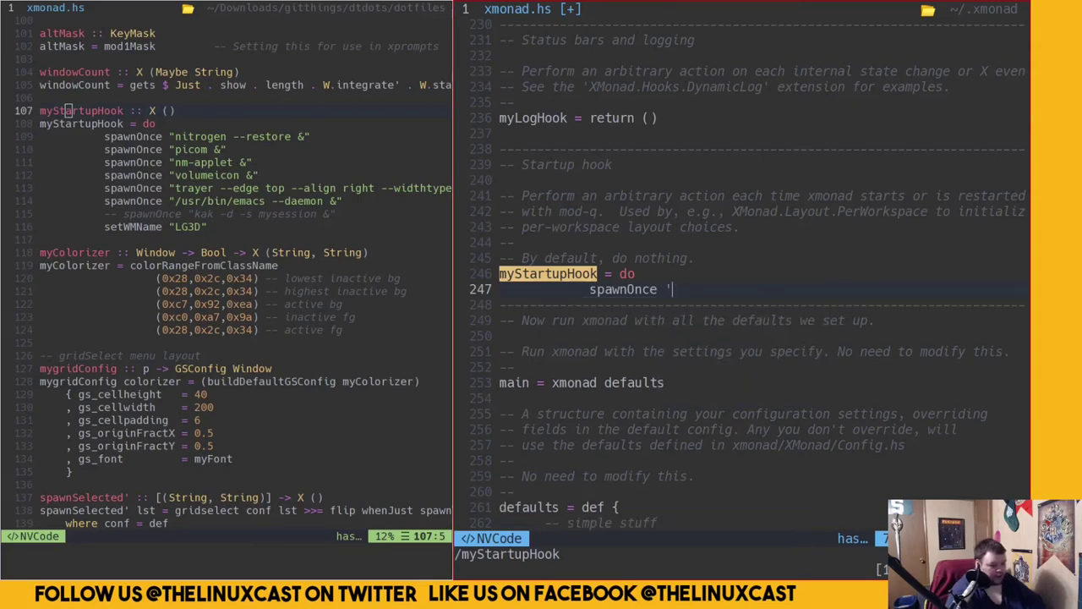
pyautogui.press('Return')
pyautogui.press('BackSpace')
pyautogui.press('BackSpace')
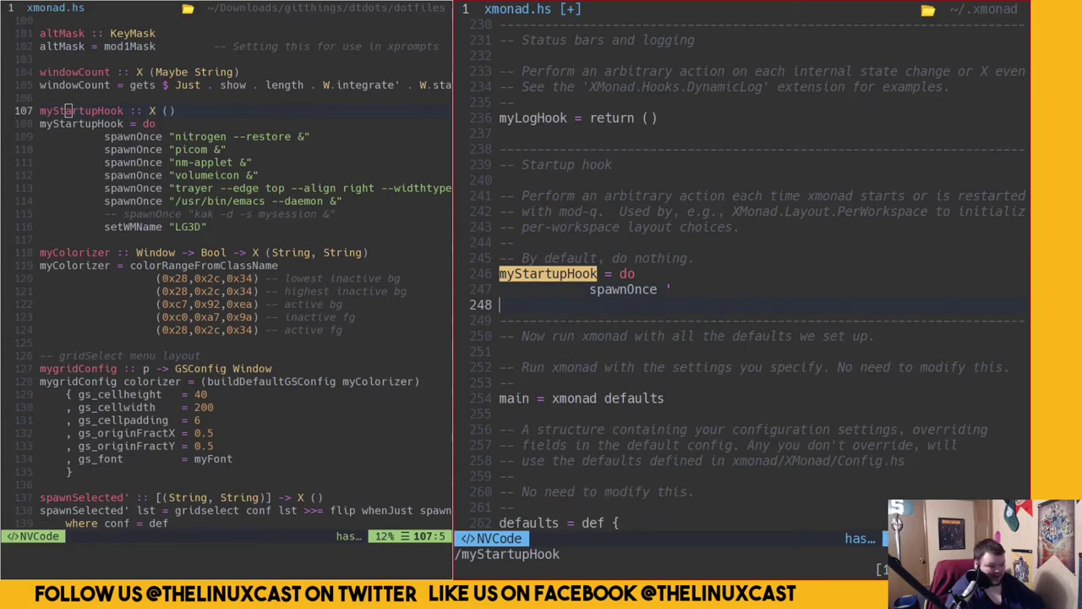
pyautogui.press('BackSpace')
pyautogui.press('BackSpace')
pyautogui.write('"')
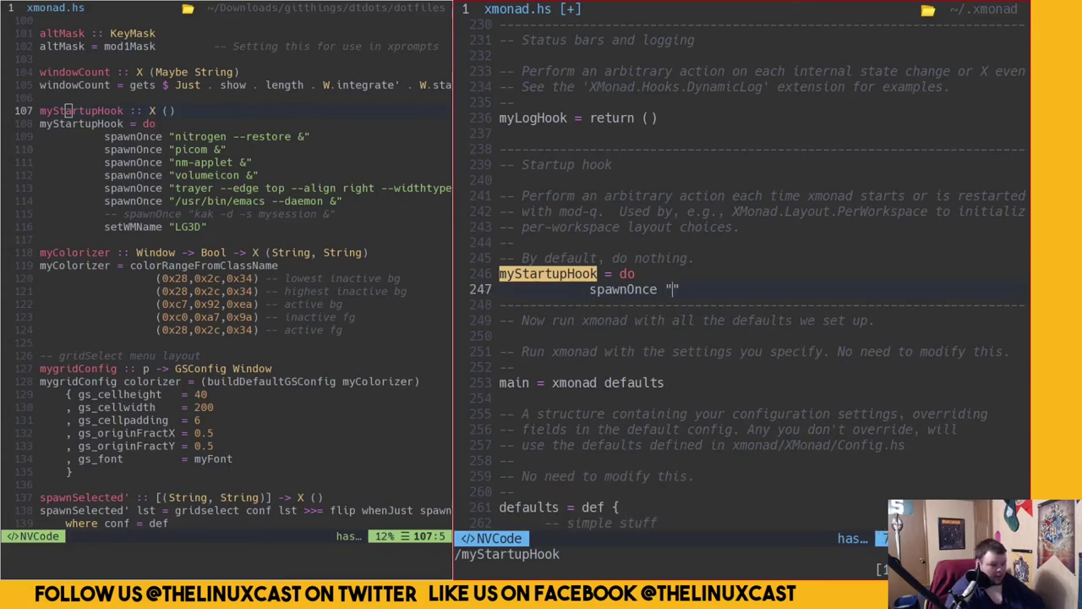
pyautogui.write('nitrogen')
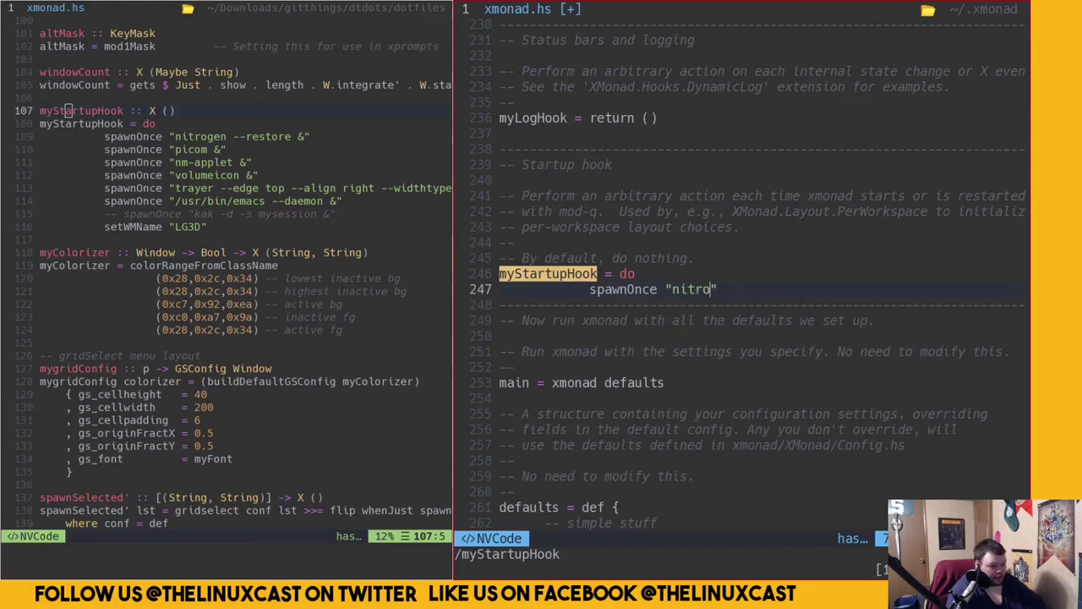
pyautogui.write(' --restore')
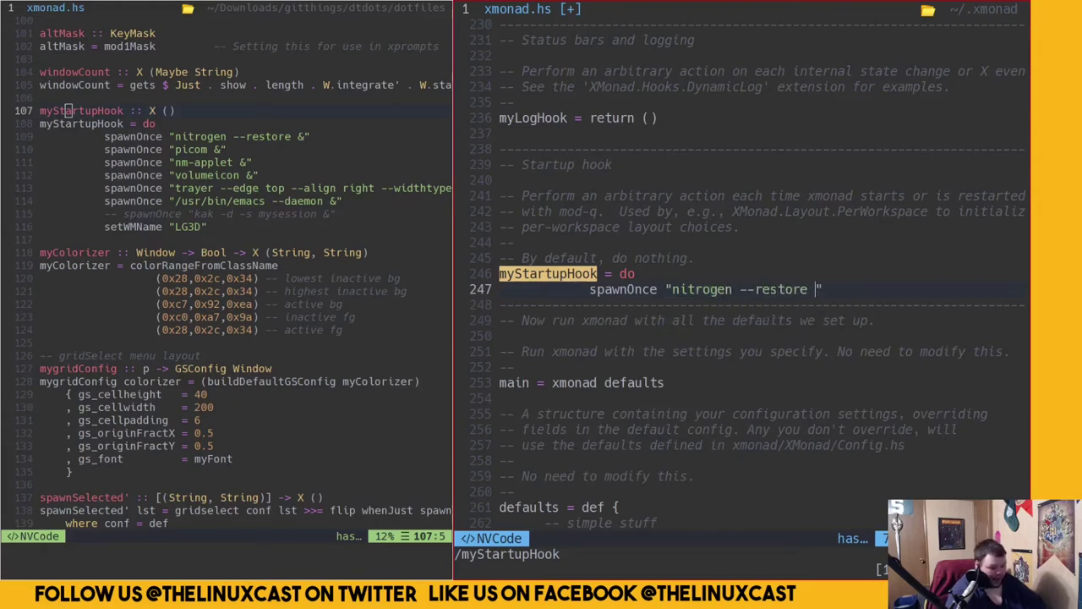
pyautogui.write(' &')
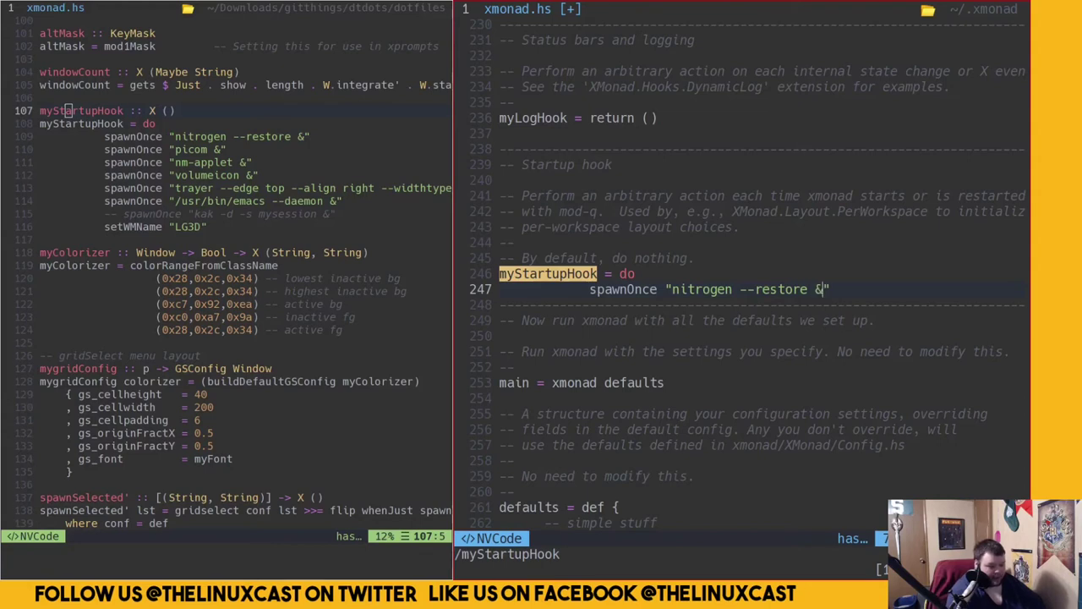
# Add a spawnOnce "picom &" line below nitrogen, correcting the spwanOnce typo
pyautogui.press('Escape')
pyautogui.press('o')
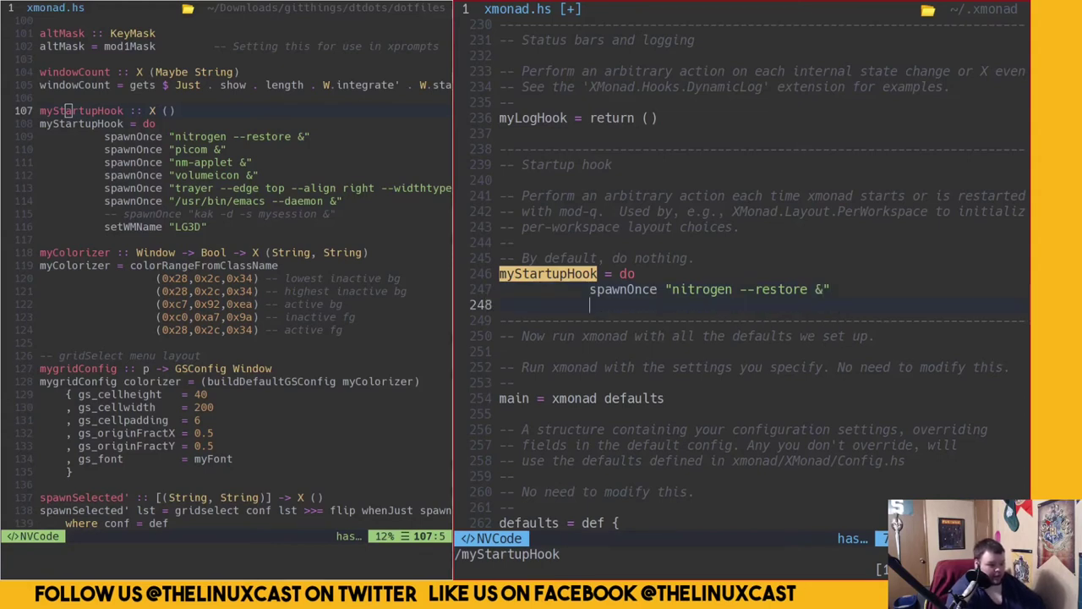
pyautogui.write('spwan')
pyautogui.write('Once')
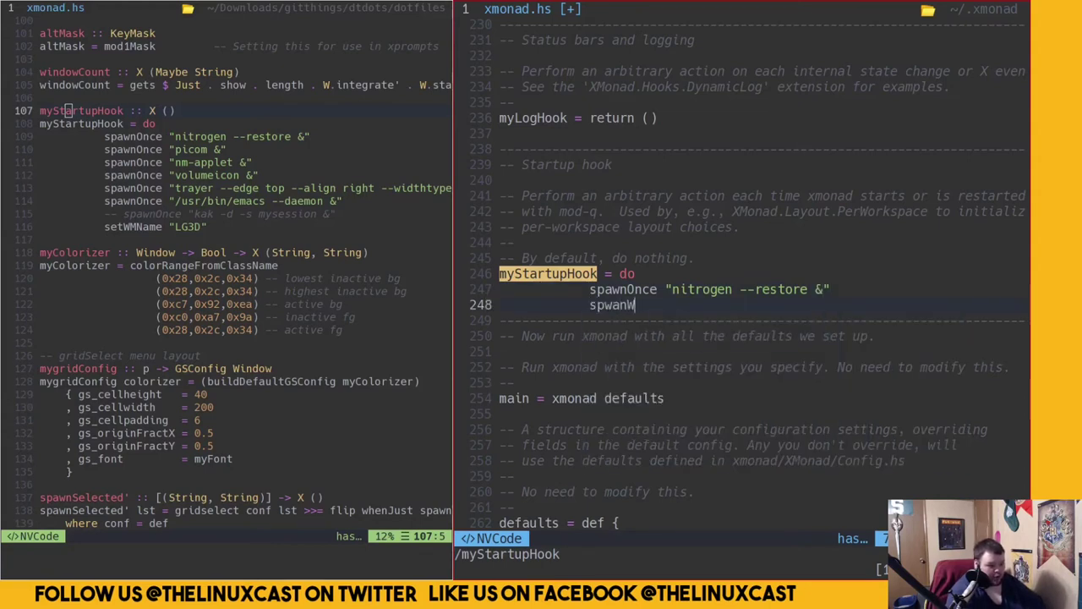
pyautogui.write(' "picom ')
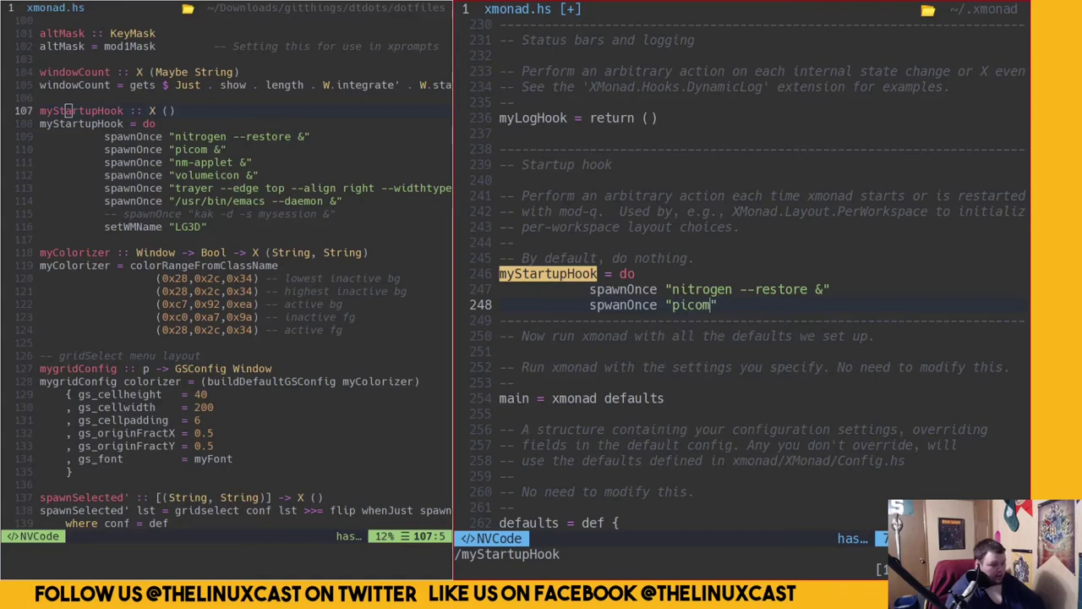
pyautogui.write('&')
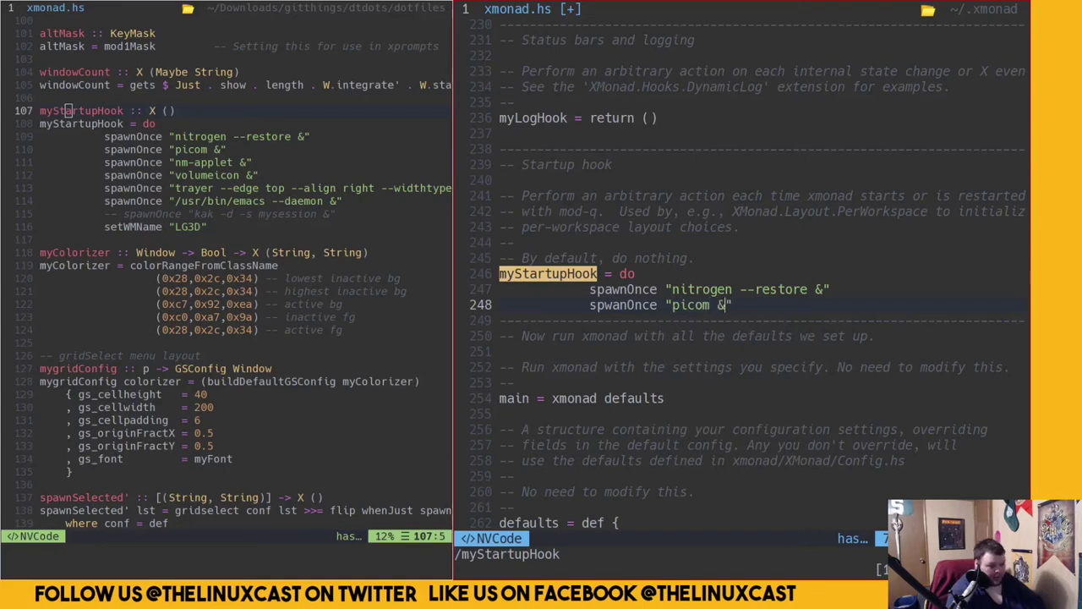
pyautogui.press('Escape')
pyautogui.press('o')
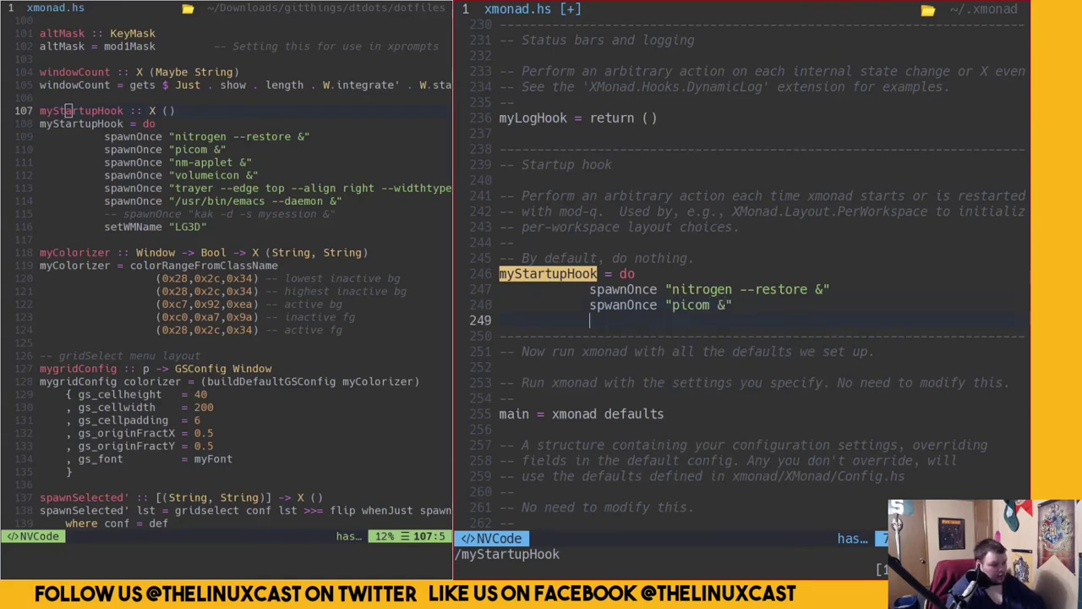
pyautogui.press('Up')
pyautogui.press('Right')
pyautogui.press('Right')
pyautogui.press('Right')
pyautogui.press('Right')
pyautogui.press('BackSpace')
pyautogui.write('a')
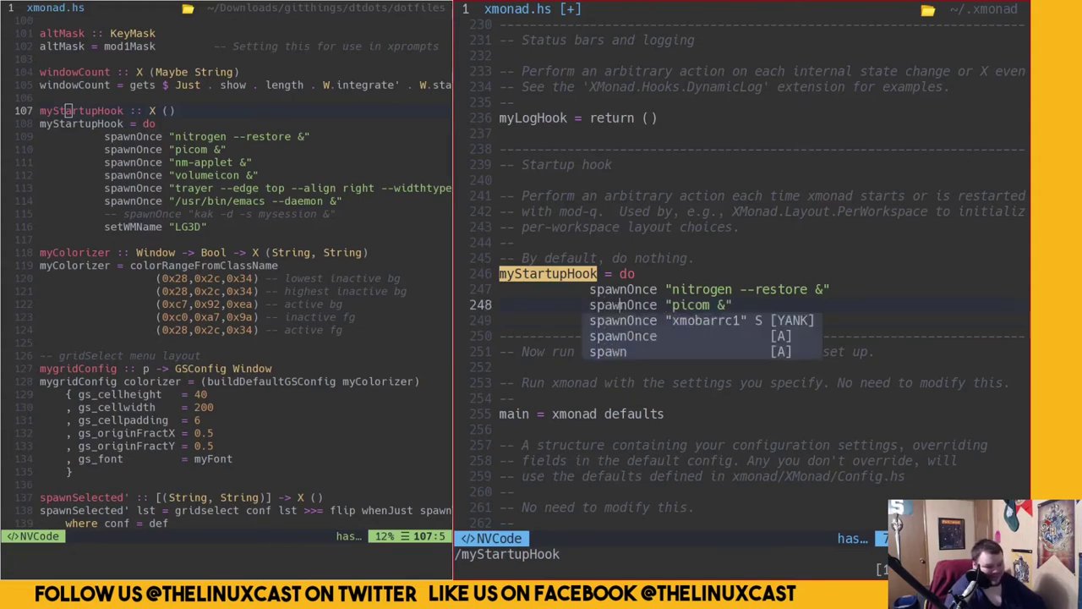
pyautogui.press('Right')
pyautogui.press('Right')
pyautogui.press('Right')
pyautogui.press('Right')
pyautogui.press('Right')
pyautogui.press('Right')
pyautogui.press('Right')
pyautogui.press('Right')
pyautogui.press('Right')
pyautogui.press('Right')
pyautogui.press('Right')
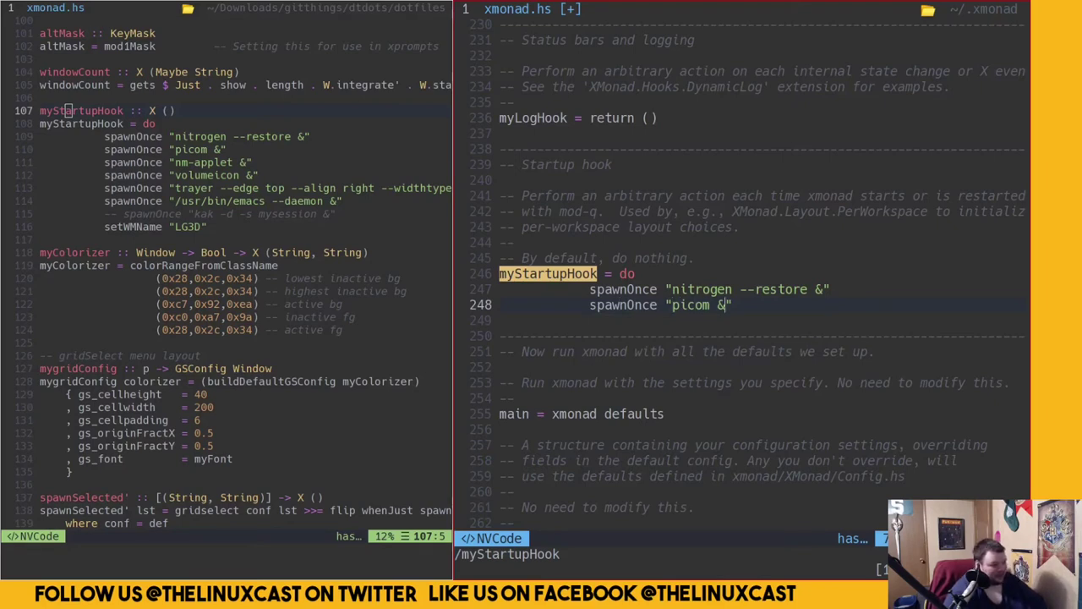
# Add and then delete a trial spawnOnce "sxhkd" line, and enter :wq
pyautogui.press('Return')
pyautogui.write('spawd')
pyautogui.press('BackSpace')
pyautogui.write('n')
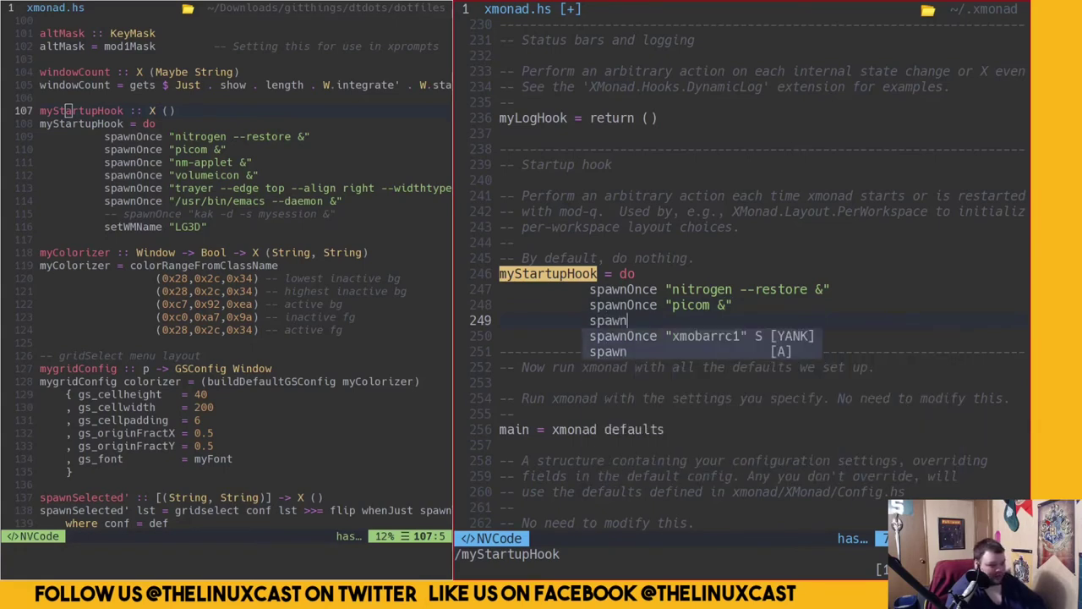
pyautogui.write('Once "')
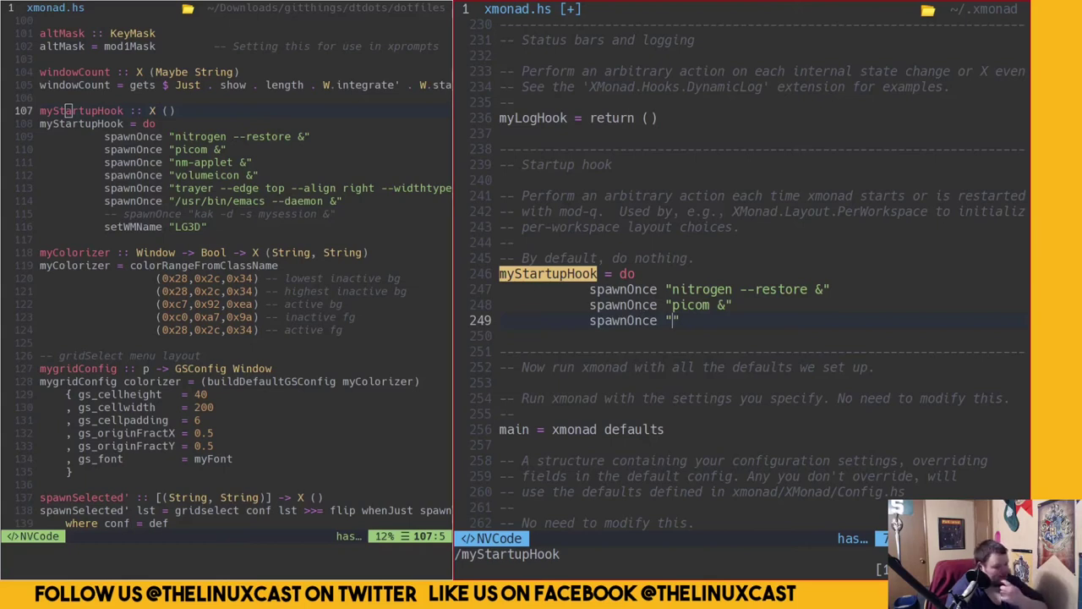
pyautogui.write('sxhkd')
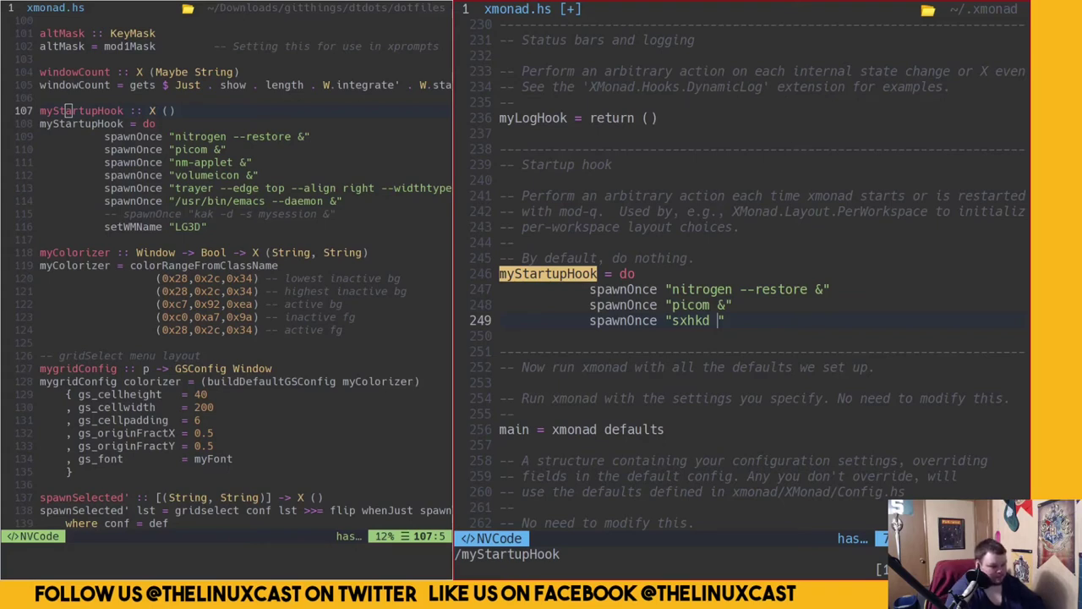
pyautogui.press('BackSpace')
pyautogui.press('BackSpace')
pyautogui.press('BackSpace')
pyautogui.press('BackSpace')
pyautogui.press('BackSpace')
pyautogui.press('BackSpace')
pyautogui.press('BackSpace')
pyautogui.press('BackSpace')
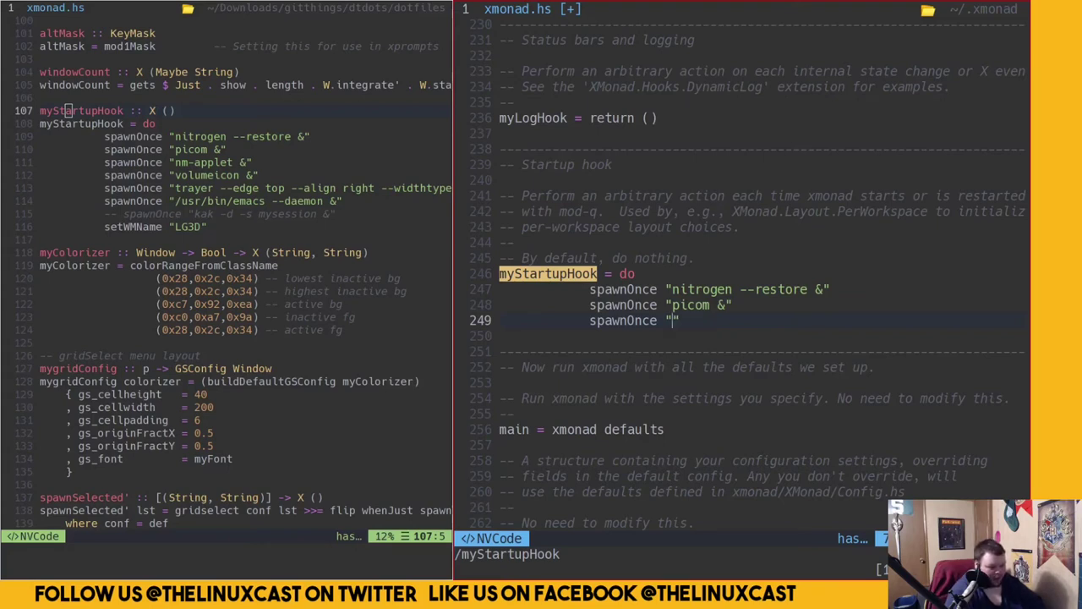
pyautogui.press('BackSpace')
pyautogui.press('BackSpace')
pyautogui.press('BackSpace')
pyautogui.press('BackSpace')
pyautogui.press('BackSpace')
pyautogui.press('BackSpace')
pyautogui.press('BackSpace')
pyautogui.press('BackSpace')
pyautogui.press('BackSpace')
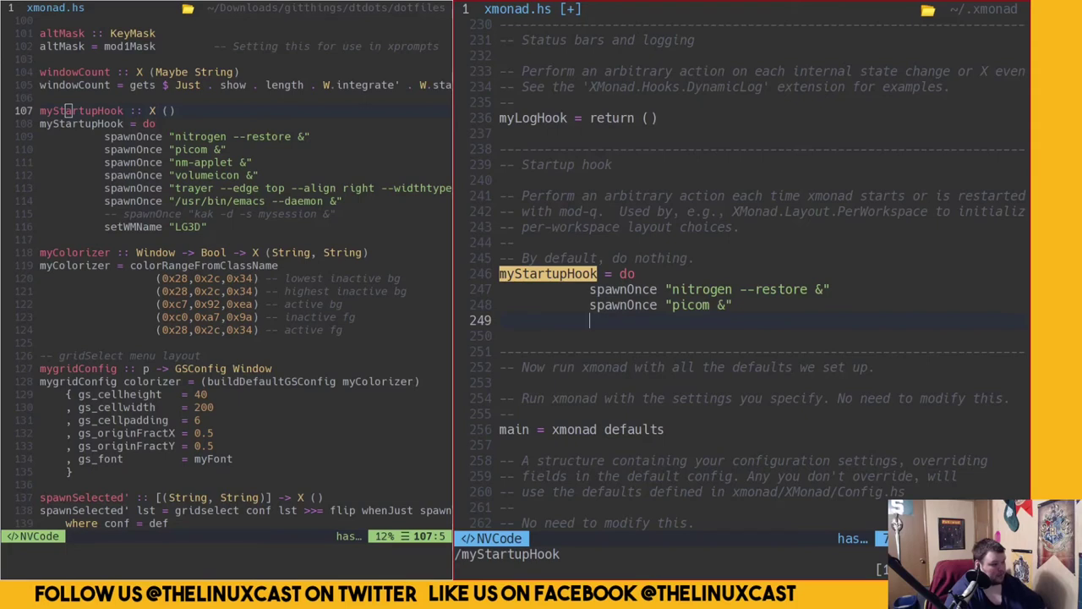
pyautogui.press('Escape')
pyautogui.write(':wq')
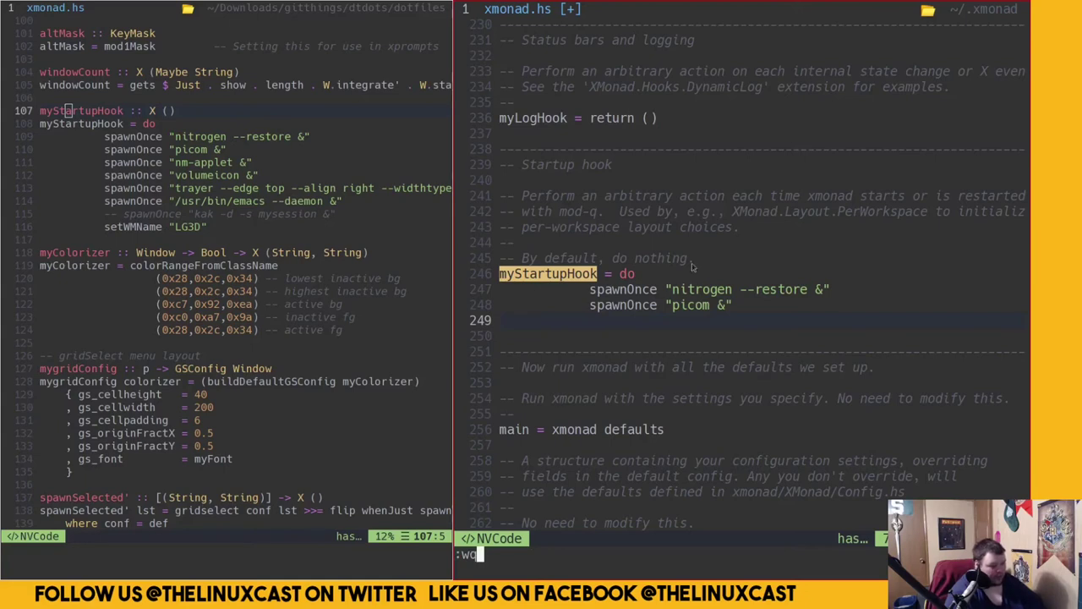
# Save and quit xmonad.hs, then recompile xmonad, which reports spawnOnce not in scope
pyautogui.moveTo(40, 111); pyautogui.dragTo(179, 111)
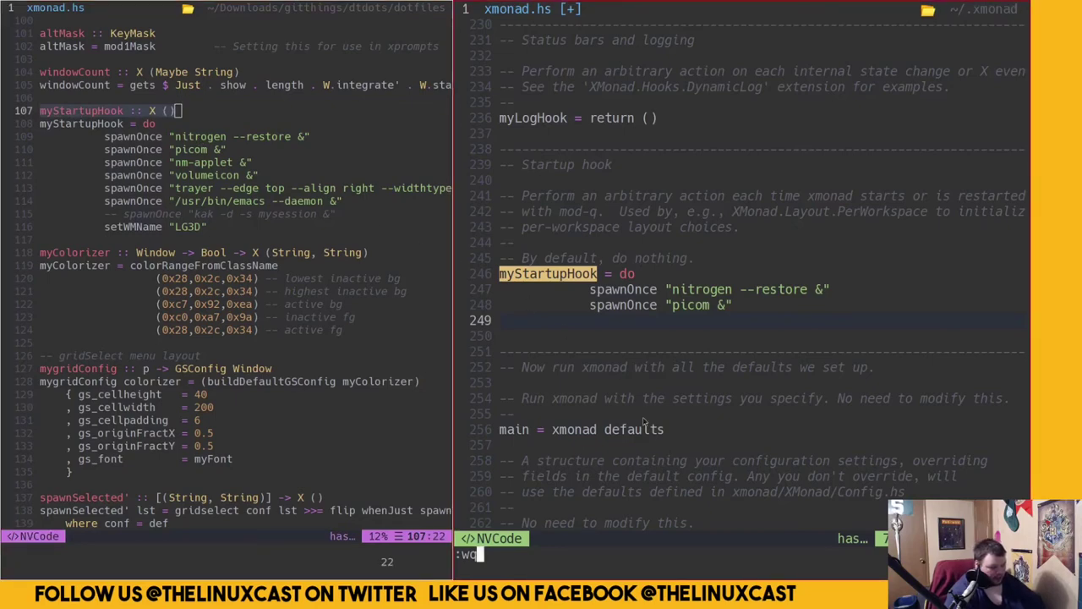
pyautogui.press('Return')
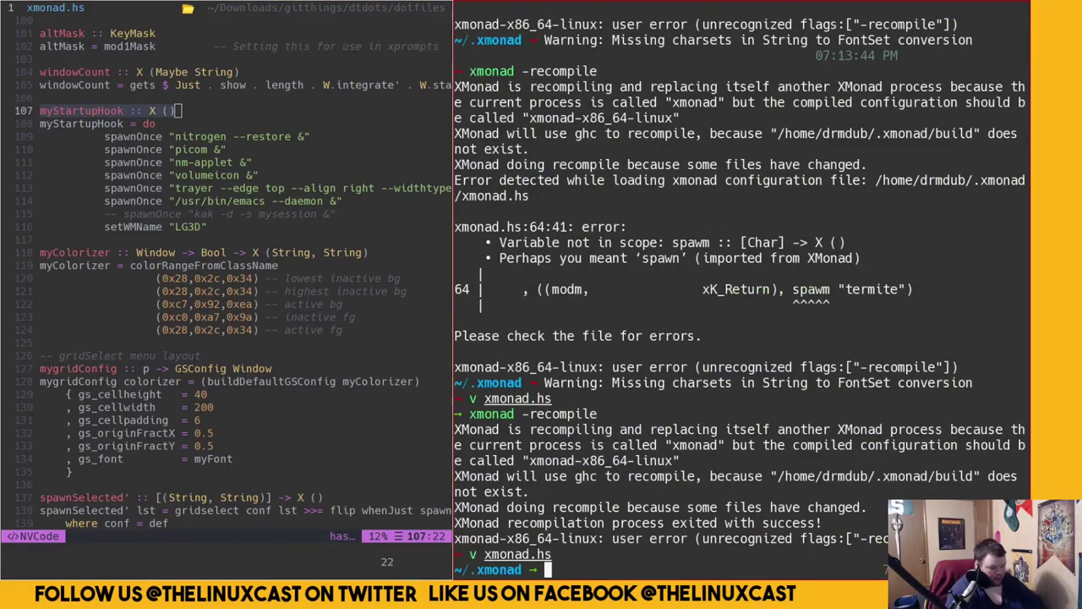
pyautogui.write('xmona')
pyautogui.press('Right')
pyautogui.press('Return')
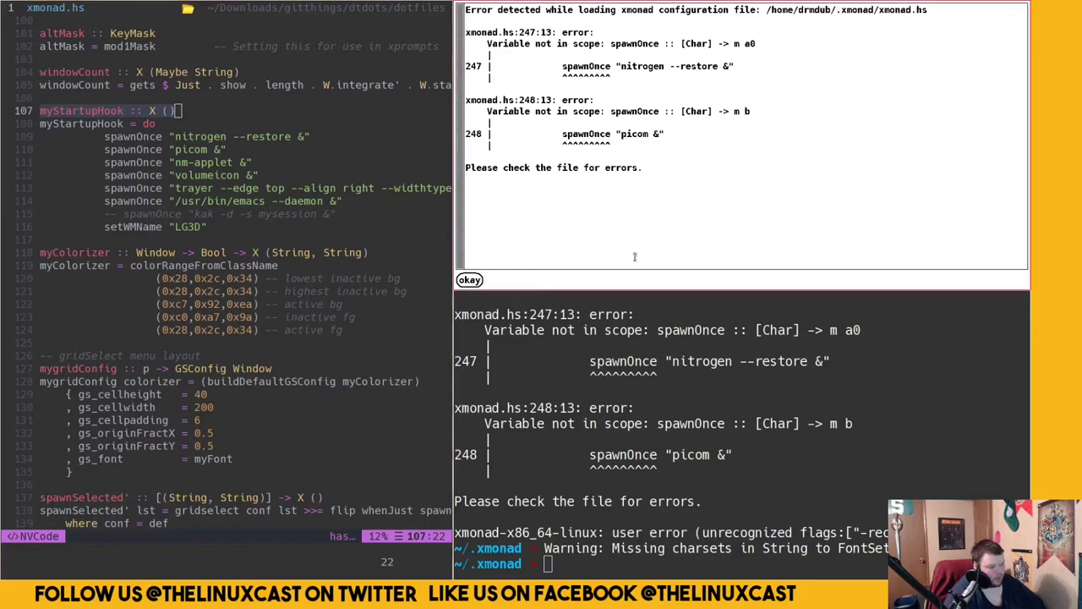
# Reopen xmonad.hs in Neovim from shell history and search for myStart
pyautogui.press('Up')
pyautogui.press('Up')
pyautogui.press('Return')
pyautogui.press('j')
pyautogui.press('j')
pyautogui.press('j')
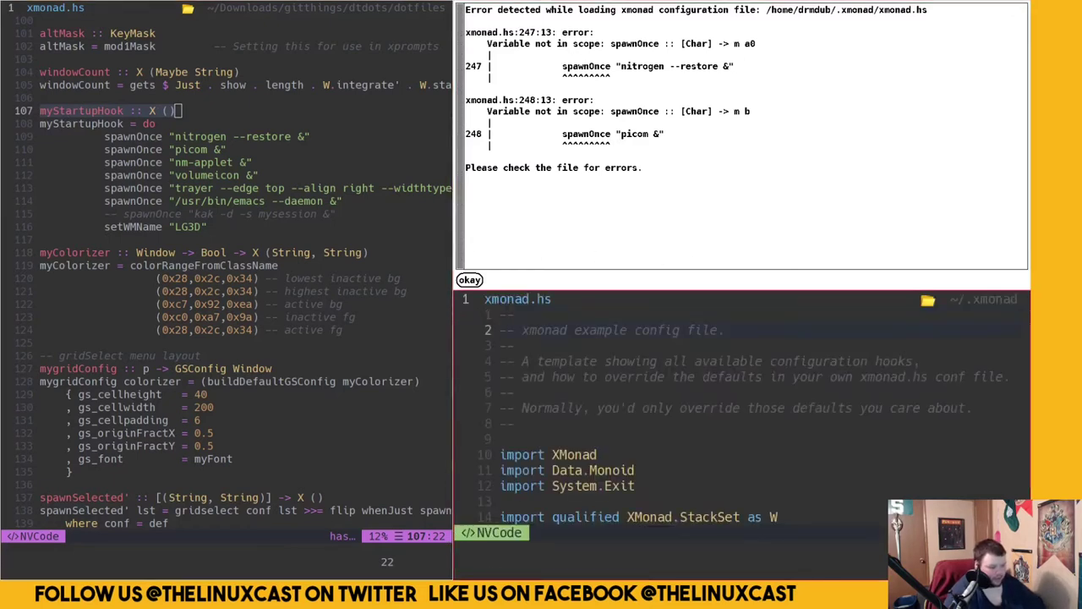
pyautogui.write('/mySta')
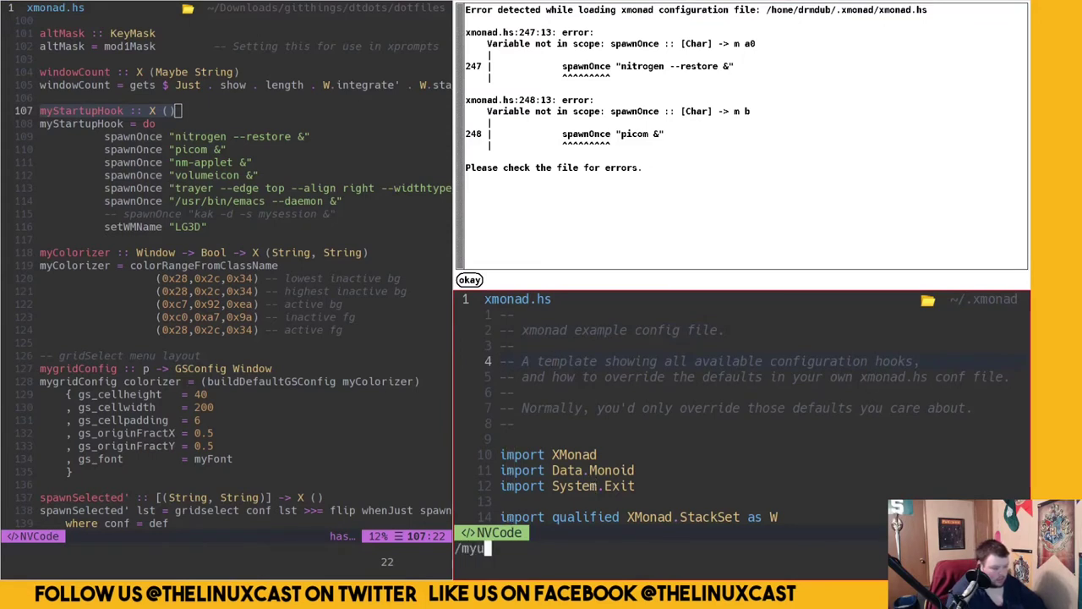
pyautogui.write('rt')
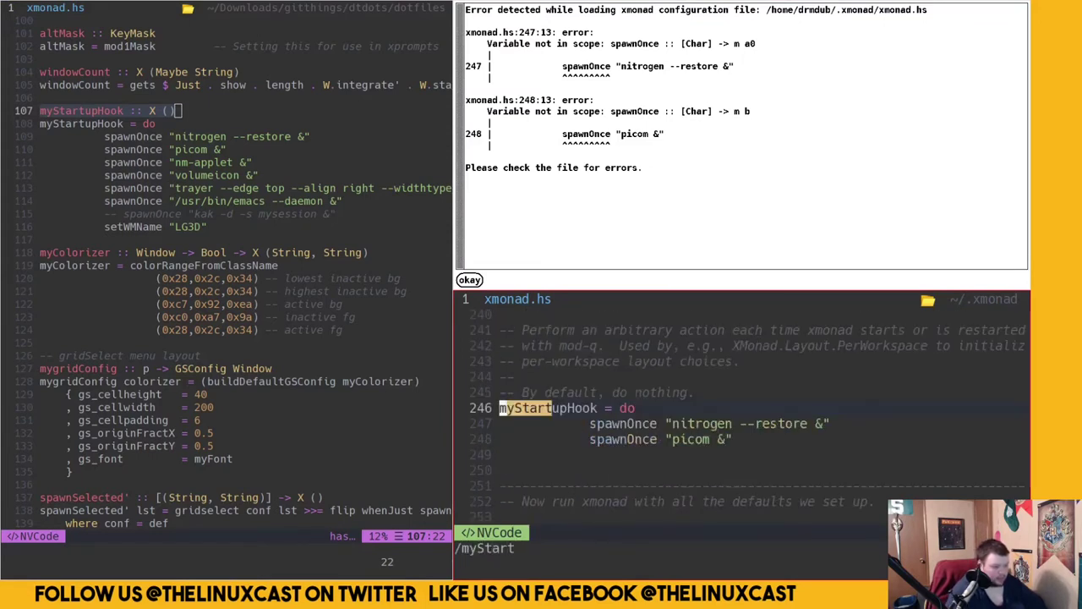
# Add the signature 'myStartupHook :: X ()' above the hook and save the file with :wq
pyautogui.press('Return')
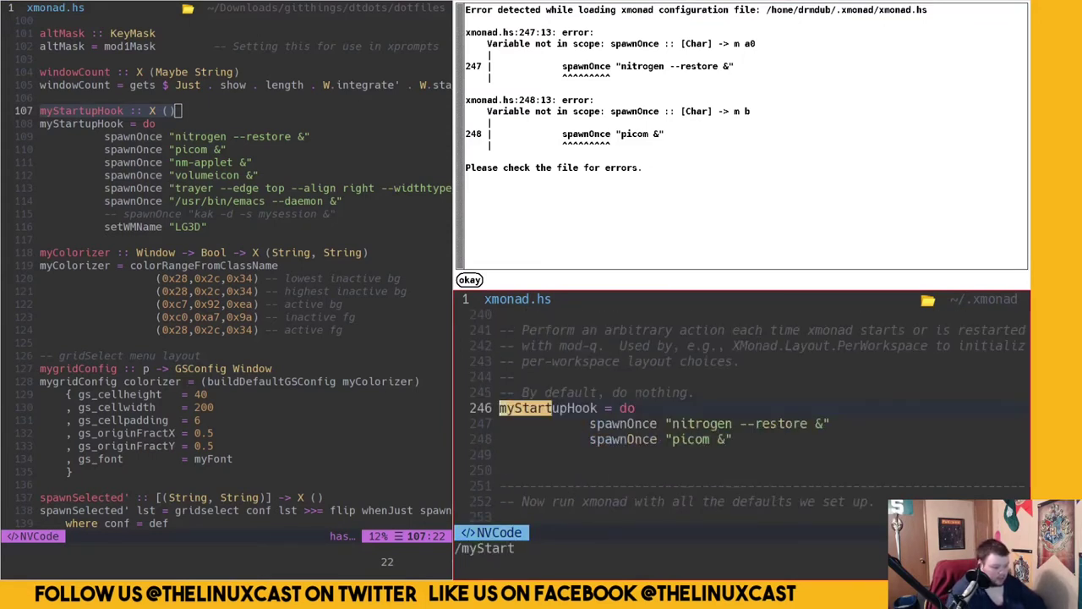
pyautogui.press('O')
pyautogui.write('myStart')
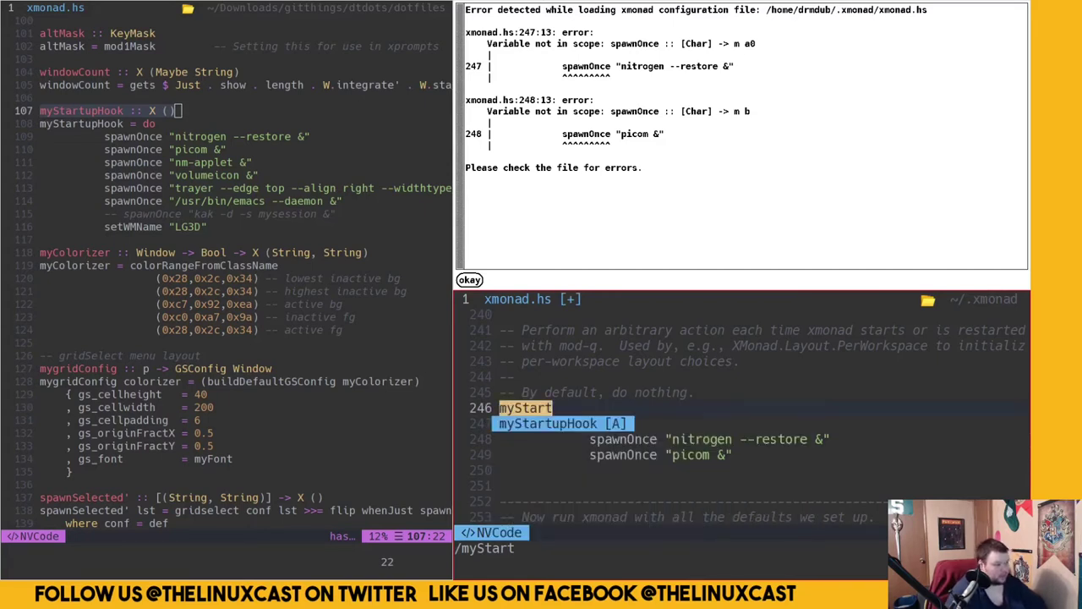
pyautogui.press('Tab')
pyautogui.write(':: X')
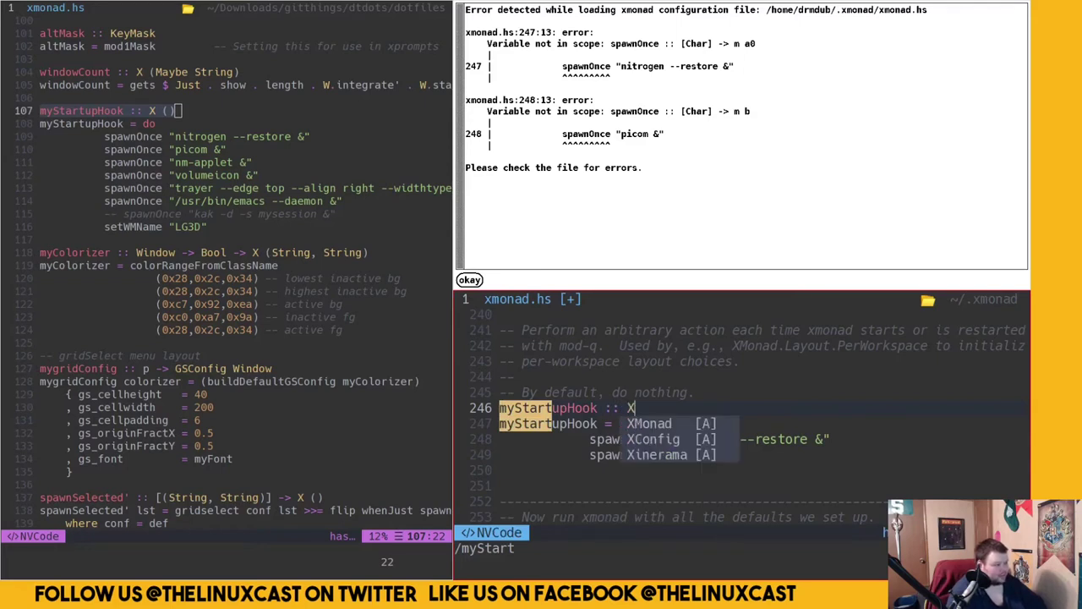
pyautogui.write(' ()')
pyautogui.press('Escape')
pyautogui.write(':wq')
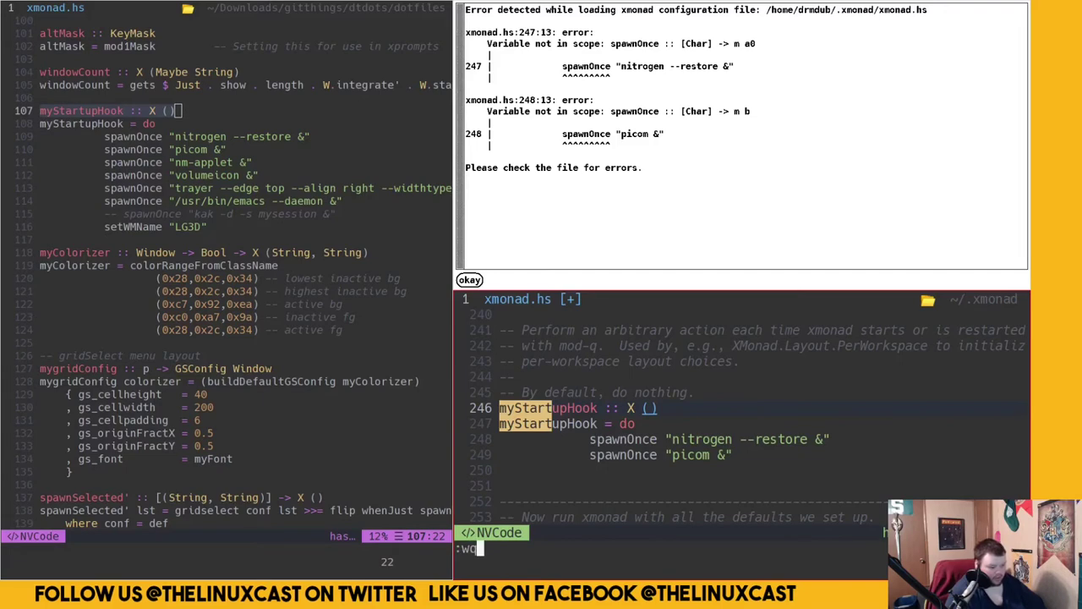
pyautogui.press('Return')
# Rerun xmonad --recompile, which still fails on spawnOnce, and go to the browser workspace
pyautogui.press('Up')
pyautogui.press('Up')
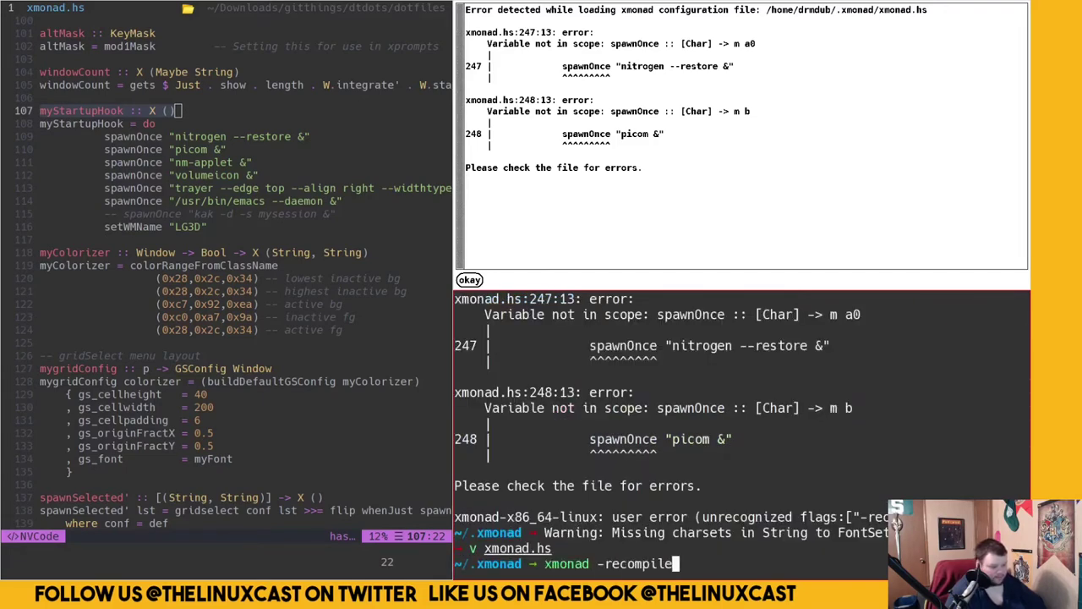
pyautogui.press('Return')
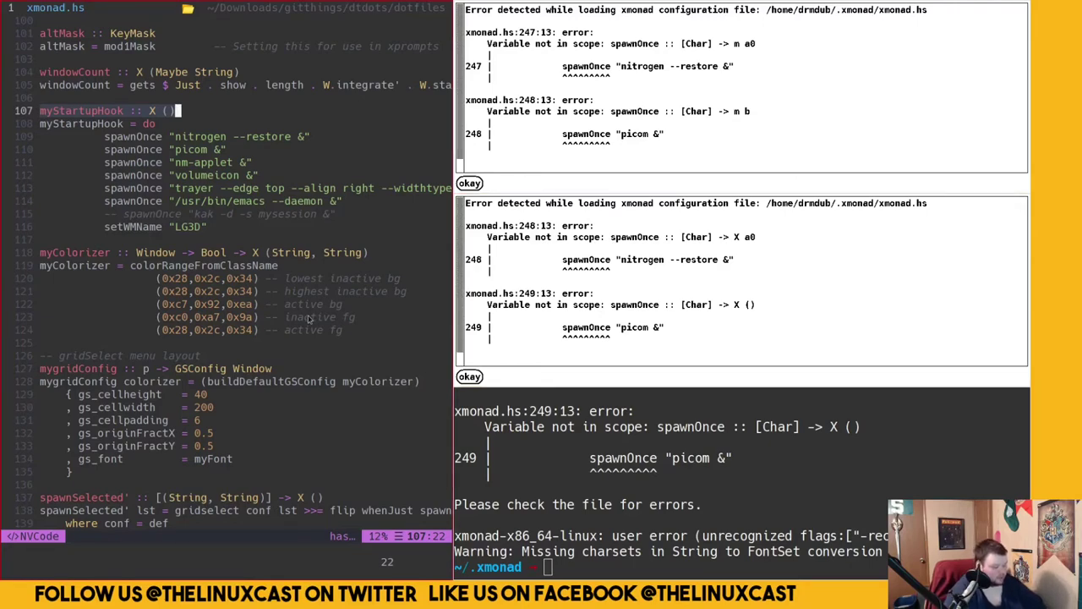
pyautogui.press('super+2')
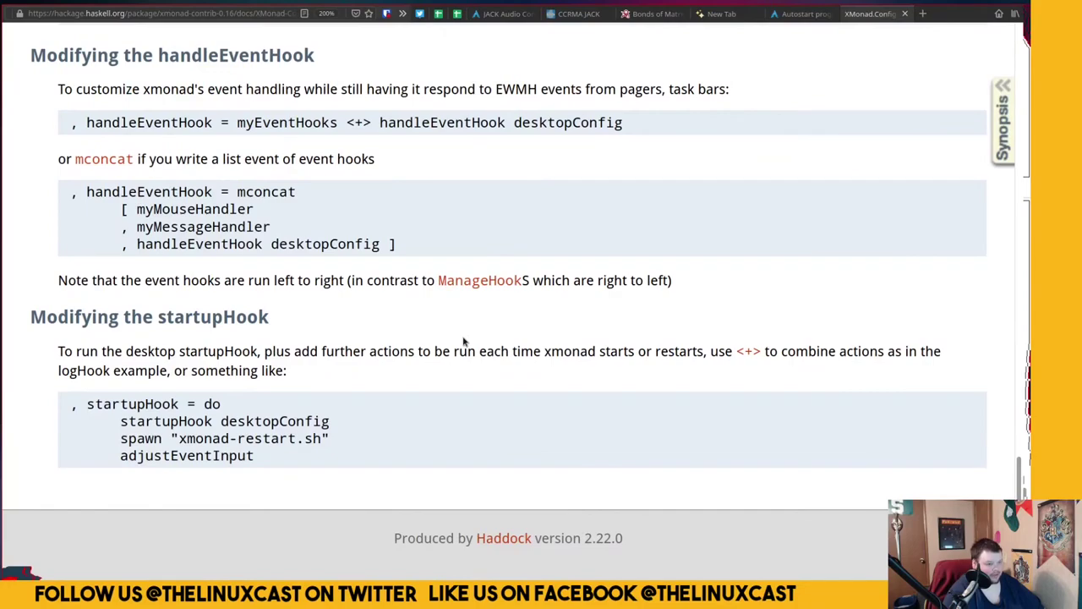
# Find the 'Modifying the startupHook' example and highlight its 'startupHook = do' line and the word startup
pyautogui.scroll(10, 466, 345)
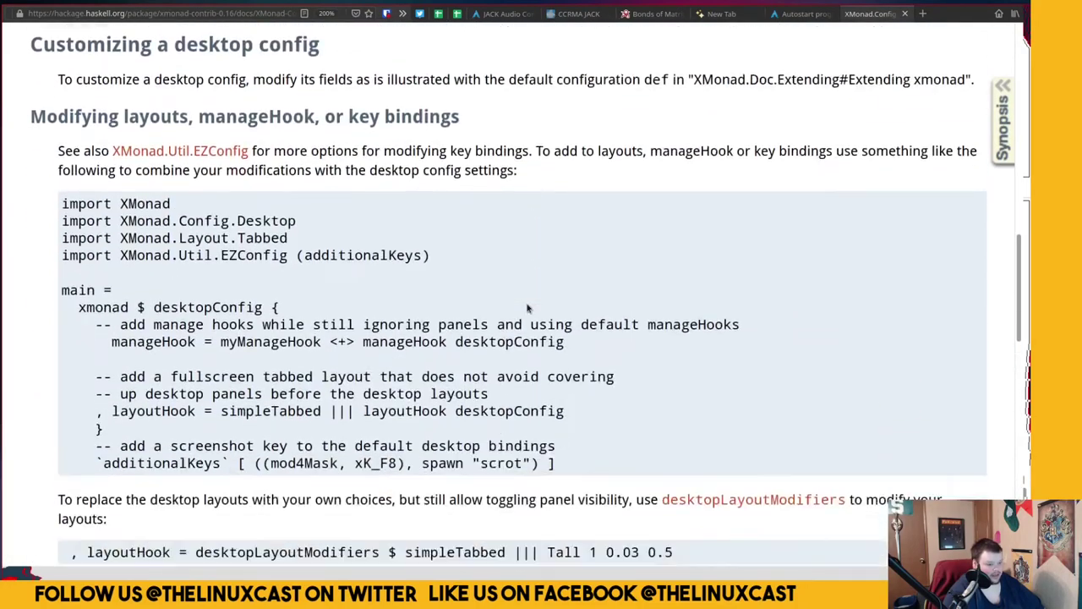
pyautogui.scroll(-2, 528, 309)
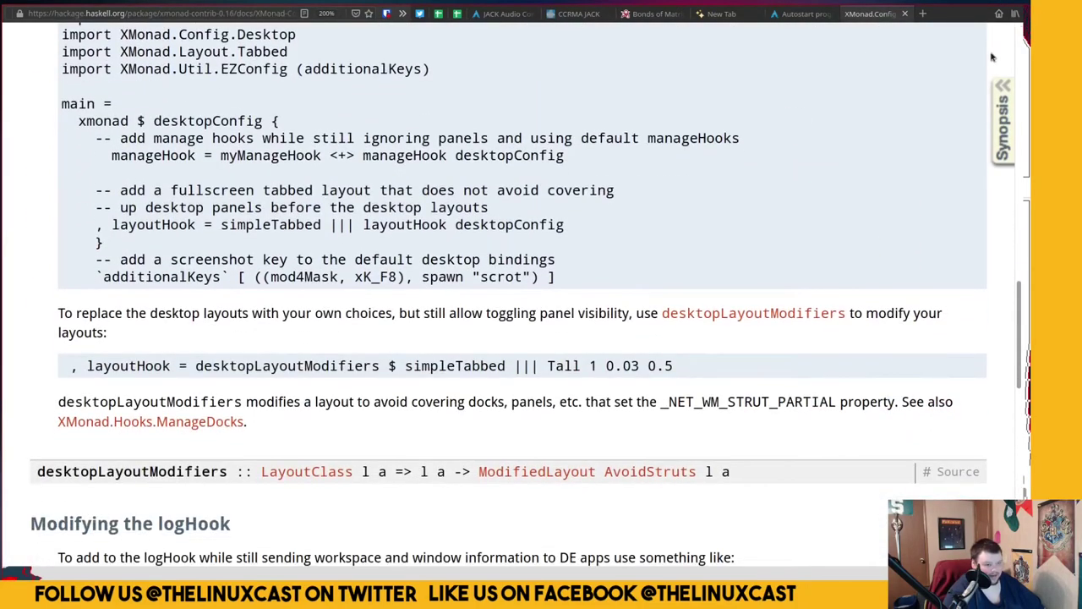
pyautogui.scroll(-8, 639, 205)
pyautogui.scroll(1, 641, 208)
pyautogui.scroll(-2, 623, 218)
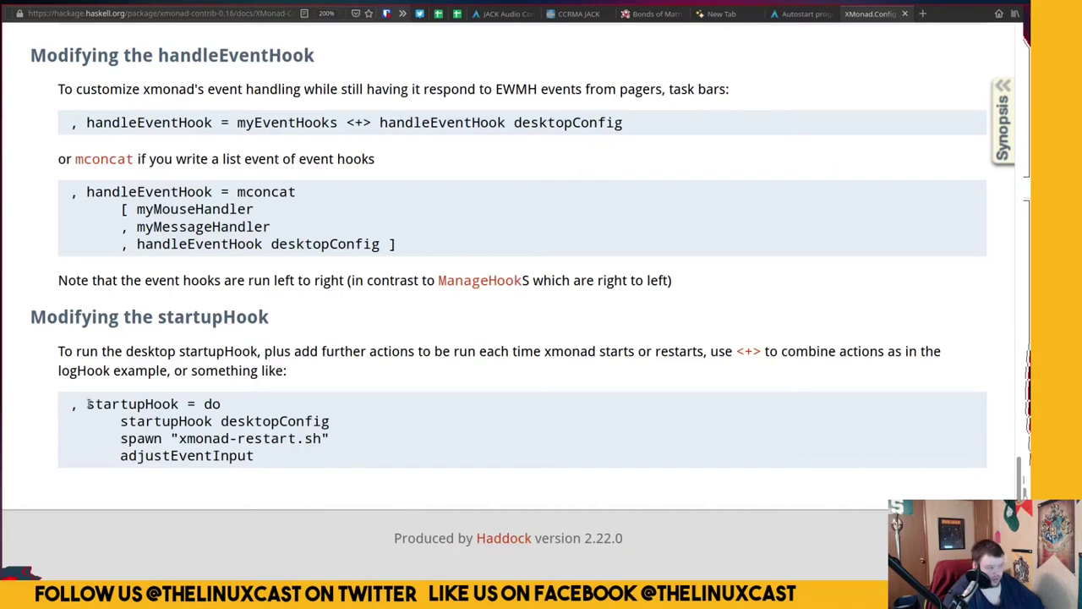
pyautogui.moveTo(232, 412); pyautogui.dragTo(58, 407)
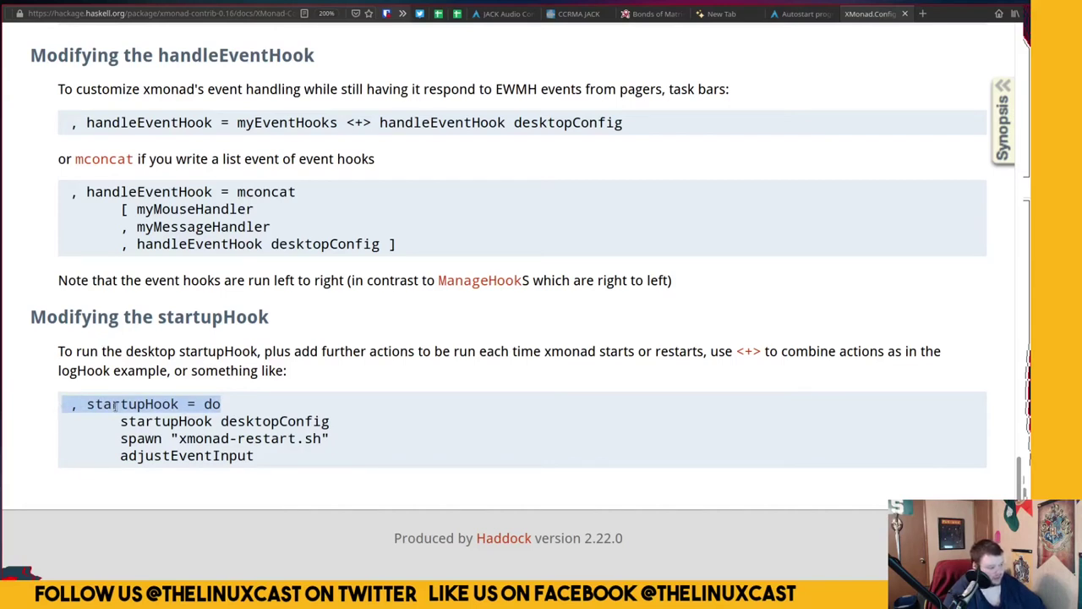
pyautogui.moveTo(178, 421); pyautogui.dragTo(120, 422)
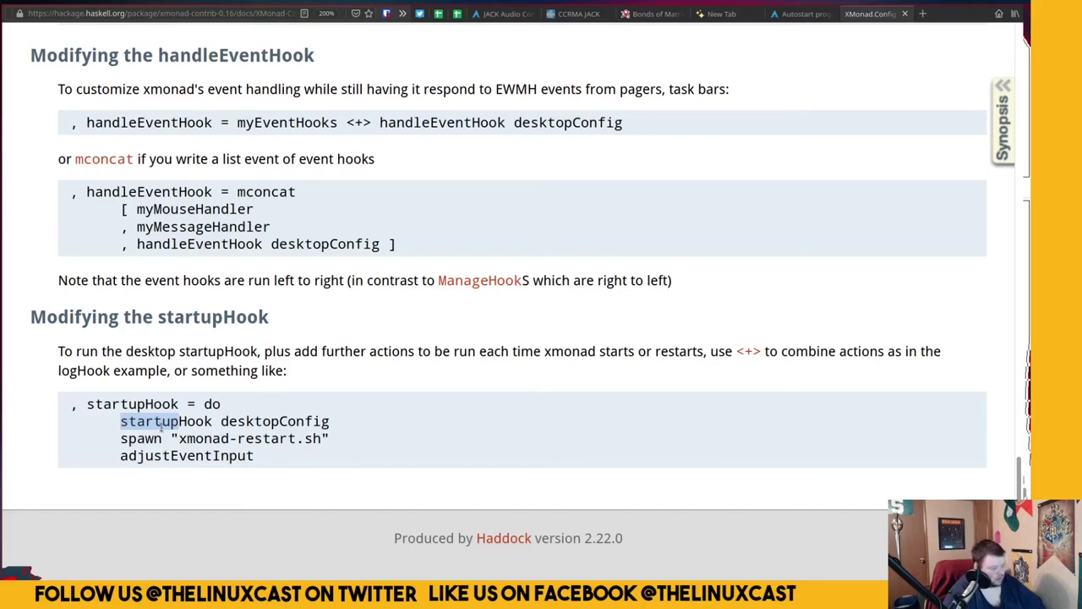
pyautogui.press('super+1')
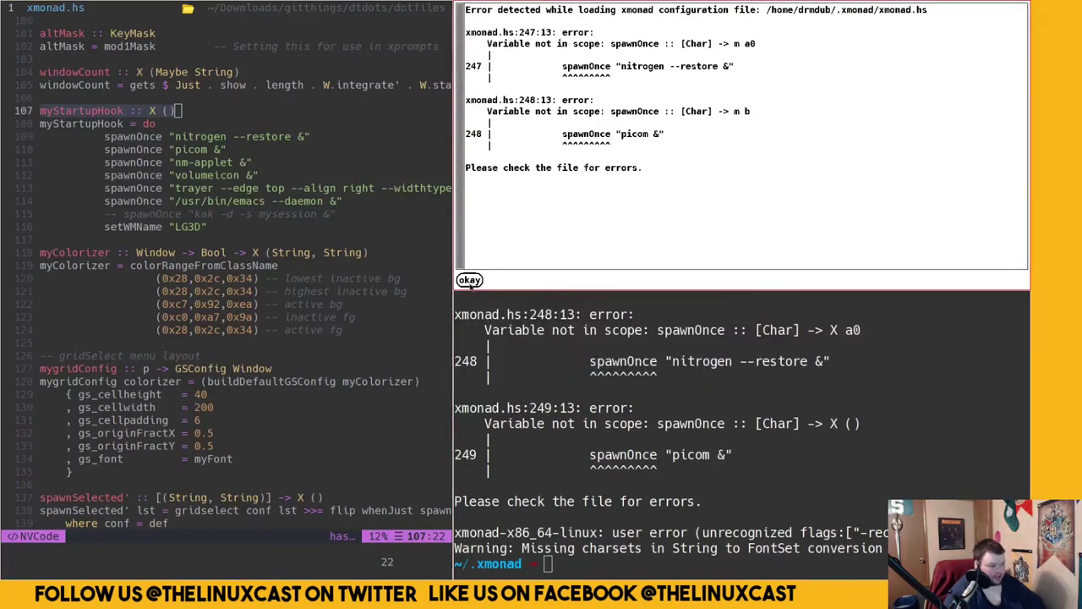
# Dismiss the error, quit the other config, reopen ~/.xmonad/xmonad.hs and find myStartupHook
pyautogui.click(472, 281)
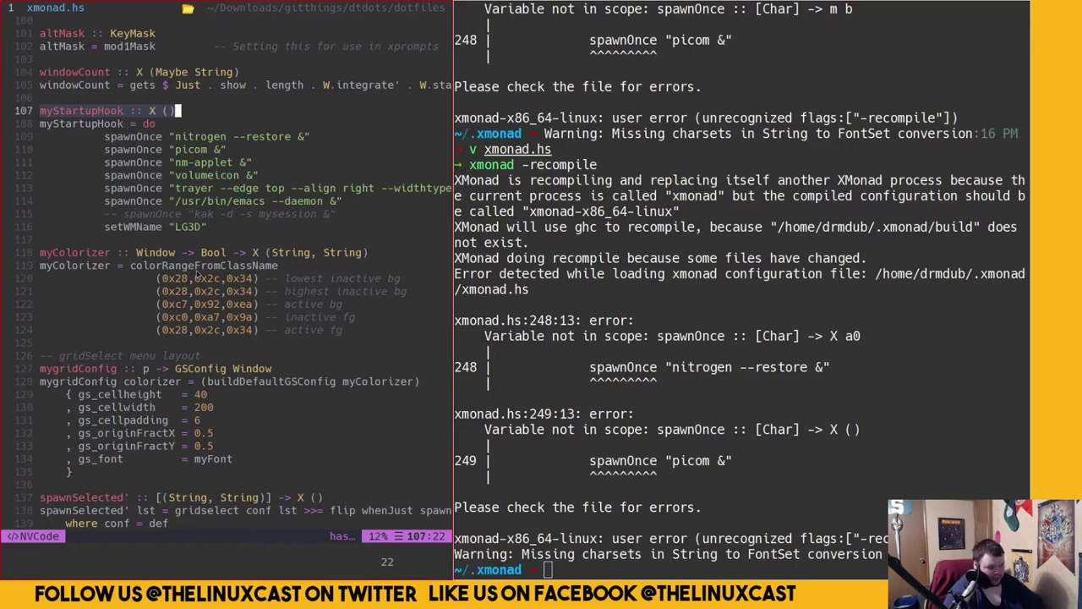
pyautogui.write(':q')
pyautogui.press('Return')
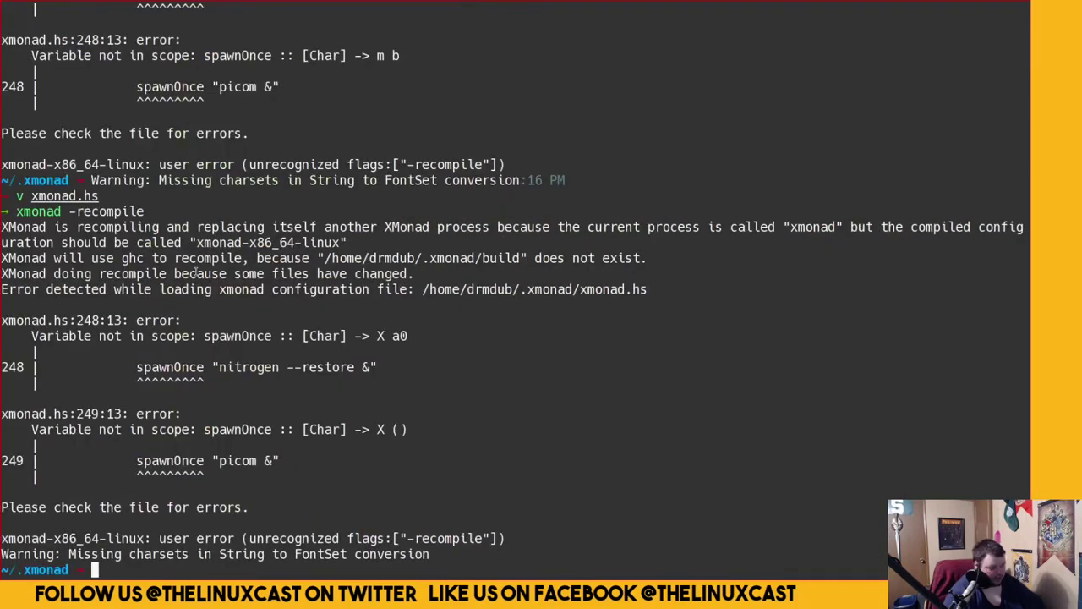
pyautogui.press('Up')
pyautogui.press('Up')
pyautogui.press('Return')
pyautogui.write('/myStart')
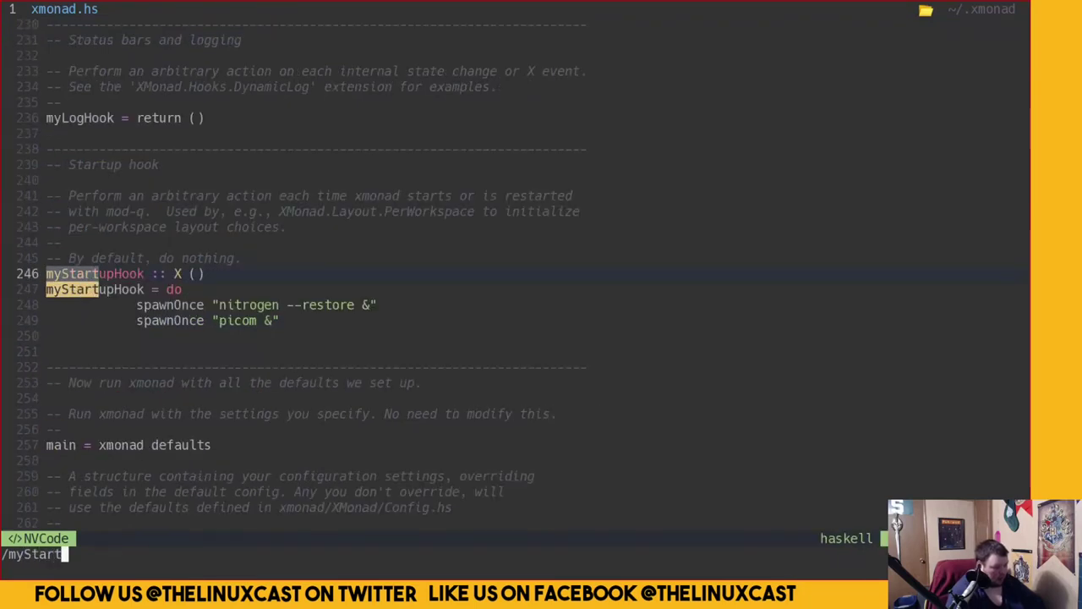
pyautogui.press('Return')
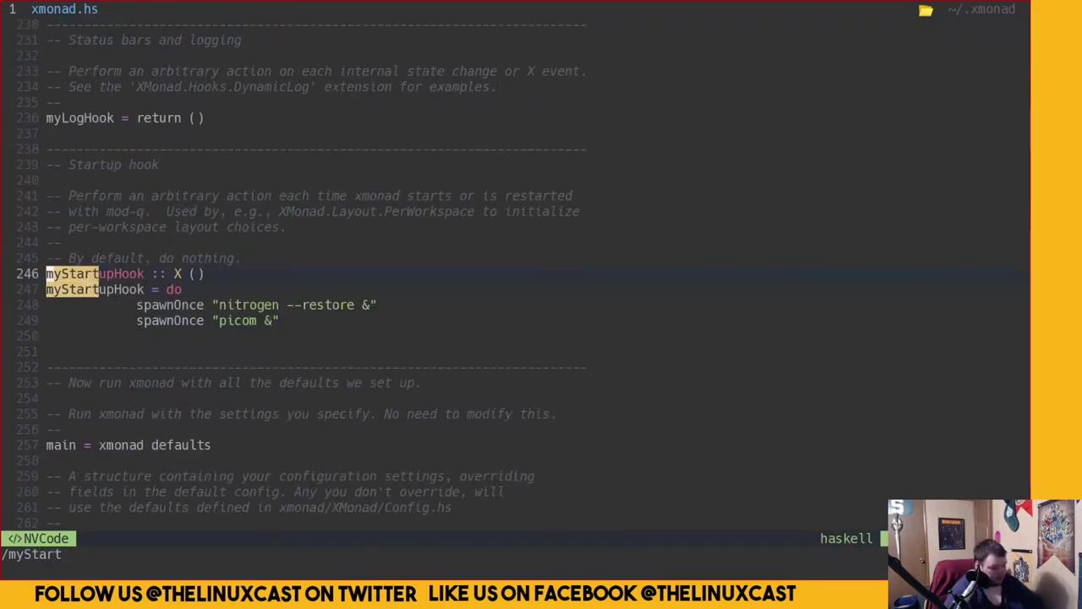
# Delete the hook's type signature and rename myStartupHook to startupHook
pyautogui.press('d')
pyautogui.press('d')
pyautogui.press('x')
pyautogui.press('x')
pyautogui.press('x')
pyautogui.press('/')
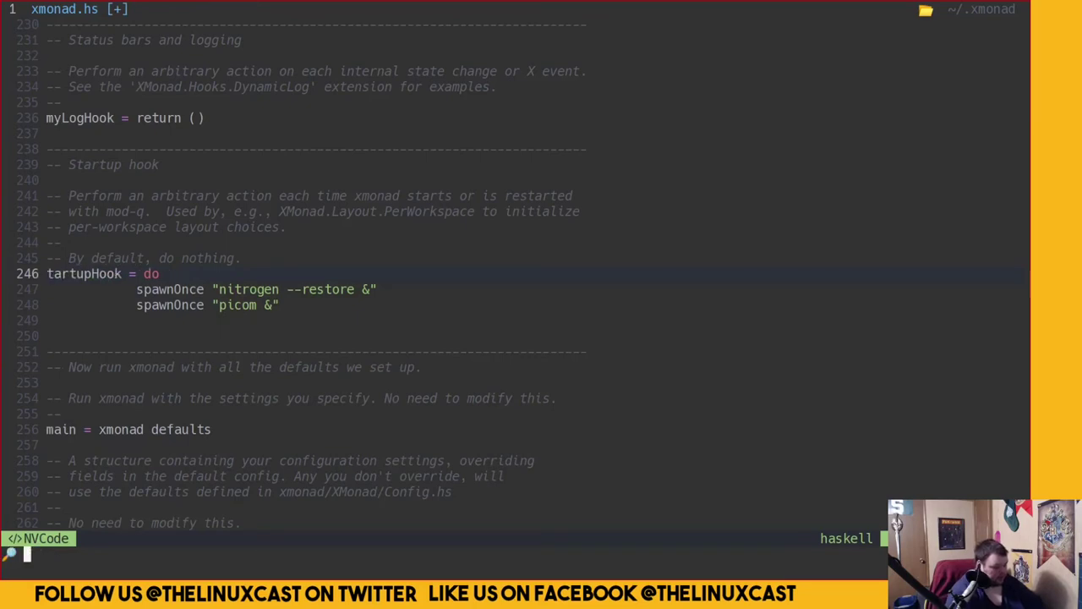
pyautogui.press('Escape')
pyautogui.write('is')
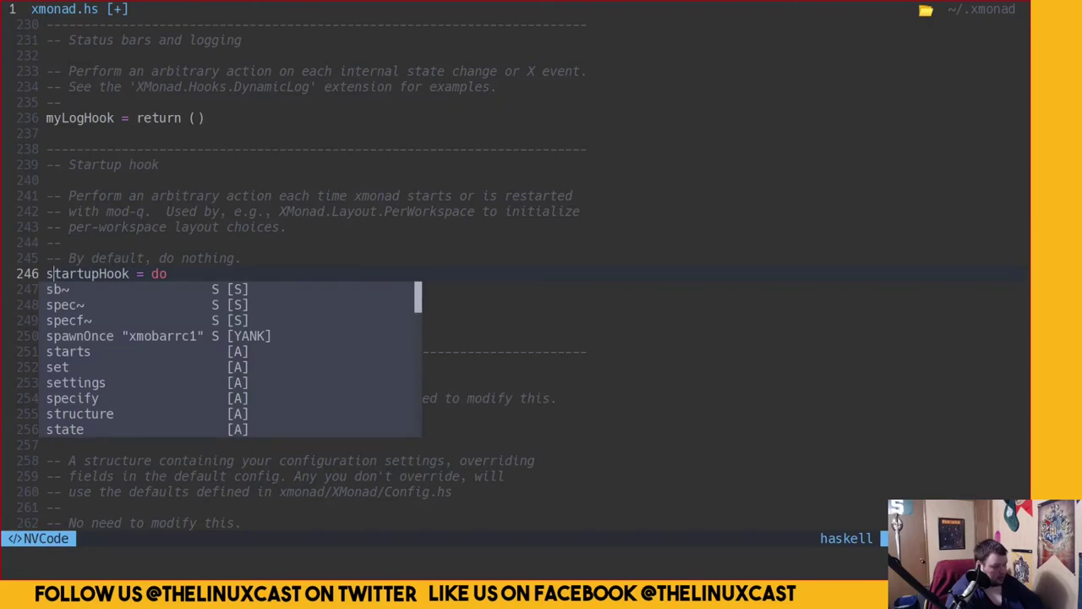
pyautogui.press('Escape')
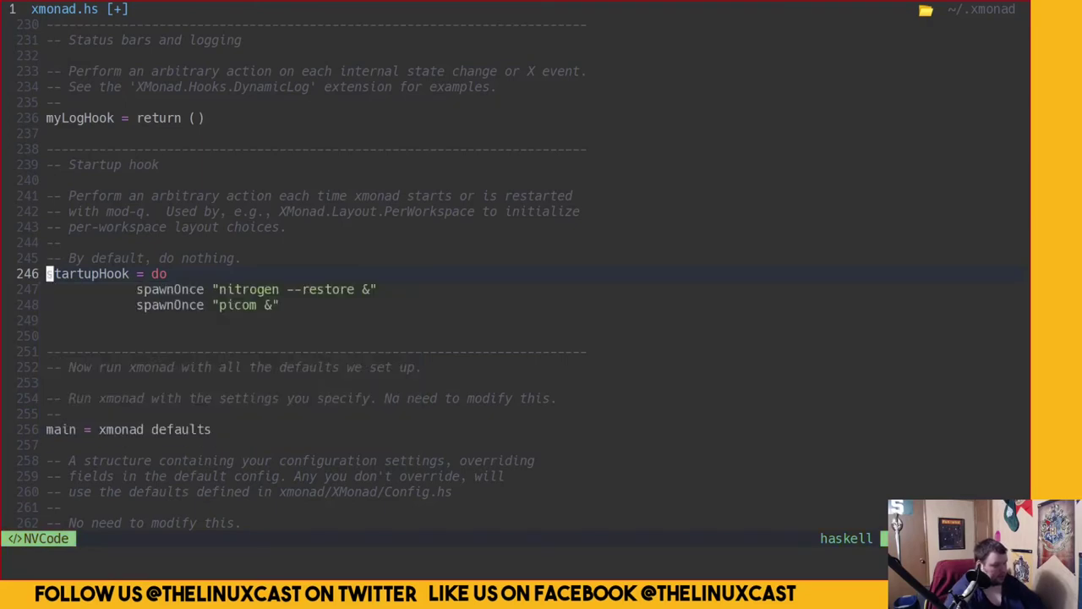
pyautogui.hotkey('alt', 'Tab')
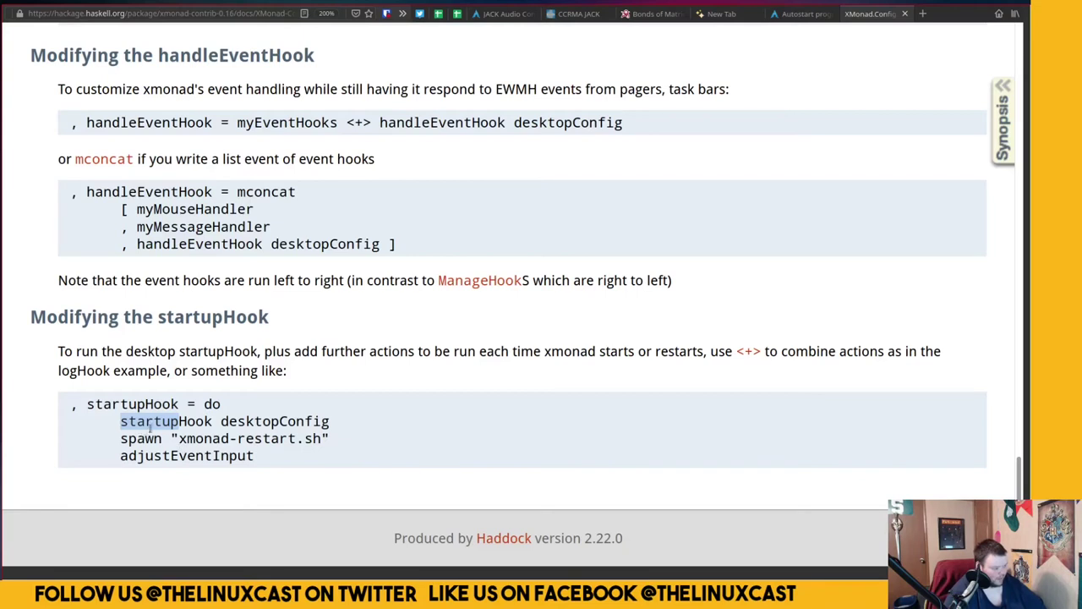
# Highlight desktopConfig, the xmonad-restart.sh script name and spawn in the Hackage startupHook example
pyautogui.moveTo(221, 421); pyautogui.dragTo(335, 422)
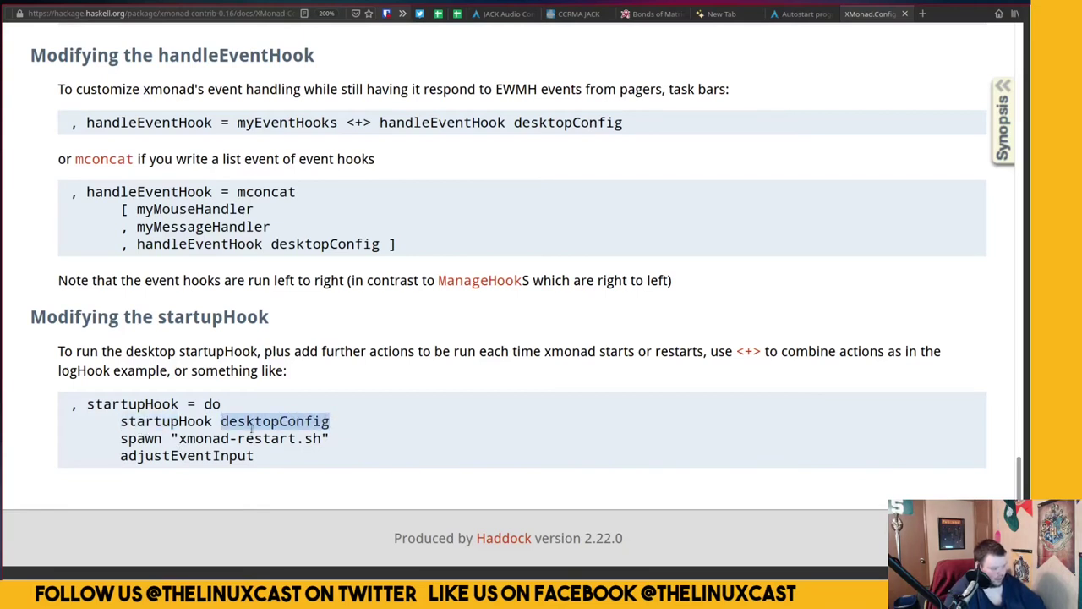
pyautogui.click(180, 440)
pyautogui.moveTo(181, 439); pyautogui.dragTo(320, 439)
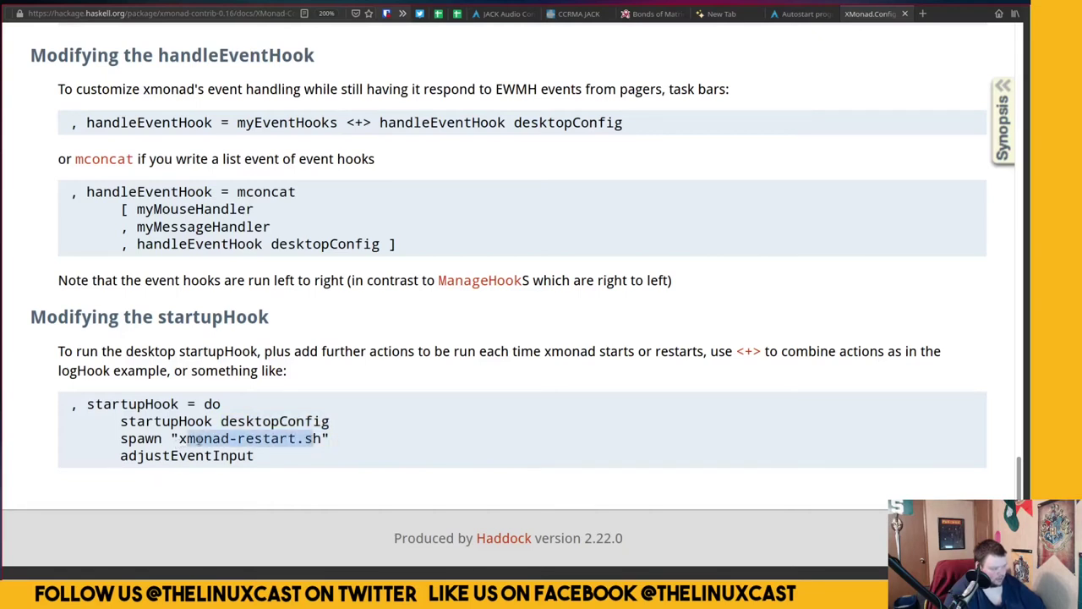
pyautogui.click(174, 439)
pyautogui.moveTo(123, 439); pyautogui.dragTo(272, 439)
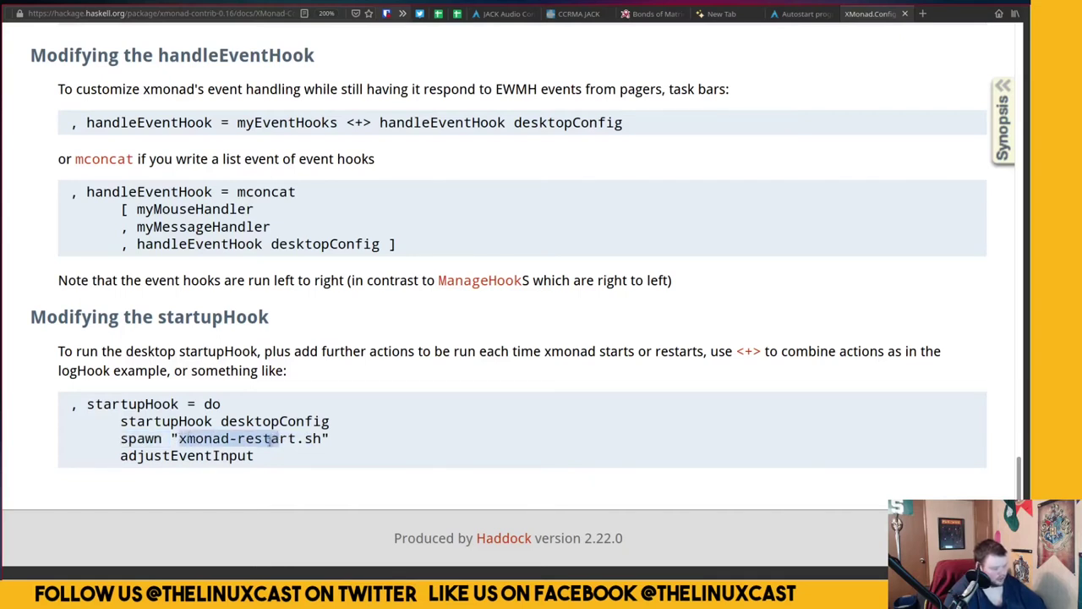
pyautogui.press('super+1')
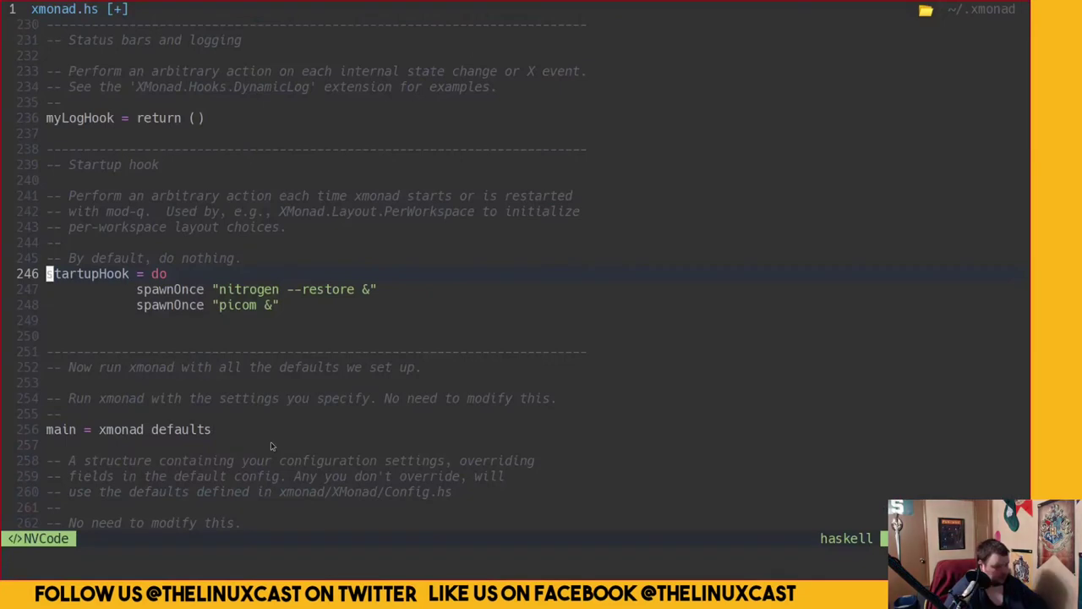
# Change spawnOnce to spawn on the nitrogen and picom lines
pyautogui.press('j')
pyautogui.press('l')
pyautogui.press('l')
pyautogui.press('l')
pyautogui.press('l')
pyautogui.press('l')
pyautogui.press('l')
pyautogui.press('l')
pyautogui.press('l')
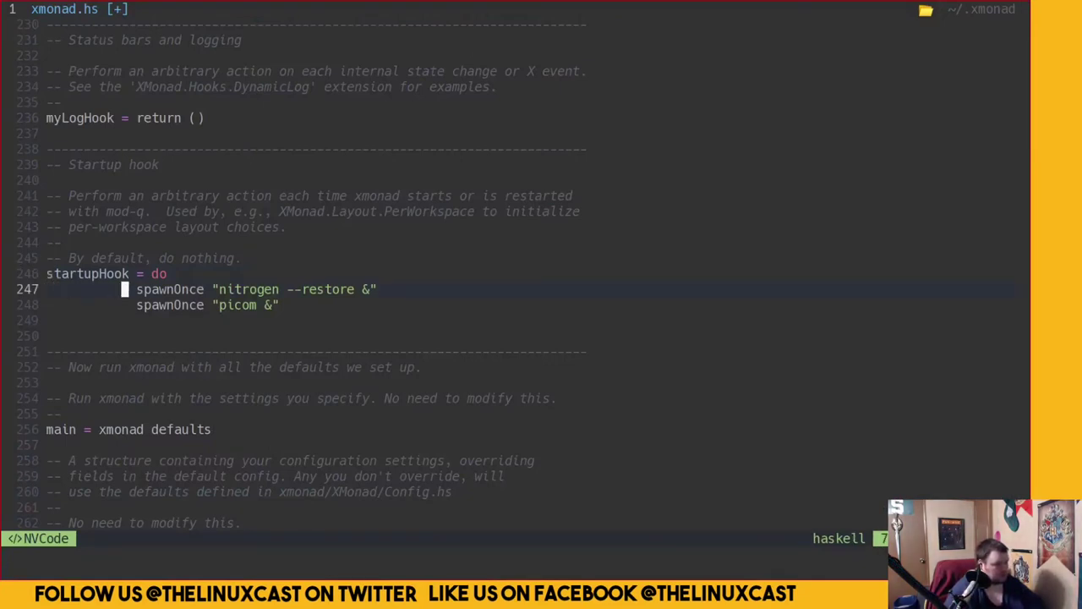
pyautogui.press('l')
pyautogui.press('x')
pyautogui.press('x')
pyautogui.press('x')
pyautogui.press('x')
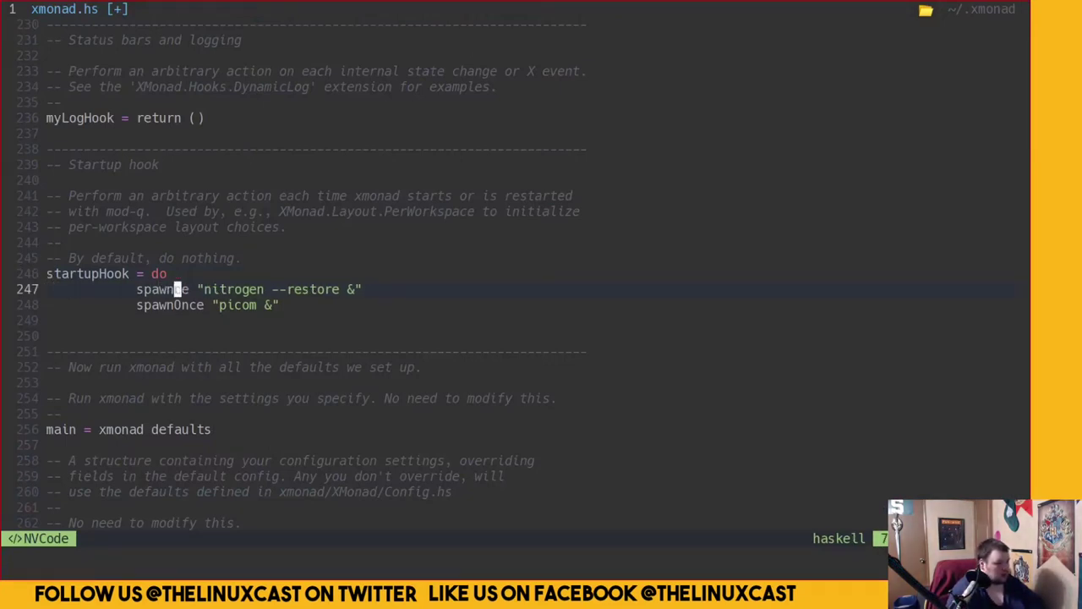
pyautogui.press('j')
pyautogui.press('x')
pyautogui.press('x')
pyautogui.press('x')
pyautogui.press('x')
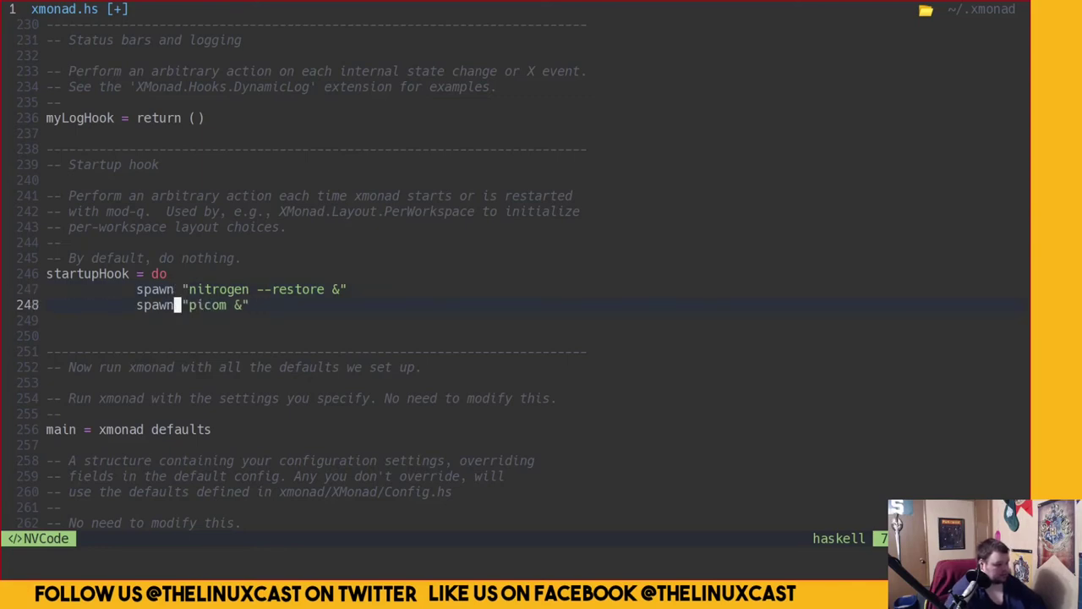
# Remove the trailing ' &' from both the picom and nitrogen command strings
pyautogui.press('l')
pyautogui.press('l')
pyautogui.press('l')
pyautogui.press('l')
pyautogui.press('l')
pyautogui.press('l')
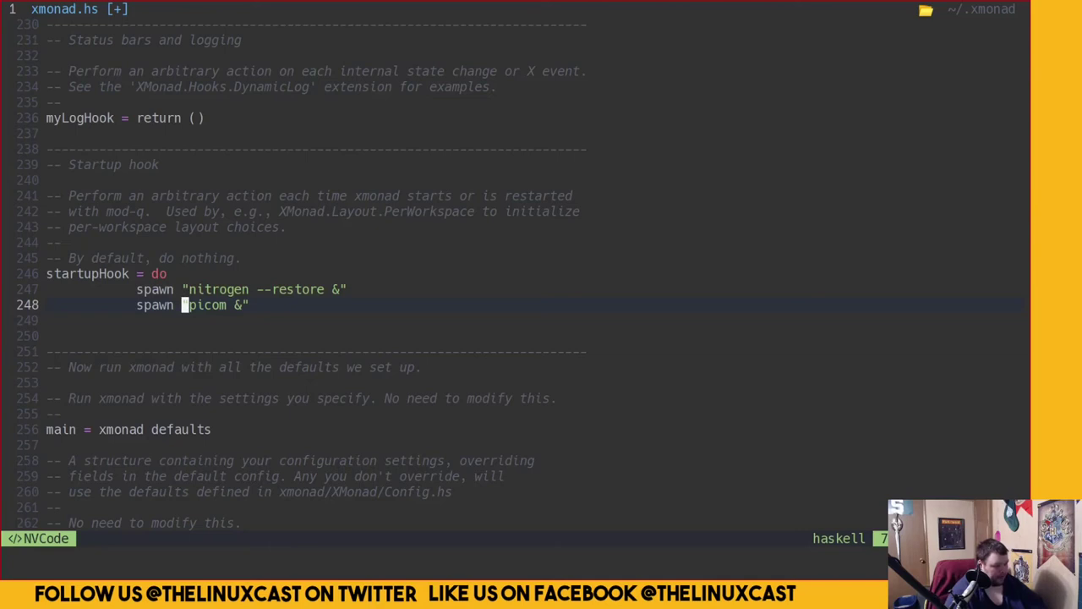
pyautogui.press('l')
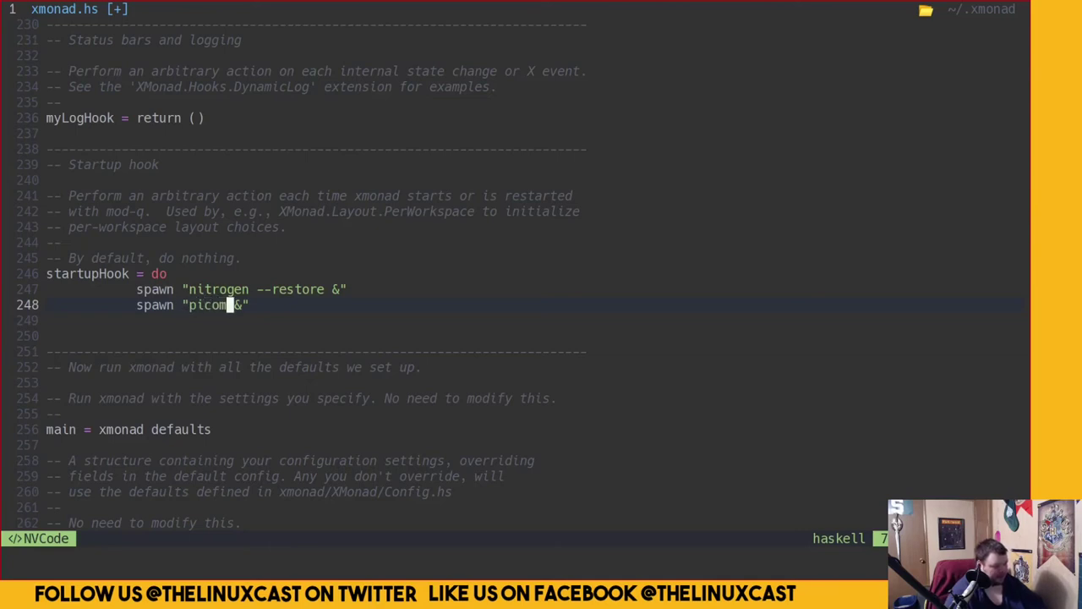
pyautogui.press('x')
pyautogui.press('x')
pyautogui.press('k')
pyautogui.press('$')
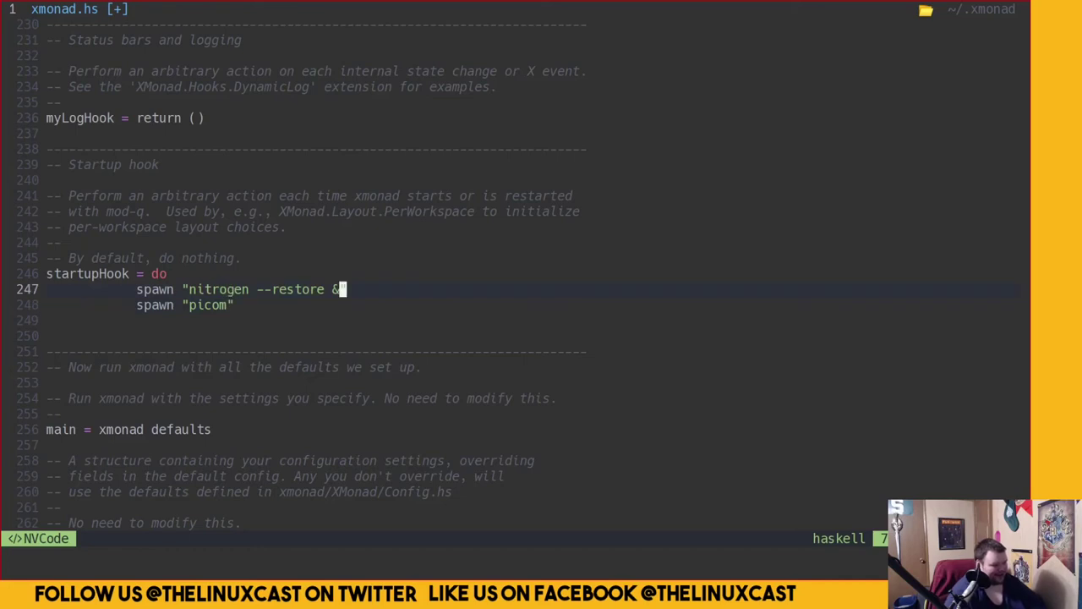
pyautogui.press('h')
pyautogui.press('x')
pyautogui.press('h')
pyautogui.press('x')
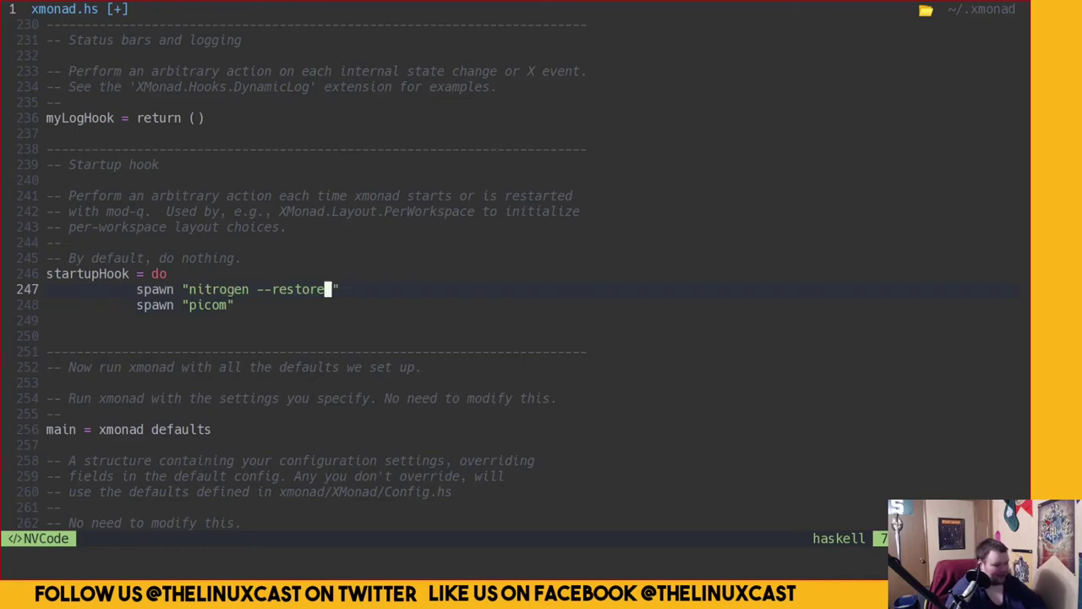
# Save with :wq and run xmonad --recompile, which reports an ambiguous startupHook
pyautogui.press(':')
pyautogui.write('wq')
pyautogui.press('Return')
pyautogui.write('xmonad')
pyautogui.press('Right')
pyautogui.press('Return')
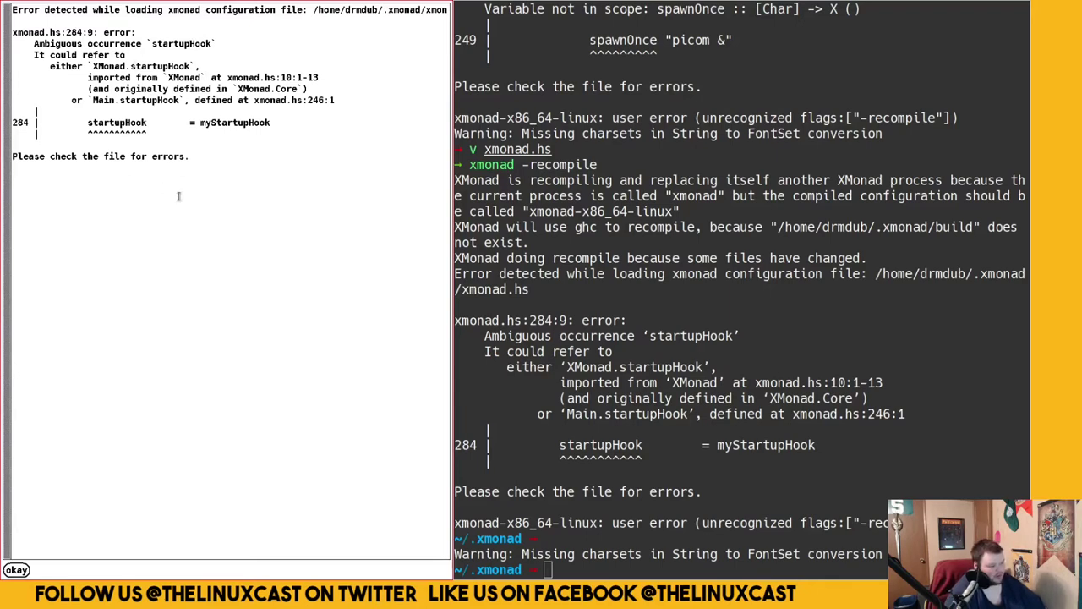
# Reopen xmonad.hs and move to the start of the startupHook definition
pyautogui.write('v xmonad.hs')
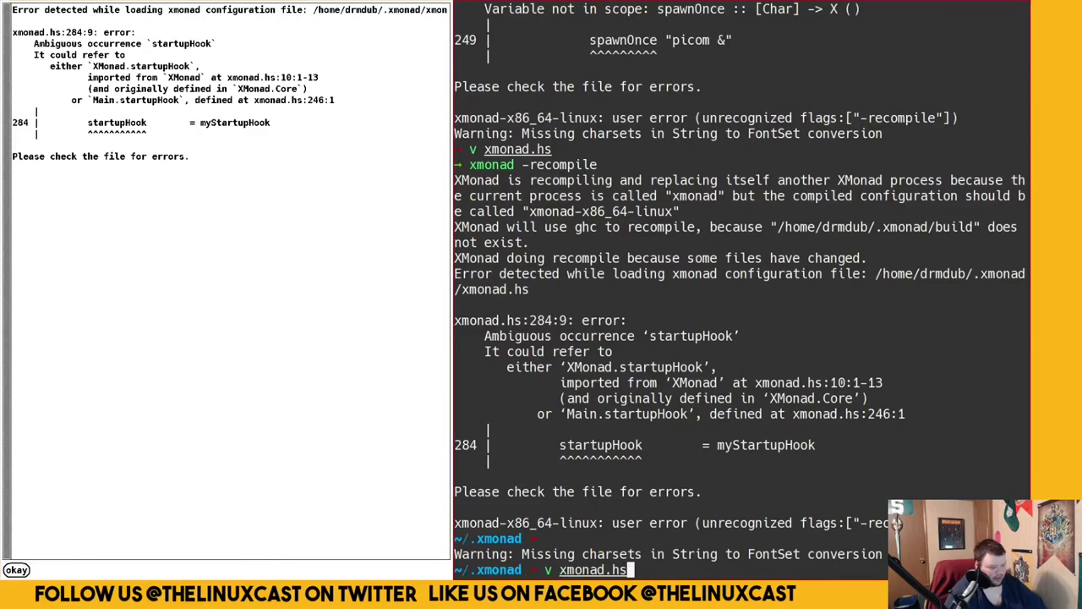
pyautogui.press('Return')
pyautogui.write('/star')
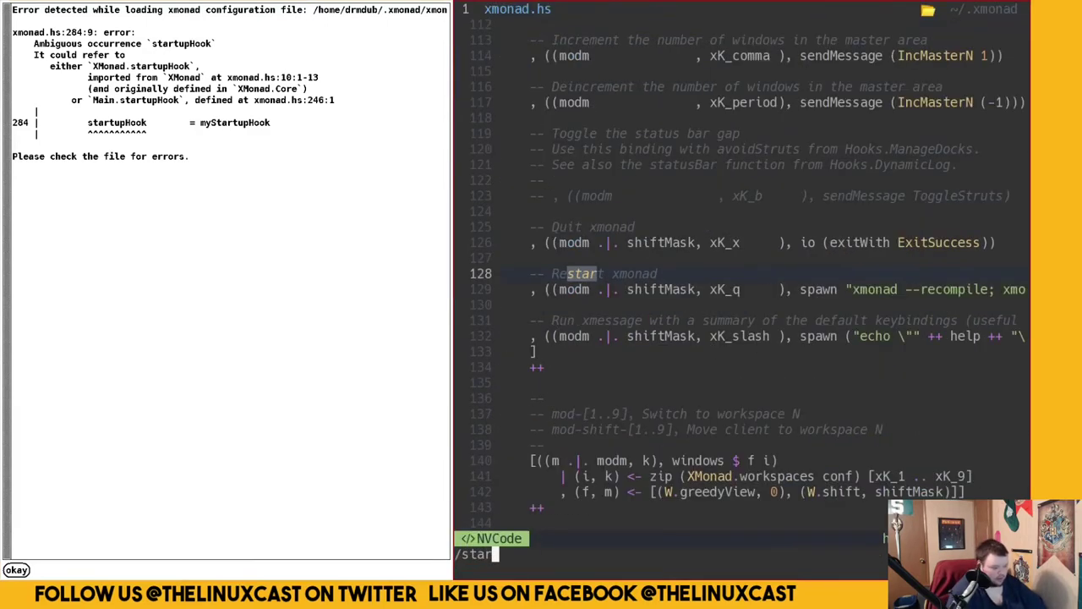
pyautogui.write('tupHook')
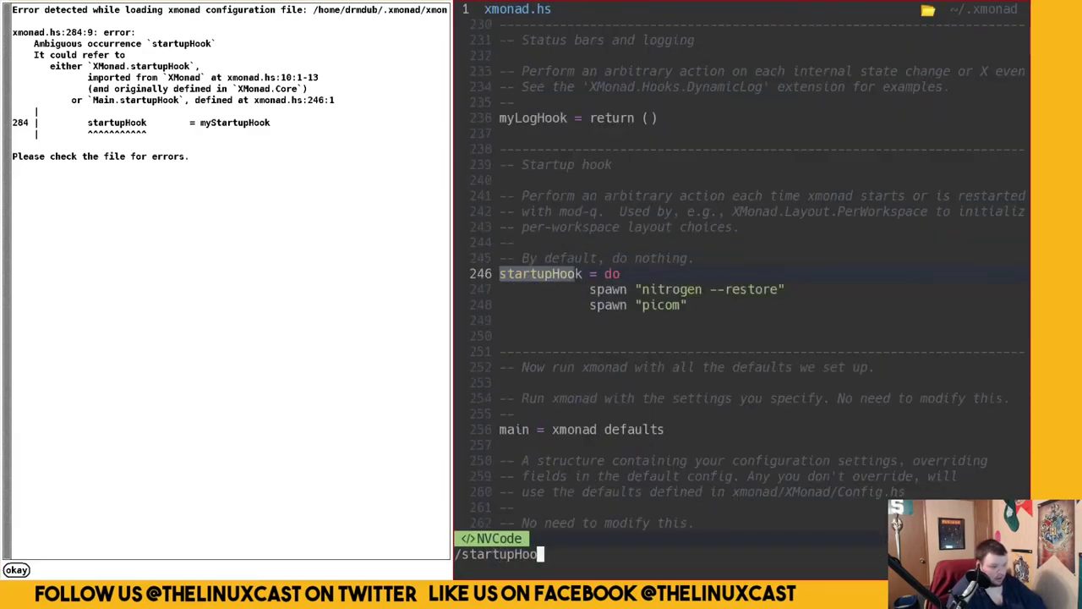
pyautogui.press('Return')
pyautogui.press('k')
pyautogui.press('$')
pyautogui.press('j')
pyautogui.press('0')
# Rename the hook back to myStartupHook and save the file
pyautogui.write('icom')
pyautogui.press('BackSpace')
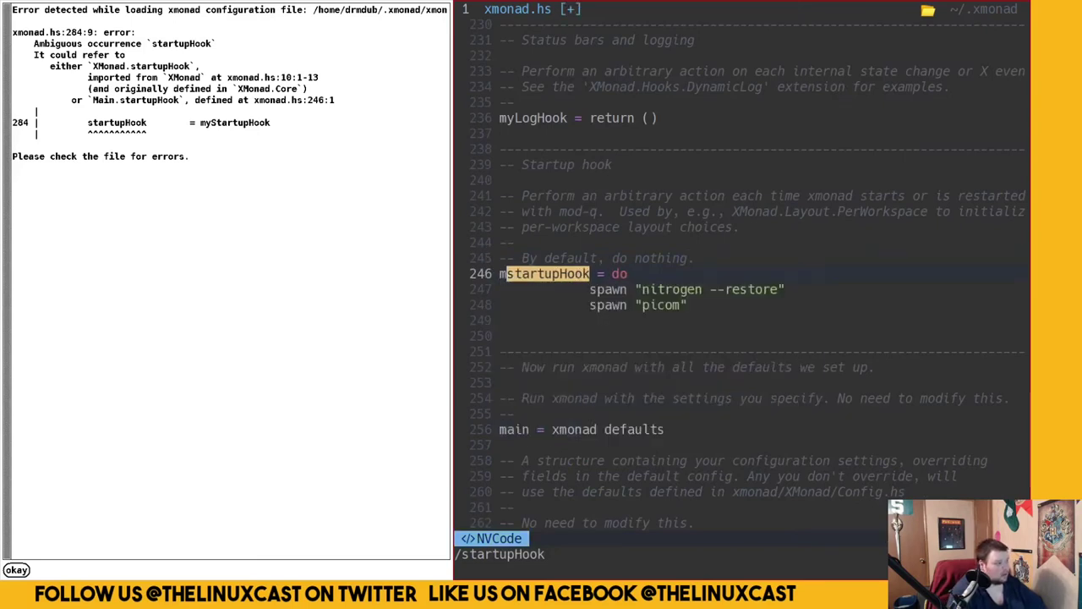
pyautogui.write('my')
pyautogui.press('Delete')
pyautogui.write('S')
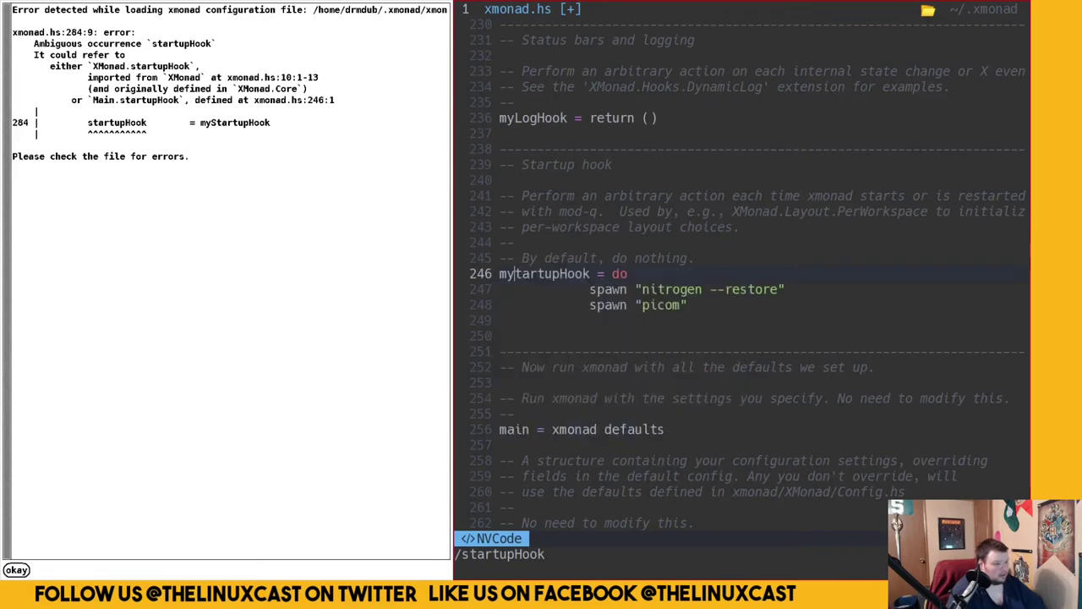
pyautogui.press('Escape')
pyautogui.write(':wq')
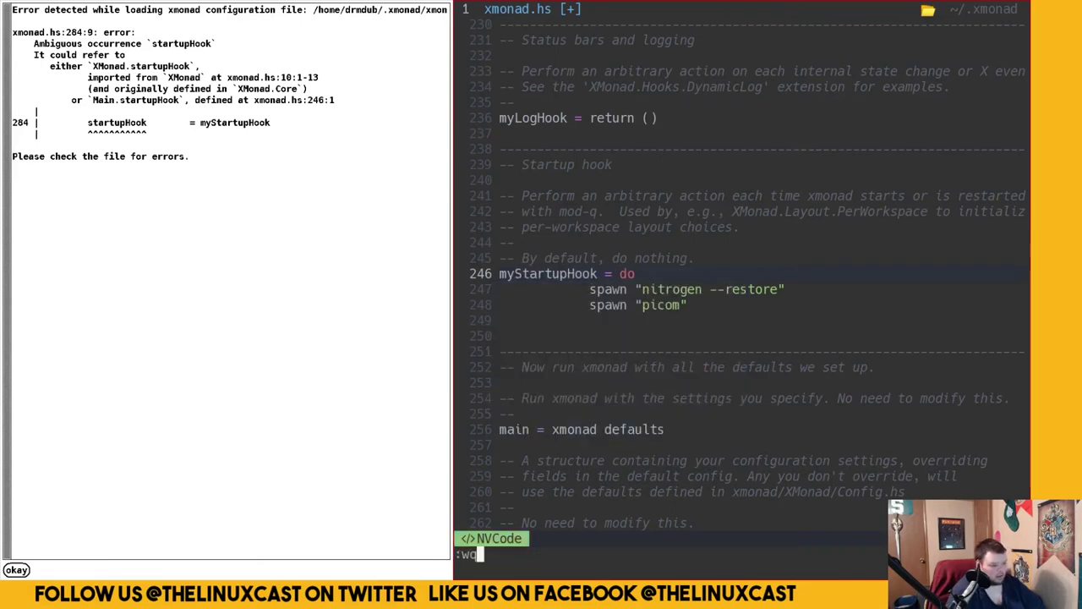
pyautogui.press('Return')
# Recompile xmonad successfully and close the terminal
pyautogui.press('Up')
pyautogui.press('Return')
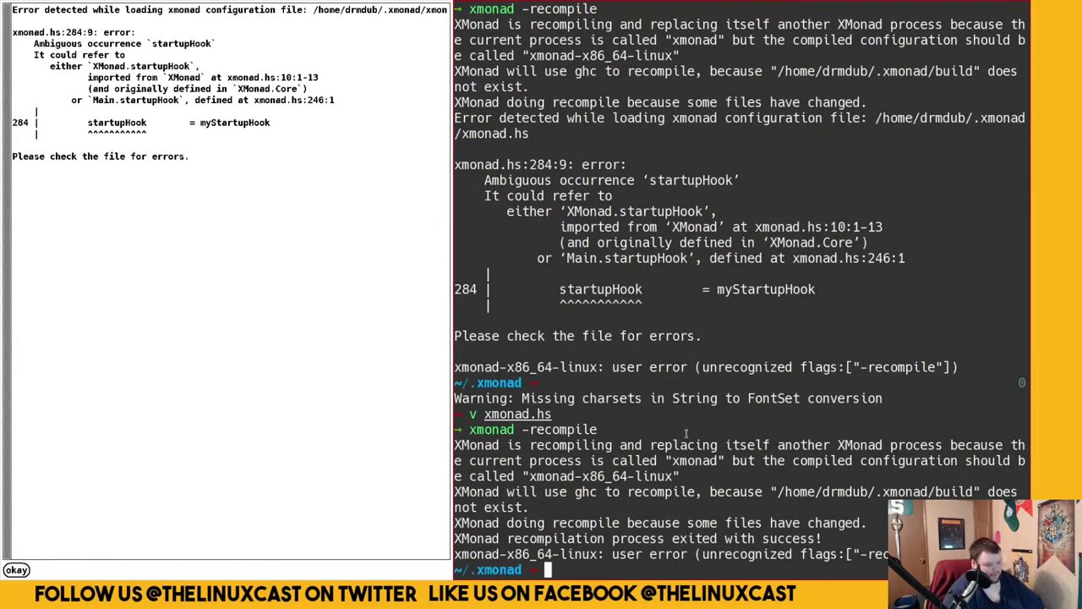
pyautogui.press('super+shift+c')
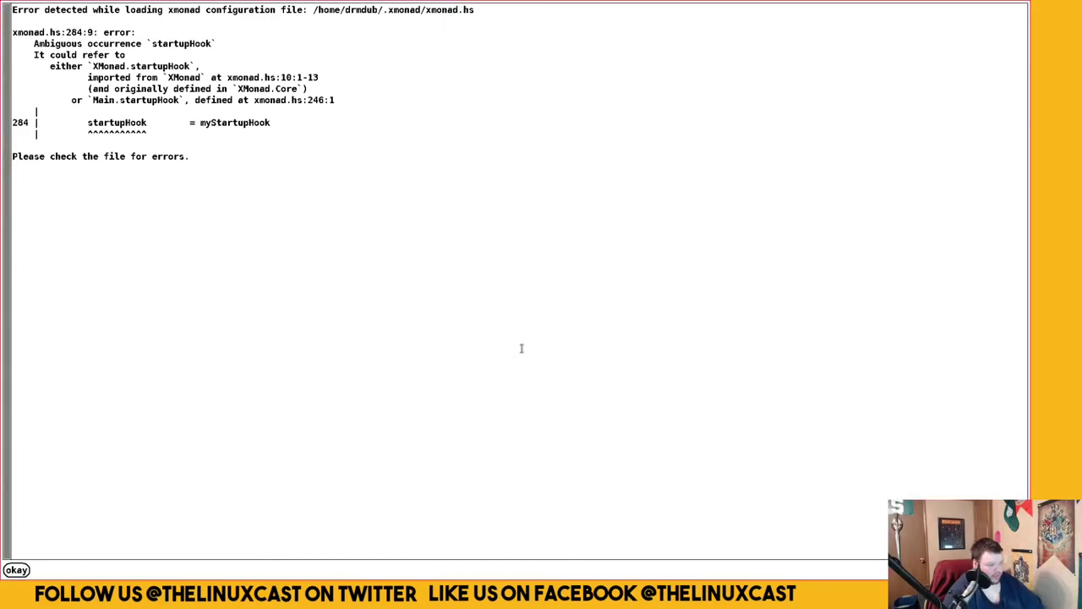
# Close the leftover xmonad error window and restart xmonad with Mod+q
pyautogui.press('super+shift+c')
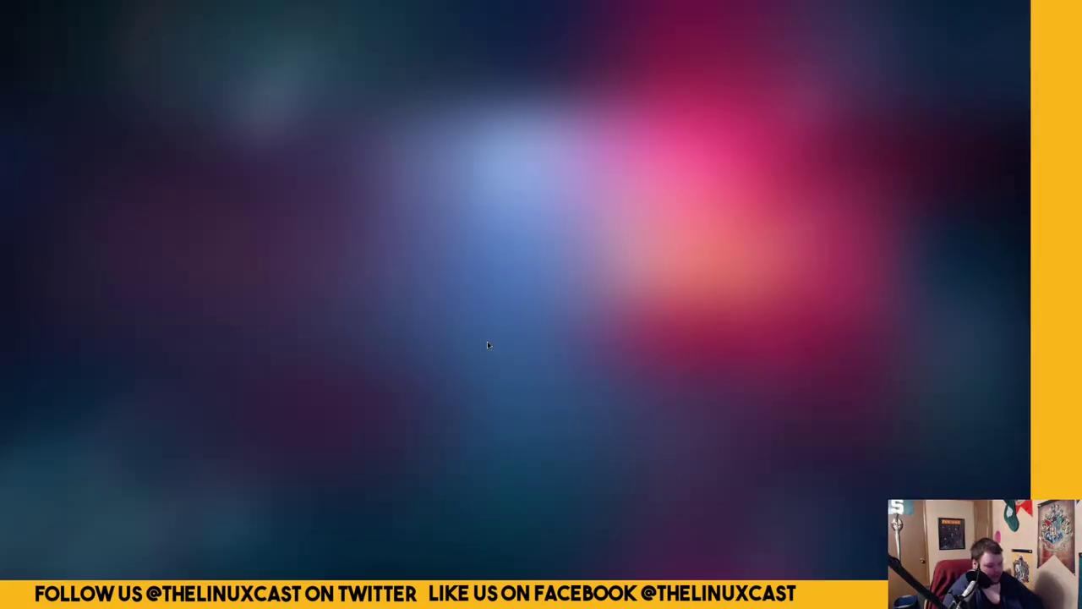
pyautogui.press('super+q')
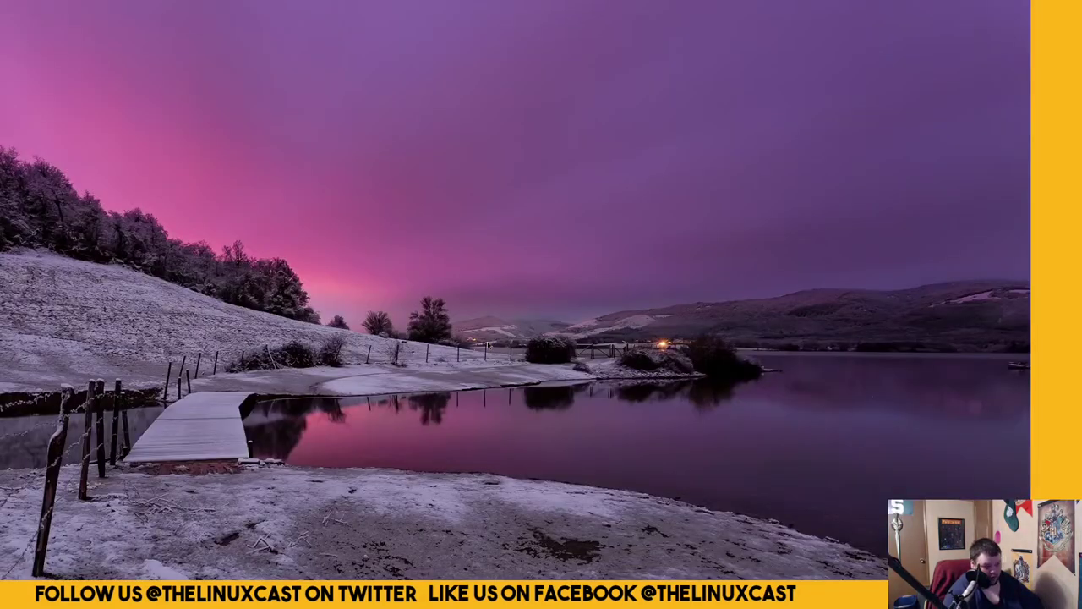
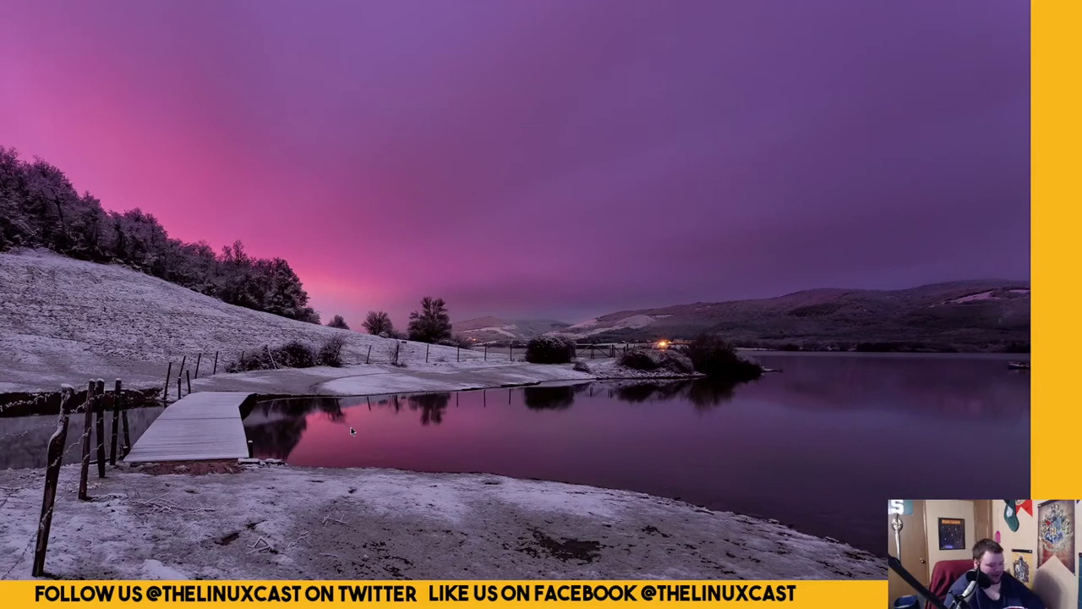
# In a new terminal, change into ~/.dwm/sxhkd and enter 'v sxhkdrc' to edit it
pyautogui.press('super+Return')
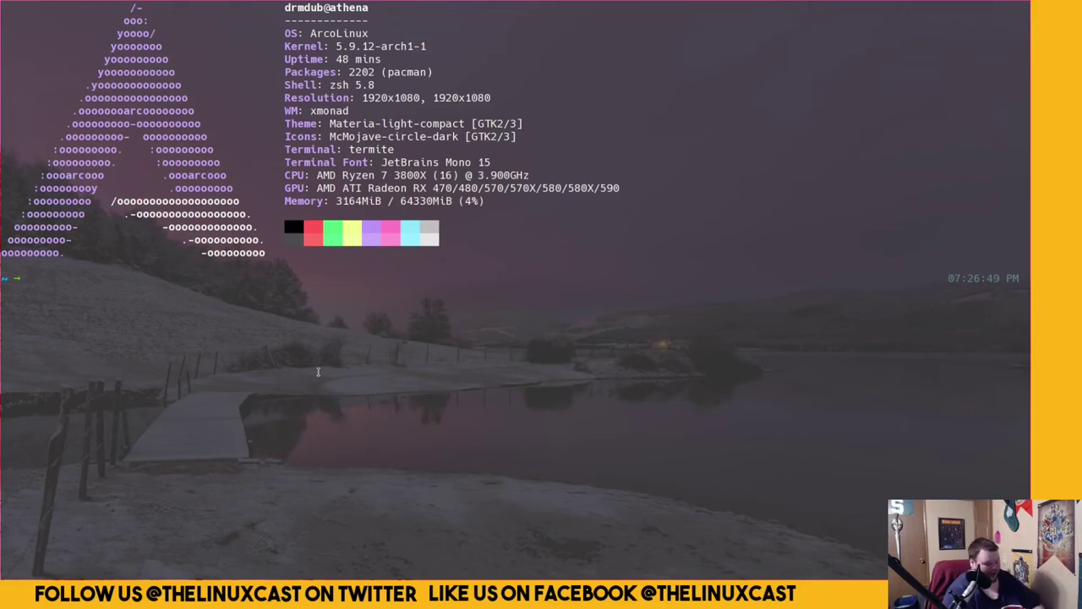
pyautogui.write('cd ')
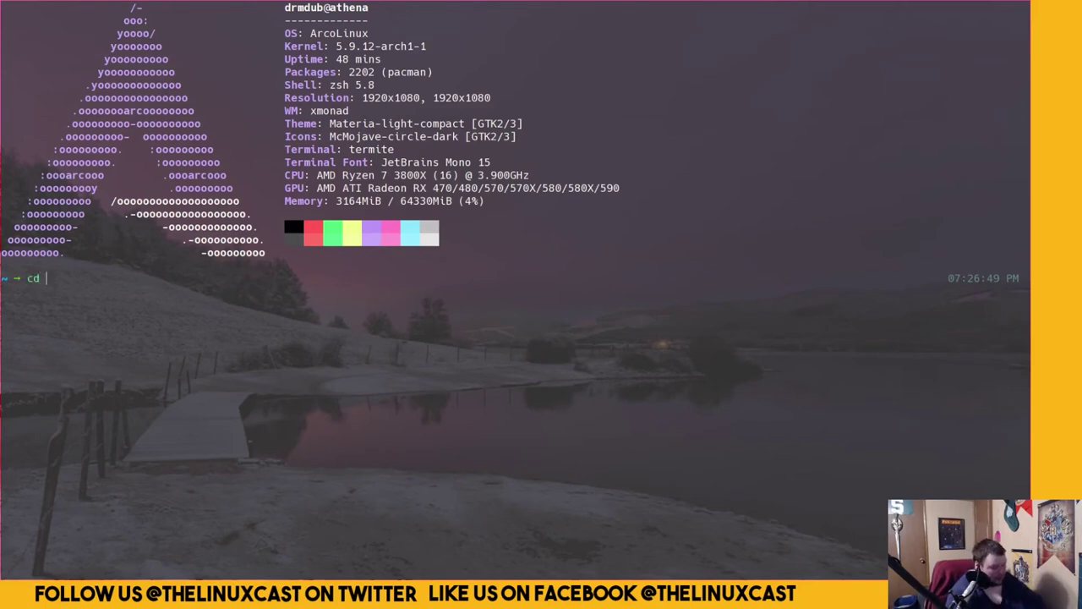
pyautogui.write('.dwm/sx')
pyautogui.press('Tab')
pyautogui.press('Return')
pyautogui.write('v sx')
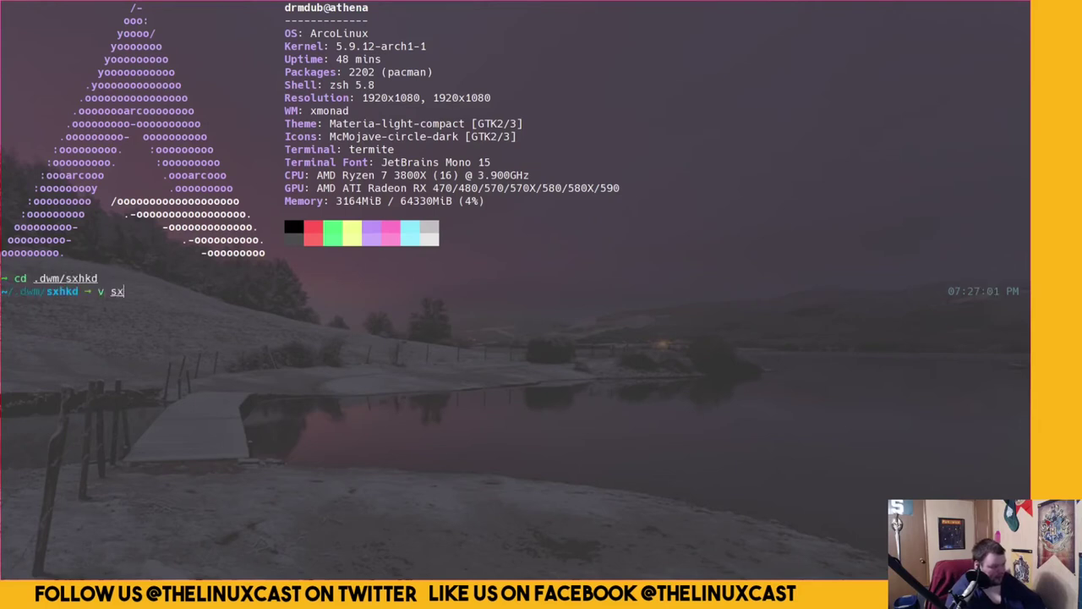
pyautogui.press('Tab')
# Open the dwm sxhkdrc in Neovim, look over its keybindings, and quit with :q
pyautogui.press('Return')
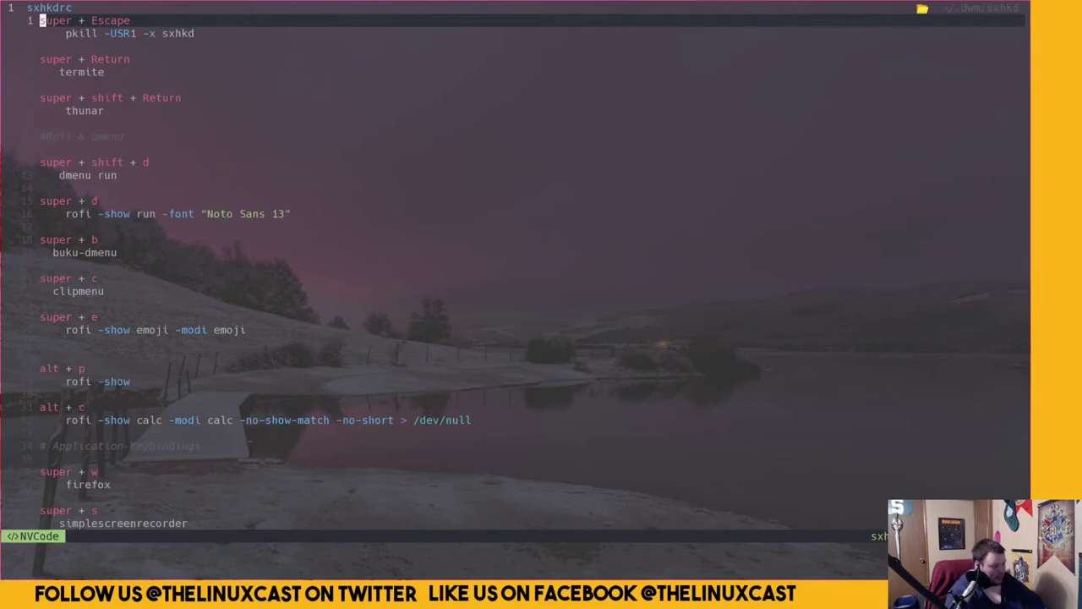
pyautogui.press('j')
pyautogui.press('j')
pyautogui.press('j')
pyautogui.press('j')
pyautogui.press('j')
pyautogui.press('j')
pyautogui.press('j')
pyautogui.press('j')
pyautogui.press('j')
pyautogui.press('j')
pyautogui.press('j')
pyautogui.press('j')
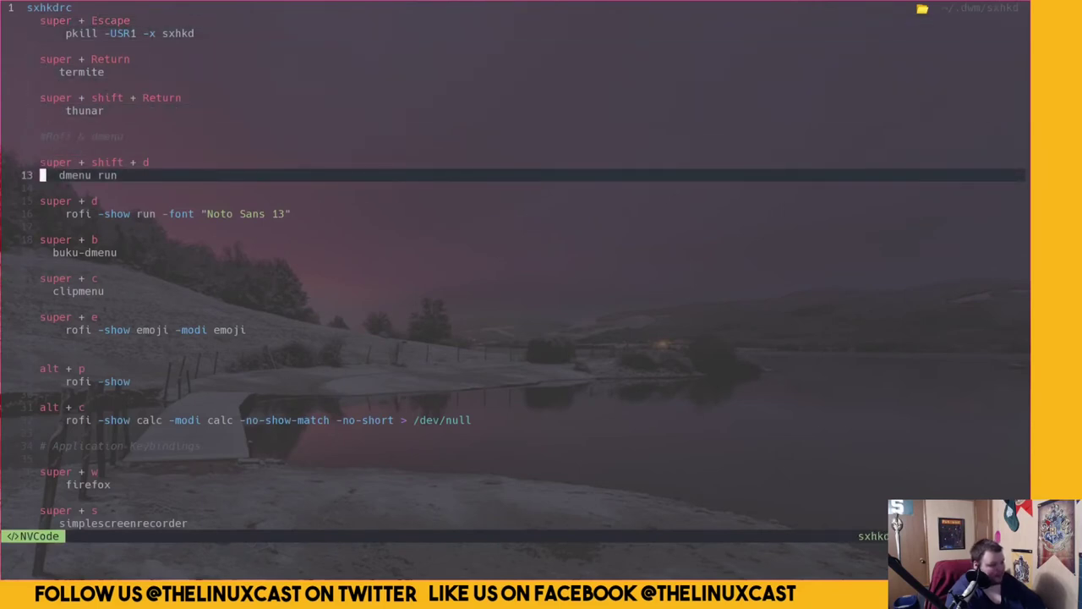
pyautogui.write(':q')
pyautogui.press('Return')
# Open ~/.dwm/autostart.sh, find its sxhkd launch line, and open a second terminal beside it
pyautogui.write('cd ..')
pyautogui.press('Return')
pyautogui.write('v auto')
pyautogui.press('Tab')
pyautogui.press('Return')
pyautogui.press('j')
pyautogui.press('j')
pyautogui.press('j')
pyautogui.press('j')
pyautogui.press('j')
pyautogui.press('j')
pyautogui.press('j')
pyautogui.press('j')
pyautogui.press('j')
pyautogui.press('j')
pyautogui.press('j')
pyautogui.press('j')
pyautogui.press('j')
pyautogui.press('j')
pyautogui.press('j')
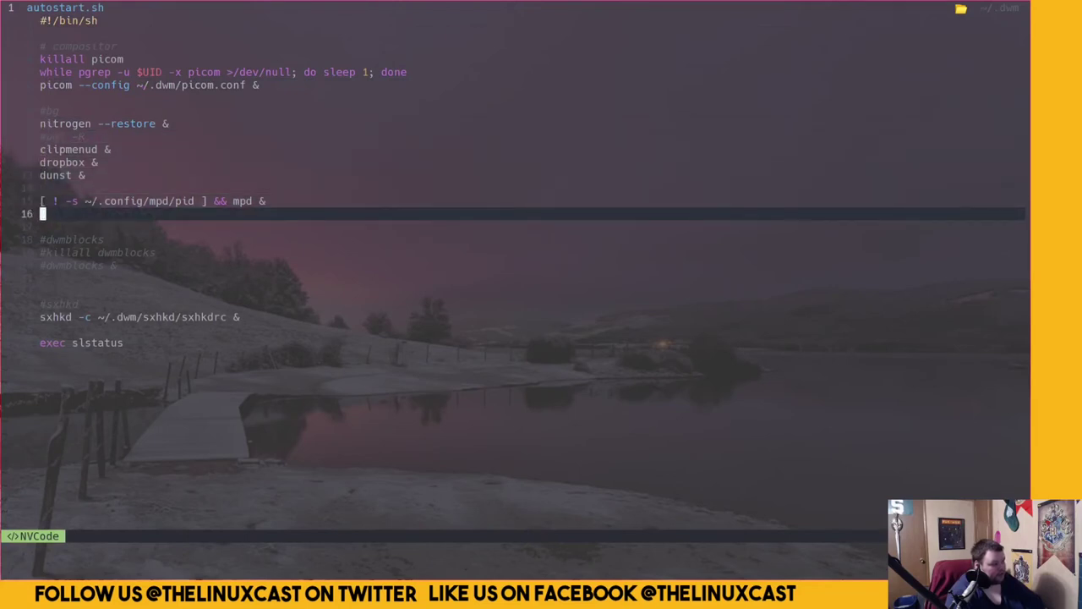
pyautogui.press('j')
pyautogui.press('j')
pyautogui.press('j')
pyautogui.press('j')
pyautogui.press('j')
pyautogui.press('j')
pyautogui.press('j')
pyautogui.press('j')
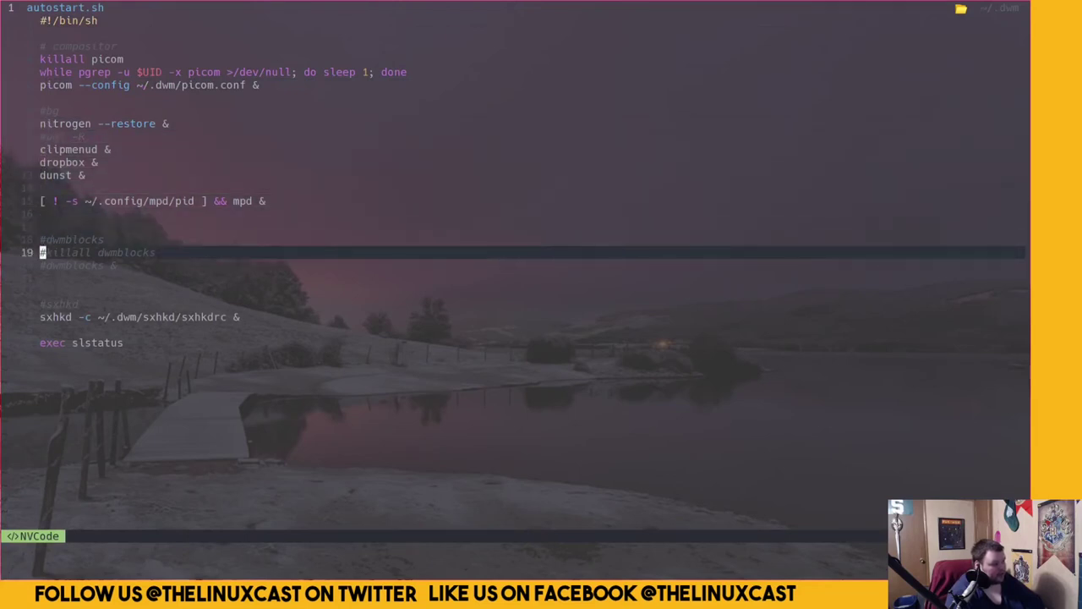
pyautogui.press('k')
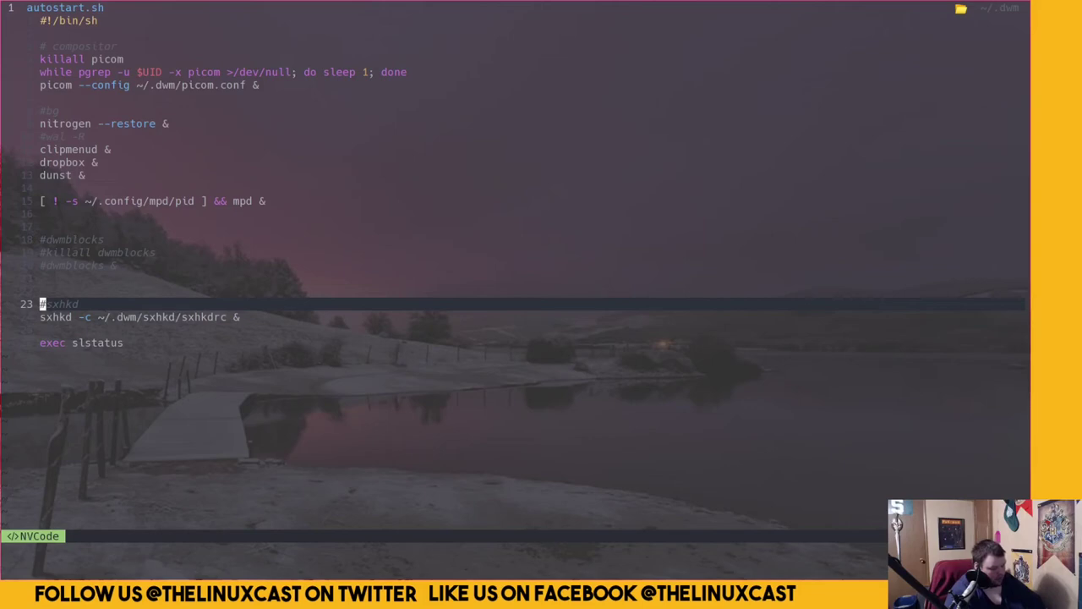
pyautogui.press('super+Return')
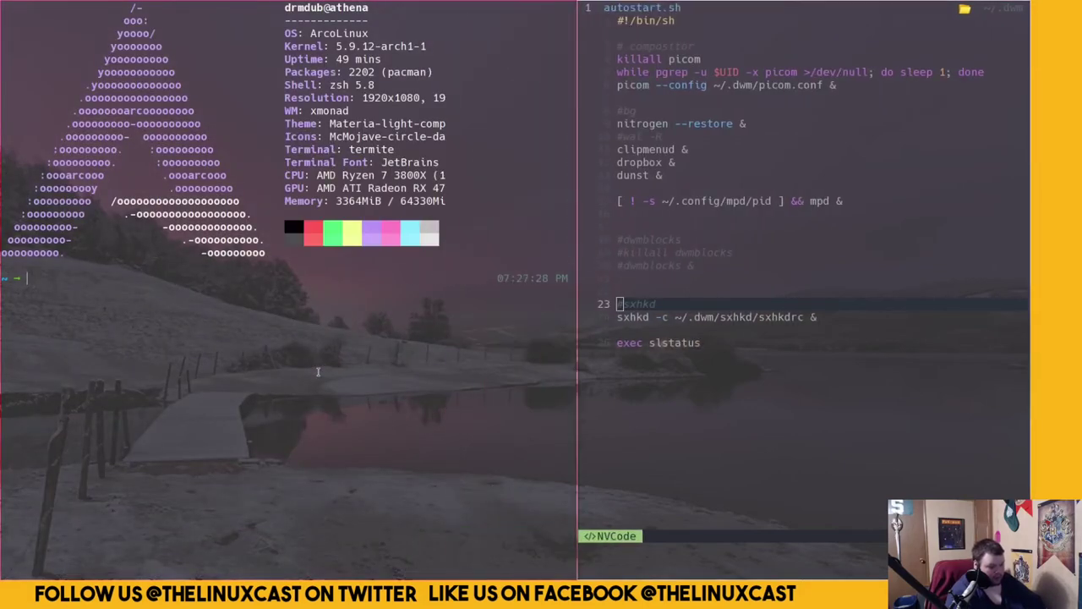
# Move into ~/.xmonad and create a new sxhkd folder there
pyautogui.press('super+l')
pyautogui.press('super+l')
pyautogui.press('super+l')
pyautogui.write('cd .z')
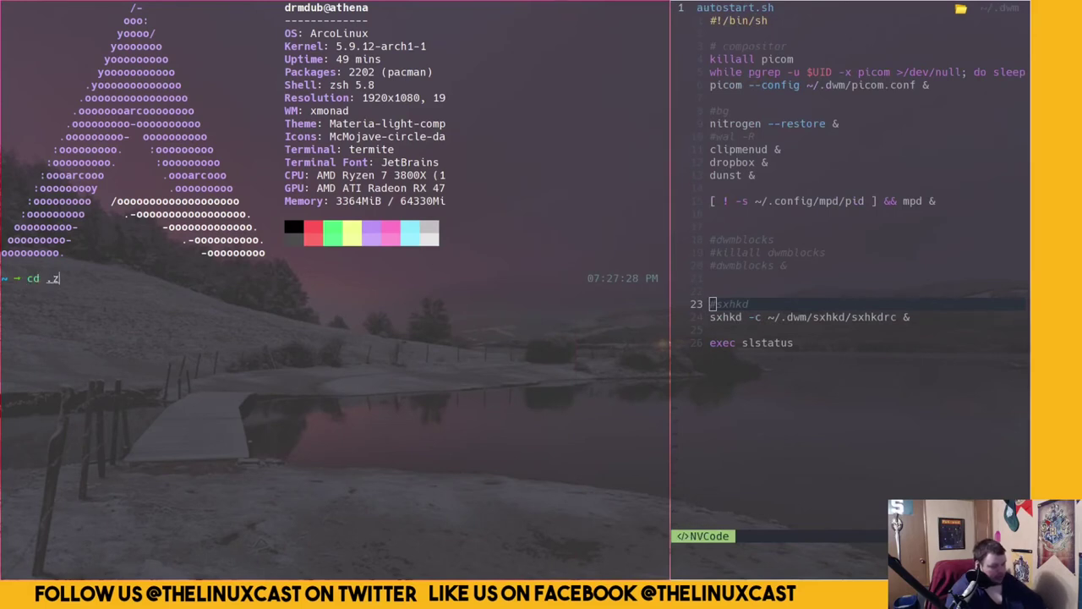
pyautogui.press('BackSpace')
pyautogui.write('xmonad/')
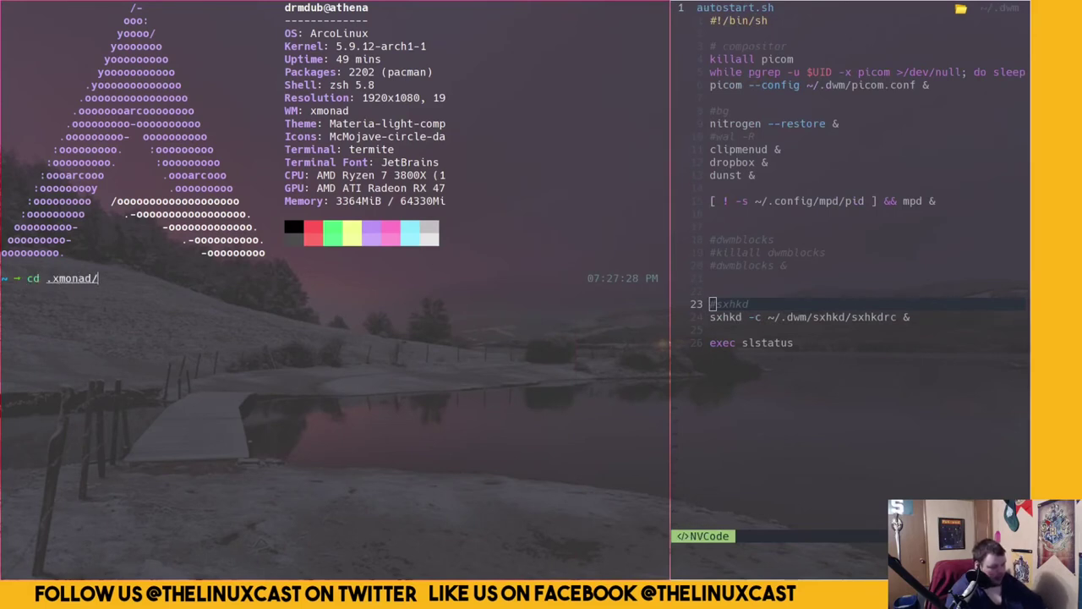
pyautogui.press('Return')
pyautogui.write('mkdir')
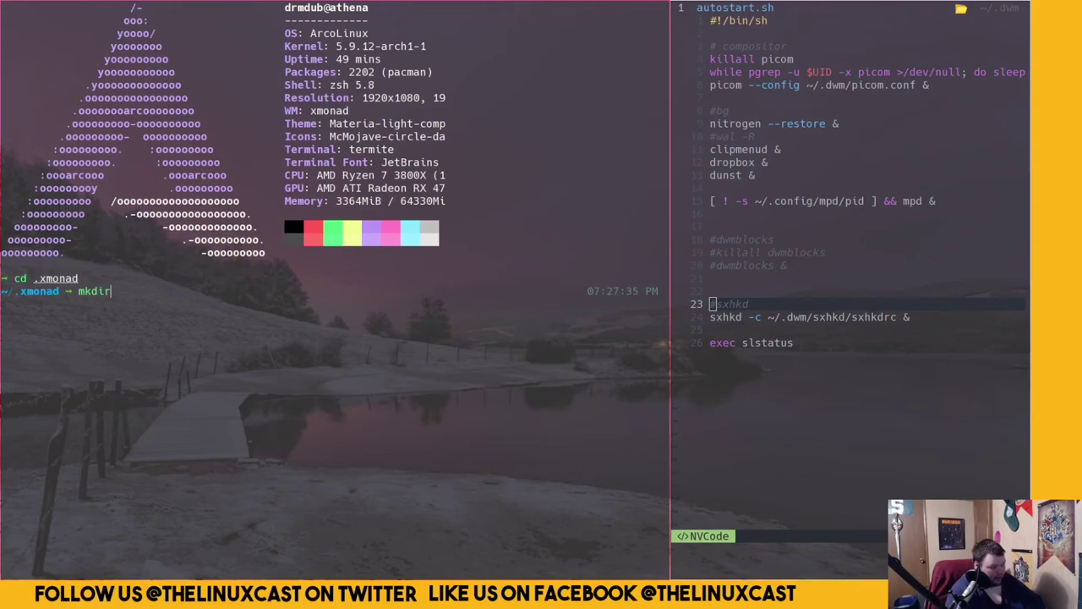
pyautogui.write(' sxhkd')
pyautogui.press('Return')
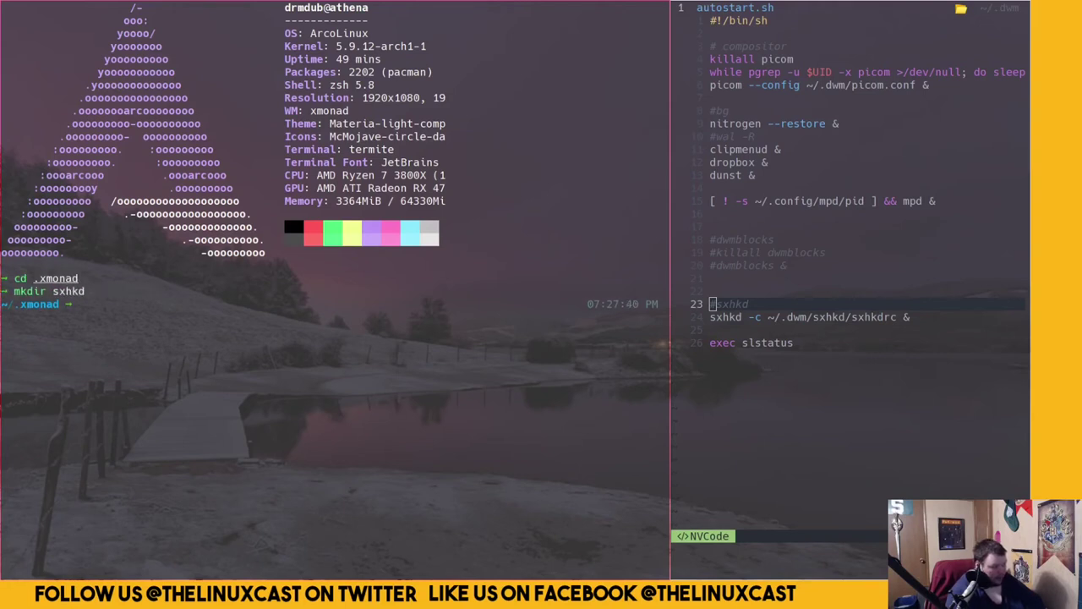
# Enter the sxhkd folder and create an empty sxhkdrc file with touch
pyautogui.write('cd ')
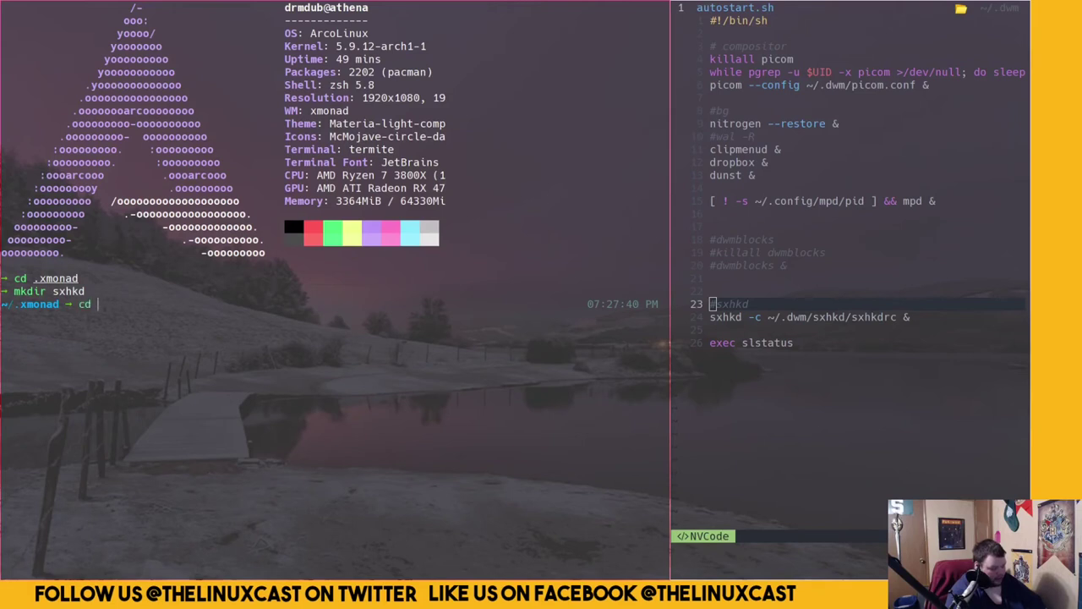
pyautogui.write('sxhkd')
pyautogui.press('Return')
pyautogui.write('touc')
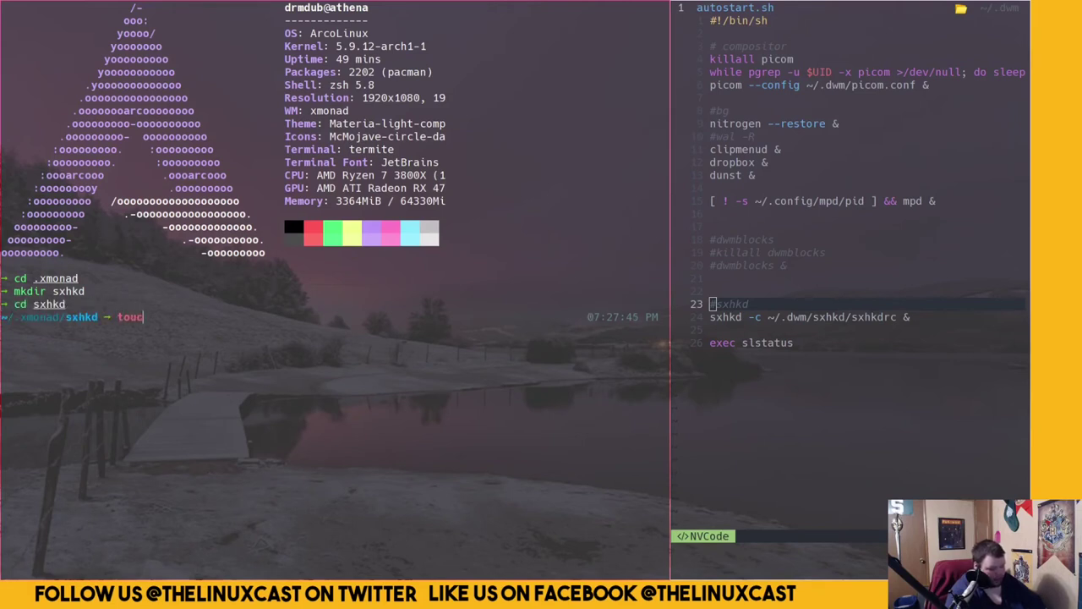
pyautogui.write('h sxhkdrc')
pyautogui.press('Return')
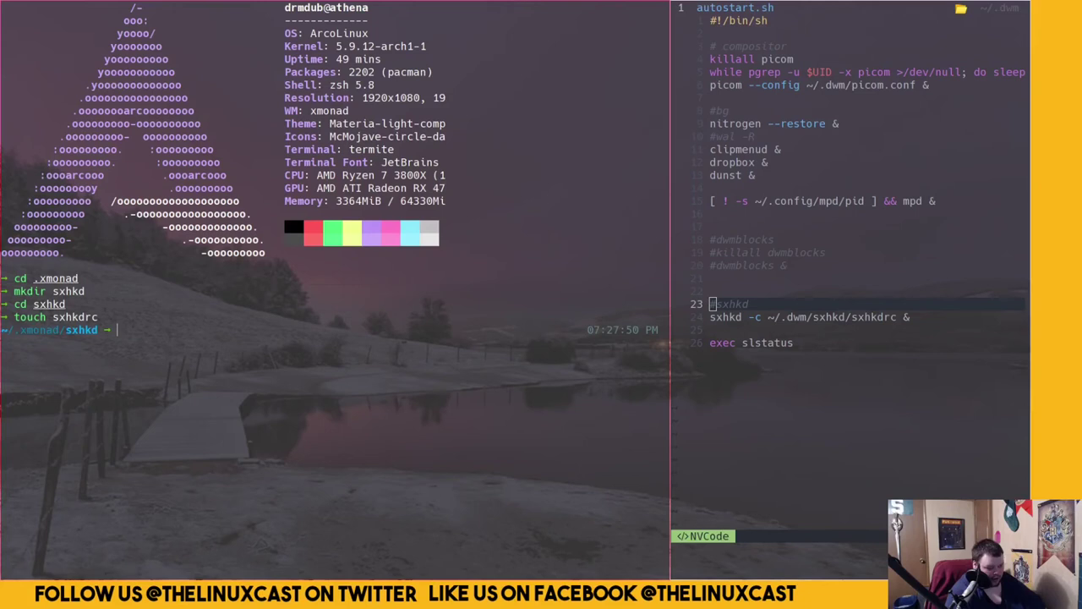
# Close the autostart.sh editor window and open the new empty sxhkdrc in Neovim
pyautogui.press('super+shift+c')
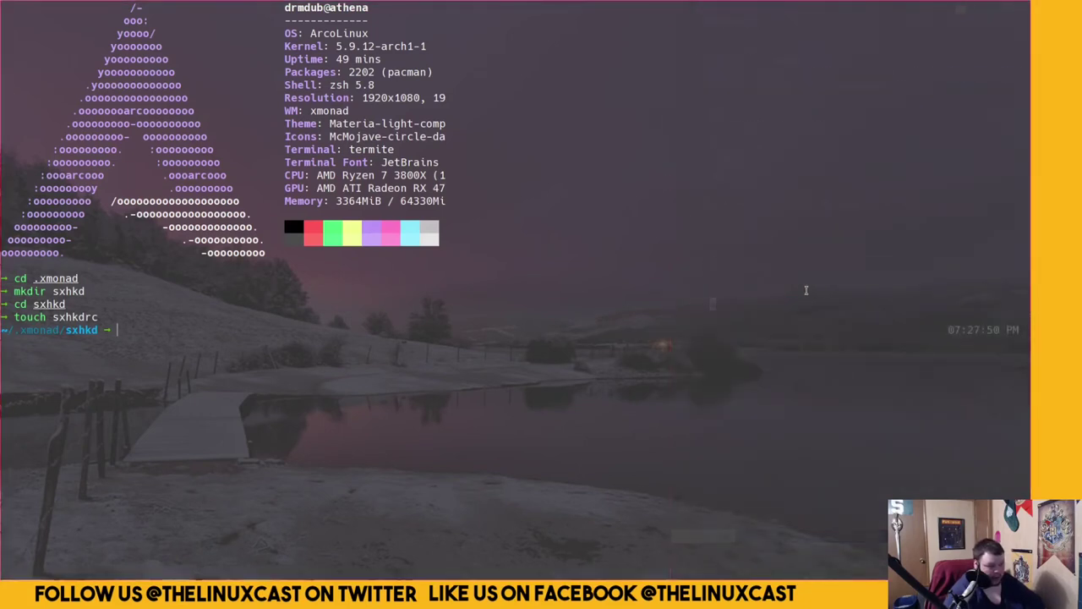
pyautogui.write('v sxhkdrc')
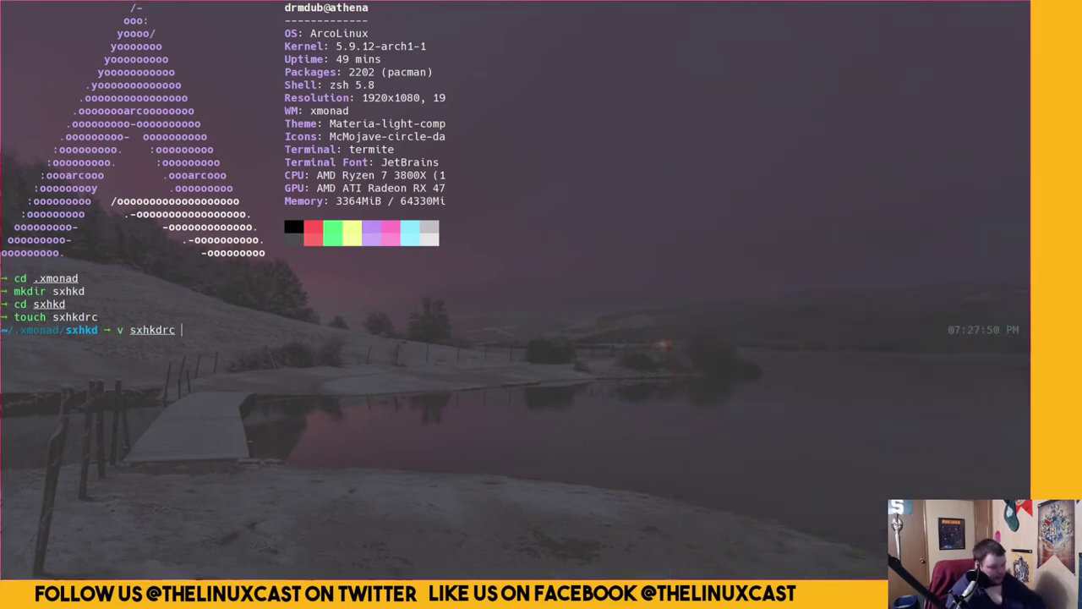
pyautogui.press('Return')
# Open ~/.dwm/sxhkd/sxhkdrc in a vertical split with :vs
pyautogui.write(':cs')
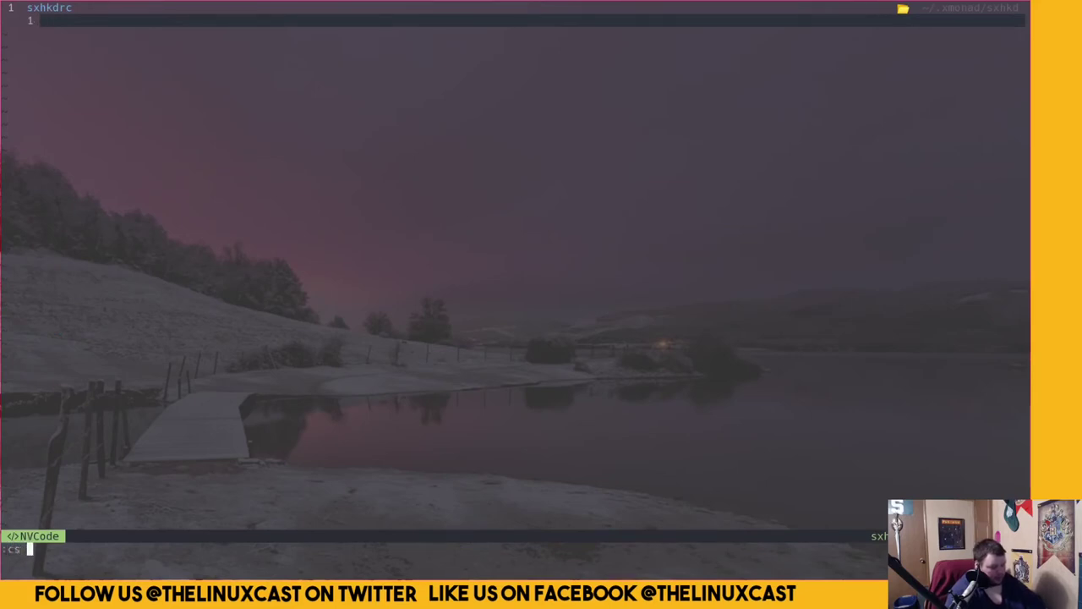
pyautogui.press('BackSpace')
pyautogui.press('BackSpace')
pyautogui.write('vs')
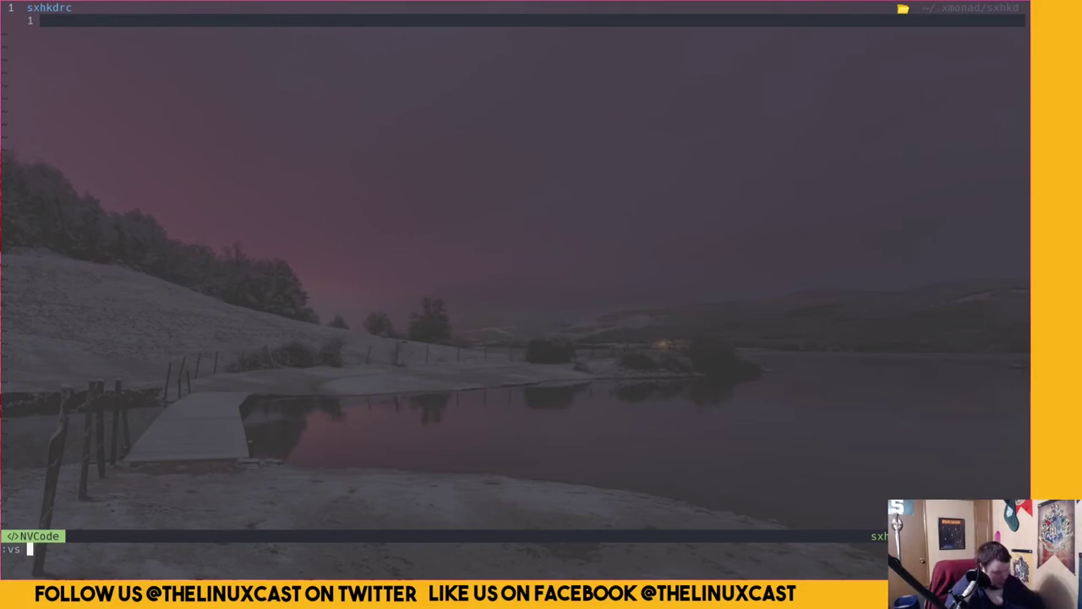
pyautogui.write('~/.dwm/sxhkd/sxhkdrc')
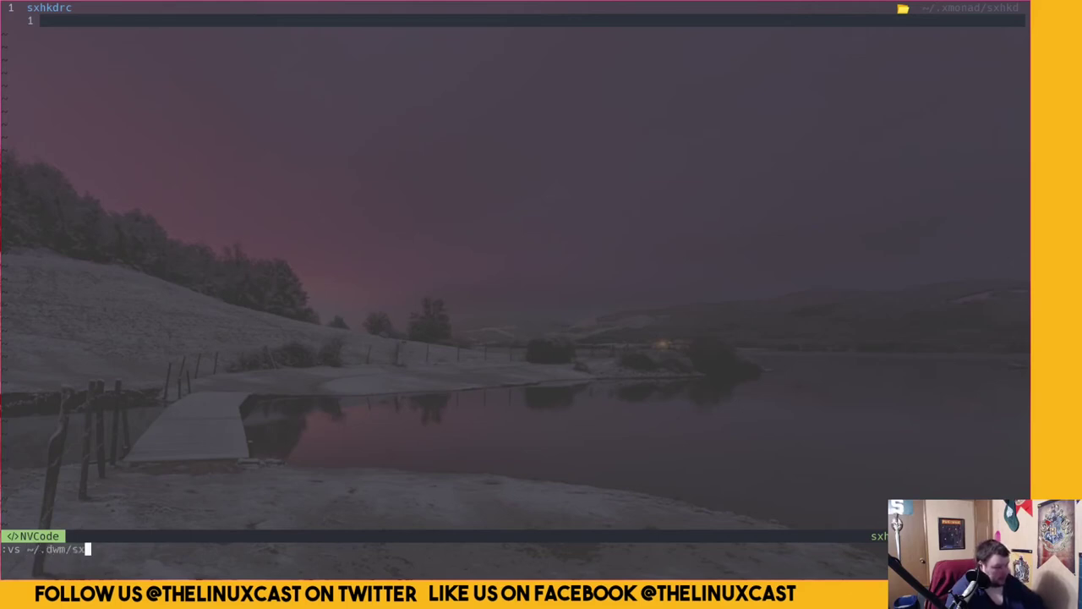
pyautogui.press('Return')
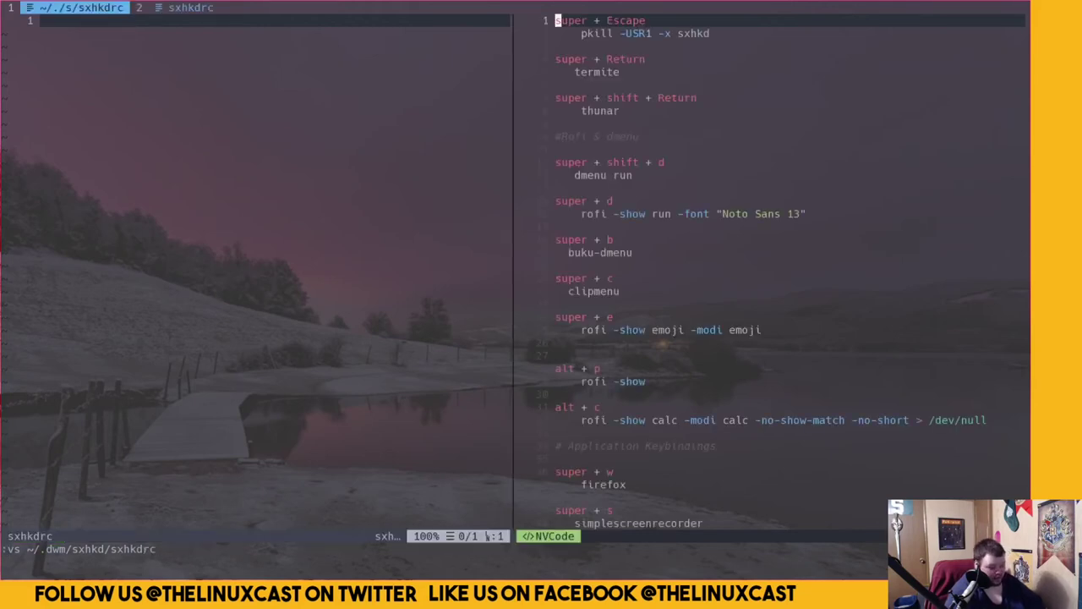
# Scroll the old dwm keybindings down to line 126 and prefix the wal -t line with #
pyautogui.press('j')
pyautogui.press('j')
pyautogui.press('j')
pyautogui.press('j')
pyautogui.press('j')
pyautogui.press('j')
pyautogui.press('j')
pyautogui.press('j')
pyautogui.press('j')
pyautogui.press('j')
pyautogui.press('j')
pyautogui.press('j')
pyautogui.press('j')
pyautogui.press('j')
pyautogui.press('j')
pyautogui.press('j')
pyautogui.press('j')
pyautogui.press('j')
pyautogui.press('j')
pyautogui.press('j')
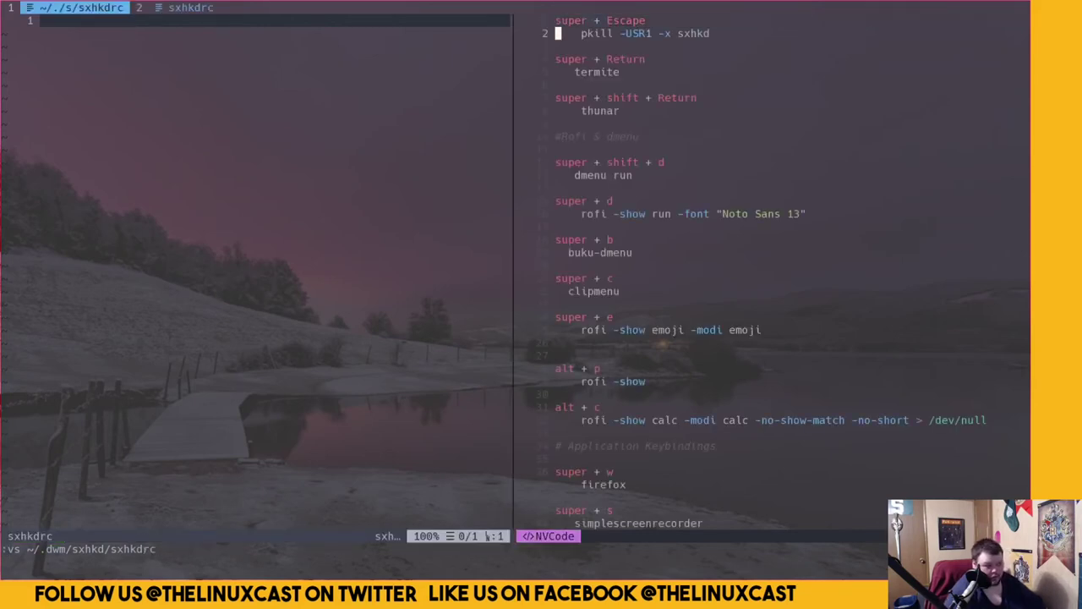
pyautogui.press('j')
pyautogui.press('j')
pyautogui.press('j')
pyautogui.press('j')
pyautogui.press('j')
pyautogui.press('j')
pyautogui.press('j')
pyautogui.press('j')
pyautogui.press('j')
pyautogui.press('j')
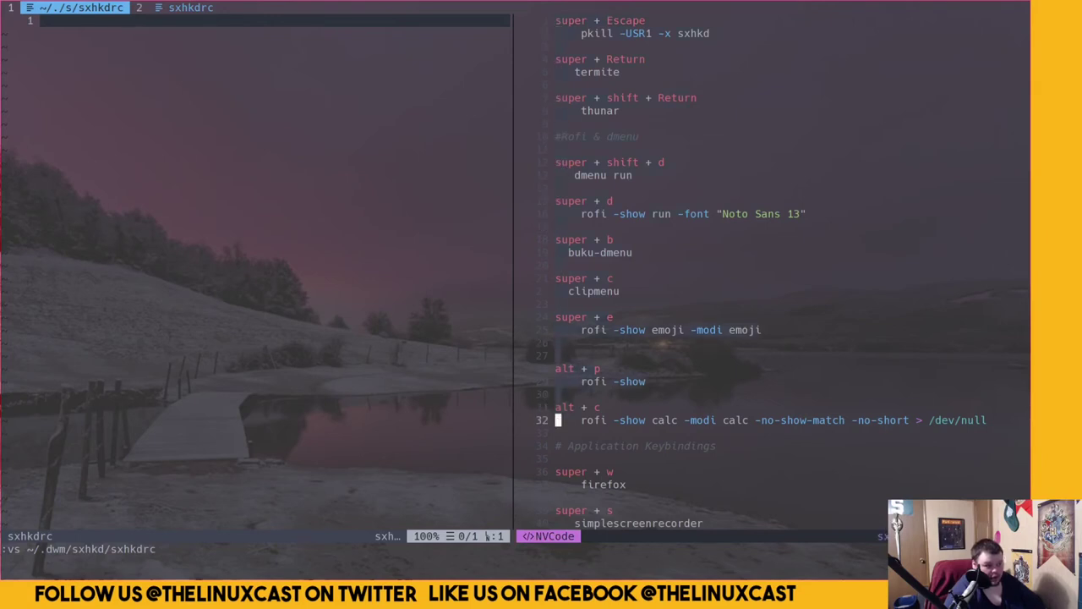
pyautogui.press('j')
pyautogui.press('j')
pyautogui.press('j')
pyautogui.press('j')
pyautogui.press('j')
pyautogui.press('j')
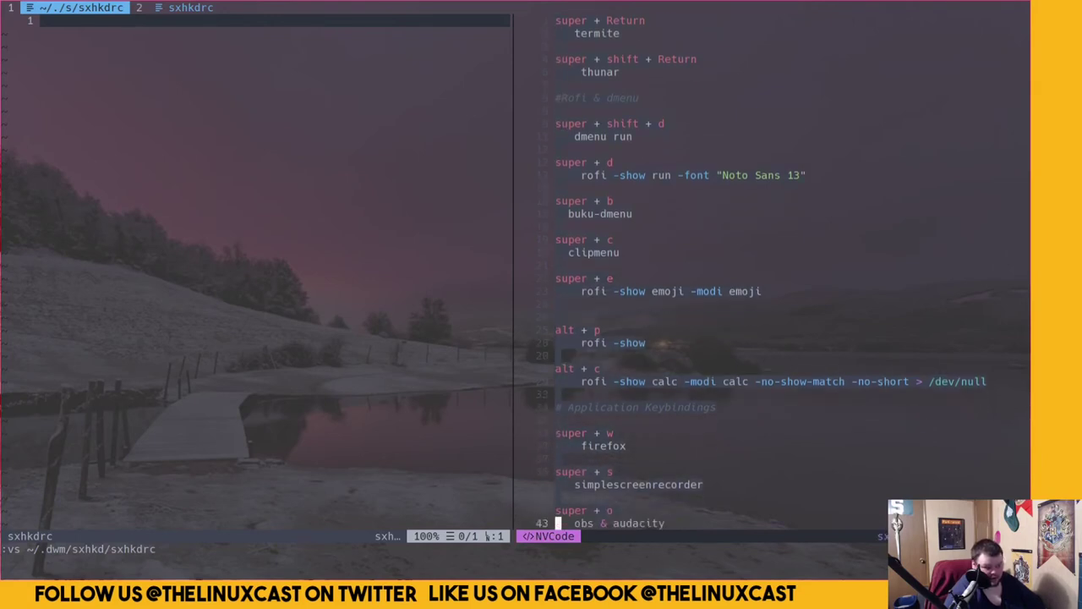
pyautogui.press('j')
pyautogui.press('j')
pyautogui.press('j')
pyautogui.press('j')
pyautogui.press('j')
pyautogui.press('j')
pyautogui.press('j')
pyautogui.press('j')
pyautogui.press('j')
pyautogui.press('j')
pyautogui.press('j')
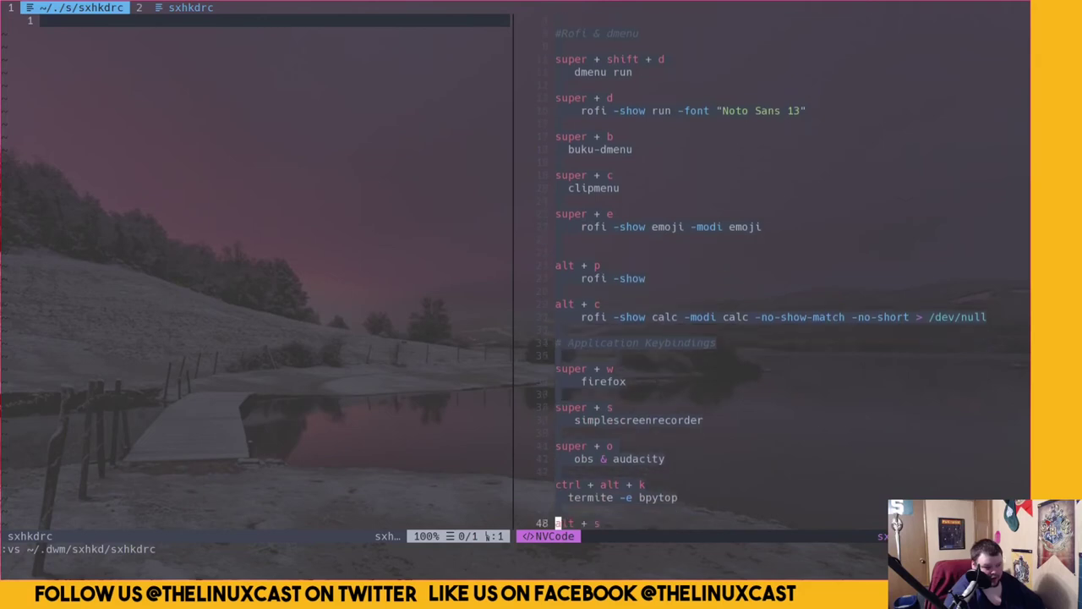
pyautogui.press('j')
pyautogui.press('j')
pyautogui.press('j')
pyautogui.press('j')
pyautogui.press('j')
pyautogui.press('j')
pyautogui.press('j')
pyautogui.press('j')
pyautogui.press('j')
pyautogui.press('j')
pyautogui.press('j')
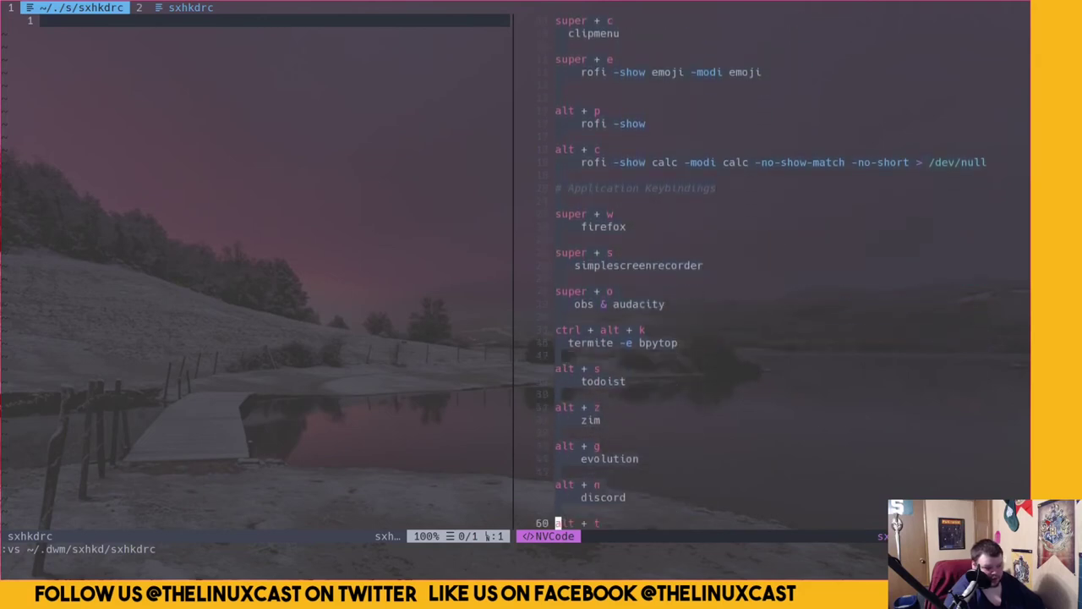
pyautogui.press('j')
pyautogui.press('j')
pyautogui.press('j')
pyautogui.press('j')
pyautogui.press('j')
pyautogui.press('j')
pyautogui.press('j')
pyautogui.press('j')
pyautogui.press('j')
pyautogui.press('j')
pyautogui.press('j')
pyautogui.press('j')
pyautogui.press('j')
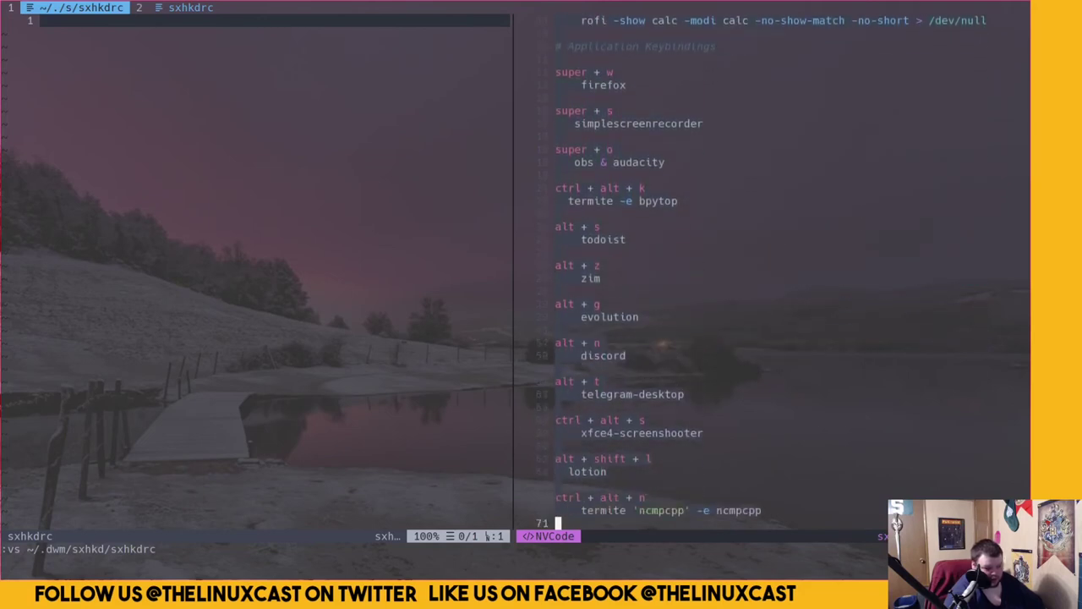
pyautogui.press('k')
pyautogui.press('k')
pyautogui.press('k')
pyautogui.press('k')
pyautogui.press('k')
pyautogui.press('k')
pyautogui.press('k')
pyautogui.press('k')
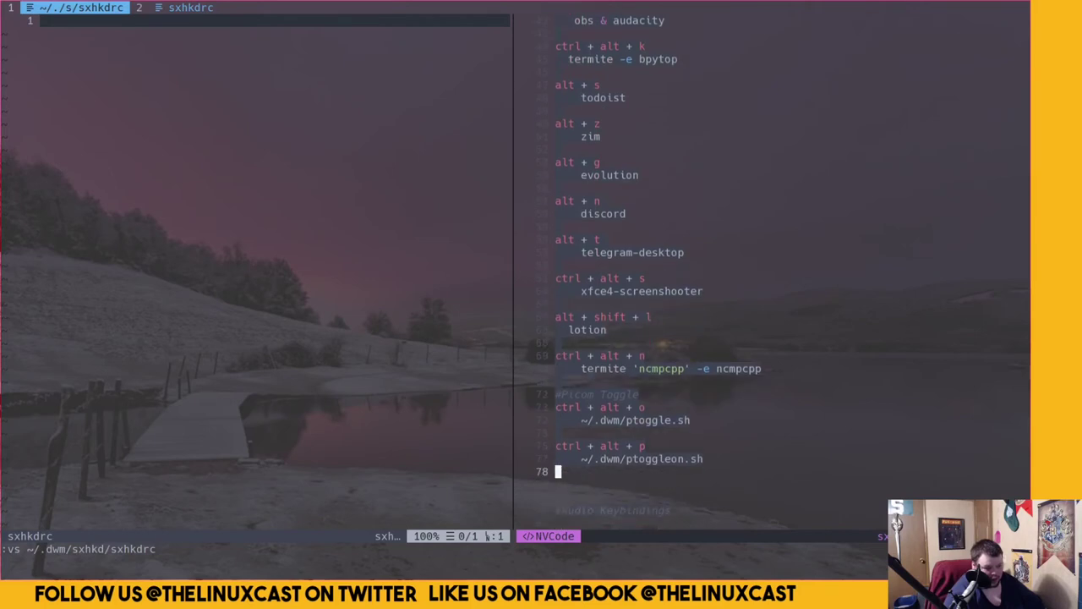
pyautogui.press('j')
pyautogui.press('j')
pyautogui.press('j')
pyautogui.press('j')
pyautogui.press('j')
pyautogui.press('j')
pyautogui.press('j')
pyautogui.press('j')
pyautogui.press('j')
pyautogui.press('j')
pyautogui.press('j')
pyautogui.press('j')
pyautogui.press('j')
pyautogui.press('j')
pyautogui.press('j')
pyautogui.press('j')
pyautogui.press('j')
pyautogui.press('j')
pyautogui.press('j')
pyautogui.press('j')
pyautogui.press('j')
pyautogui.press('j')
pyautogui.press('j')
pyautogui.press('j')
pyautogui.press('j')
pyautogui.press('j')
pyautogui.press('j')
pyautogui.press('j')
pyautogui.press('j')
pyautogui.press('j')
pyautogui.press('j')
pyautogui.press('j')
pyautogui.press('j')
pyautogui.press('j')
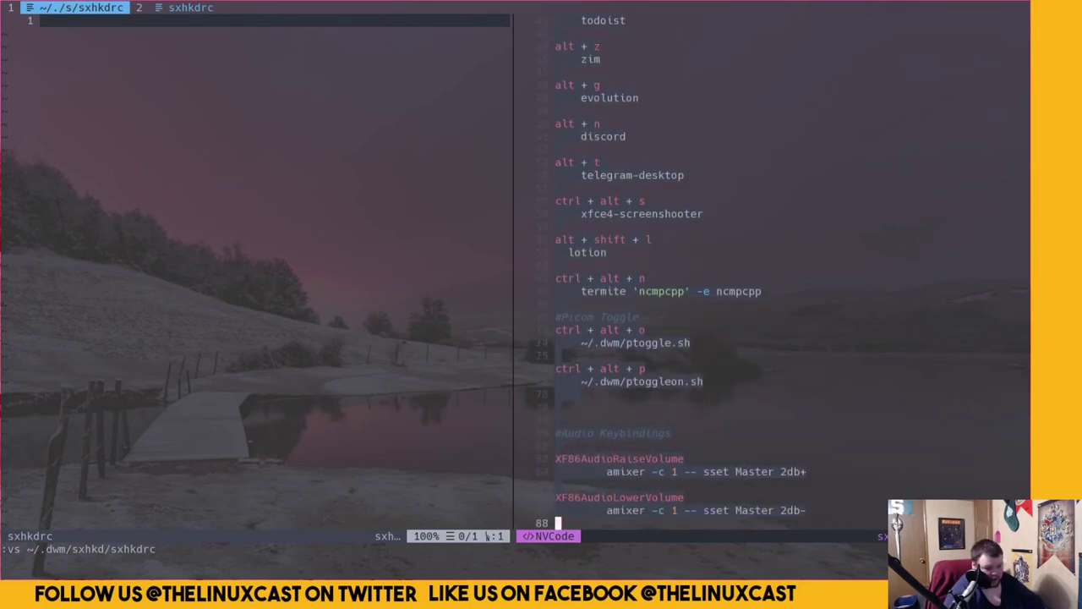
pyautogui.press('j')
pyautogui.press('j')
pyautogui.press('j')
pyautogui.press('j')
pyautogui.press('j')
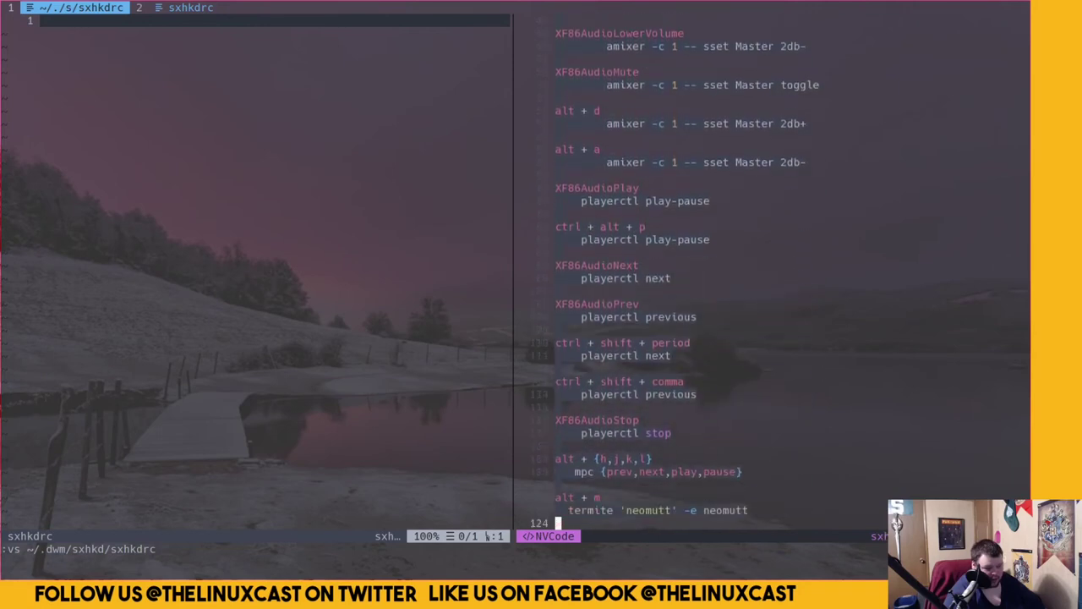
pyautogui.write('#')
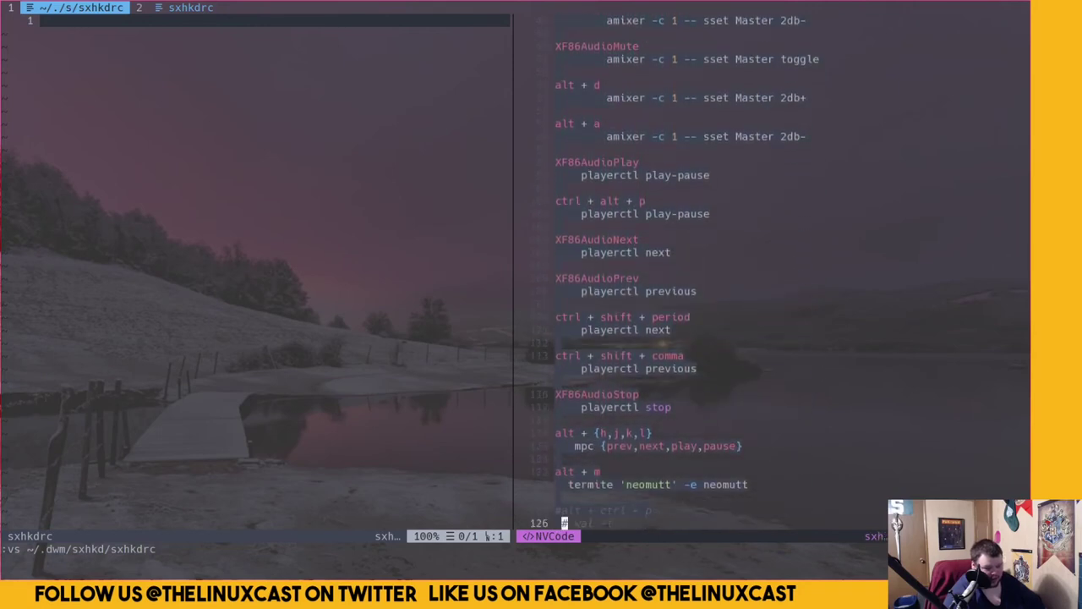
pyautogui.press('l')
pyautogui.press('l')
pyautogui.press('l')
pyautogui.press('l')
pyautogui.press('l')
pyautogui.press('l')
pyautogui.press('l')
pyautogui.press('l')
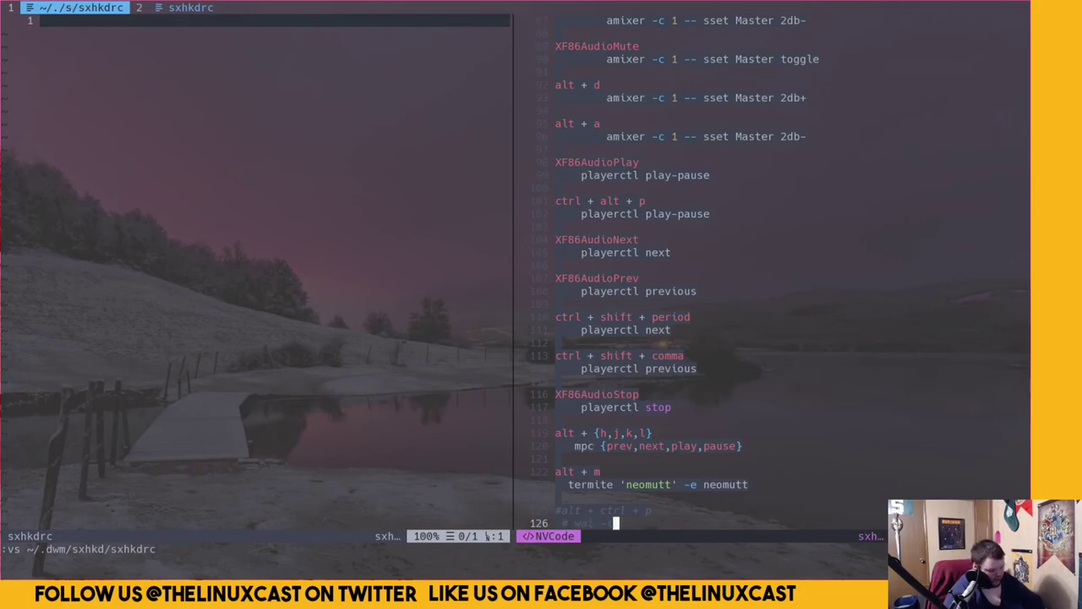
# Try copying the old keybindings, accidentally pasting duplicate super + Escape lines into the old config
pyautogui.press('g')
pyautogui.press('g')
pyautogui.press('y')
pyautogui.press('G')
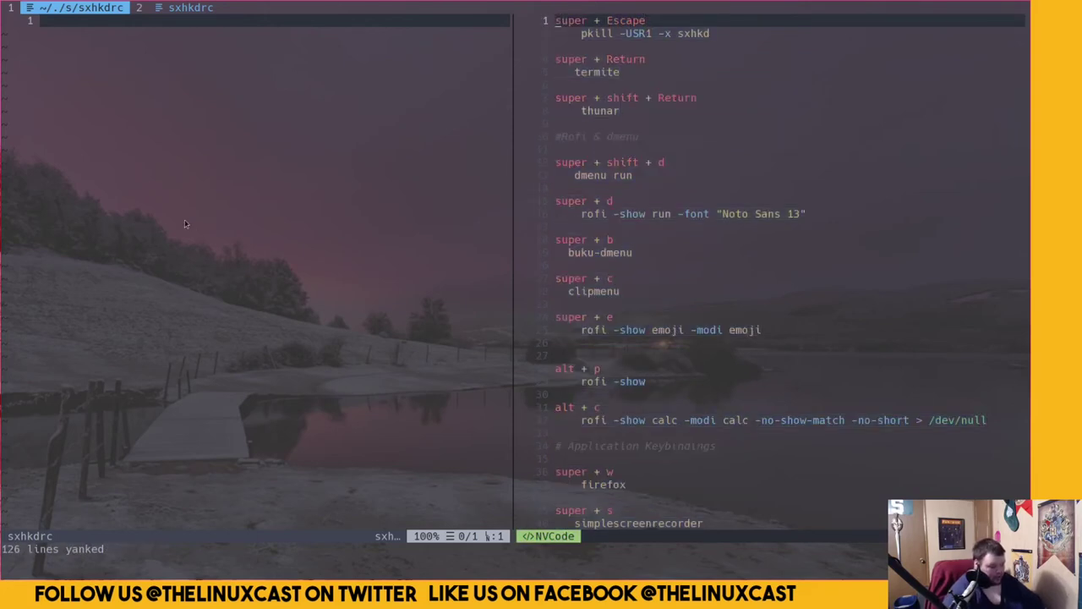
pyautogui.press('y')
pyautogui.press('j')
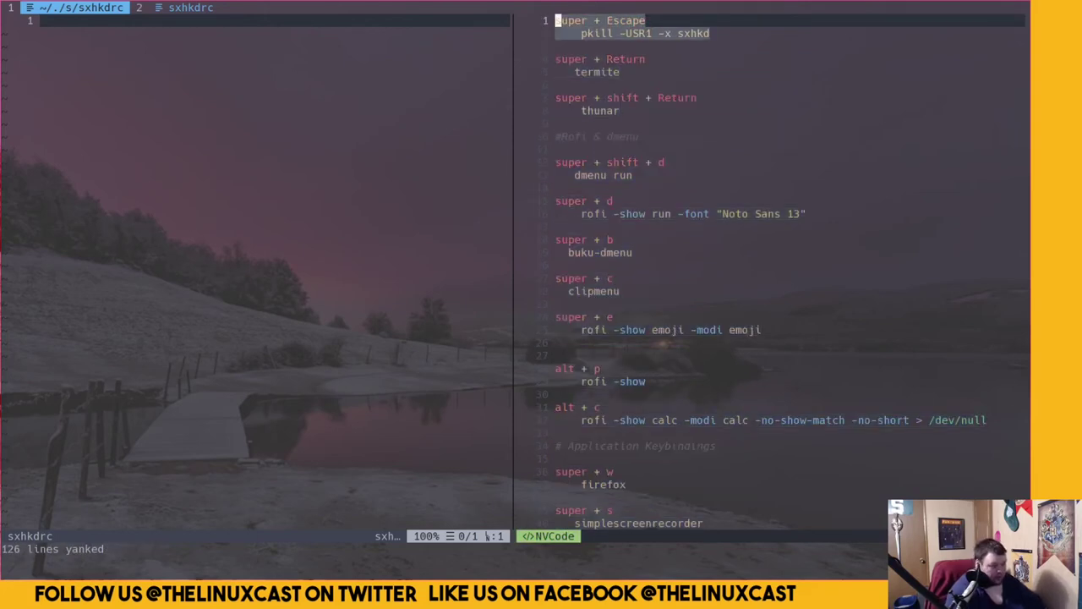
pyautogui.hotkey('ctrl', 'h')
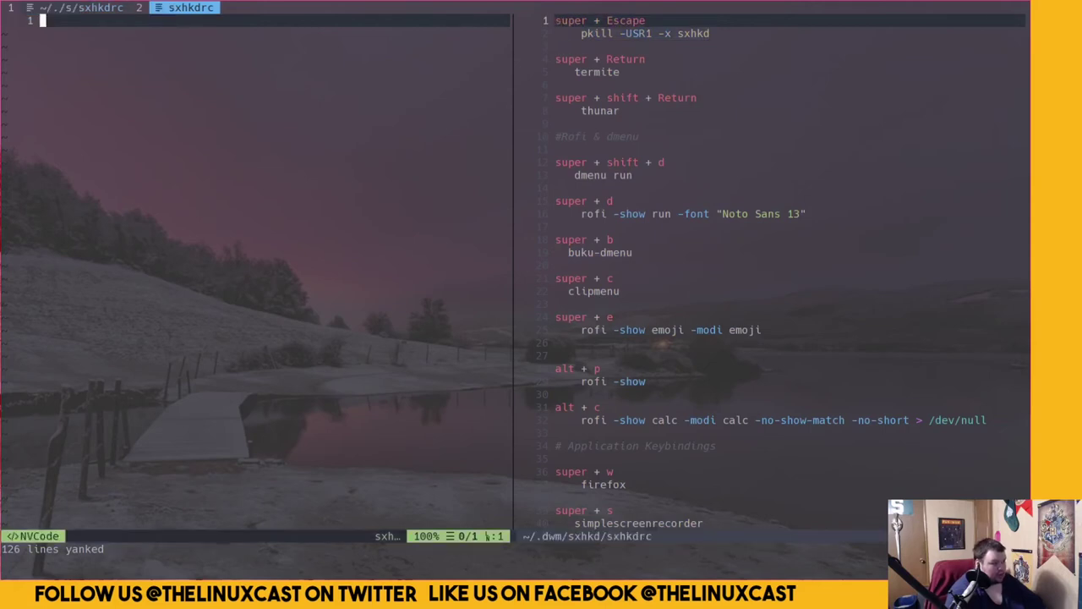
pyautogui.hotkey('ctrl', 'g')
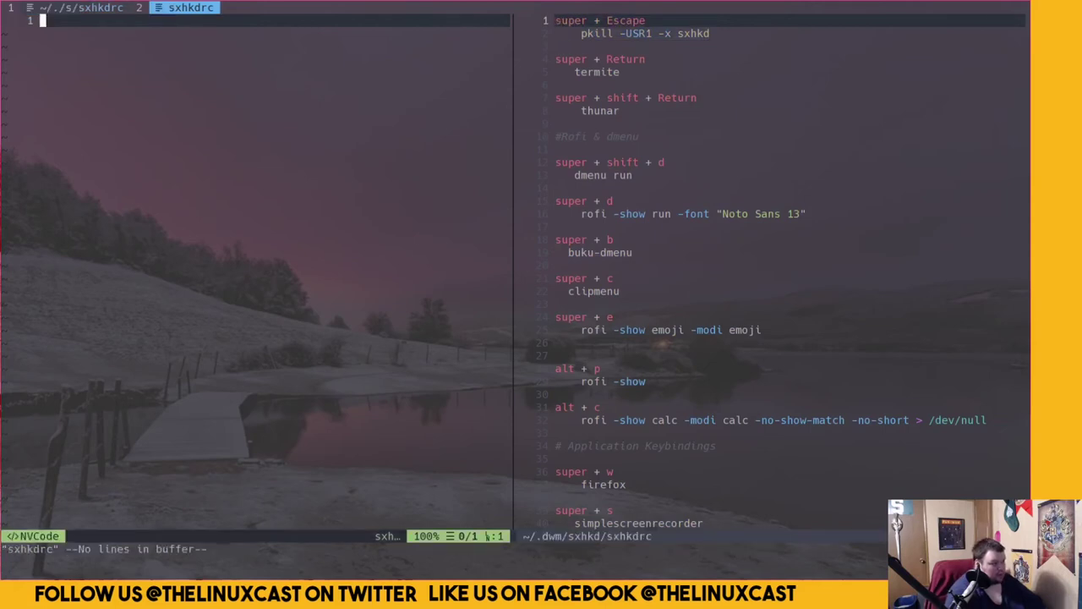
pyautogui.hotkey('ctrl', 'l')
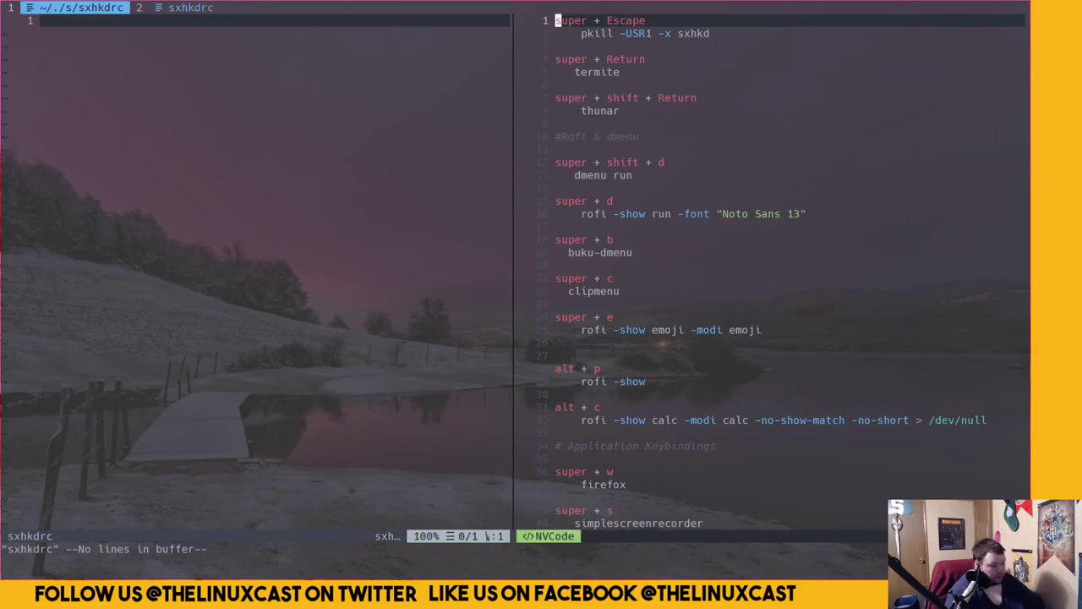
pyautogui.press('y')
pyautogui.press('j')
pyautogui.press('p')
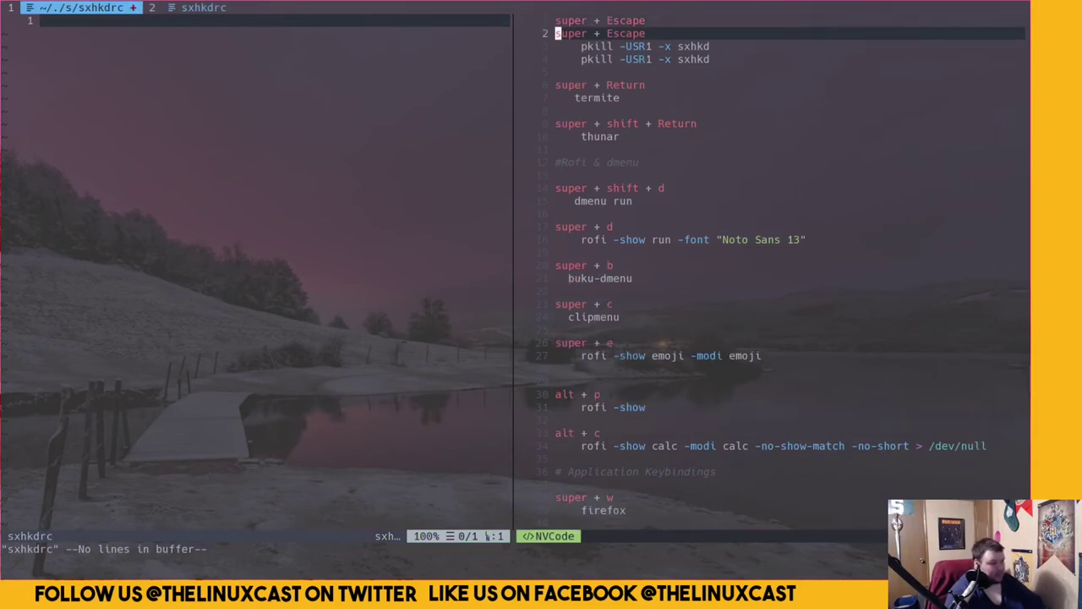
pyautogui.scroll(-4, 696, 290)
pyautogui.scroll(4, 696, 290)
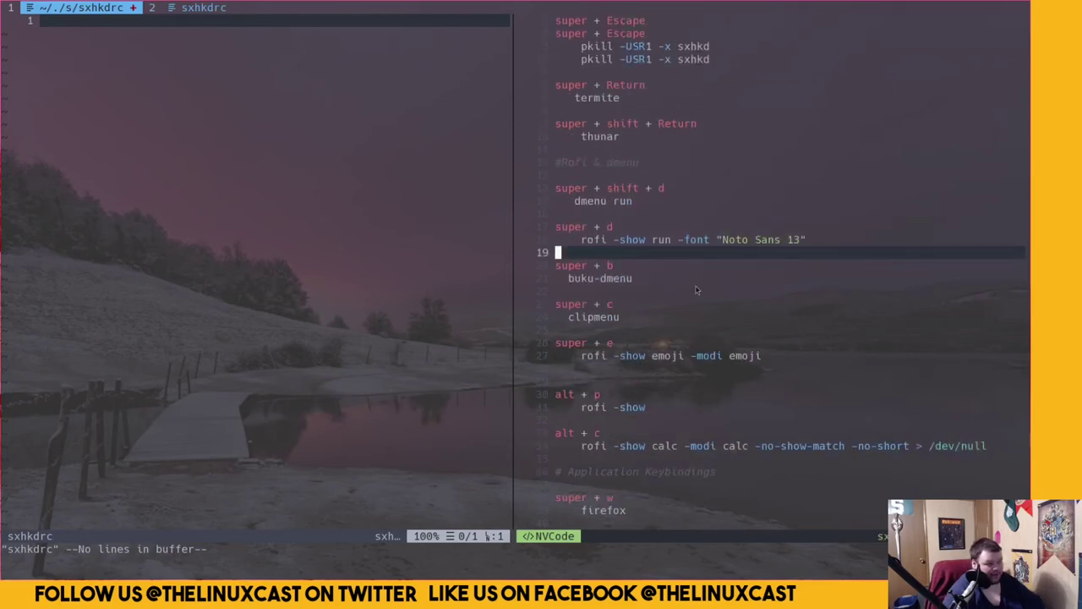
# Undo the stray paste, yank all 126 lines, and paste them into the new sxhkdrc
pyautogui.press('u')
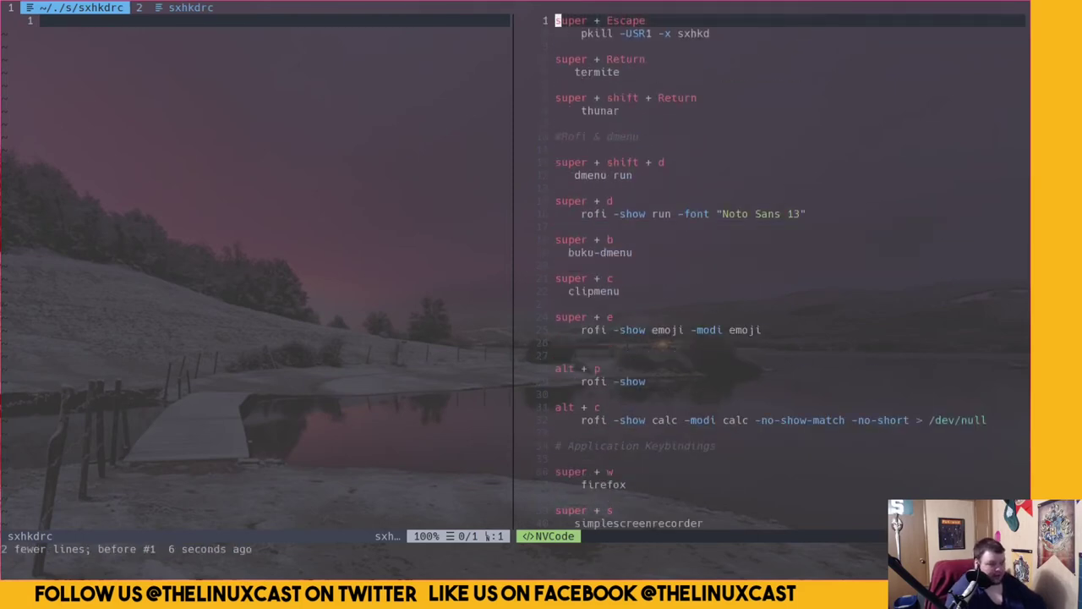
pyautogui.hotkey('shift', 'v')
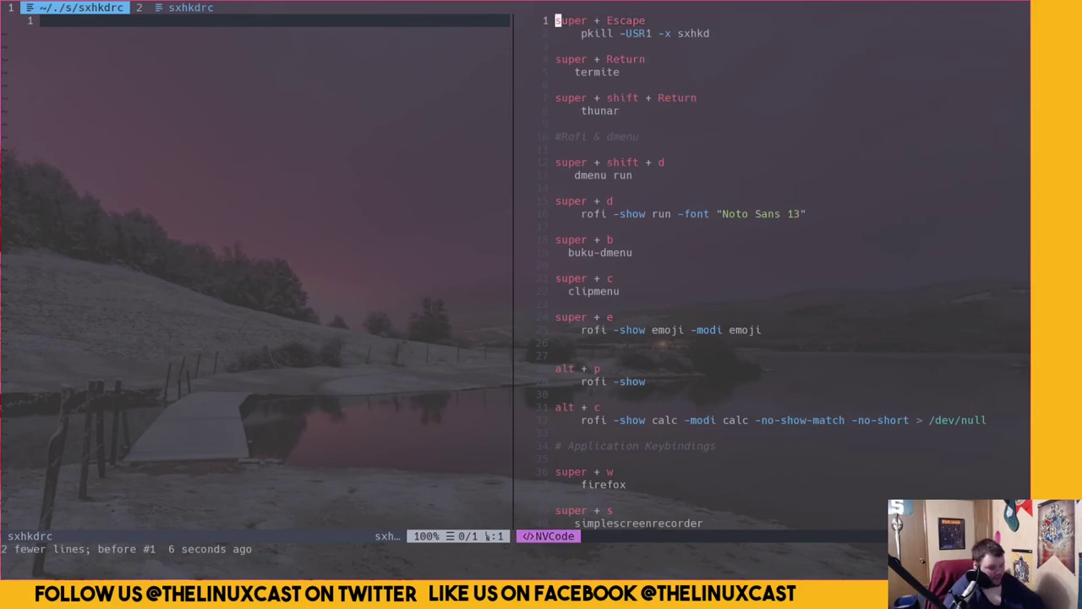
pyautogui.hotkey('shift', 'g')
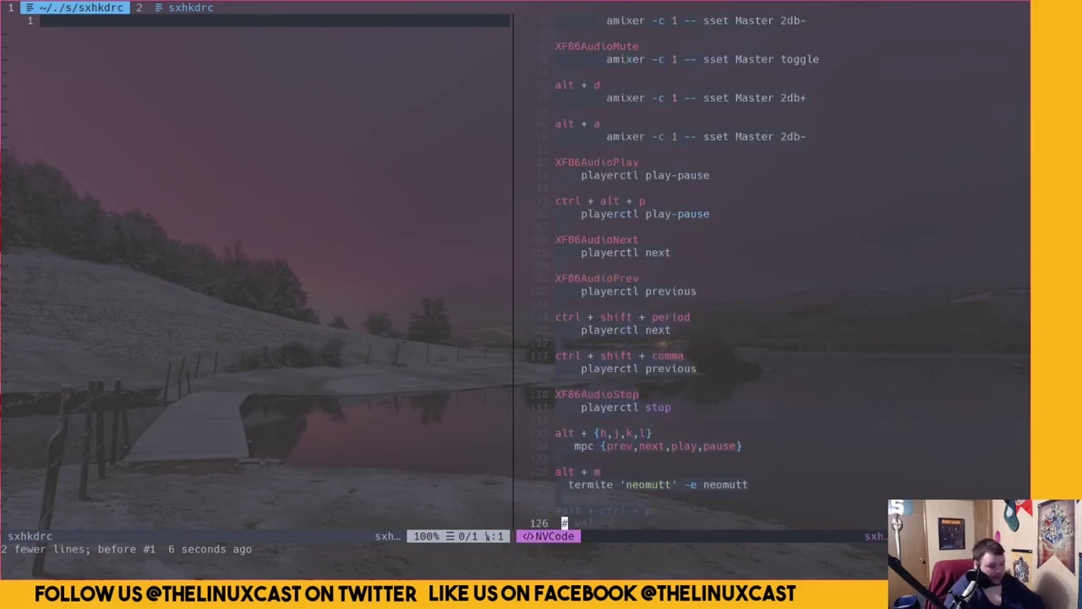
pyautogui.press('y')
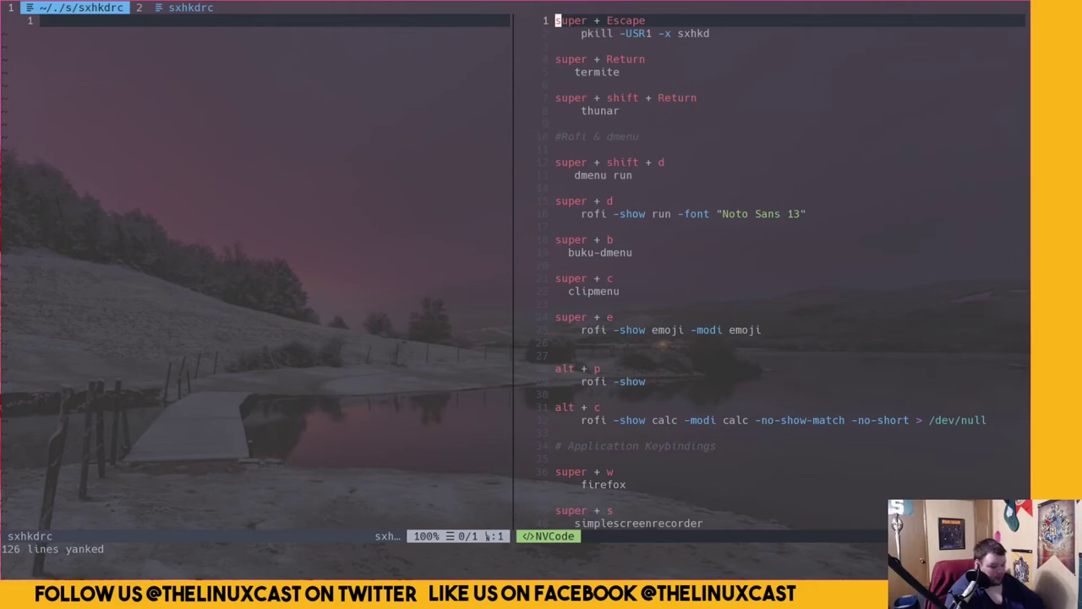
pyautogui.hotkey('ctrl', 'h')
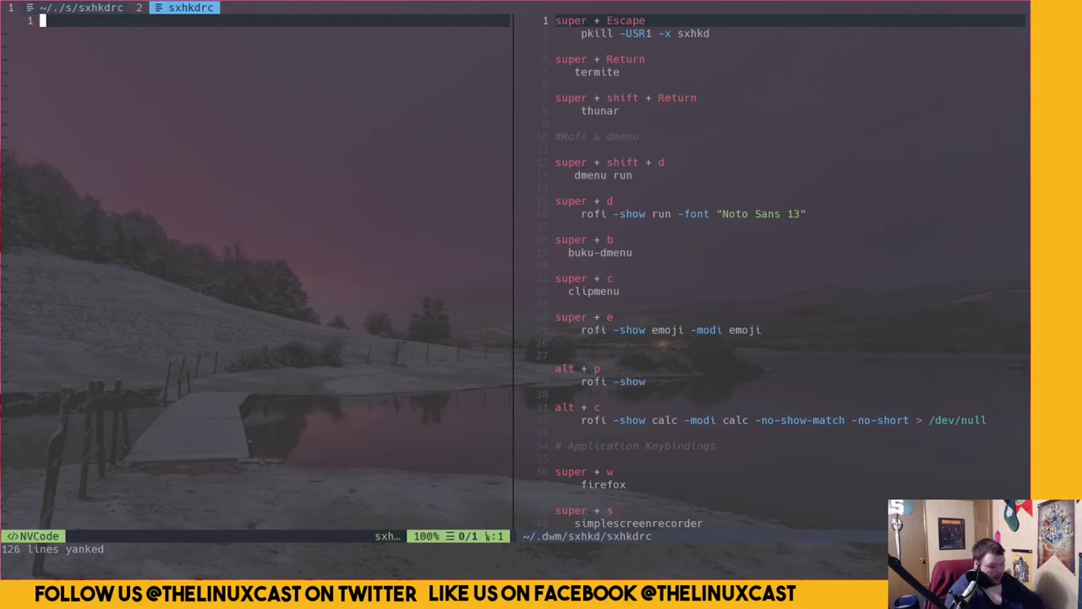
pyautogui.press('p')
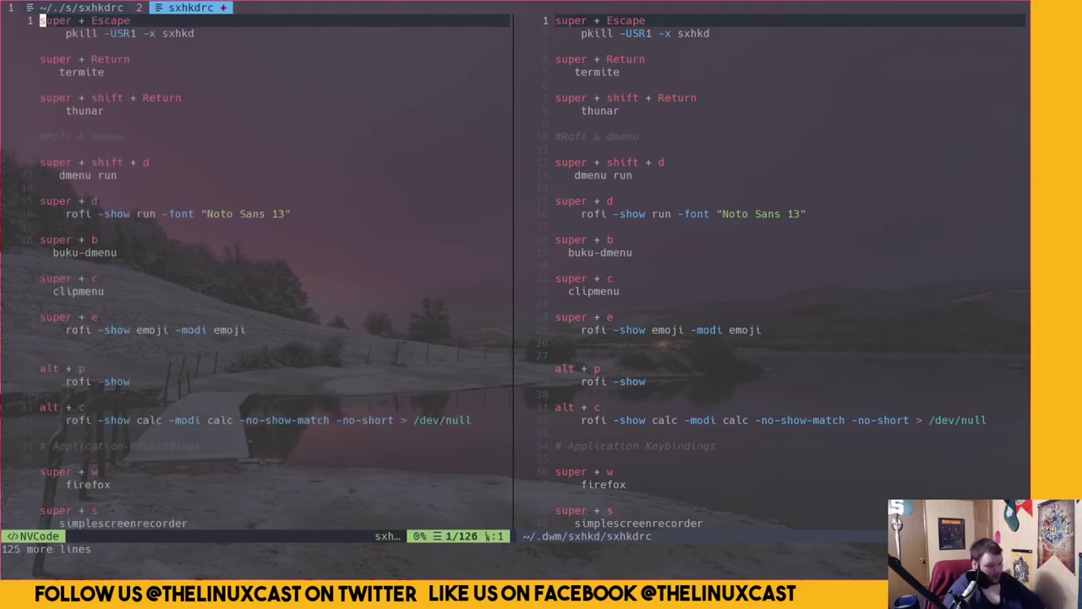
# Save the new sxhkdrc with :wq and quit the old config without saving using :q!
pyautogui.write(':wq')
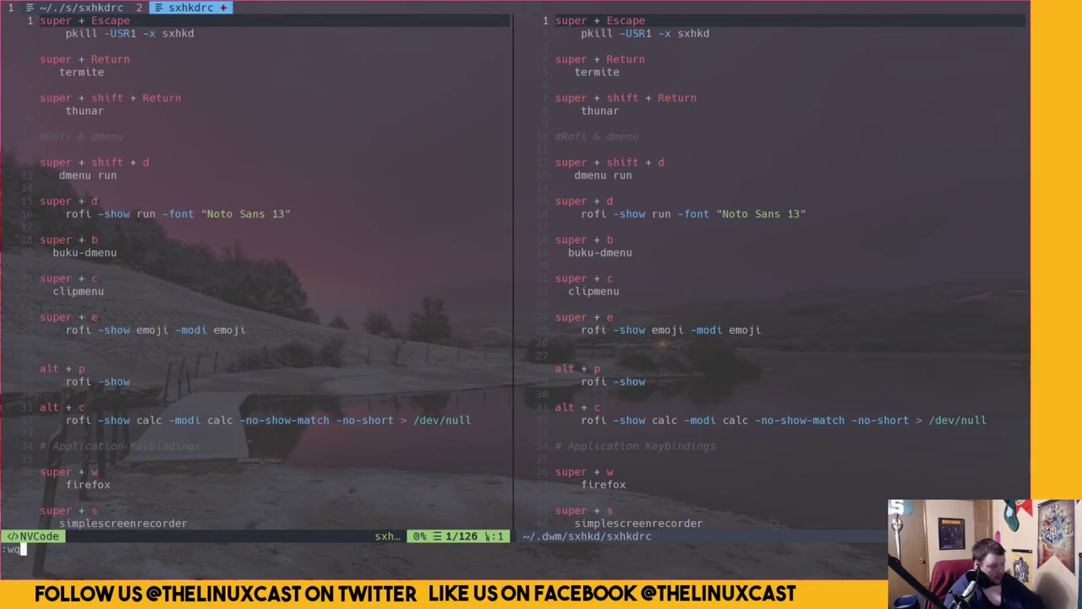
pyautogui.press('Return')
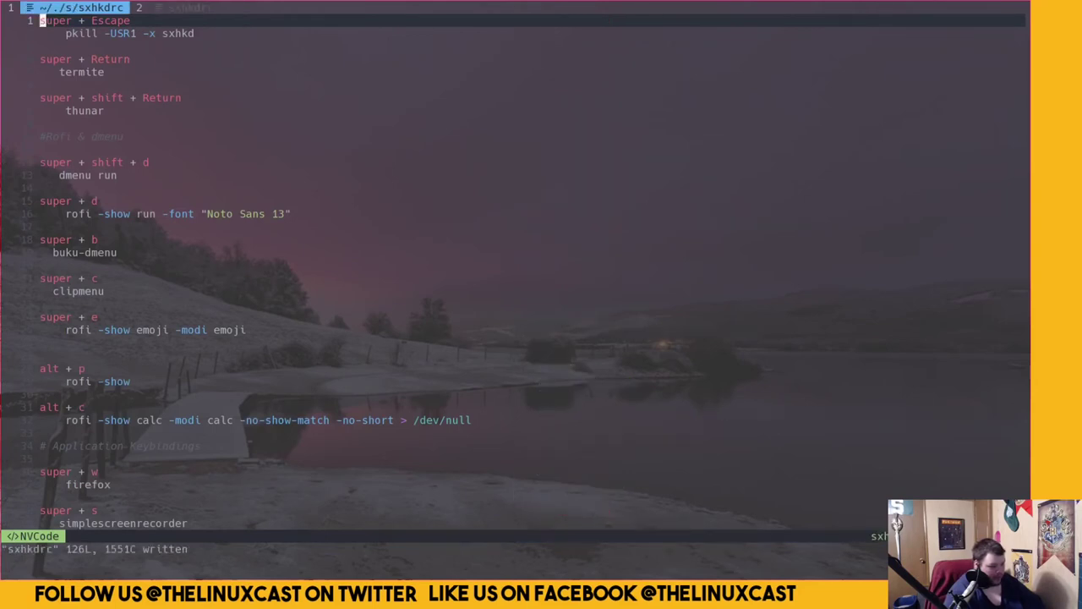
pyautogui.write(':wq')
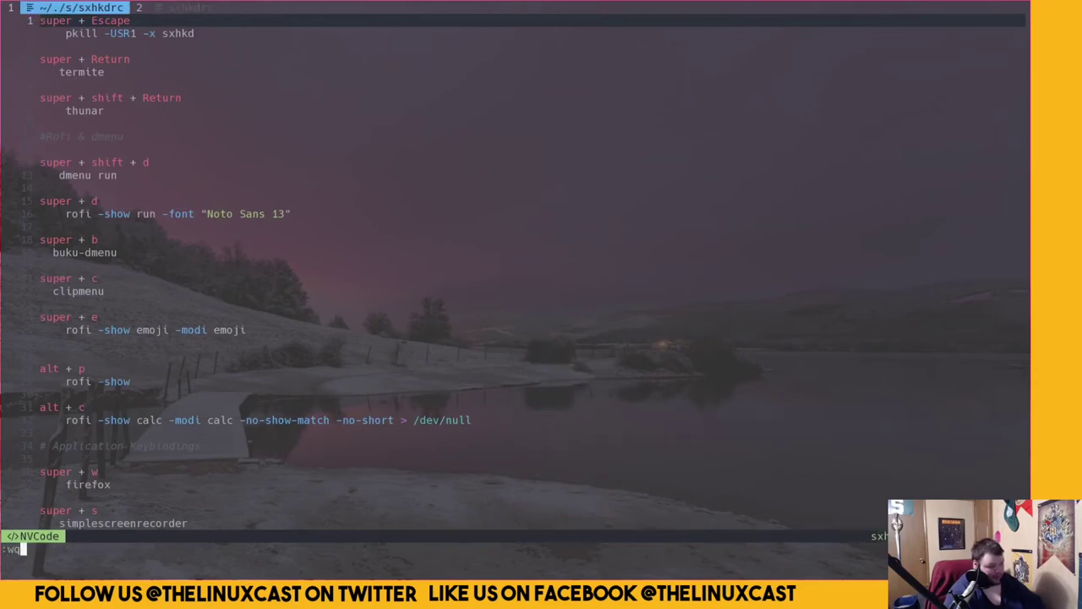
pyautogui.press('BackSpace')
pyautogui.press('BackSpace')
pyautogui.write('q!')
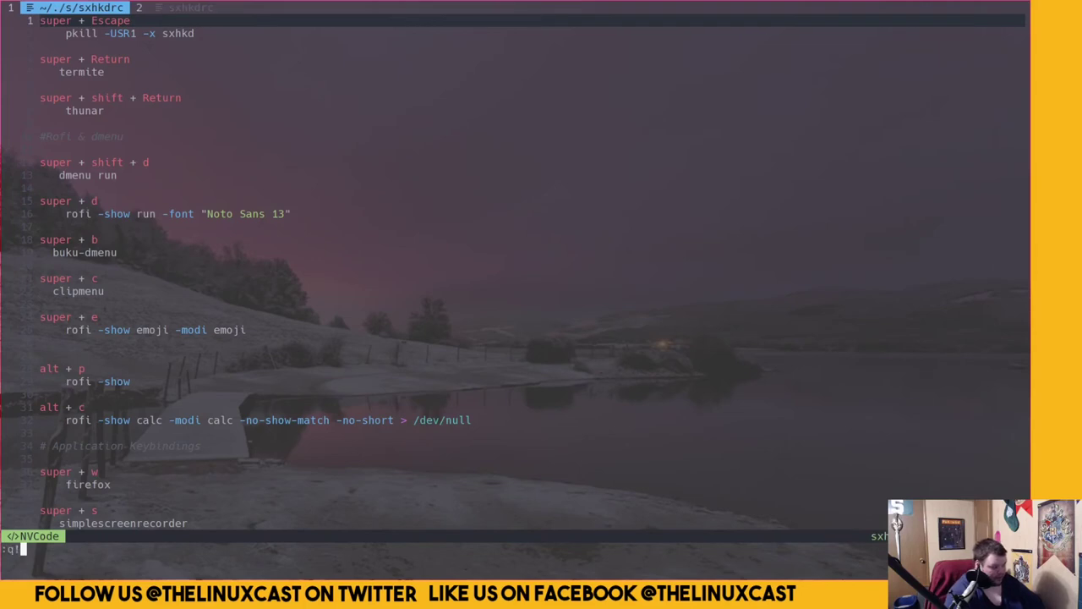
pyautogui.press('Return')
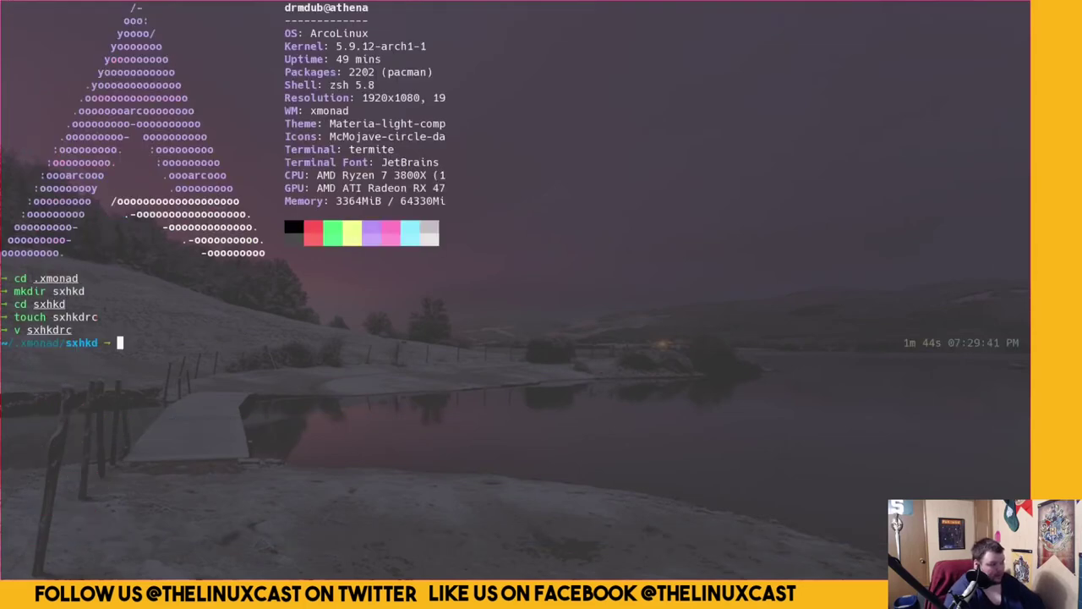
# Go up to ~/.xmonad and open xmonad.hs in Neovim
pyautogui.write('cd ..')
pyautogui.press('Return')
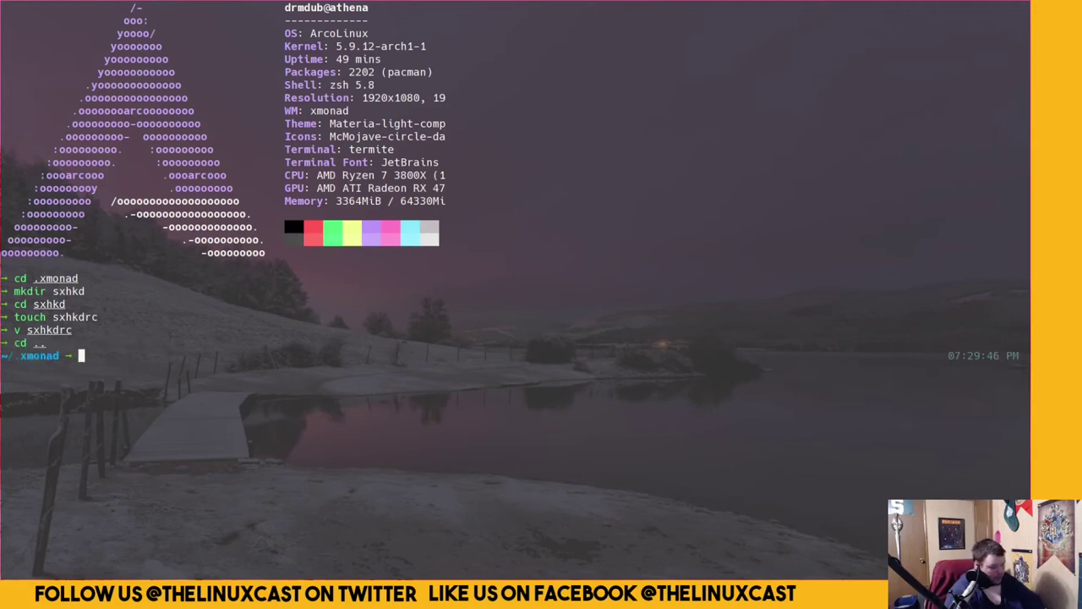
pyautogui.write('v sxhk')
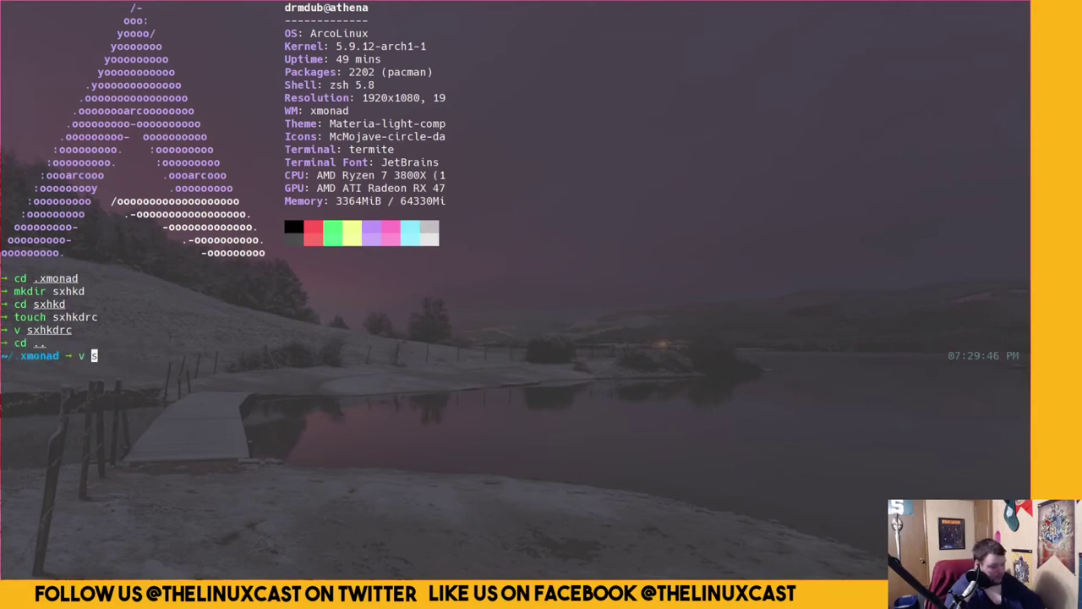
pyautogui.press('BackSpace')
pyautogui.press('BackSpace')
pyautogui.press('BackSpace')
pyautogui.press('BackSpace')
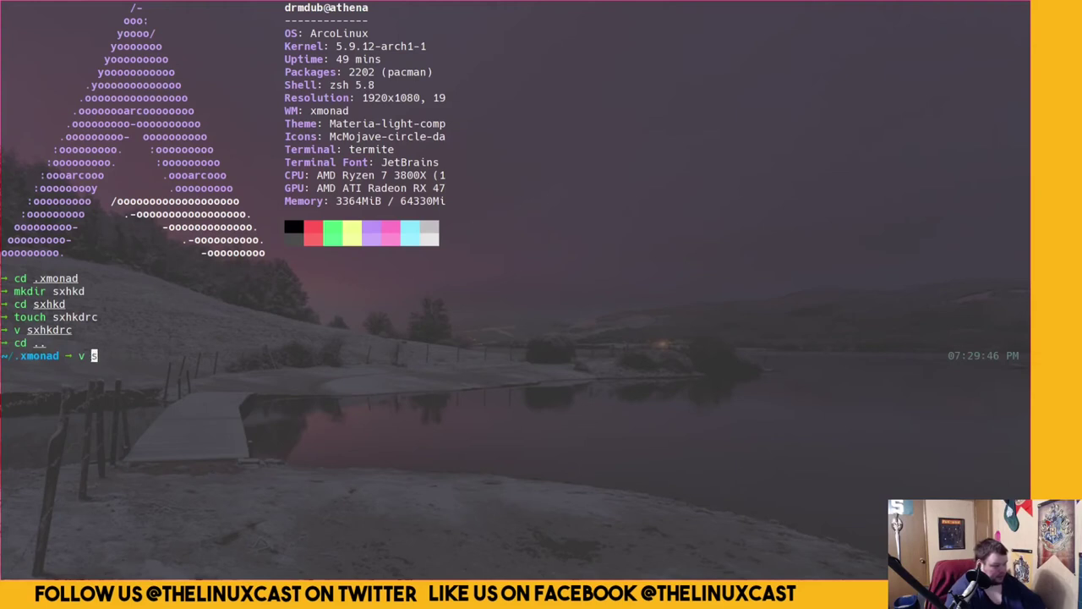
pyautogui.write('xm')
pyautogui.press('Right')
pyautogui.press('Return')
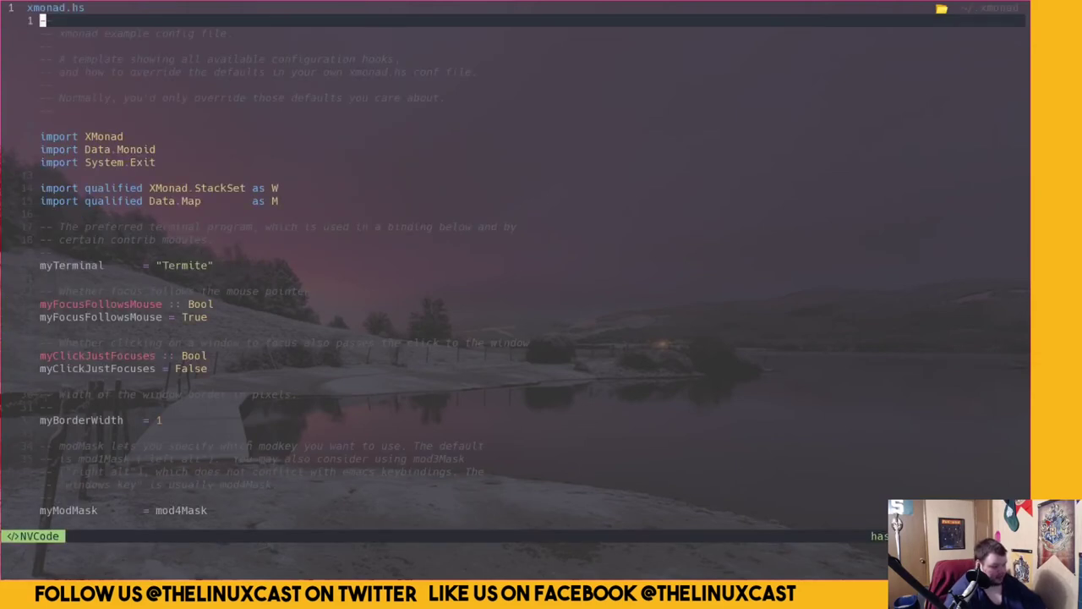
# Jump to myStartupHook and begin a spawn "sxhkd -c ~/.xmonad/sx..." line after the picom spawn
pyautogui.write('/mySta')
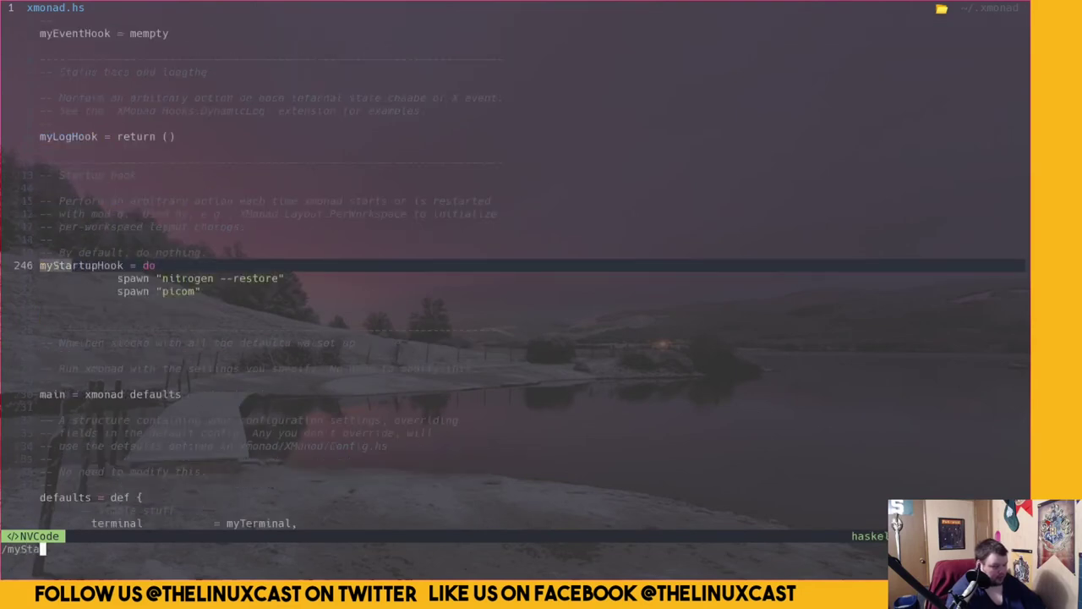
pyautogui.press('Return')
pyautogui.press('j')
pyautogui.press('j')
pyautogui.press('j')
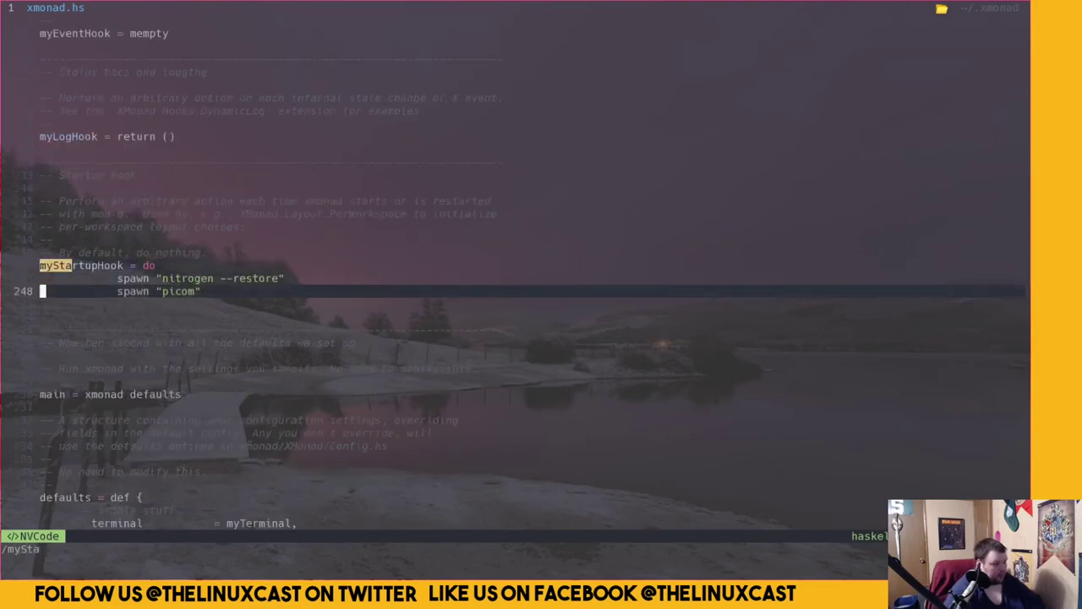
pyautogui.press('A')
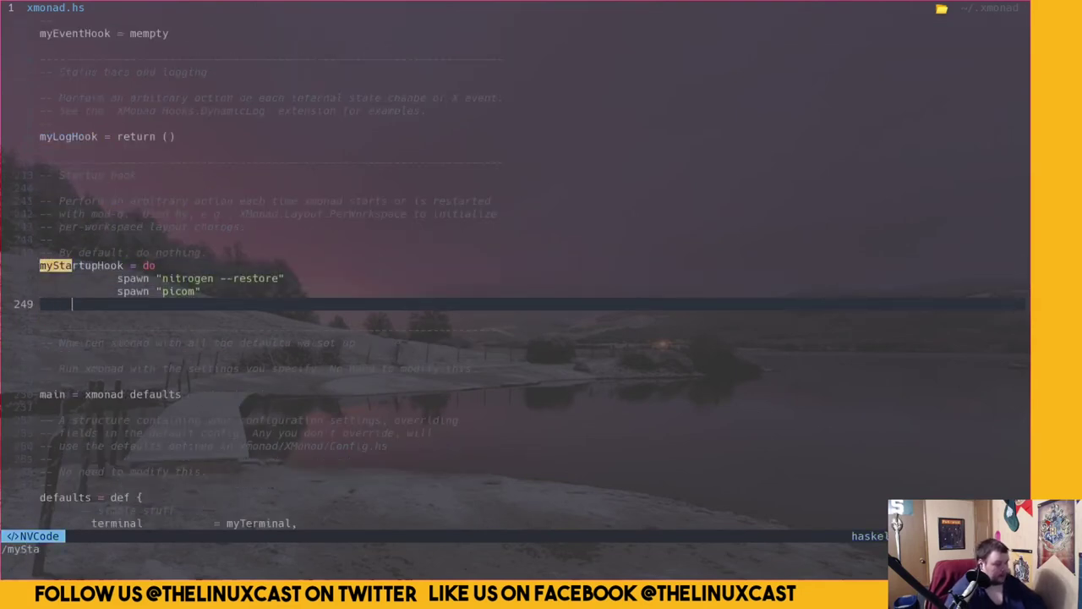
pyautogui.write('spwa')
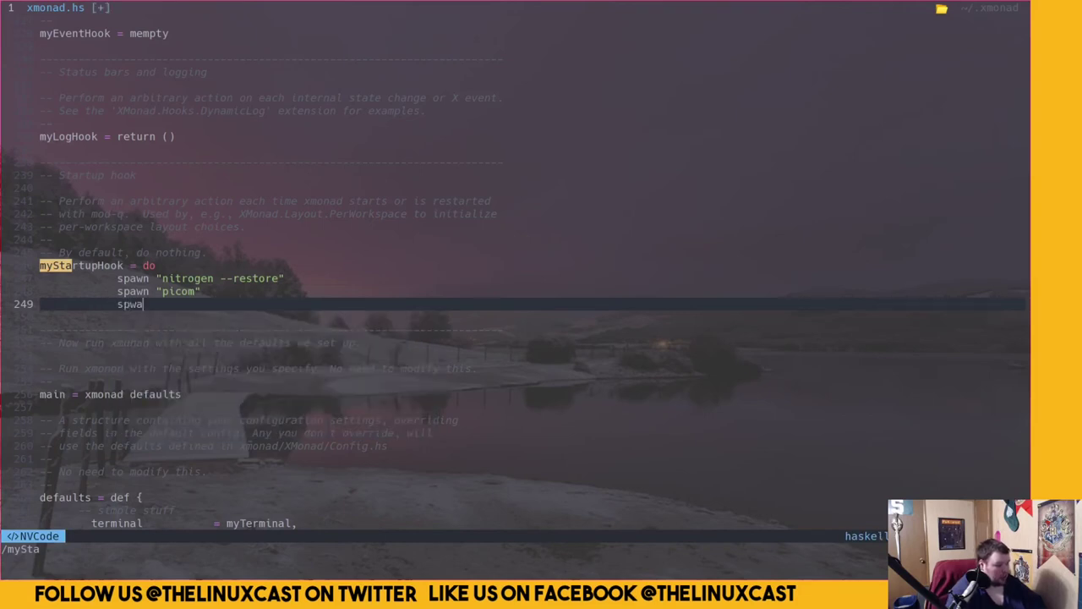
pyautogui.press('BackSpace')
pyautogui.press('BackSpace')
pyautogui.write('awn ')
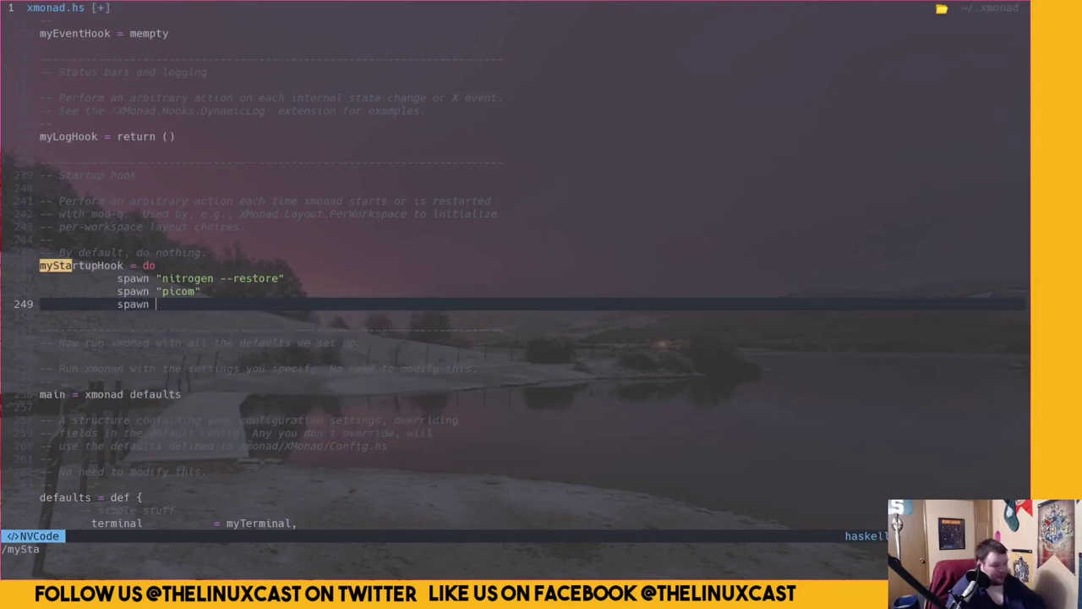
pyautogui.write('"sxhk')
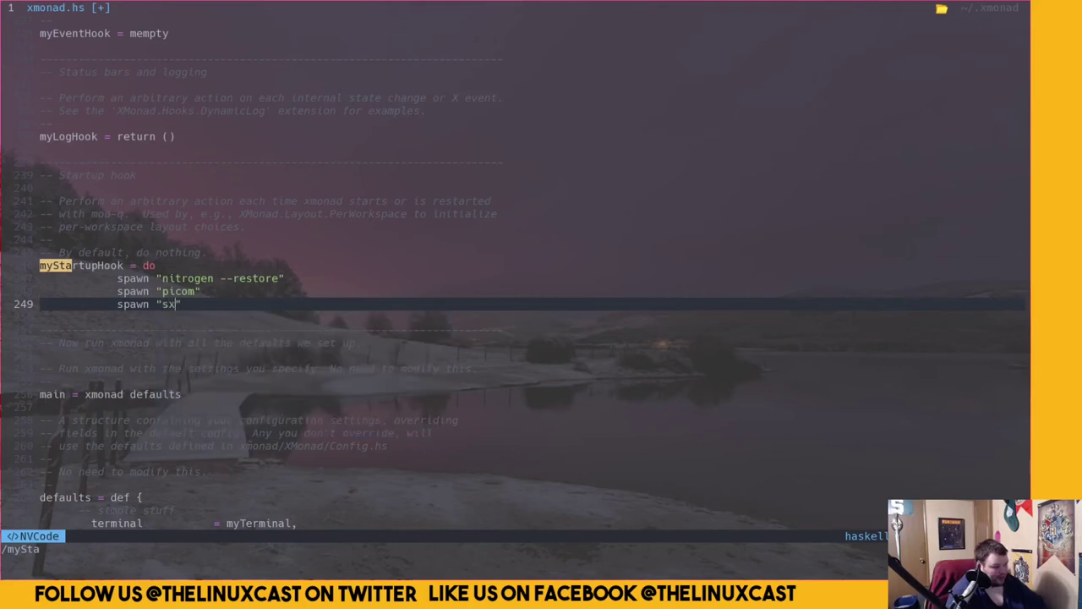
pyautogui.write('d -c ~/')
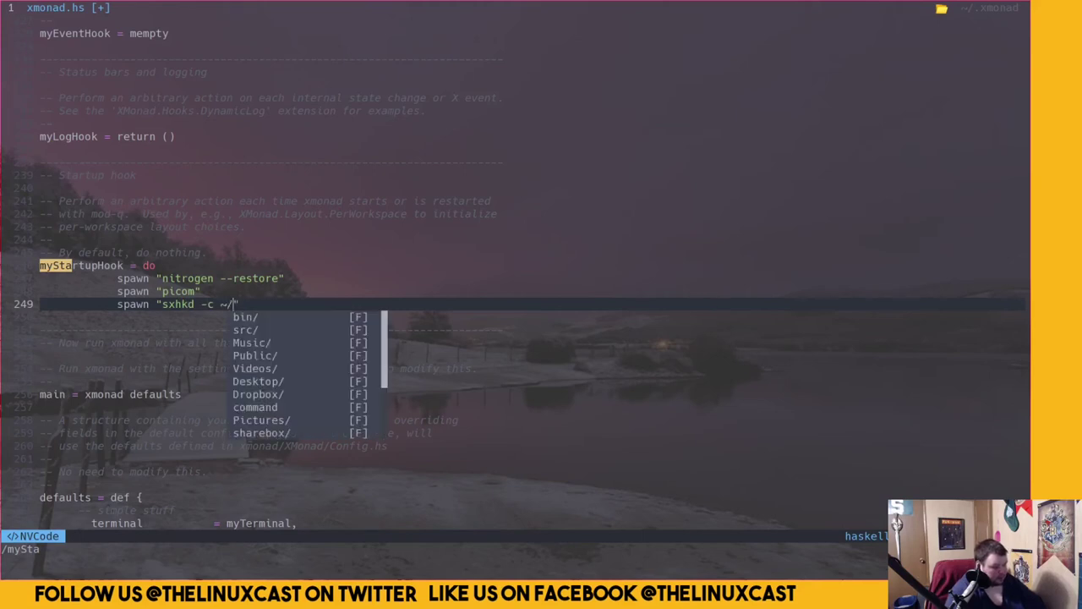
pyautogui.write('.conf')
pyautogui.press('BackSpace')
pyautogui.press('BackSpace')
pyautogui.press('BackSpace')
pyautogui.press('BackSpace')
pyautogui.write('xmonad/s')
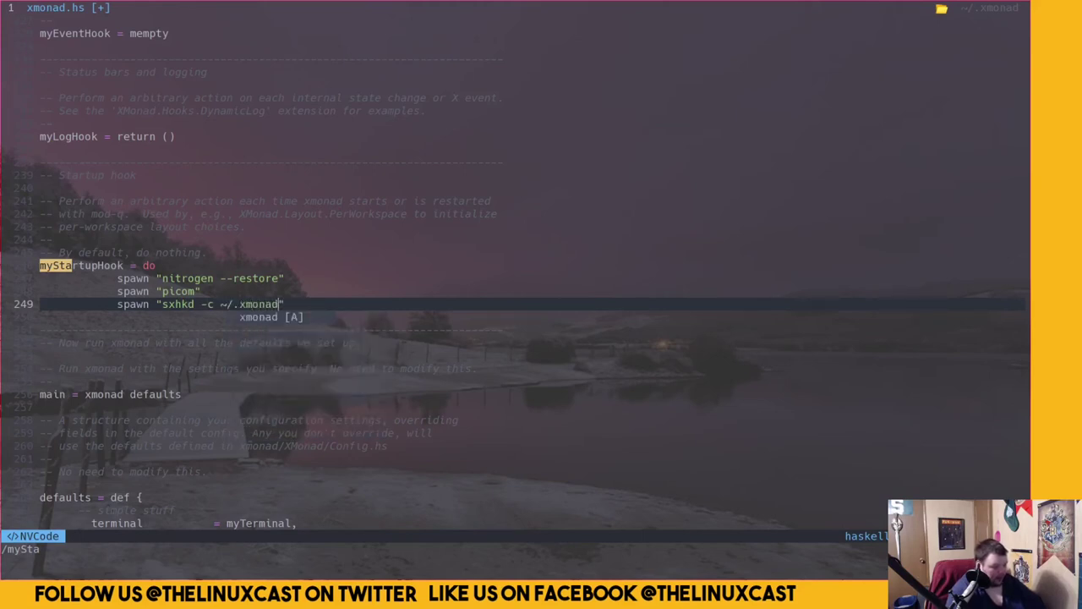
pyautogui.write('x')
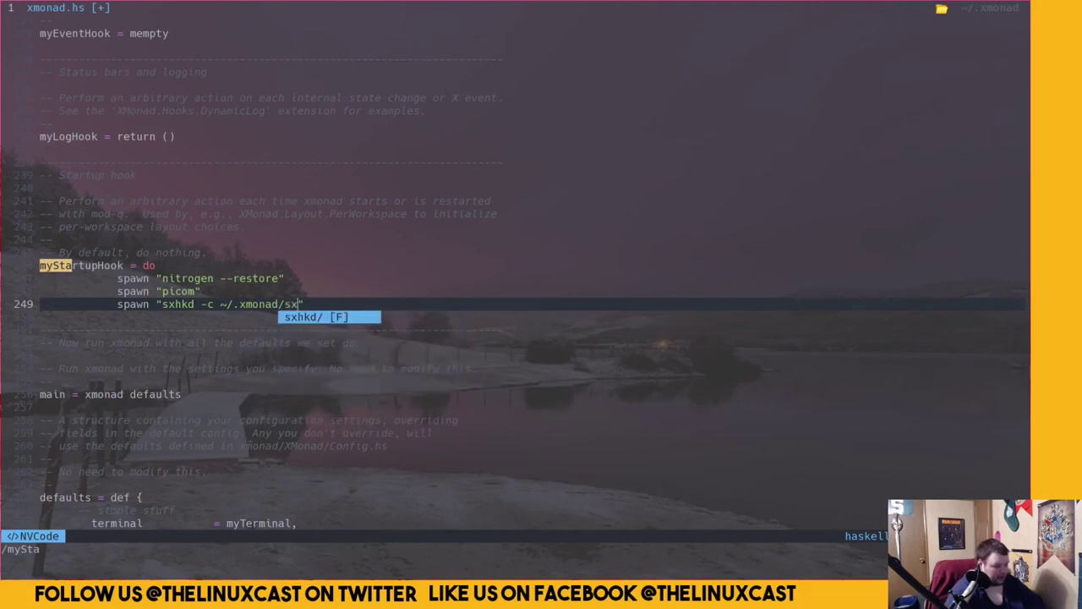
# Complete the path to the sxhkd folder and remove an accidental blank line
pyautogui.press('Escape')
pyautogui.press('j')
pyautogui.press('k')
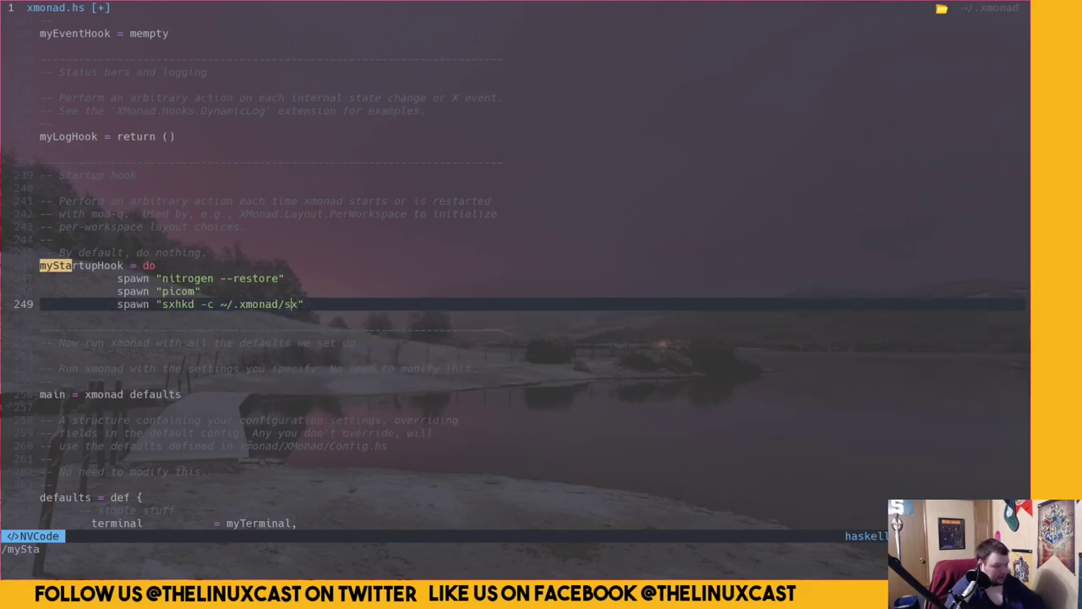
pyautogui.write('kd')
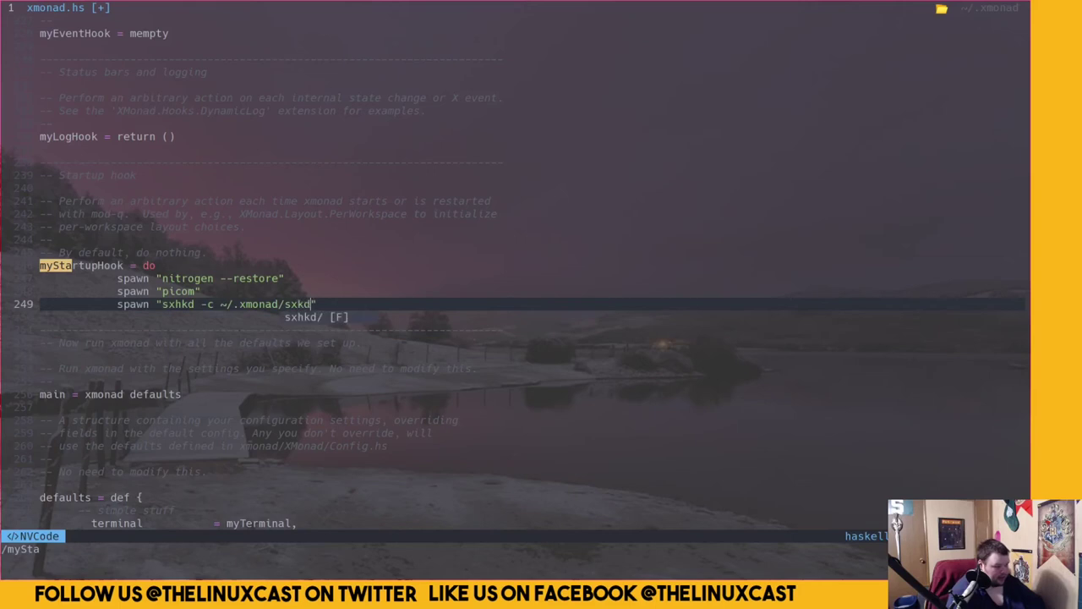
pyautogui.press('Tab')
pyautogui.press('Escape')
pyautogui.press('O')
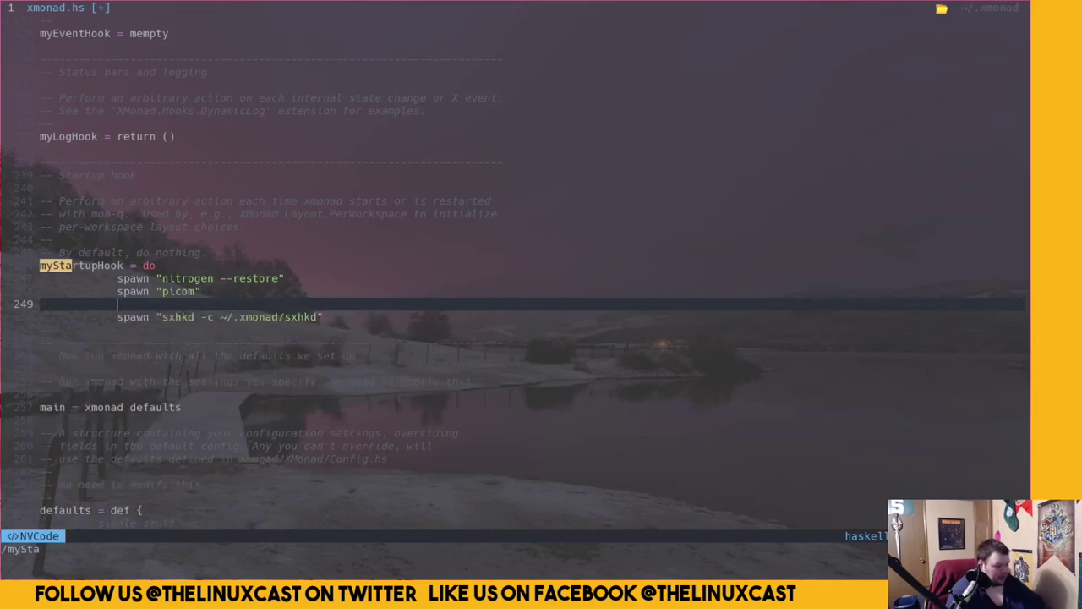
pyautogui.press('BackSpace')
pyautogui.press('BackSpace')
pyautogui.press('BackSpace')
pyautogui.press('BackSpace')
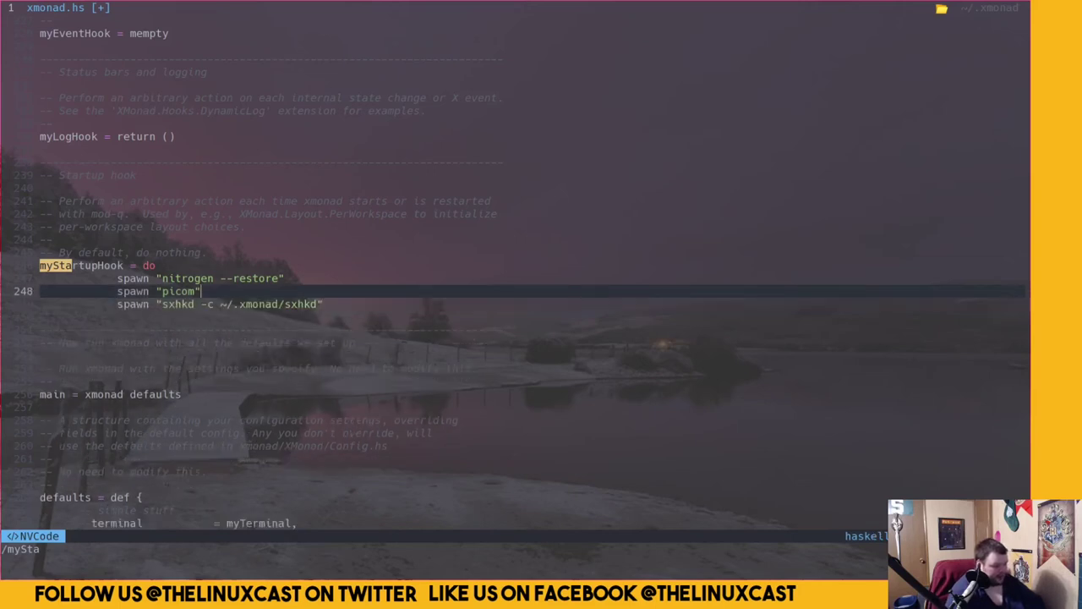
pyautogui.press('Down')
# Finish the path as ~/.xmonad/sxhkd/sxhkdrc and align the spawn line directly under picom
pyautogui.write('/sxh')
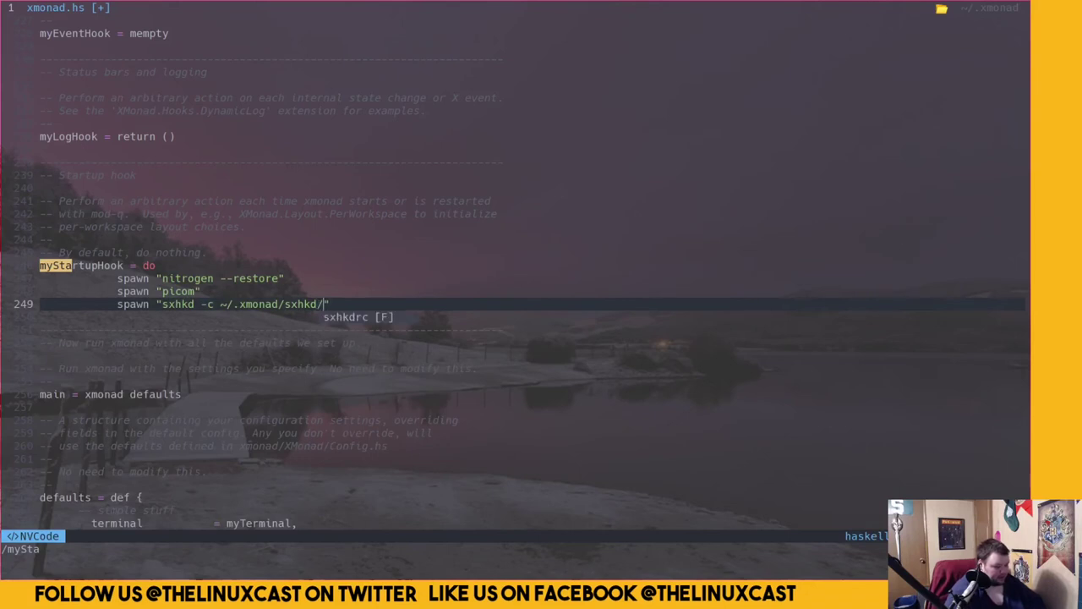
pyautogui.press('Tab')
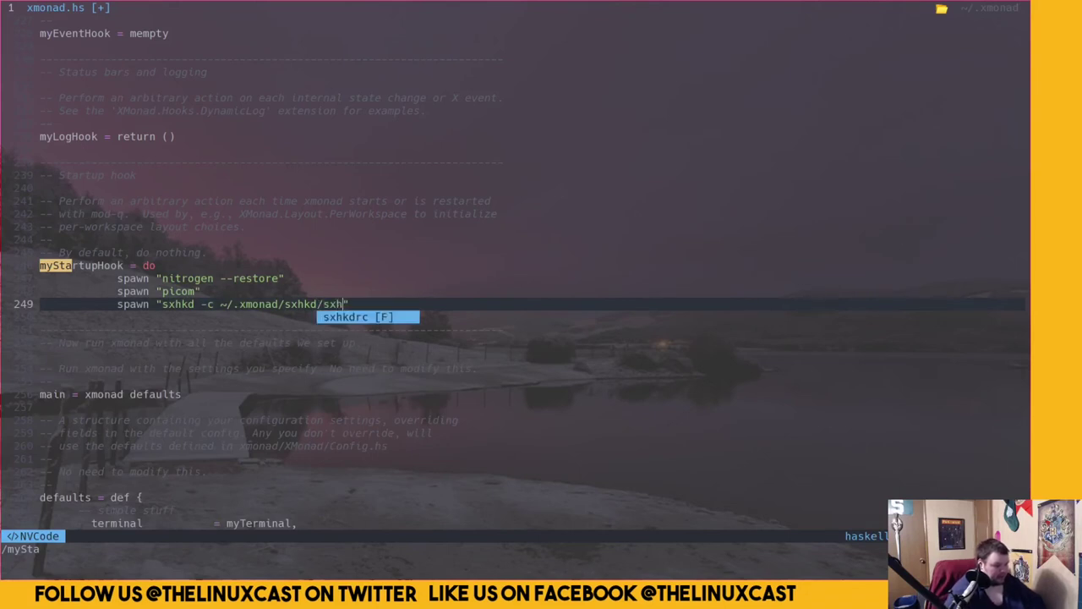
pyautogui.press('Escape')
pyautogui.press('I')
pyautogui.press('Return')
pyautogui.press('BackSpace')
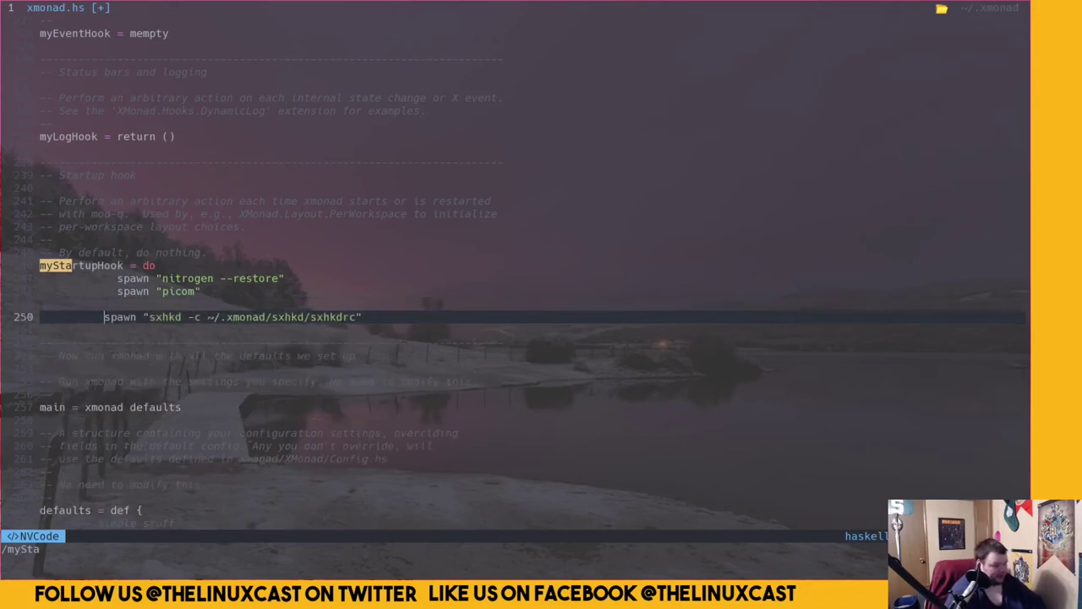
pyautogui.press('BackSpace')
pyautogui.press('BackSpace')
pyautogui.press('BackSpace')
pyautogui.press('BackSpace')
pyautogui.press('BackSpace')
pyautogui.press('BackSpace')
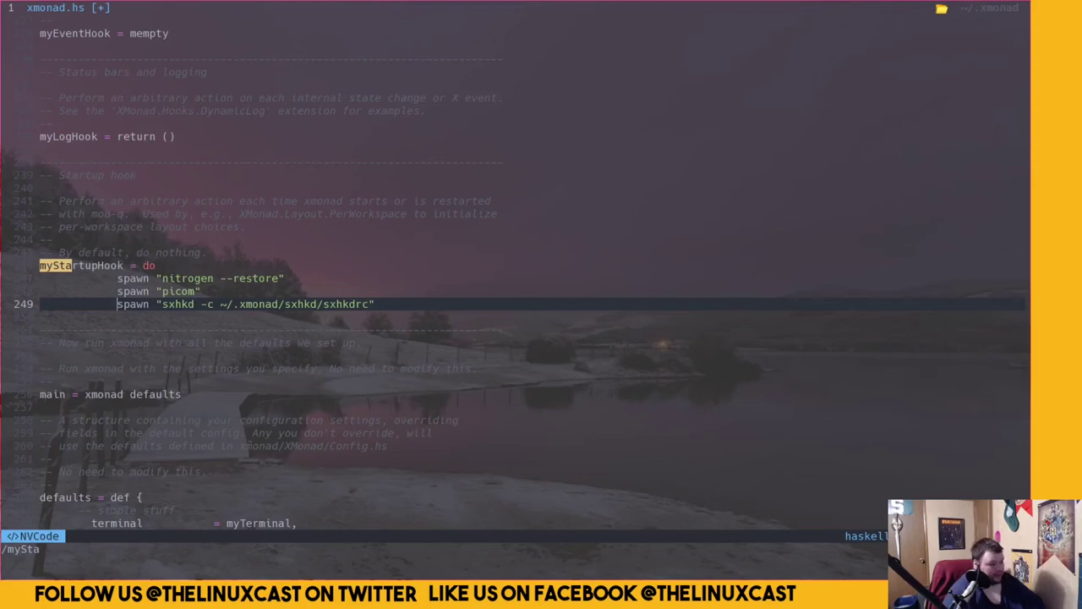
# Scroll up to the launcher keybindings for termite, dmenu_run and gmrun and step through them
pyautogui.scroll(17, 695, 294)
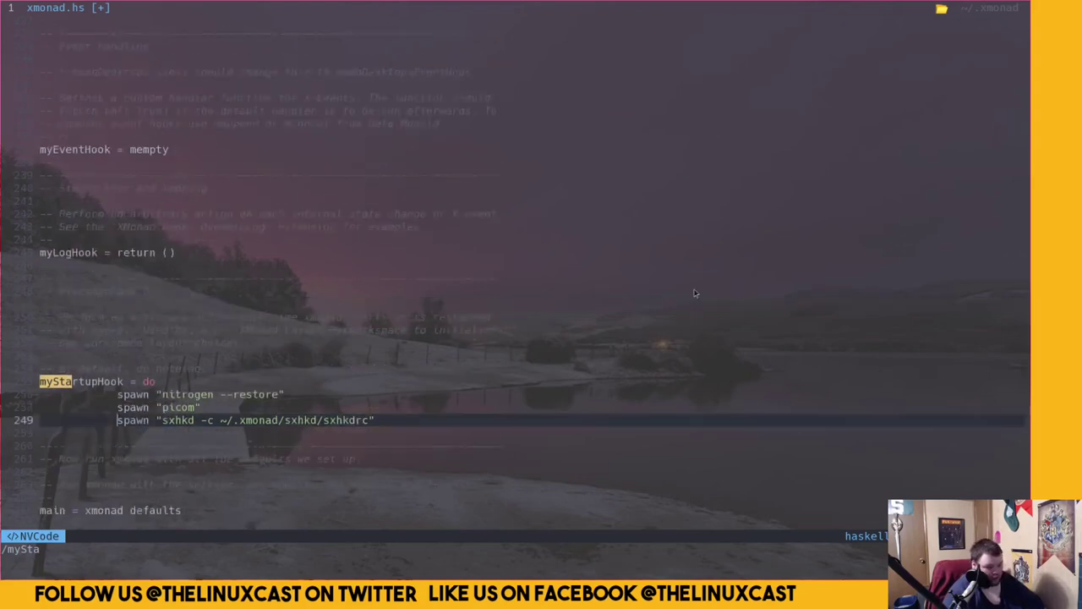
pyautogui.scroll(20, 695, 293)
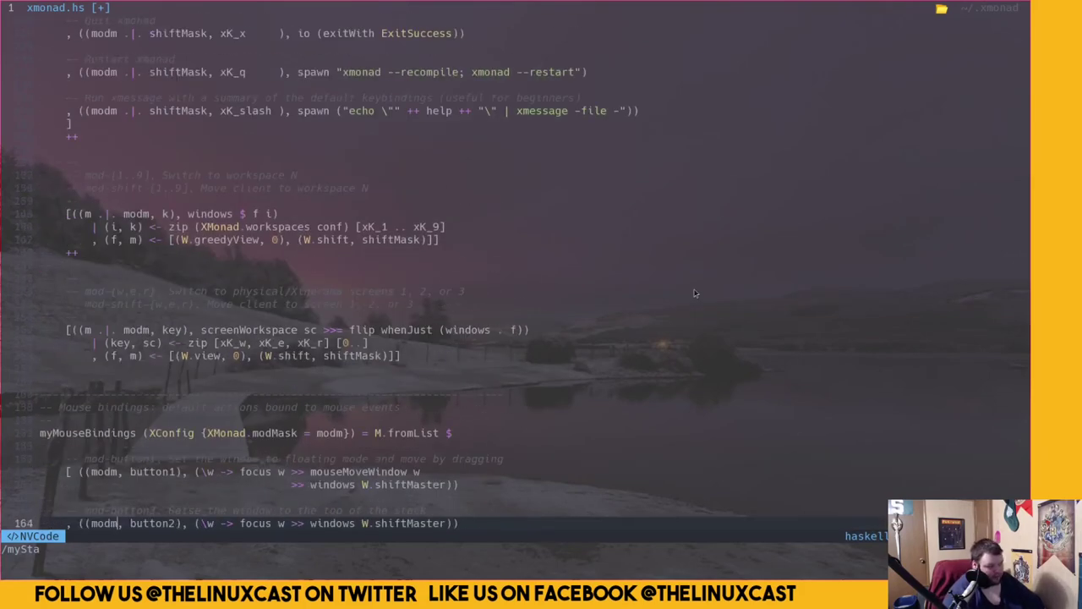
pyautogui.scroll(8, 696, 293)
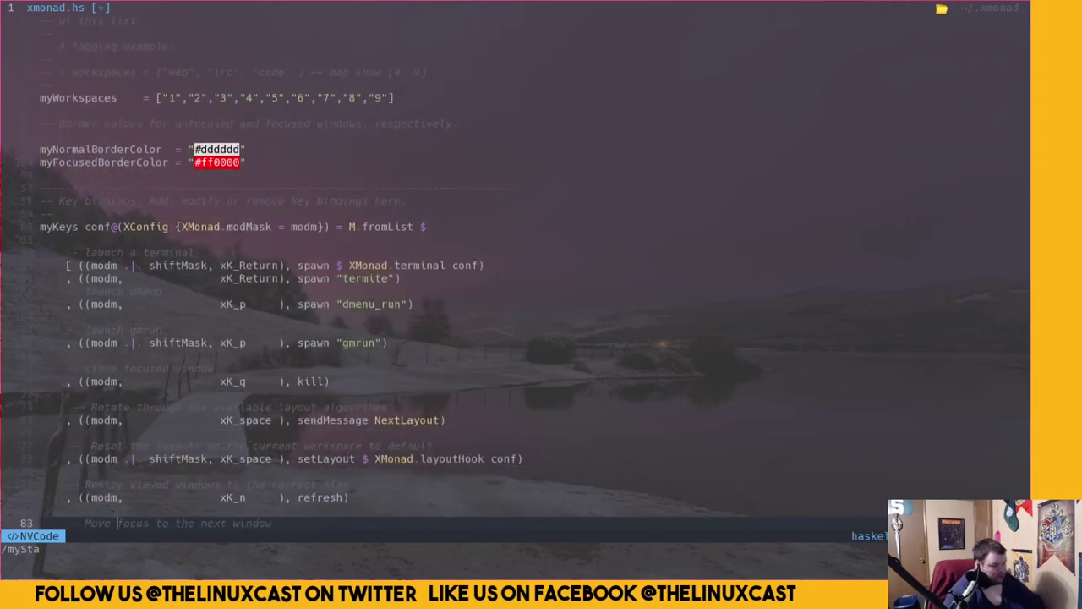
pyautogui.press('k')
pyautogui.press('k')
pyautogui.press('k')
pyautogui.press('k')
pyautogui.press('k')
pyautogui.press('k')
pyautogui.press('k')
pyautogui.press('k')
pyautogui.press('k')
pyautogui.press('k')
pyautogui.press('k')
pyautogui.press('k')
pyautogui.press('k')
pyautogui.press('k')
pyautogui.press('k')
pyautogui.press('k')
pyautogui.press('k')
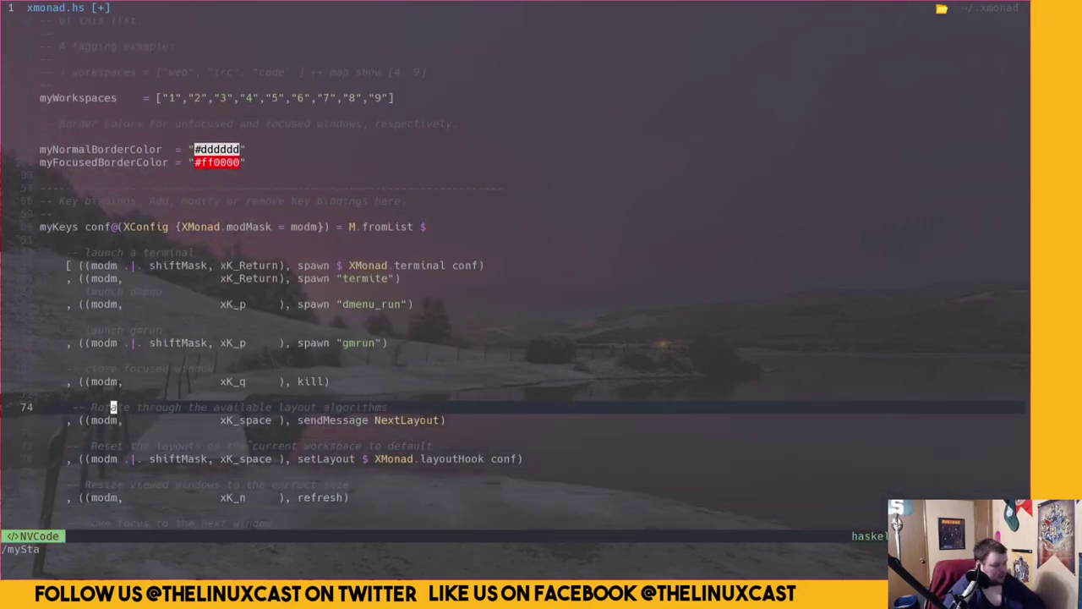
pyautogui.press('k')
pyautogui.press('h')
pyautogui.press('h')
pyautogui.press('h')
pyautogui.press('h')
pyautogui.press('h')
pyautogui.press('h')
pyautogui.press('h')
pyautogui.press('h')
pyautogui.press('h')
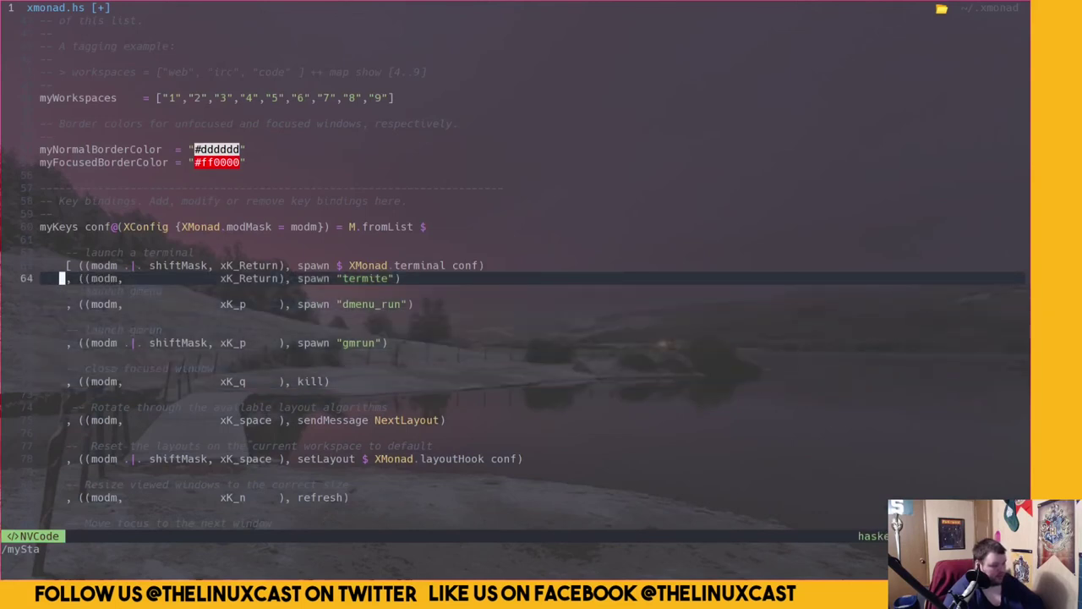
pyautogui.press('d')
pyautogui.press('d')
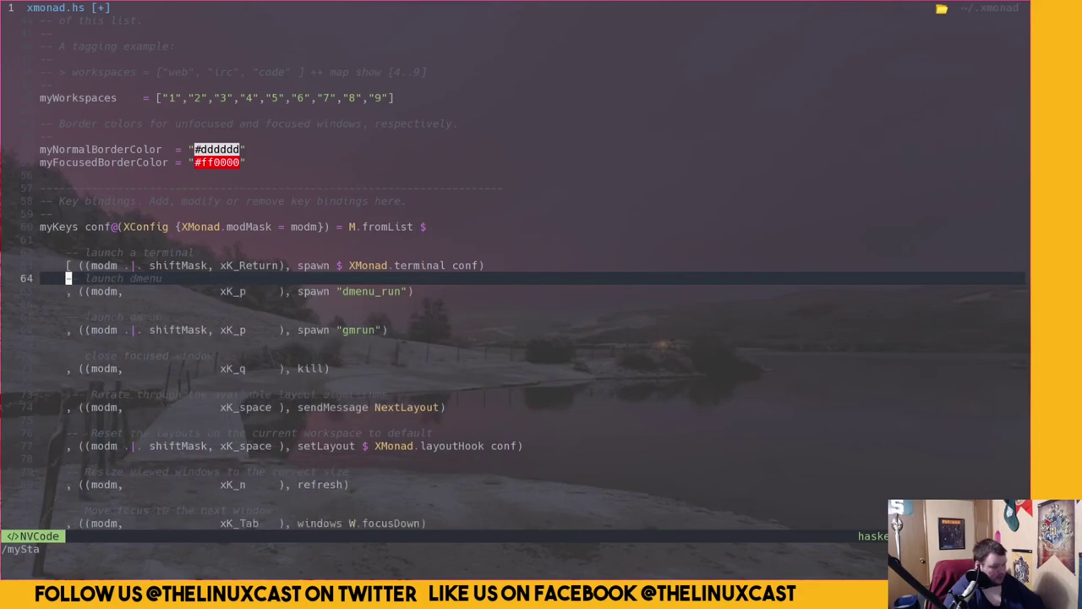
pyautogui.press('j')
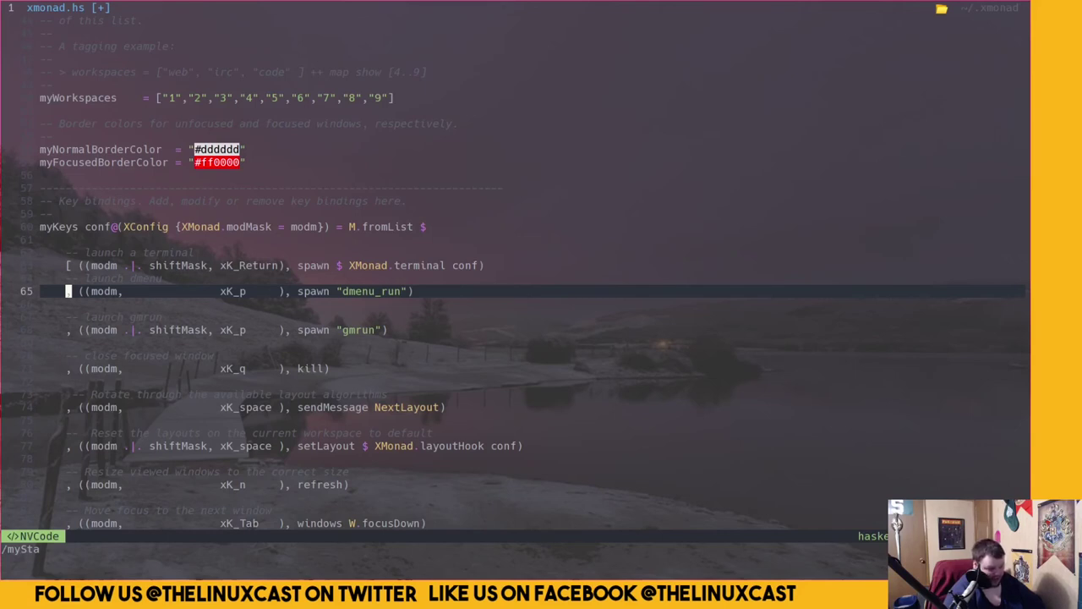
pyautogui.press('d')
pyautogui.press('d')
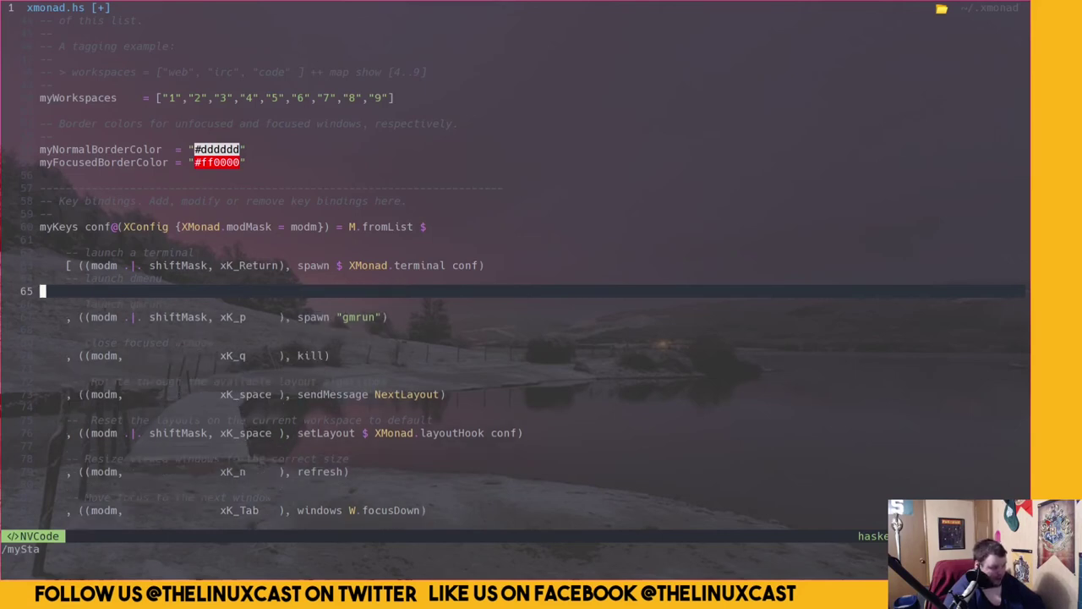
pyautogui.press('j')
pyautogui.press('j')
pyautogui.press('j')
pyautogui.press('j')
pyautogui.press('j')
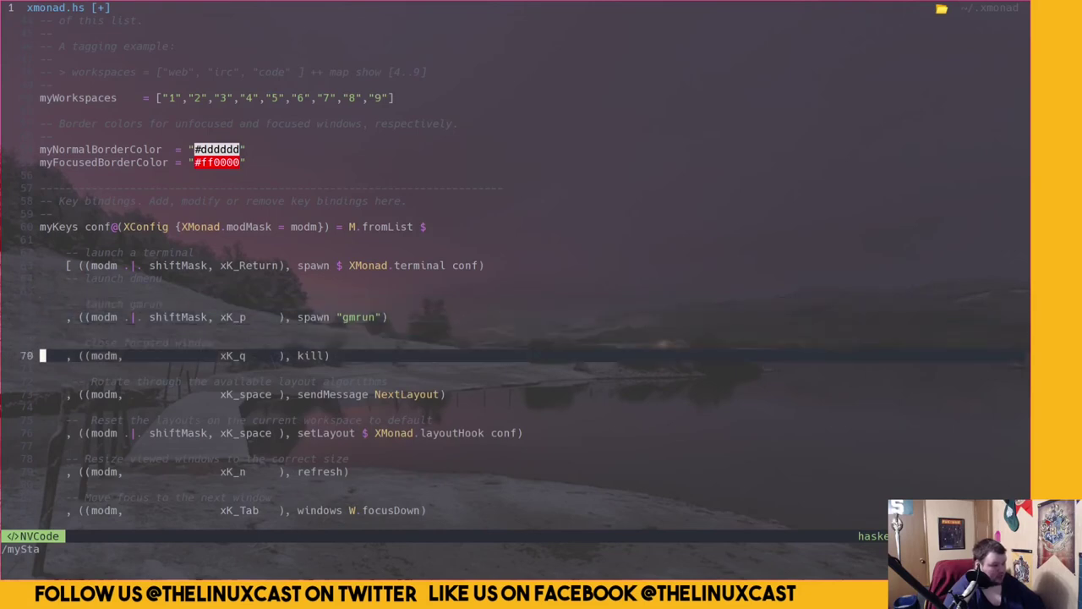
pyautogui.press('l')
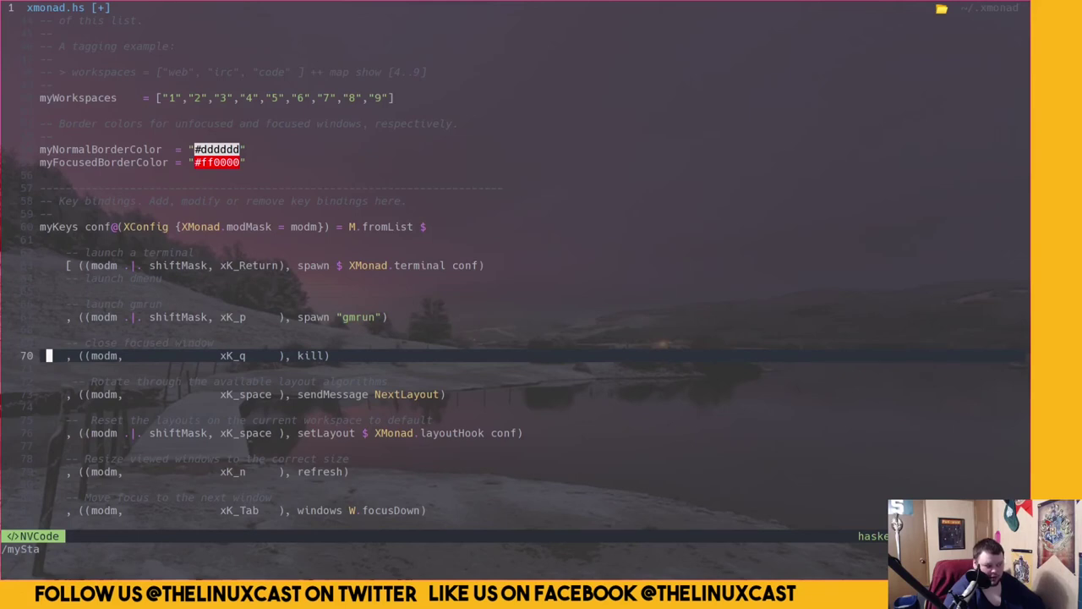
# Step down through the layout, refresh, focus, swap, master and status bar keybindings
pyautogui.press('j')
pyautogui.press('j')
pyautogui.press('j')
pyautogui.press('l')
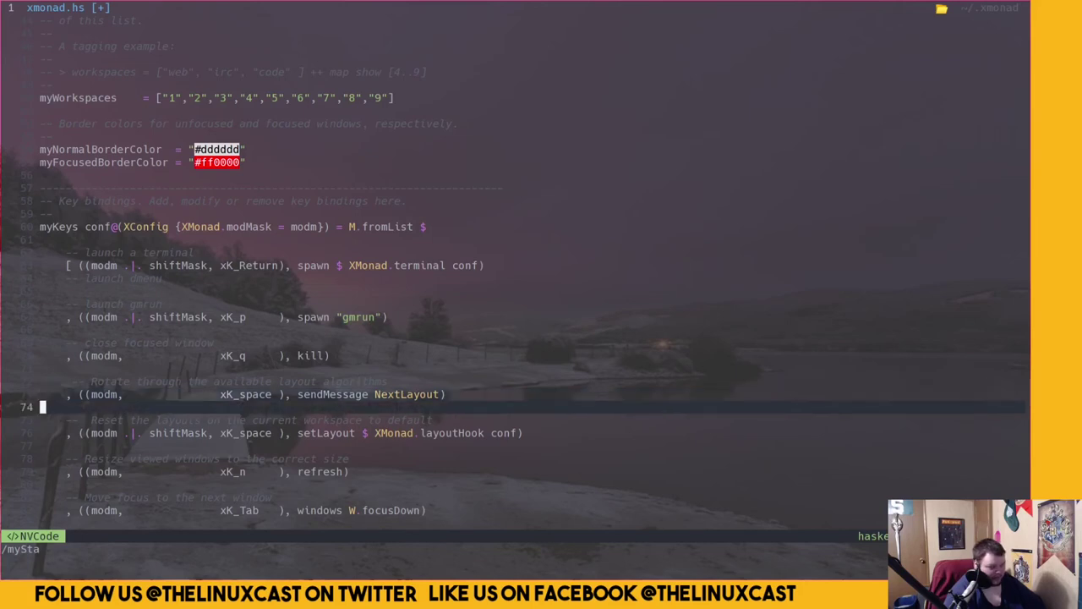
pyautogui.press('l')
pyautogui.press('l')
pyautogui.press('l')
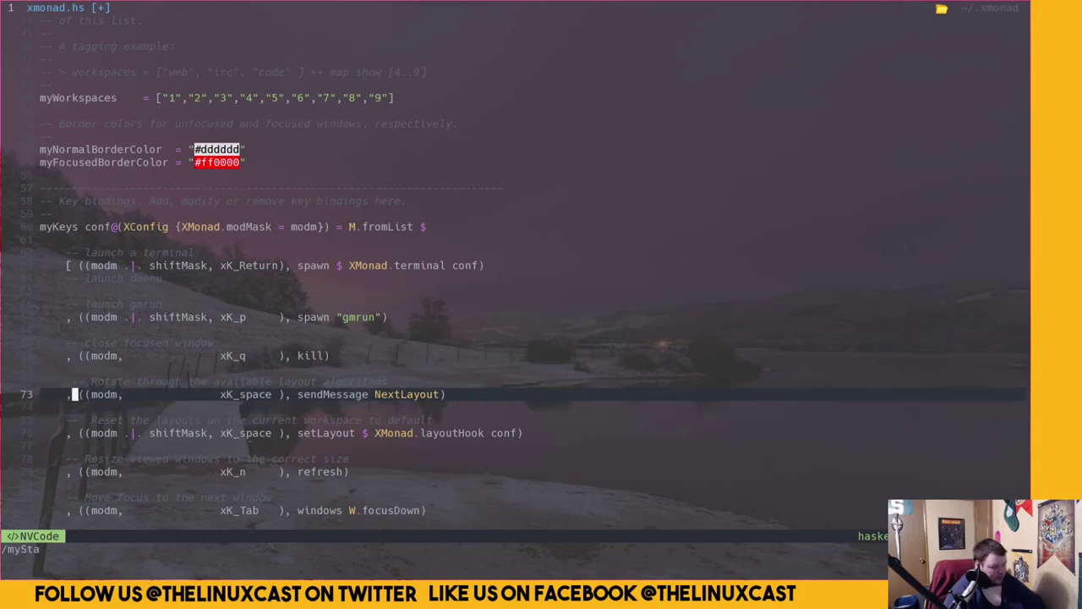
pyautogui.press('}')
pyautogui.press('}')
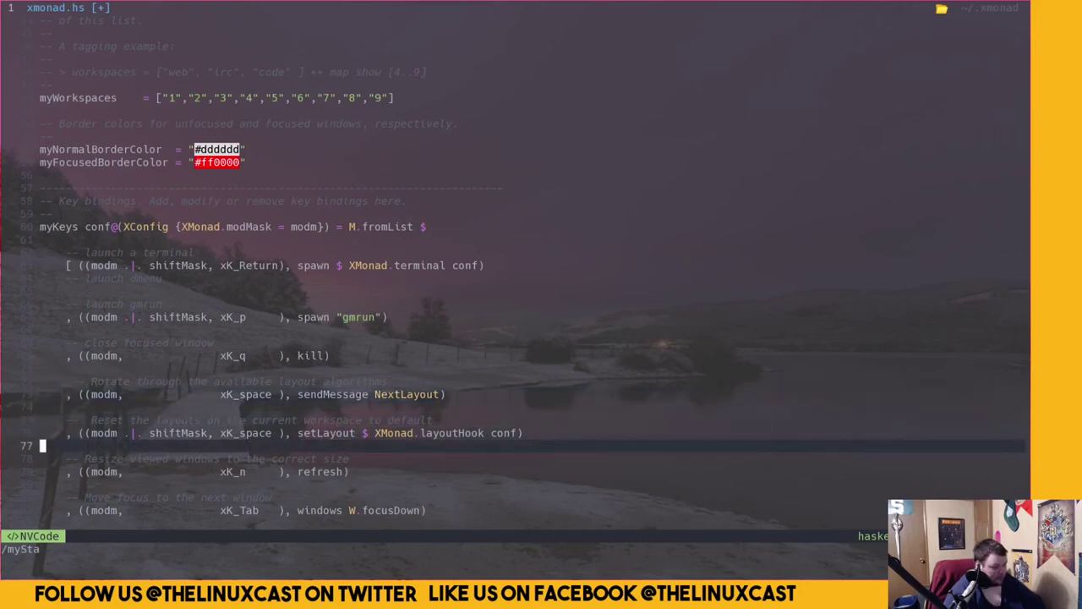
pyautogui.press('j')
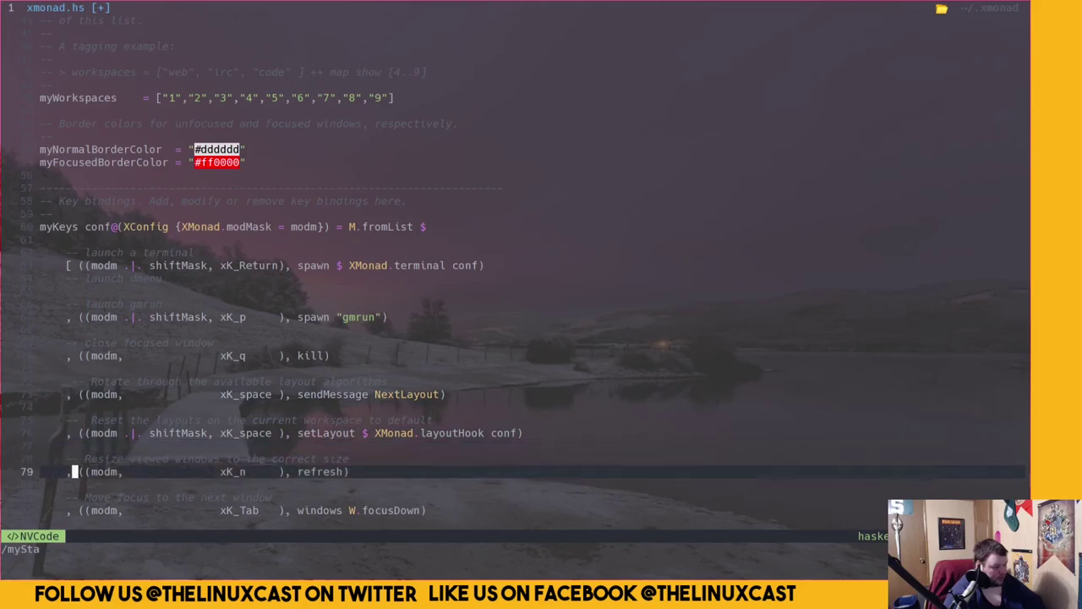
pyautogui.press('j')
pyautogui.press('j')
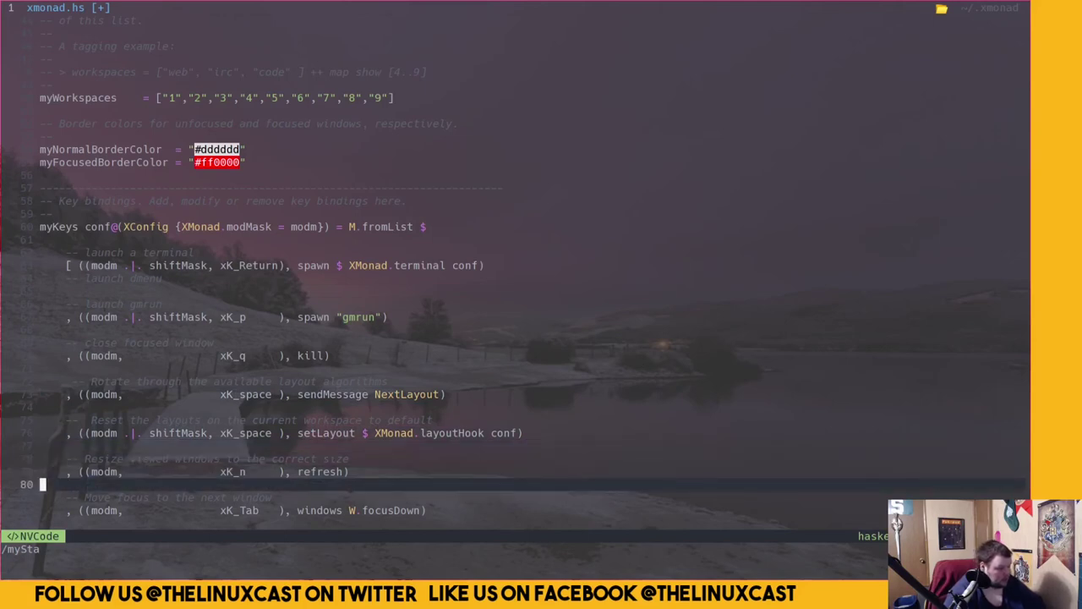
pyautogui.press('k')
pyautogui.press('k')
pyautogui.press('k')
pyautogui.press('j')
pyautogui.press('j')
pyautogui.press('j')
pyautogui.press('j')
pyautogui.press('j')
pyautogui.press('j')
pyautogui.press('j')
pyautogui.press('j')
pyautogui.press('j')
pyautogui.press('j')
pyautogui.press('j')
pyautogui.press('j')
pyautogui.press('j')
pyautogui.press('j')
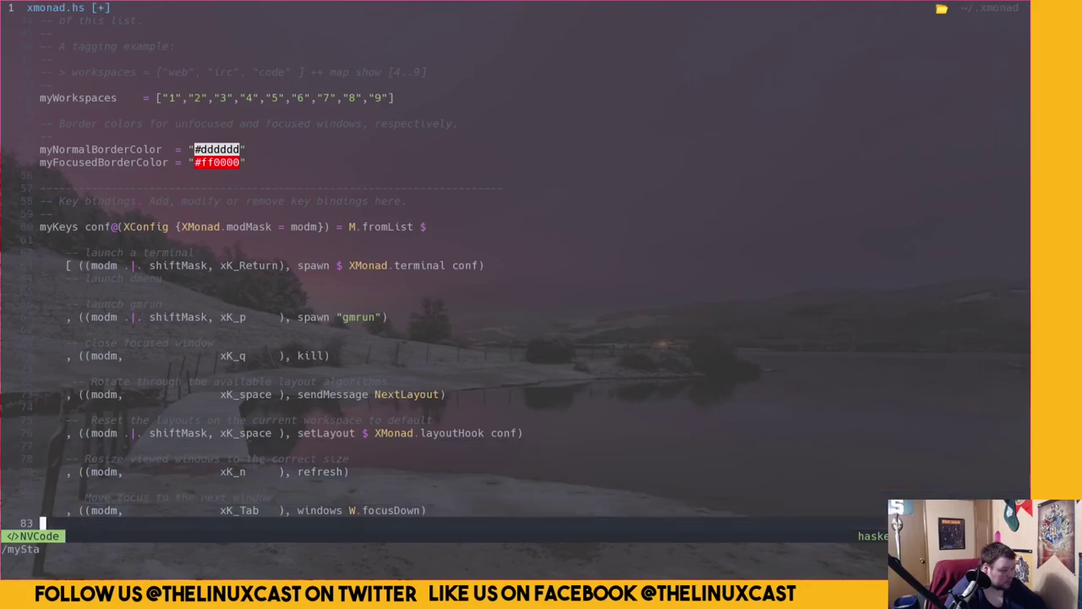
pyautogui.press('j')
pyautogui.press('j')
pyautogui.press('j')
pyautogui.press('j')
pyautogui.press('j')
pyautogui.press('j')
pyautogui.press('j')
pyautogui.press('j')
pyautogui.press('j')
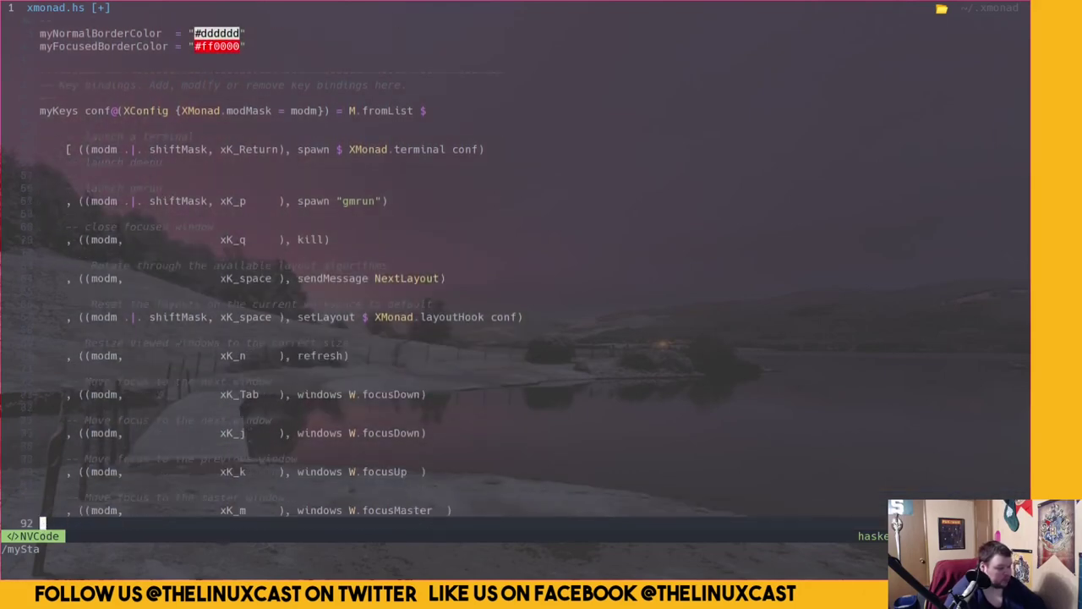
pyautogui.press('j')
pyautogui.press('j')
pyautogui.press('j')
pyautogui.press('j')
pyautogui.press('j')
pyautogui.press('j')
pyautogui.press('j')
pyautogui.press('j')
pyautogui.press('j')
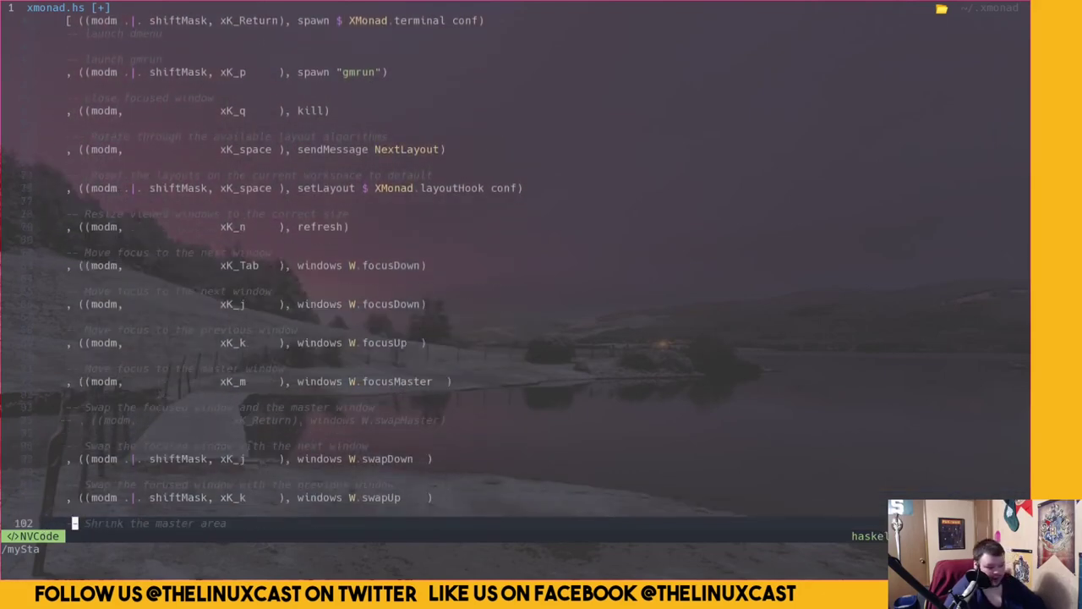
pyautogui.press('j')
pyautogui.press('j')
pyautogui.press('j')
pyautogui.press('j')
pyautogui.press('j')
pyautogui.press('j')
pyautogui.press('j')
pyautogui.press('j')
pyautogui.press('j')
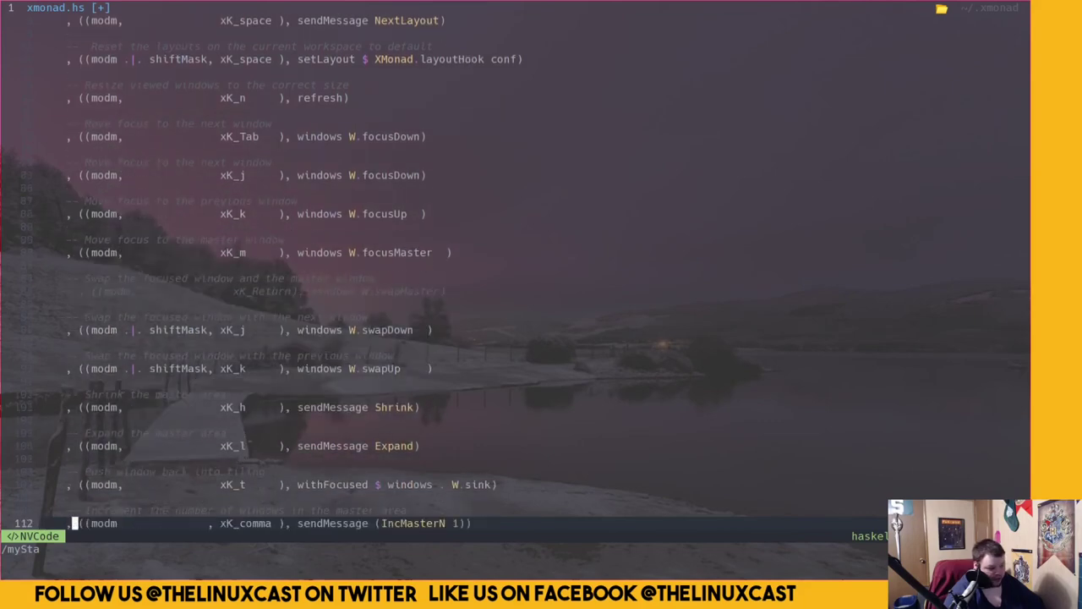
pyautogui.press('j')
pyautogui.press('j')
pyautogui.press('j')
pyautogui.press('j')
pyautogui.press('j')
pyautogui.press('j')
pyautogui.press('j')
pyautogui.press('j')
pyautogui.press('j')
pyautogui.press('j')
pyautogui.press('j')
pyautogui.press('j')
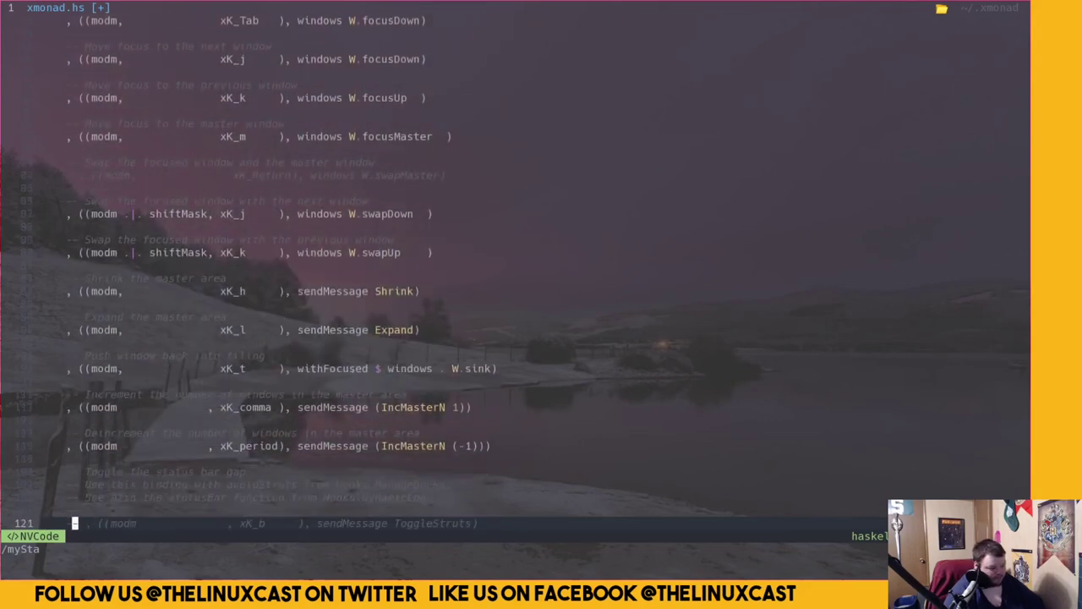
pyautogui.press('j')
pyautogui.press('j')
pyautogui.press('j')
pyautogui.press('j')
pyautogui.press('j')
pyautogui.press('j')
pyautogui.press('j')
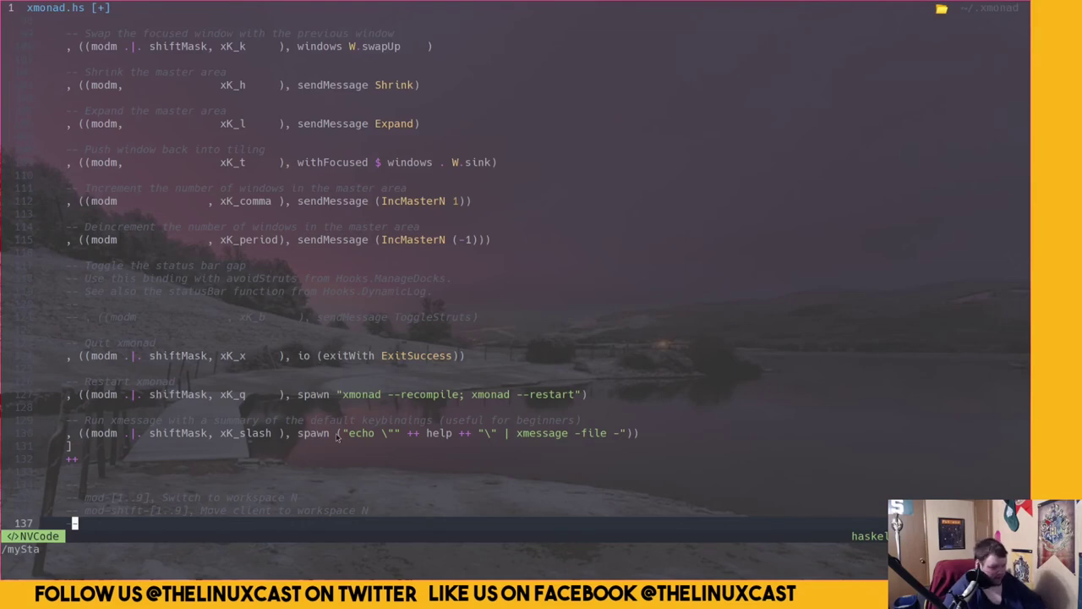
# Save xmonad.hs with :w and open a new terminal beside the editor
pyautogui.write(':w')
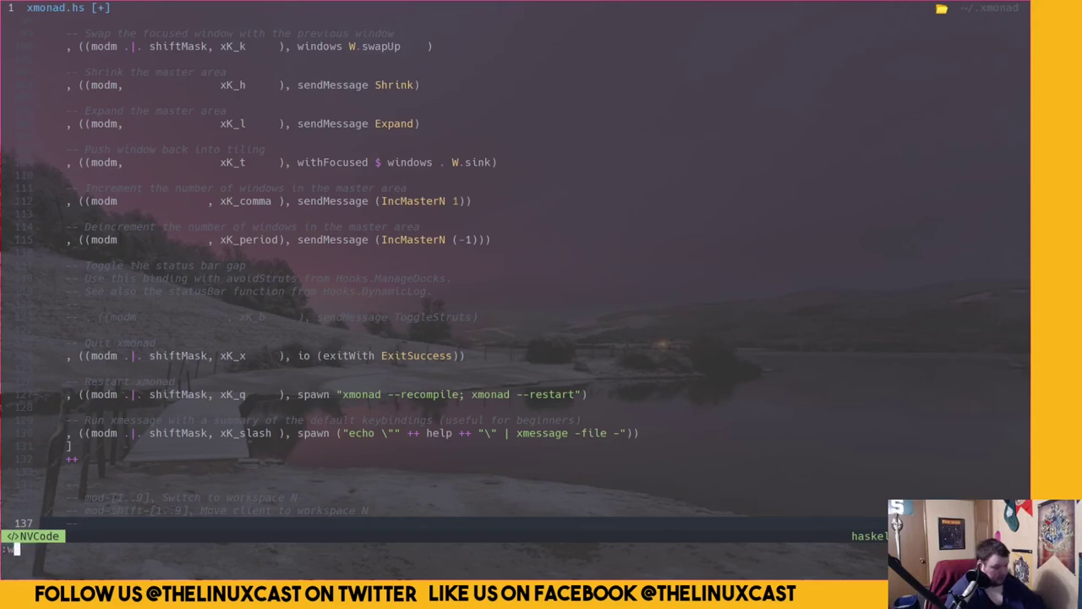
pyautogui.press('Return')
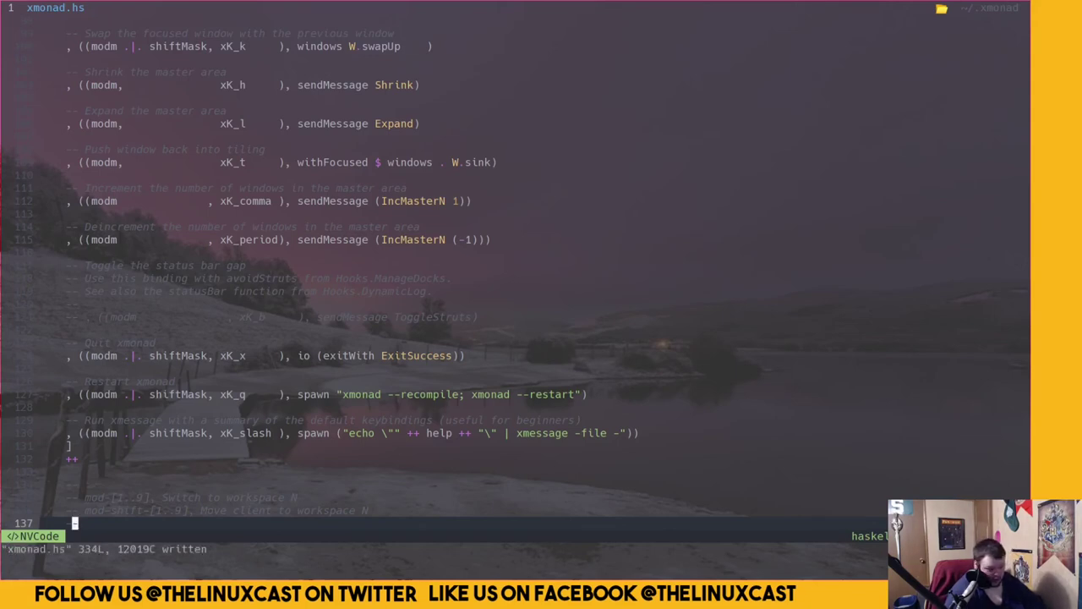
pyautogui.press('super+shift+Return')
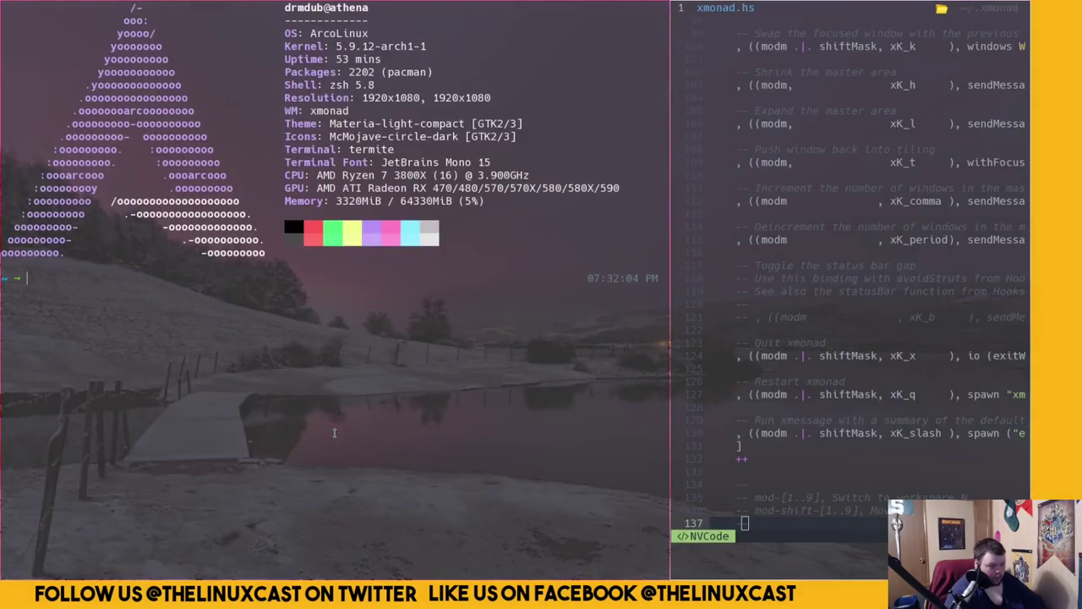
# Run xmonad --recompile, open and focus a new terminal, then move to the browser workspace
pyautogui.write('xmona')
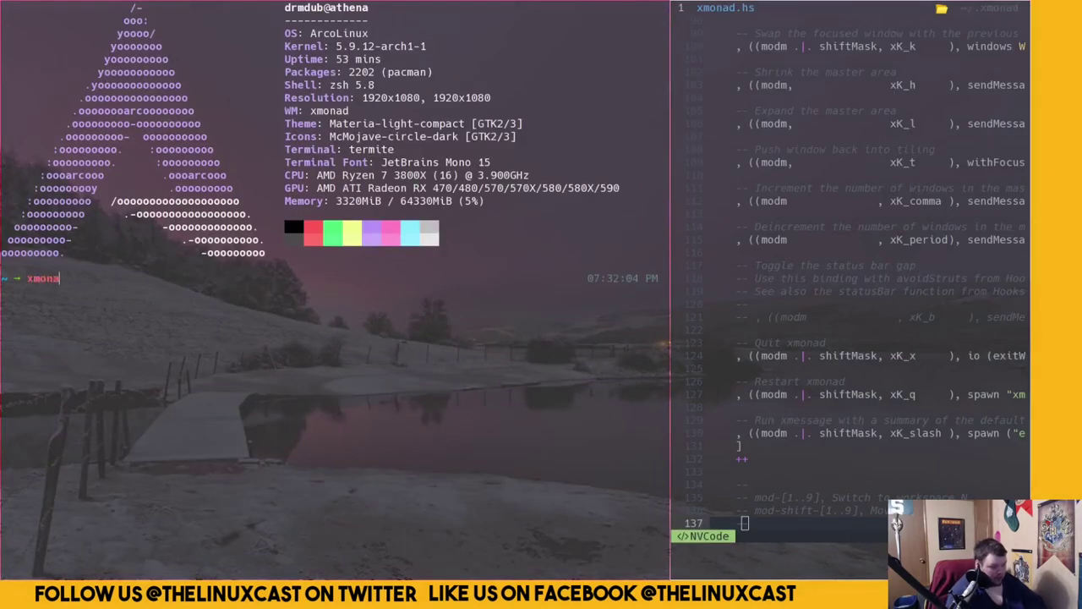
pyautogui.write('d --recompile')
pyautogui.press('Return')
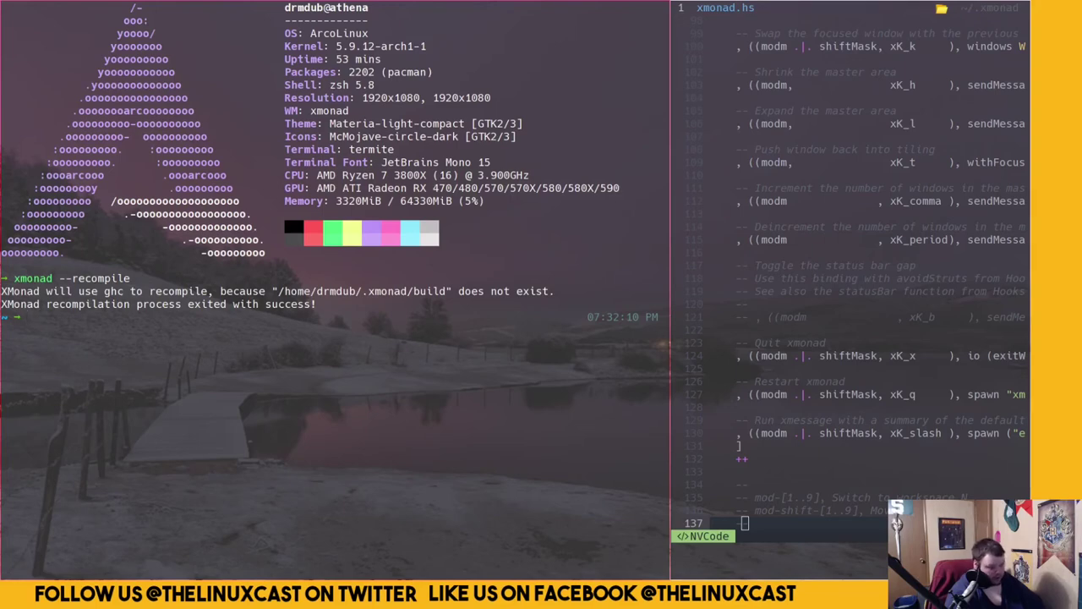
pyautogui.press('super+Return')
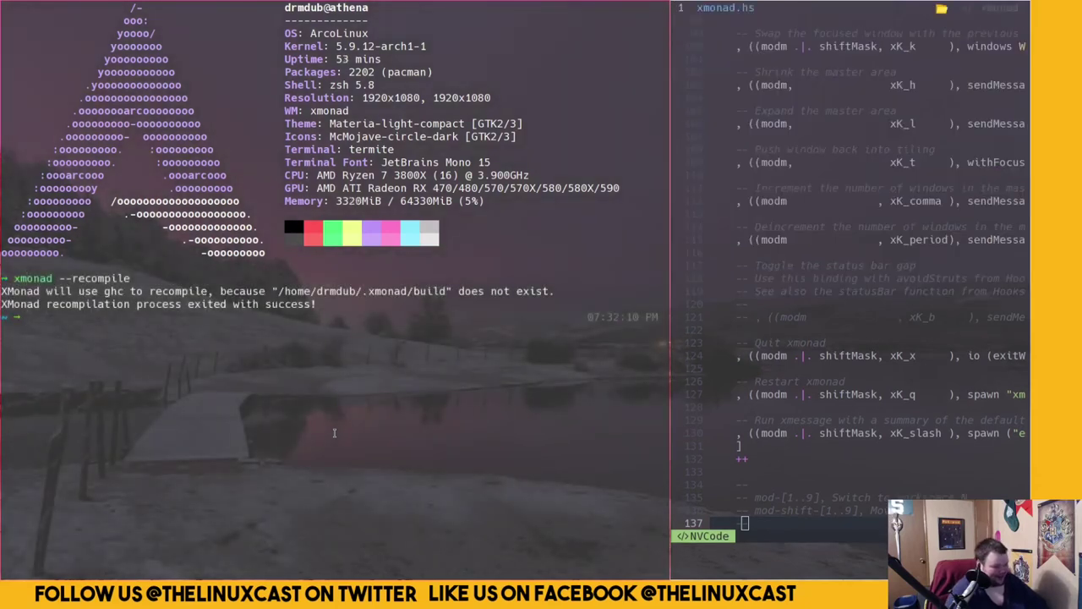
pyautogui.click(334, 433)
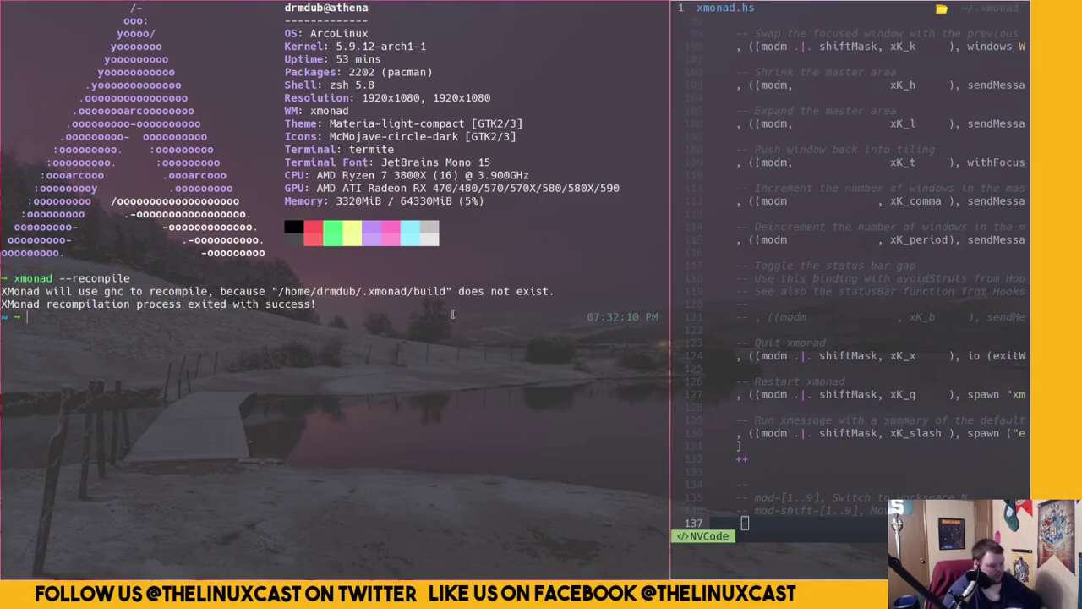
pyautogui.press('super+2')
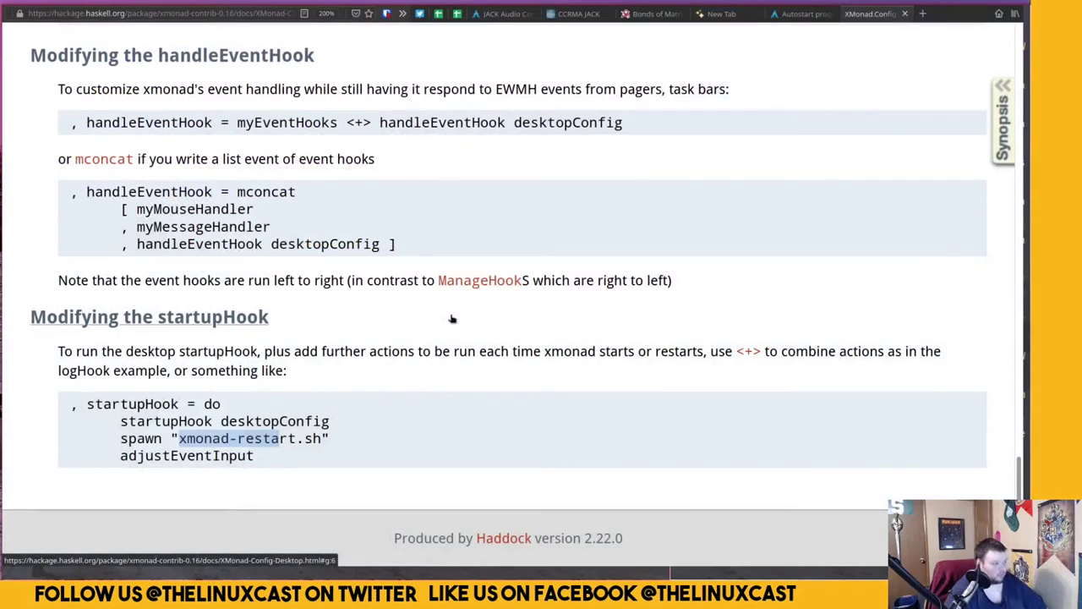
# Search the web for xmobar, open the 'Configuring Xmobar' tutorial result and adjust the page zoom
pyautogui.click(153, 13)
pyautogui.write('xmobar')
pyautogui.press('Return')
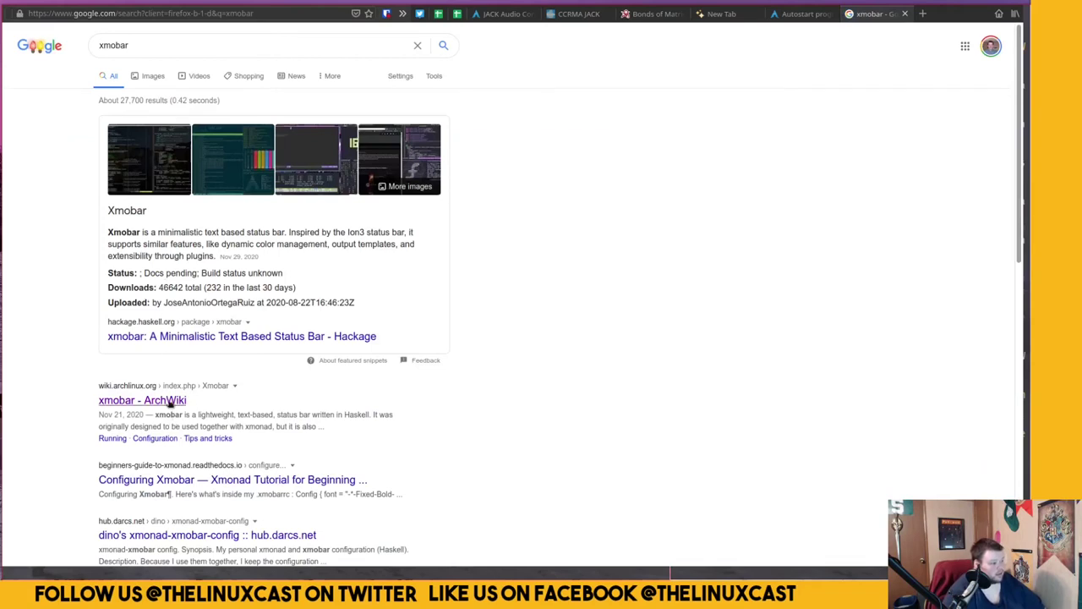
pyautogui.click(167, 482)
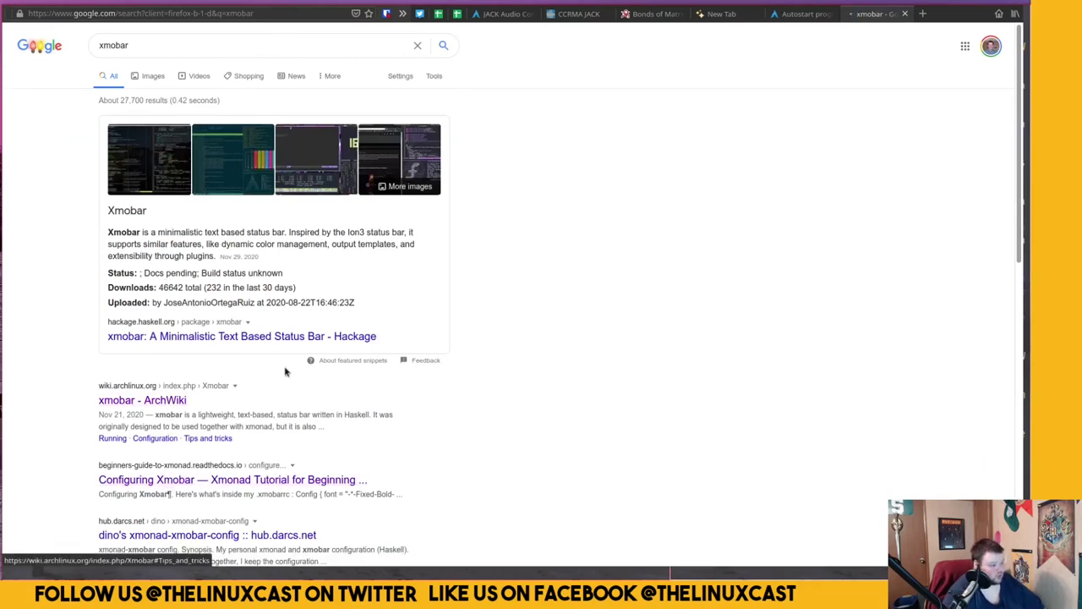
pyautogui.hotkey('ctrl', '+')
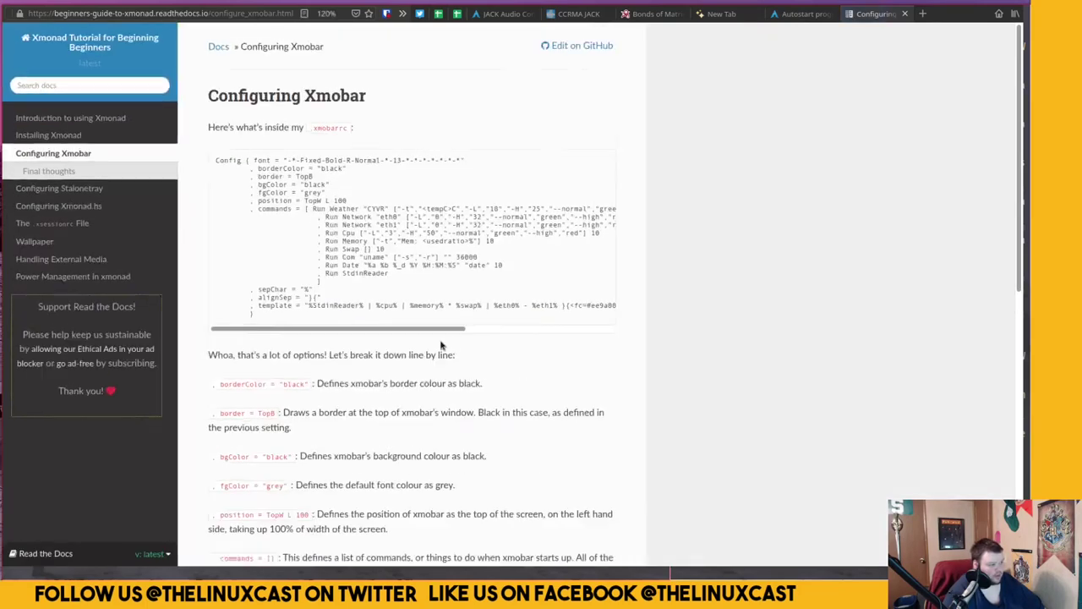
pyautogui.hotkey('ctrl', '+')
pyautogui.hotkey('ctrl', '+')
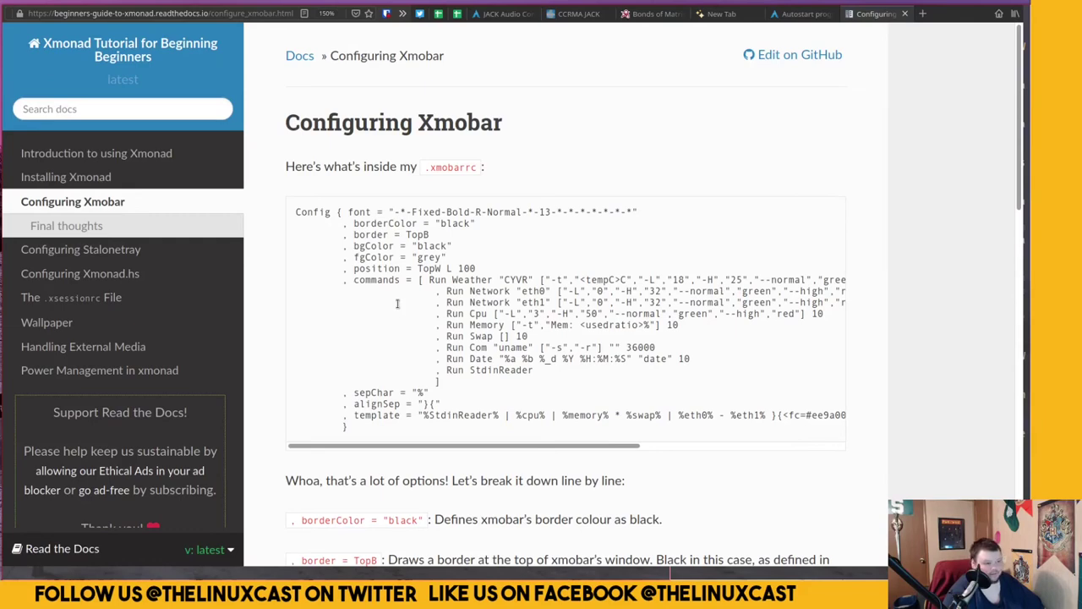
pyautogui.hotkey('ctrl', '-')
pyautogui.hotkey('ctrl', '-')
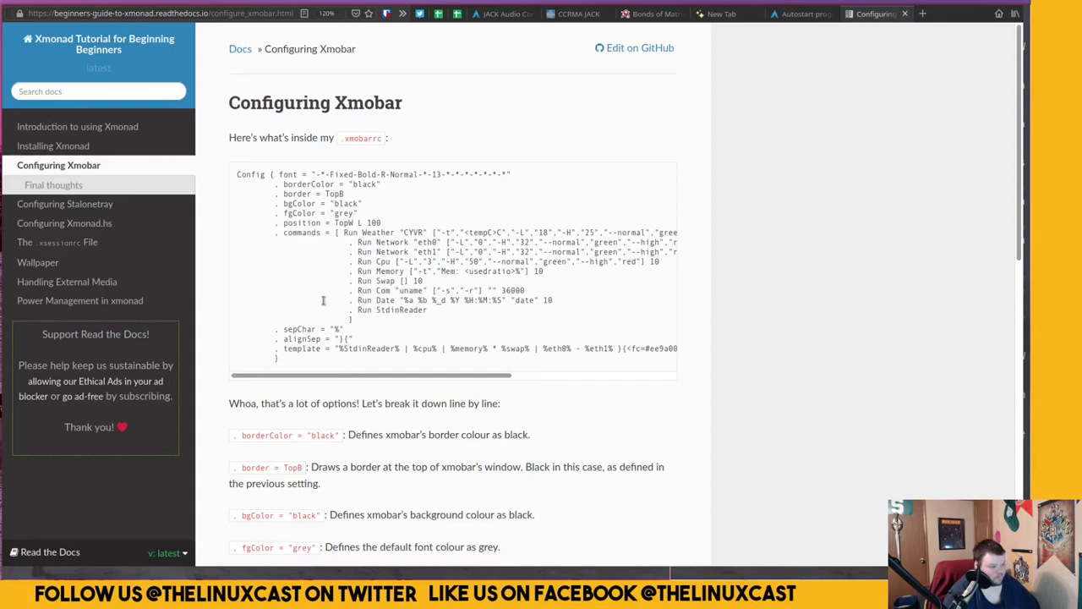
# Highlight the Run Weather command in the sample config, then the borderColor explanation
pyautogui.moveTo(343, 232); pyautogui.dragTo(584, 227)
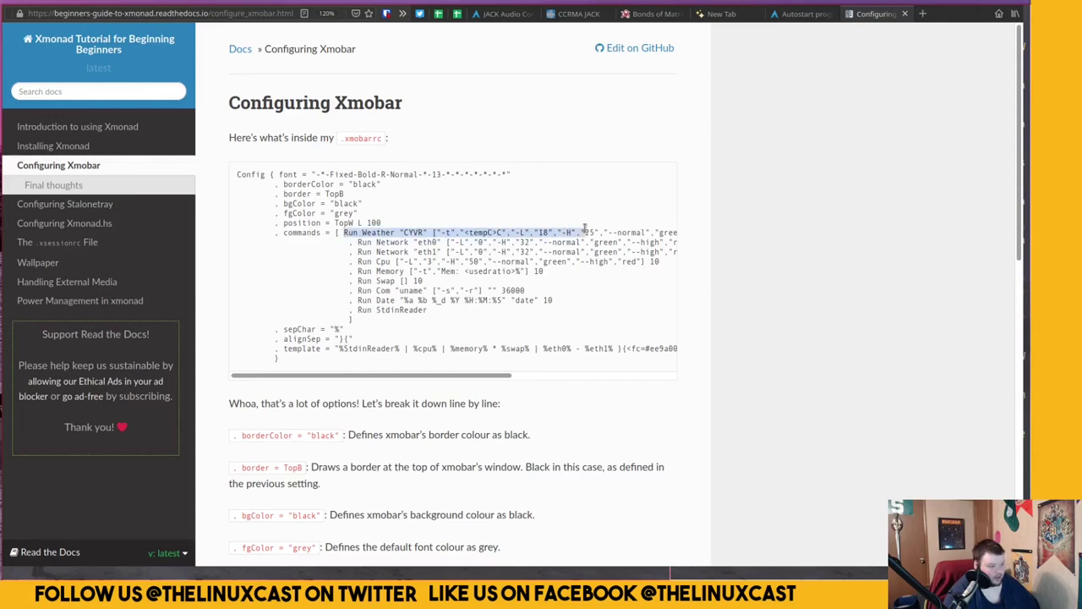
pyautogui.click(553, 247)
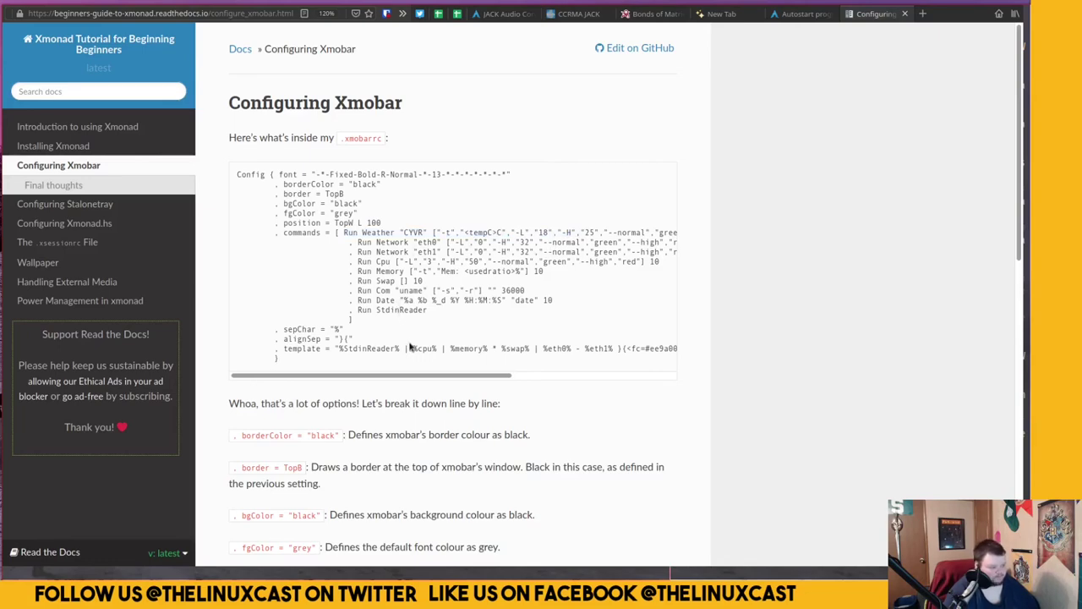
pyautogui.scroll(-5, 410, 347)
pyautogui.scroll(-1, 410, 347)
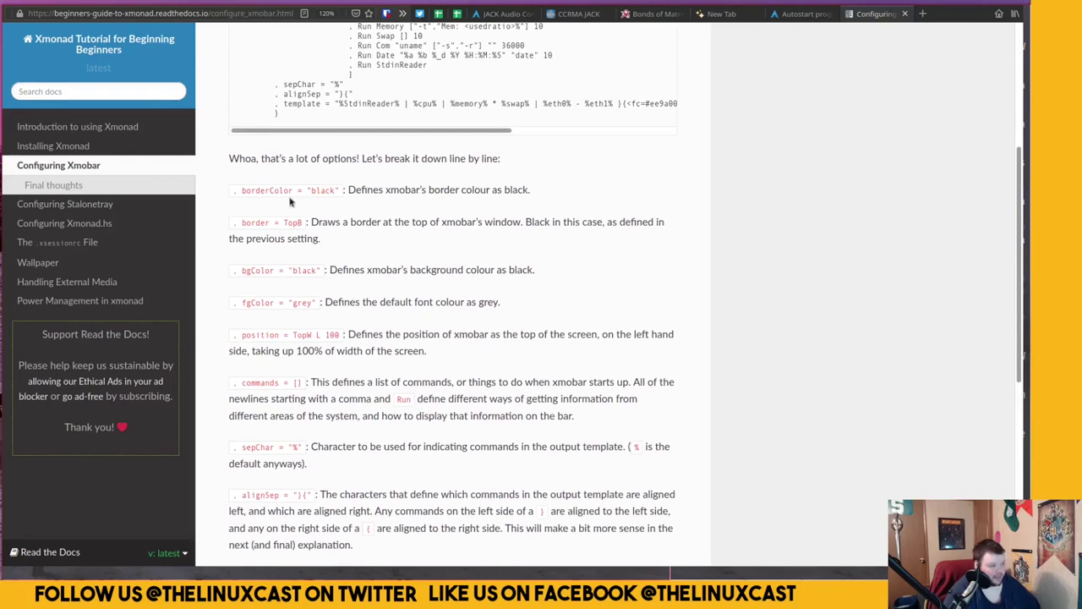
pyautogui.moveTo(245, 190); pyautogui.dragTo(368, 192)
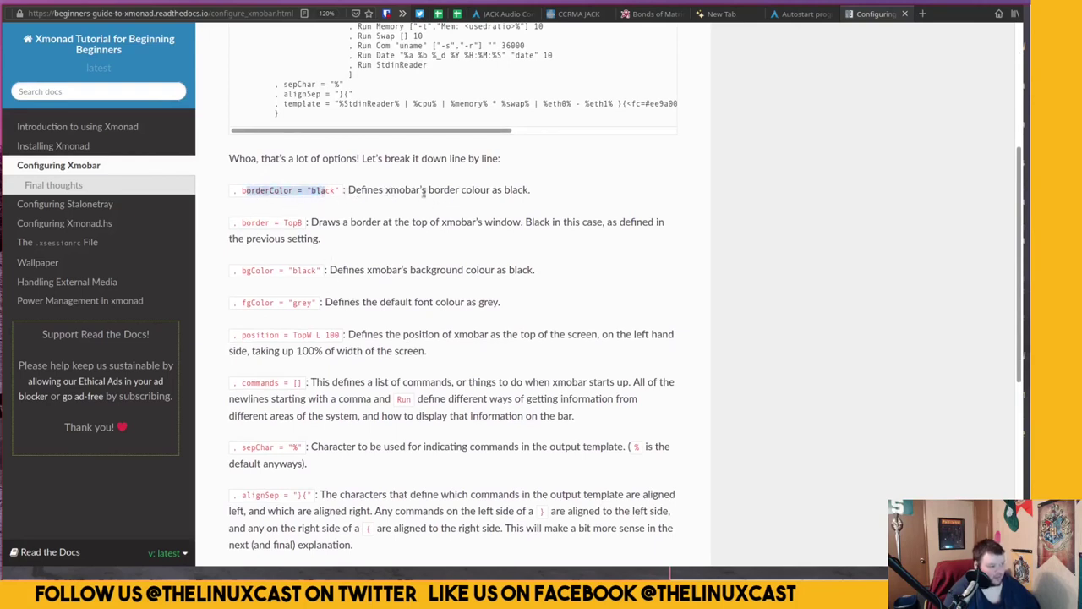
pyautogui.click(479, 187)
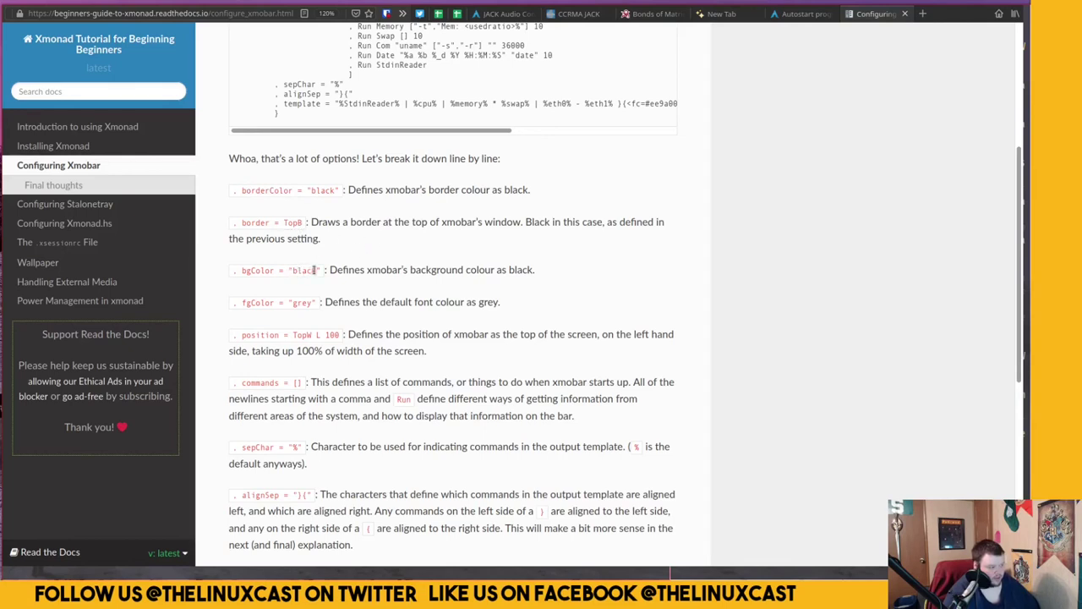
# Highlight the bgColor explanation, then select the word 'Xmobar' in the page breadcrumb
pyautogui.moveTo(331, 270); pyautogui.dragTo(431, 269)
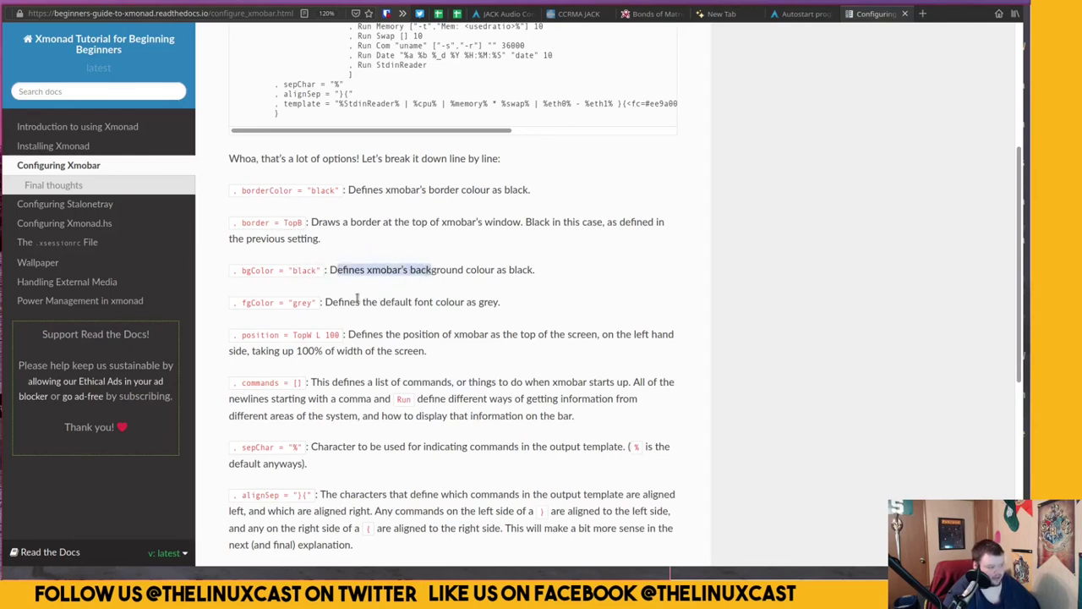
pyautogui.scroll(5, 357, 299)
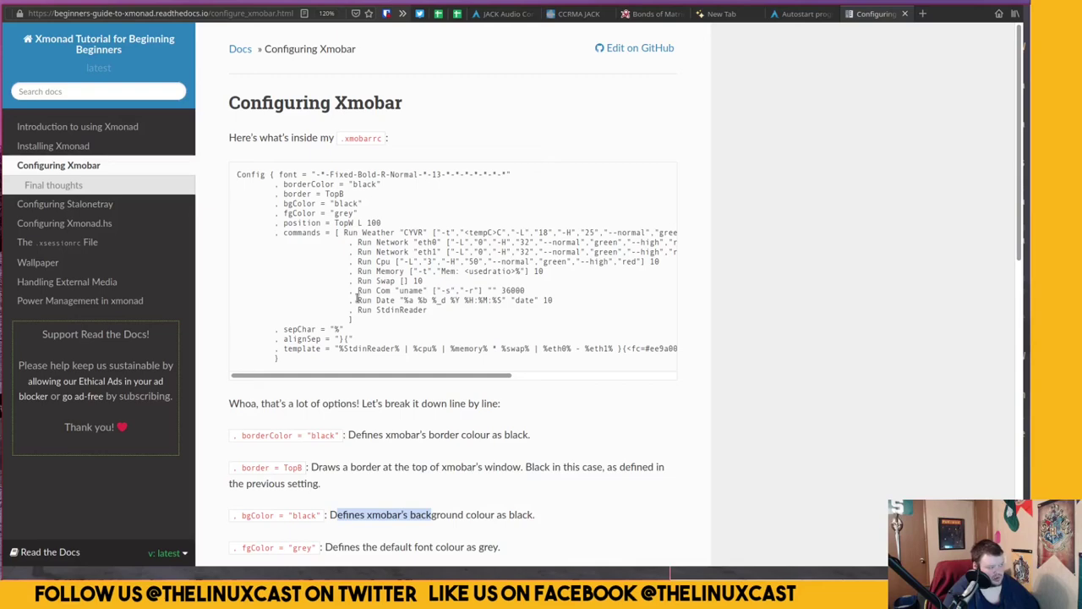
pyautogui.scroll(-2, 357, 298)
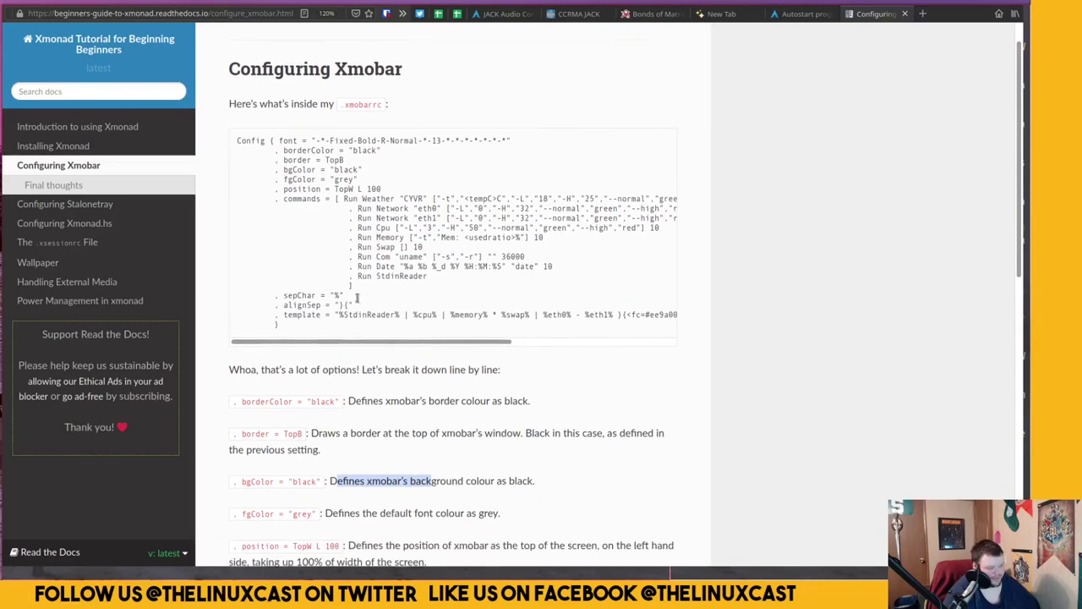
pyautogui.scroll(2, 357, 300)
pyautogui.scroll(-1, 358, 302)
pyautogui.scroll(1, 357, 302)
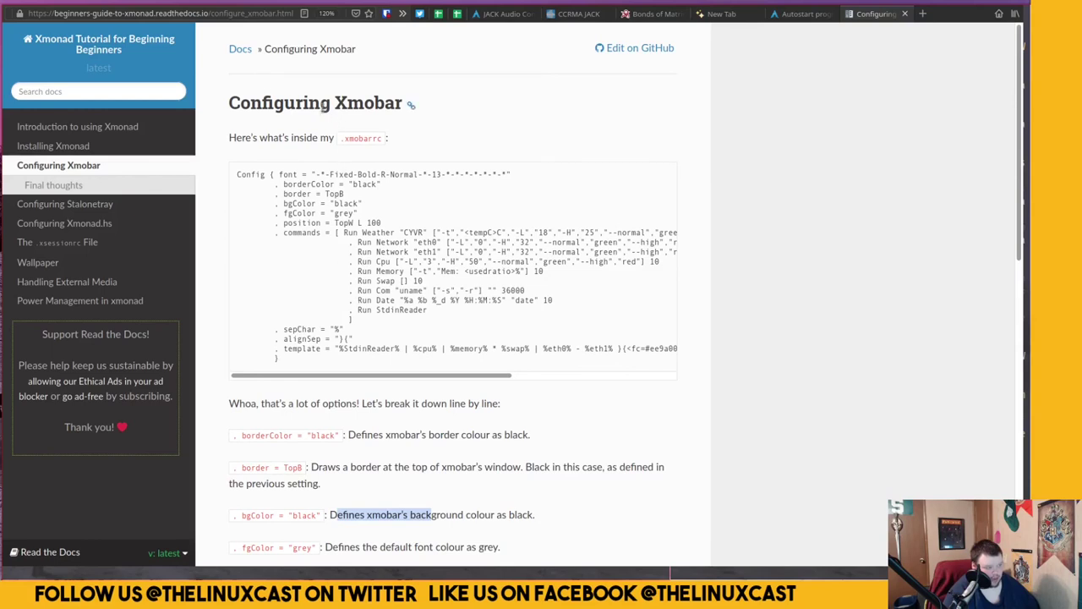
pyautogui.moveTo(319, 49); pyautogui.dragTo(358, 51)
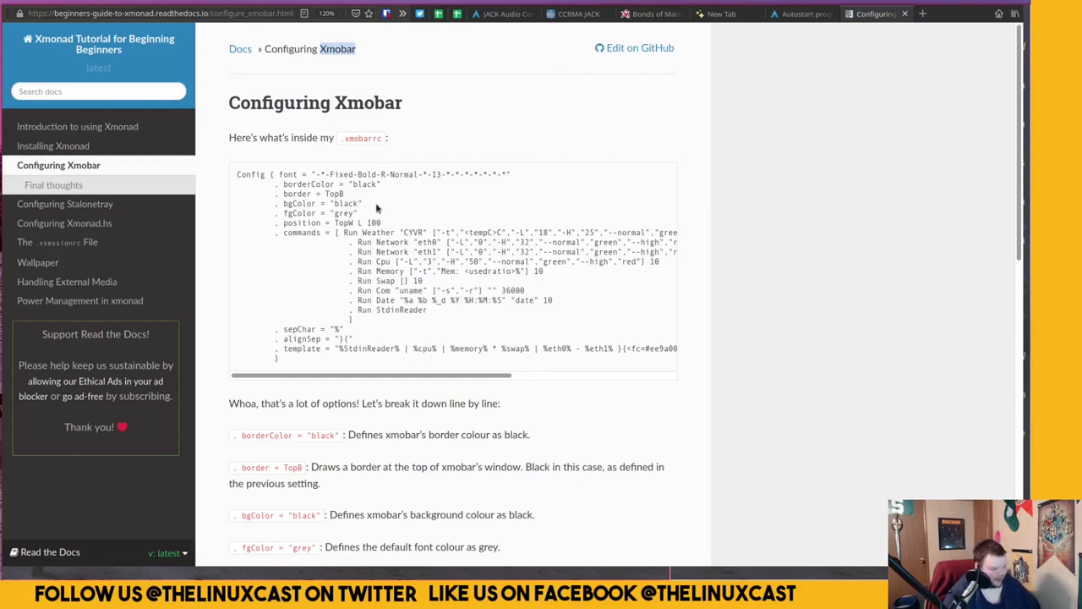
# Return to workspace 1, widen the editor pane and clear stray characters from the shell prompt
pyautogui.press('super+1')
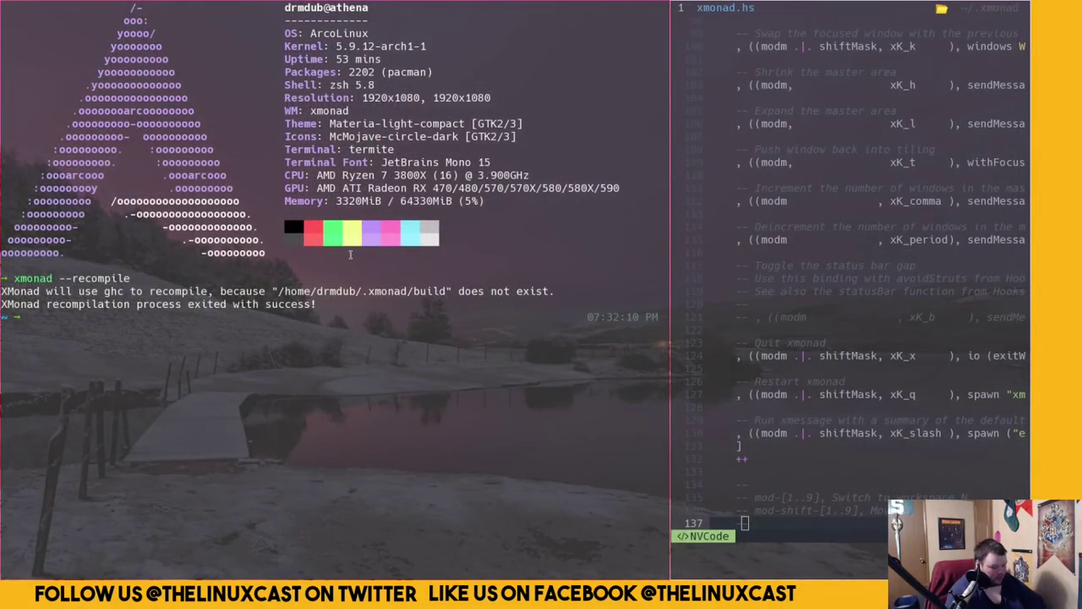
pyautogui.press('super+h')
pyautogui.press('super+h')
pyautogui.press('super+h')
pyautogui.press('super+h')
pyautogui.press('super+h')
pyautogui.press('super+h')
pyautogui.press('super+h')
pyautogui.press('super+h')
pyautogui.press('super+h')
pyautogui.press('super+h')
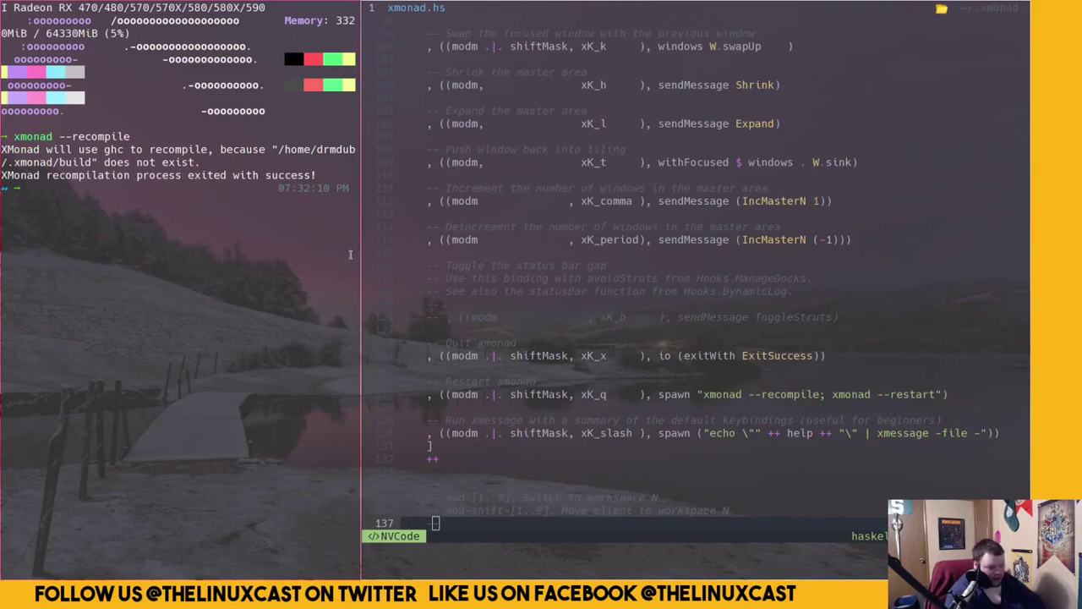
pyautogui.write('/m')
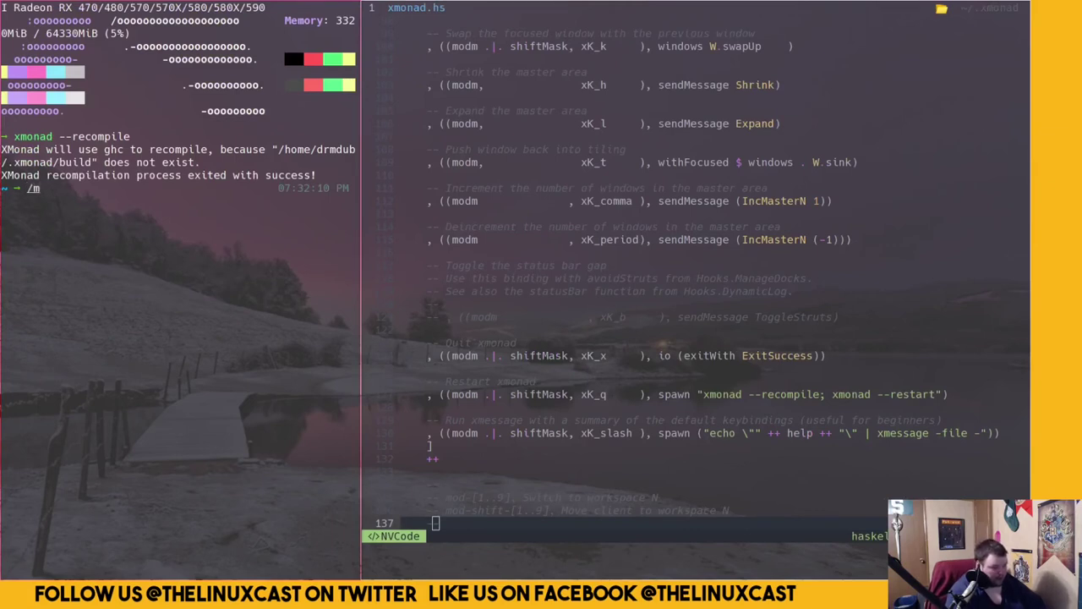
pyautogui.press('BackSpace')
pyautogui.press('BackSpace')
# Fine-tune the terminal/editor split with Mod+l and Mod+h, then search xmonad.hs for myStart
pyautogui.press('super+l')
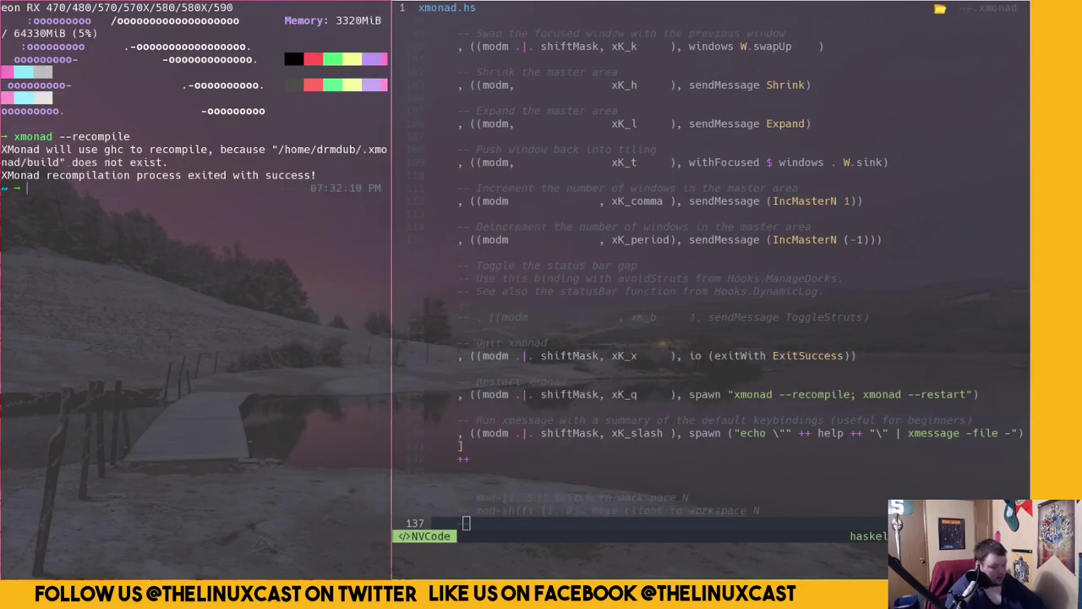
pyautogui.press('super+h')
pyautogui.press('super+l')
pyautogui.press('super+h')
pyautogui.press('super+h')
pyautogui.press('super+h')
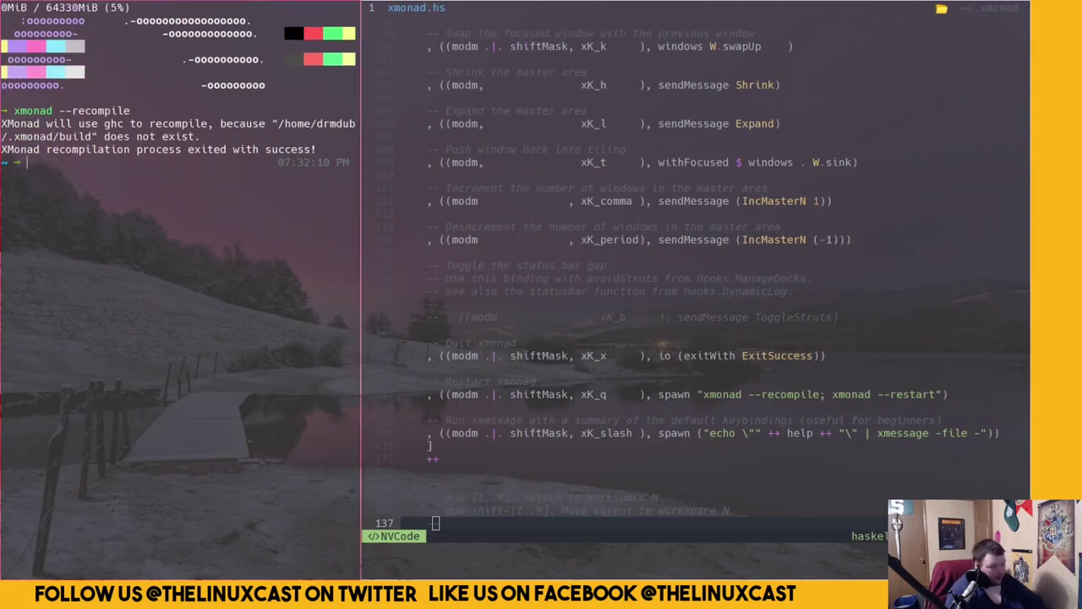
pyautogui.press('super+l')
pyautogui.press('super+l')
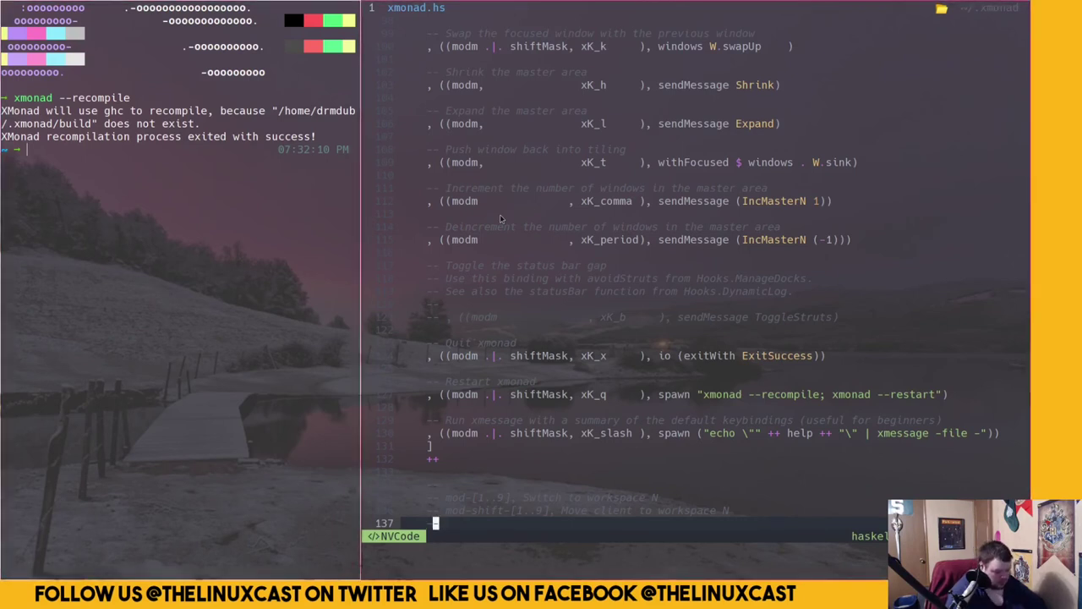
pyautogui.write('/')
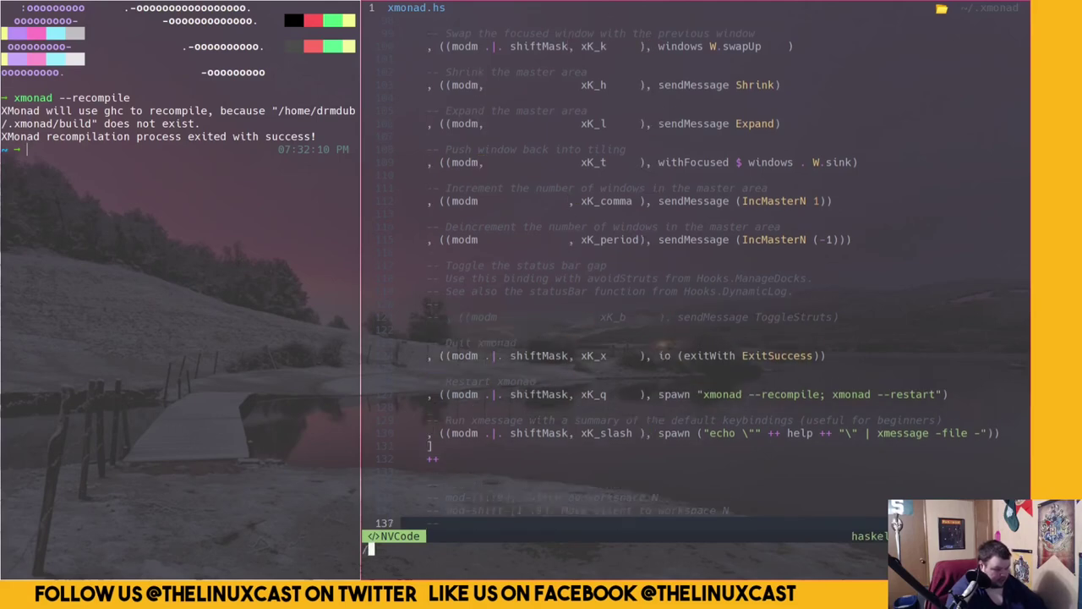
pyautogui.write('myStart')
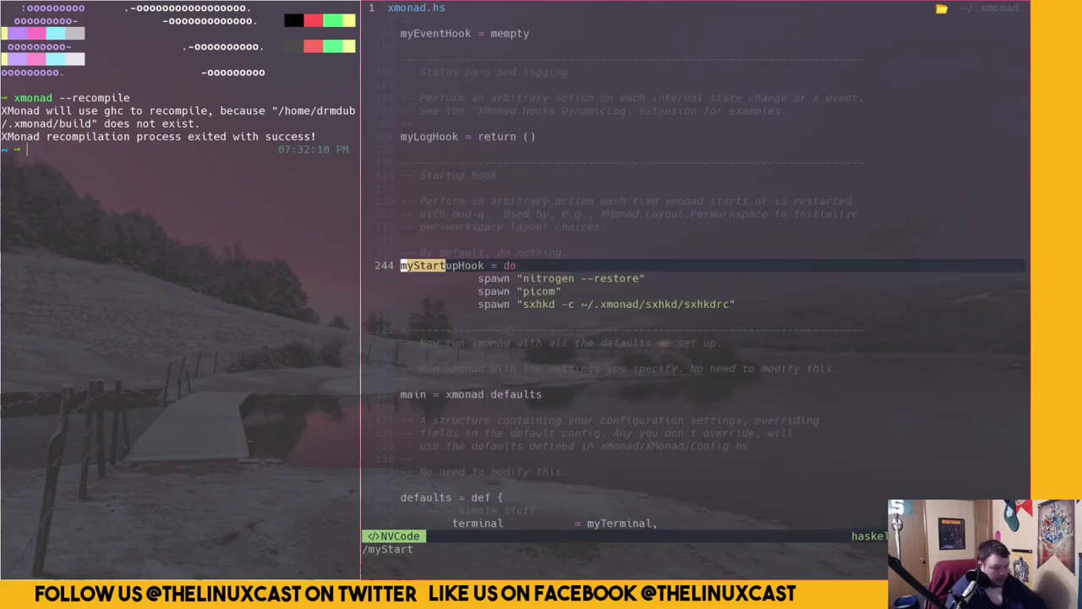
# Start an empty 'spawm "' line below the sxhkd spawn, and type cd .config/polybar/ in the shell
pyautogui.press('j')
pyautogui.press('j')
pyautogui.press('j')
pyautogui.press('j')
pyautogui.press('k')
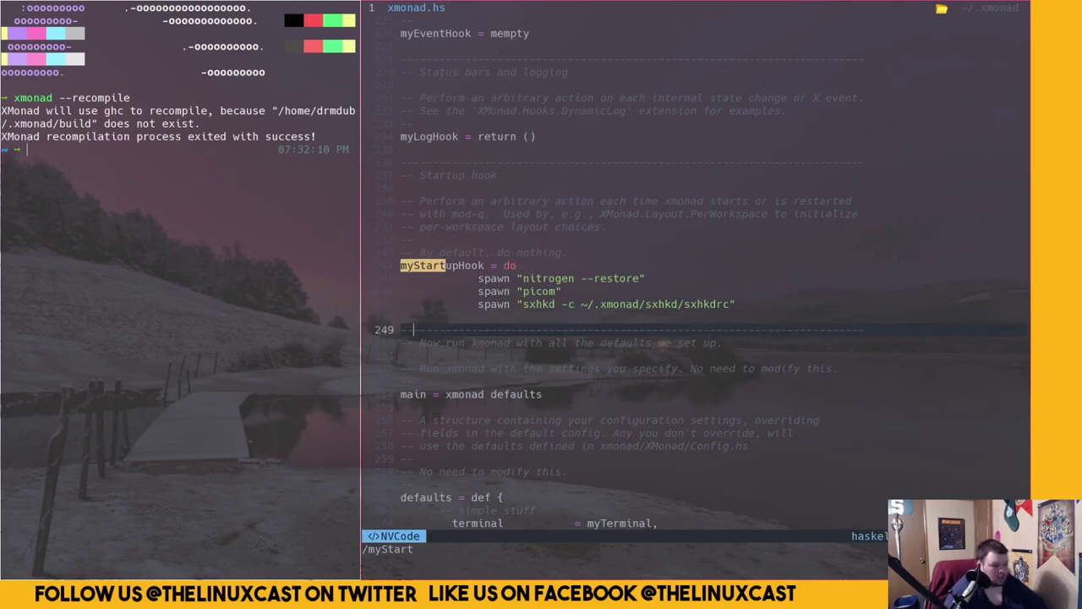
pyautogui.press('k')
pyautogui.press('j')
pyautogui.press('j')
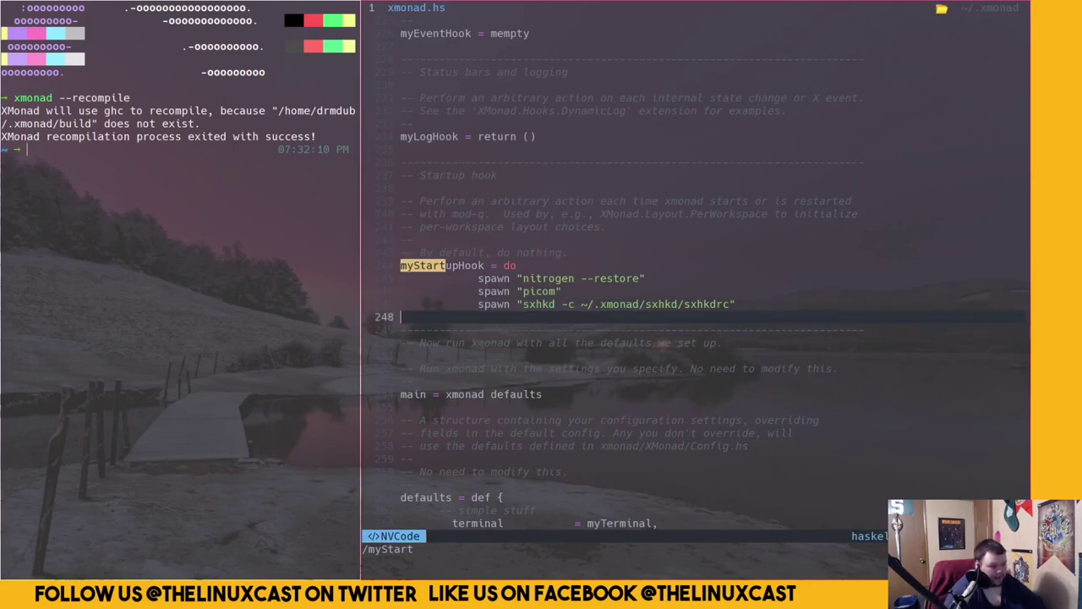
pyautogui.press('k')
pyautogui.write('Sspa')
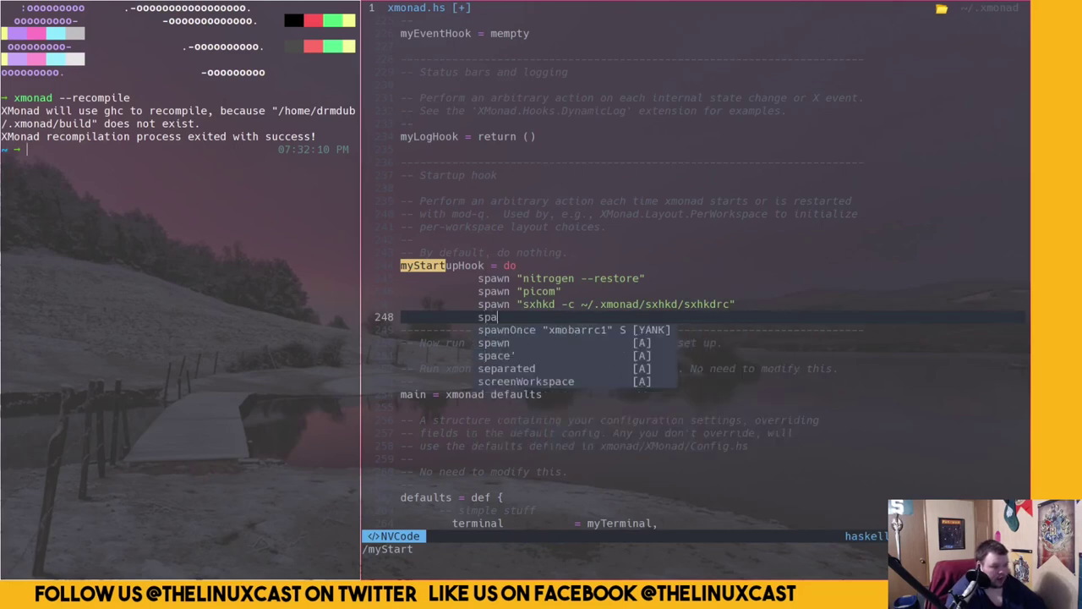
pyautogui.write('wm "')
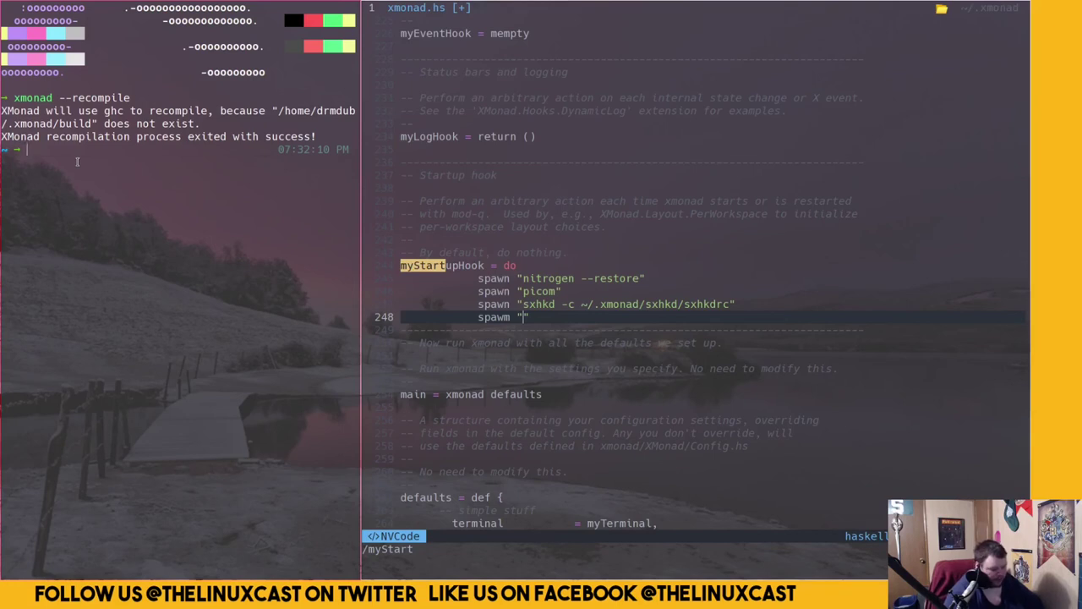
pyautogui.write('cd .config/polybar/')
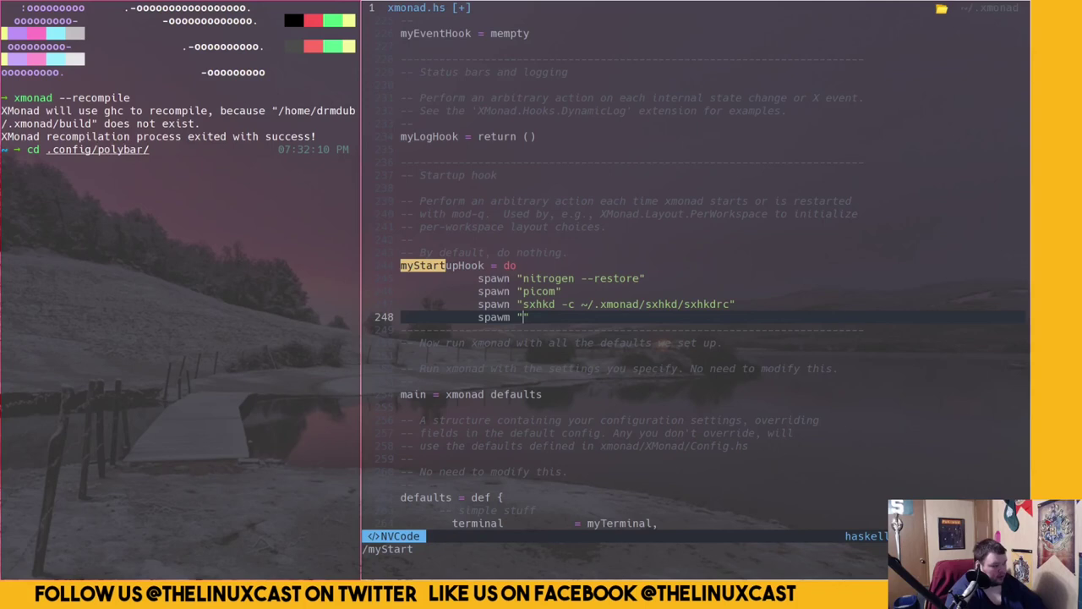
# Enter ~/.config/polybar, open its config file, search for xmonad, then quit with :q
pyautogui.press('Return')
pyautogui.write('v')
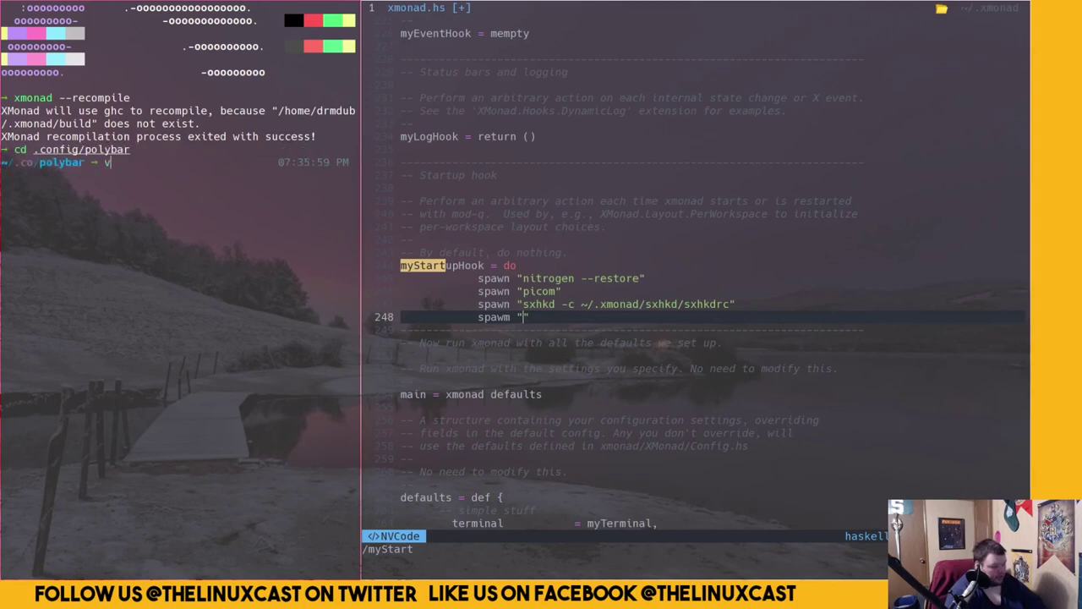
pyautogui.write(' config')
pyautogui.press('Return')
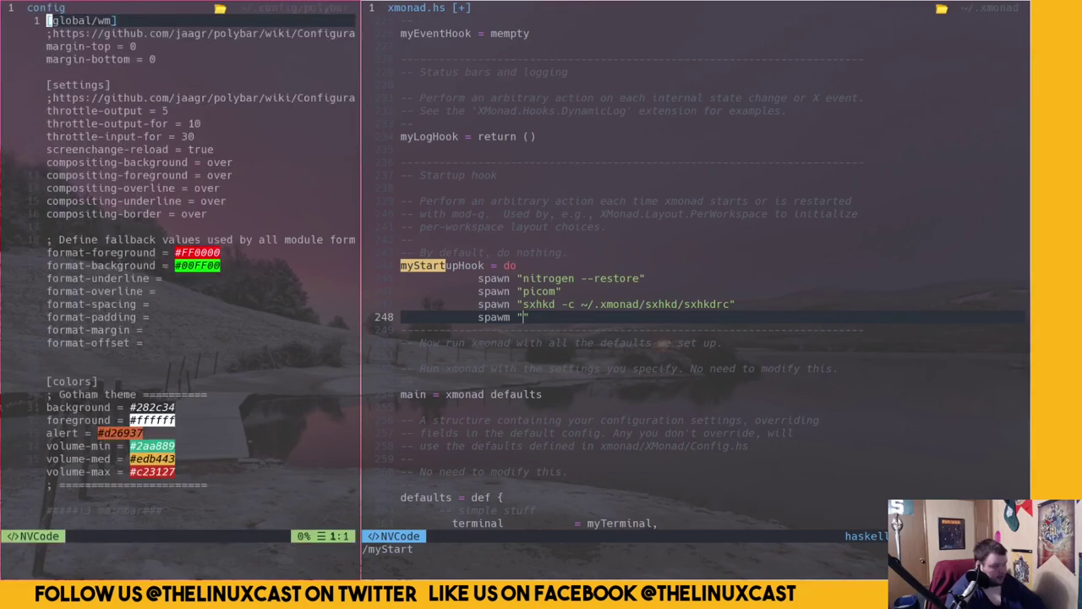
pyautogui.write('/s')
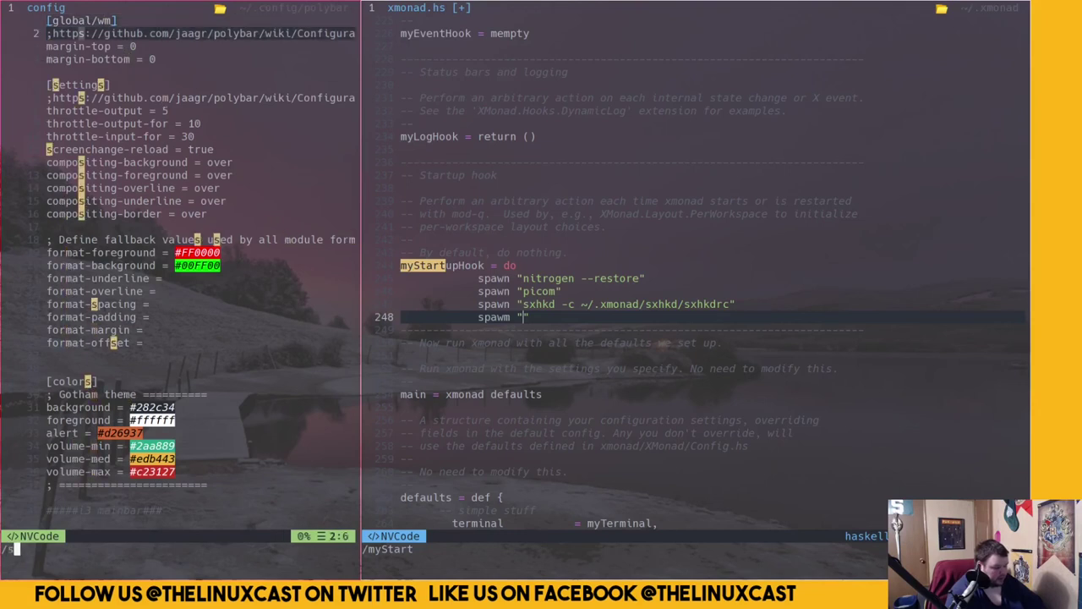
pyautogui.press('BackSpace')
pyautogui.write('xmonad')
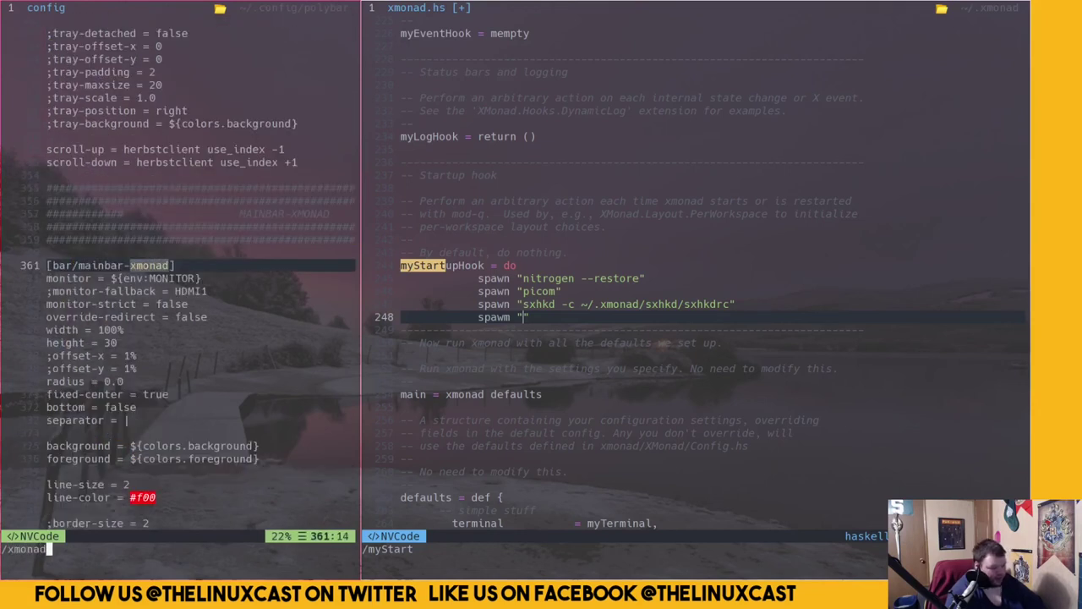
pyautogui.press('Escape')
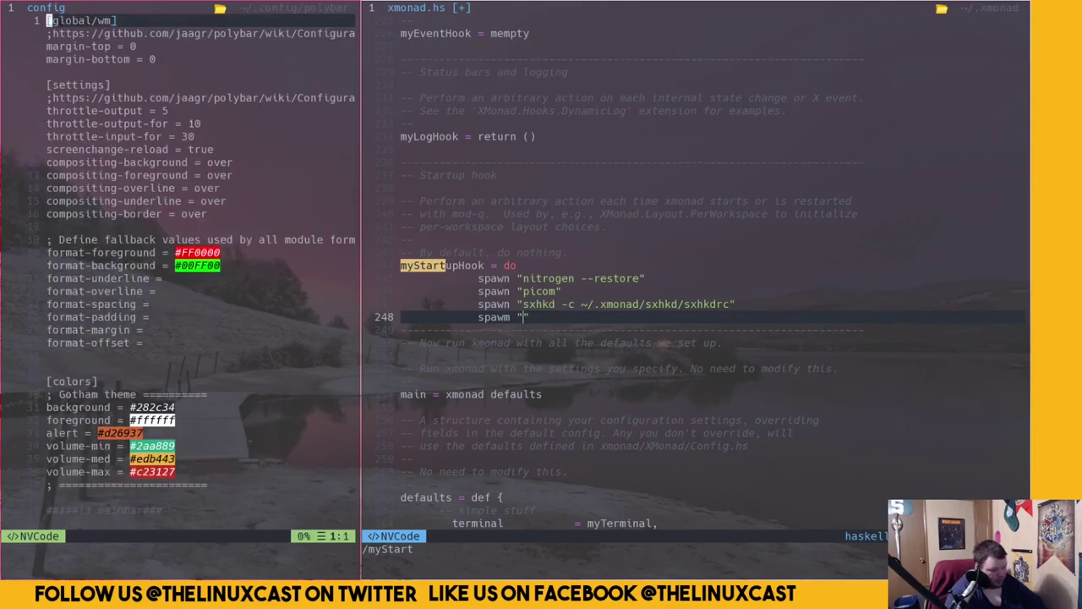
pyautogui.write(':q')
pyautogui.press('Return')
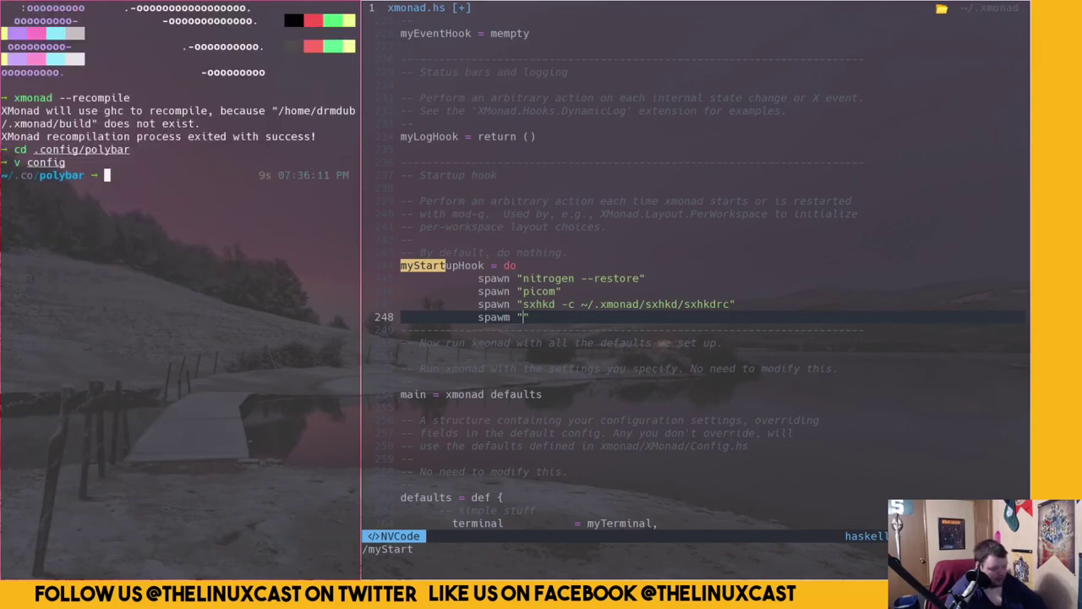
# List the polybar folder, then complete line 248's path as ~/.config/polybar/launch.sh
pyautogui.write('ls')
pyautogui.press('Return')
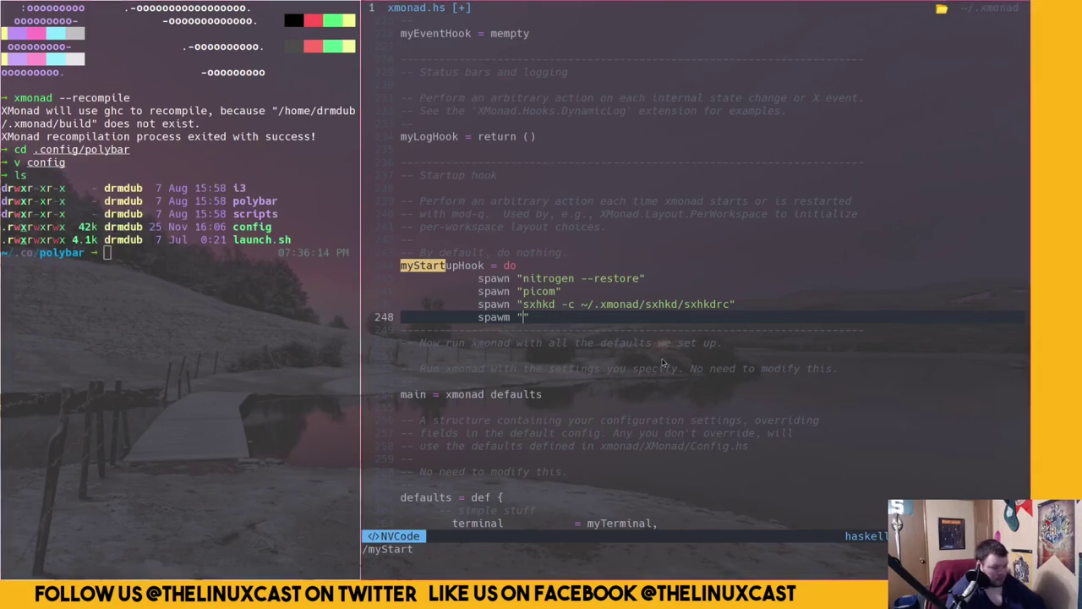
pyautogui.write('~/.conf')
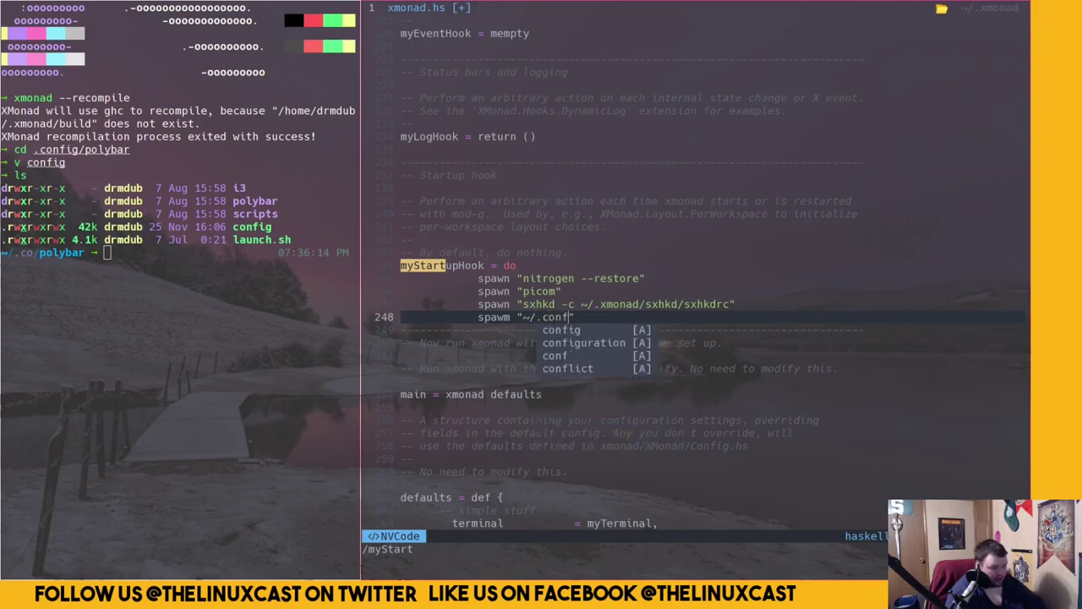
pyautogui.press('Tab')
pyautogui.write('/p')
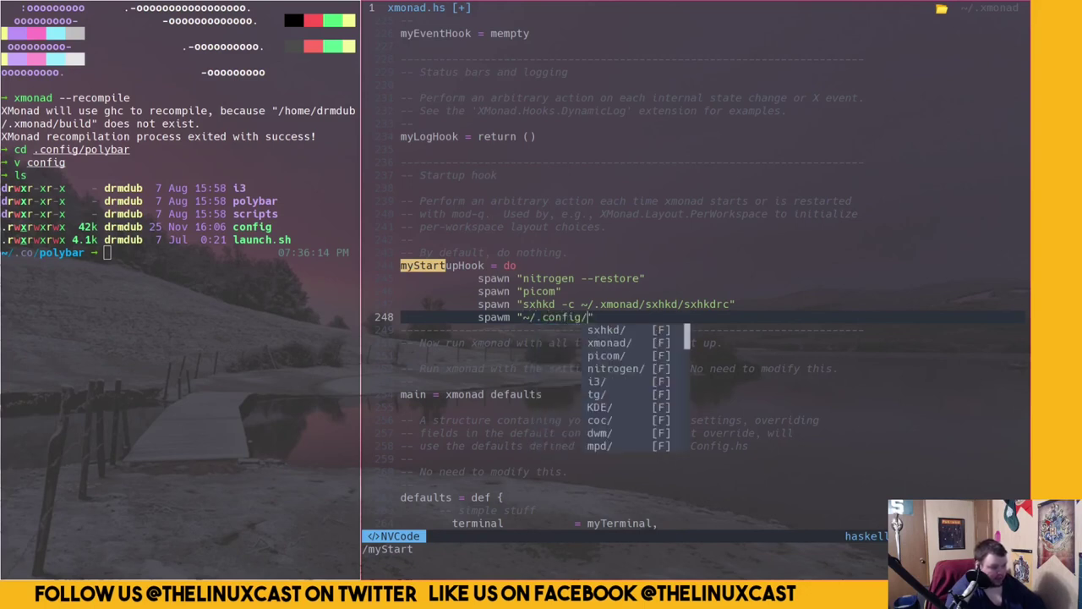
pyautogui.write('olybar/')
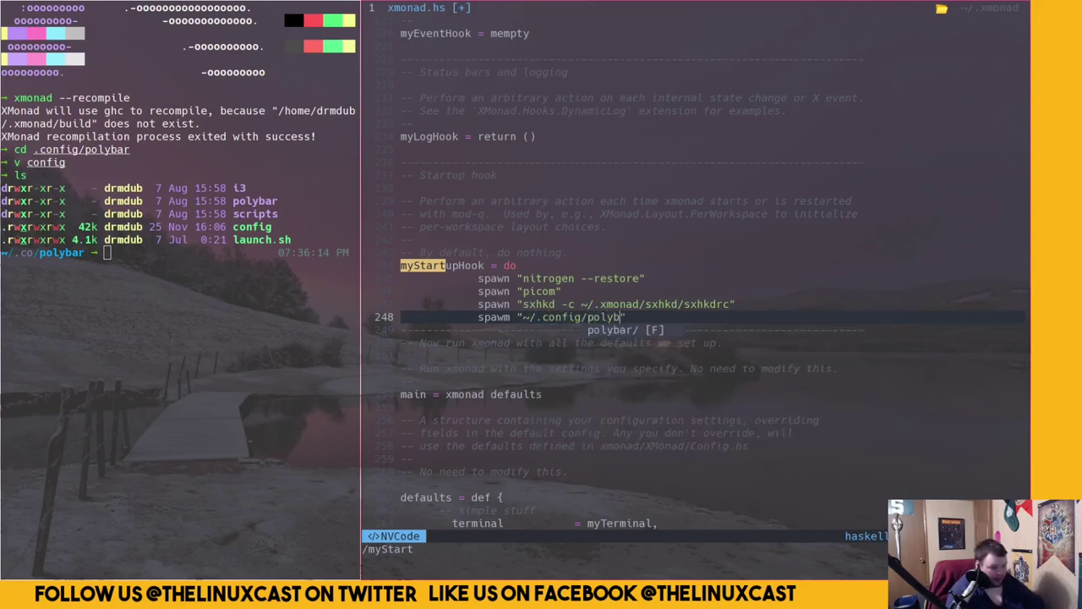
pyautogui.write('launch.sjh')
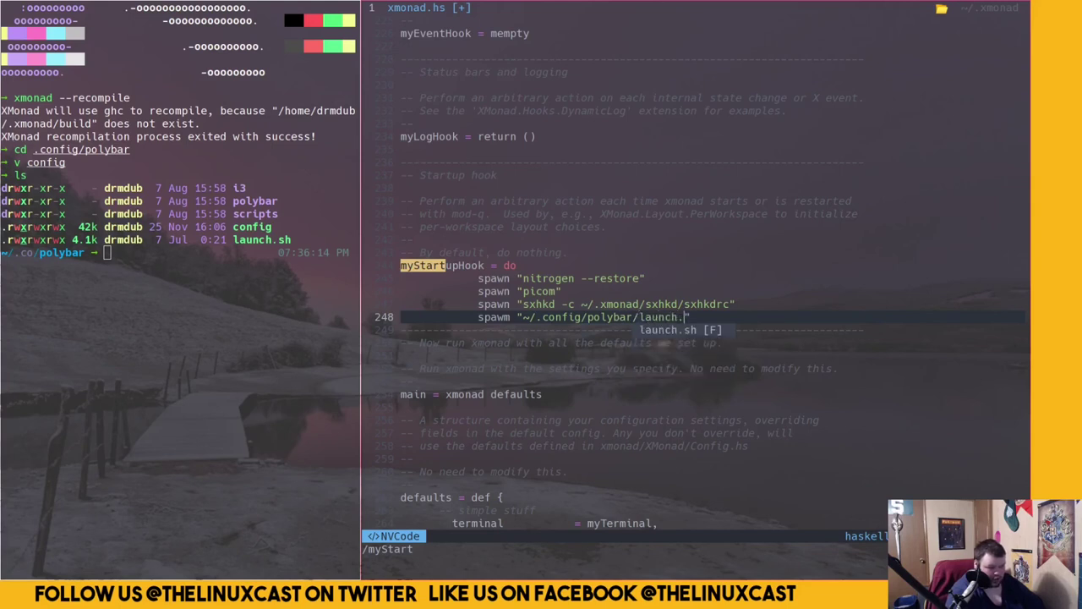
pyautogui.press('BackSpace')
pyautogui.press('BackSpace')
pyautogui.write('h')
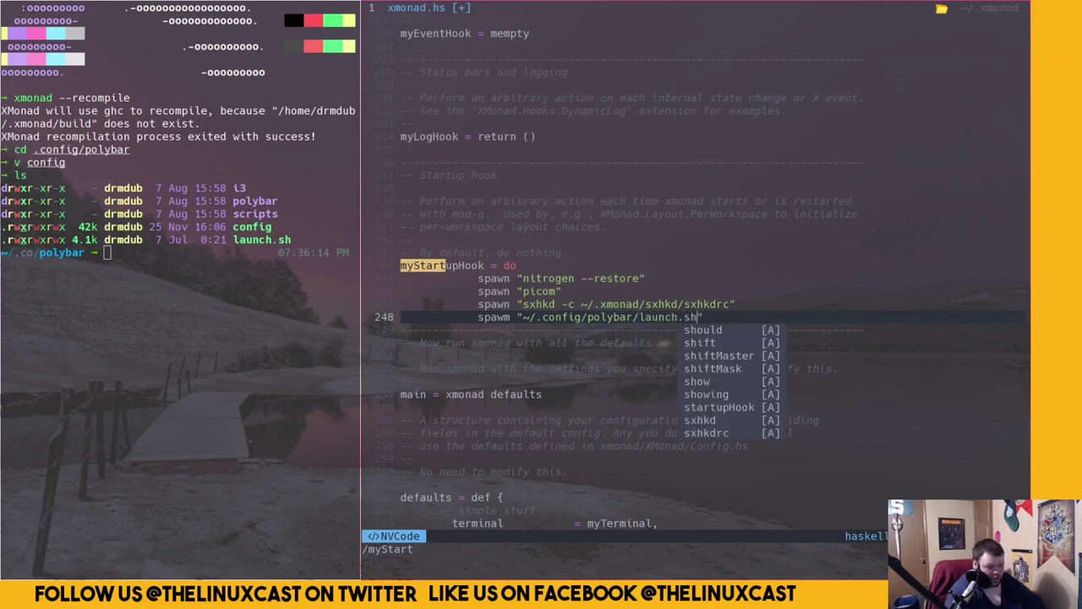
# Save xmonad.hs with :w and return the terminal to the home directory
pyautogui.press('Escape')
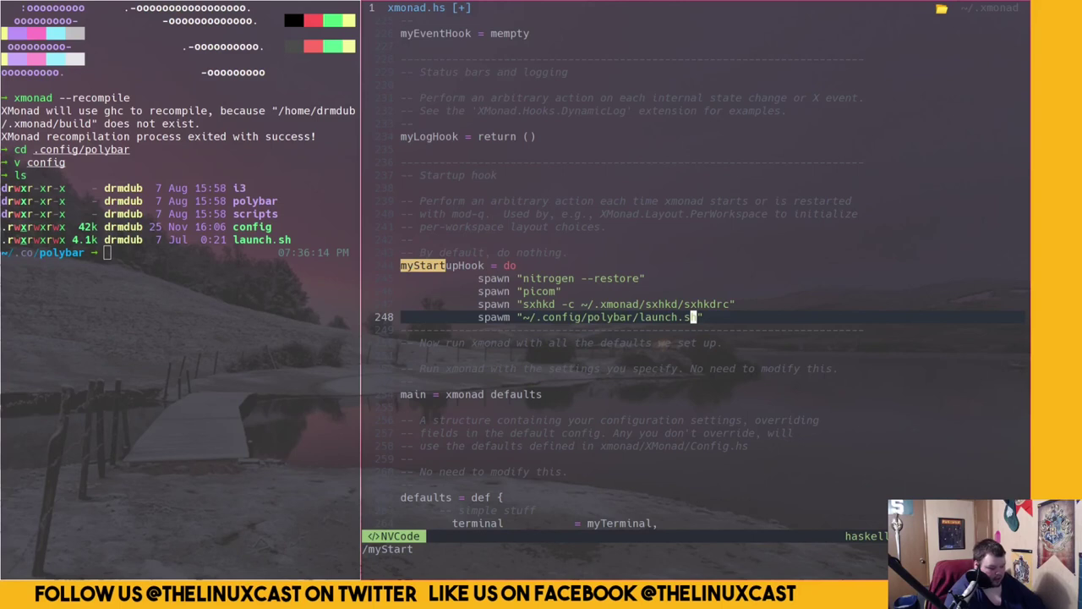
pyautogui.press(':')
pyautogui.write('w')
pyautogui.press('Return')
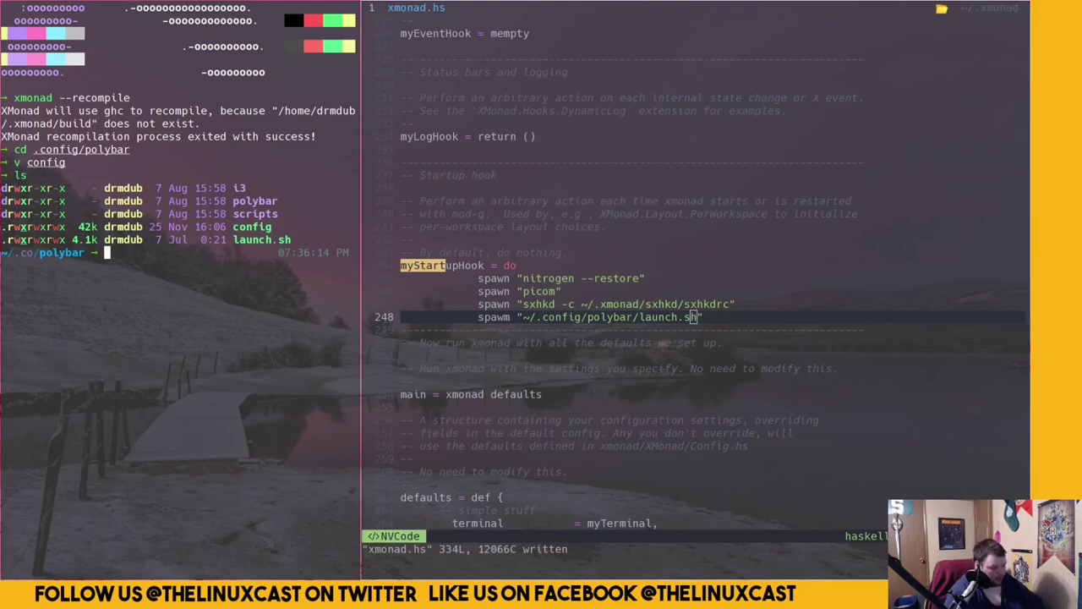
pyautogui.write('cd')
pyautogui.press('Return')
# Erase the mistyped 'xmonad --recomile' command from the shell prompt
pyautogui.write('xmo')
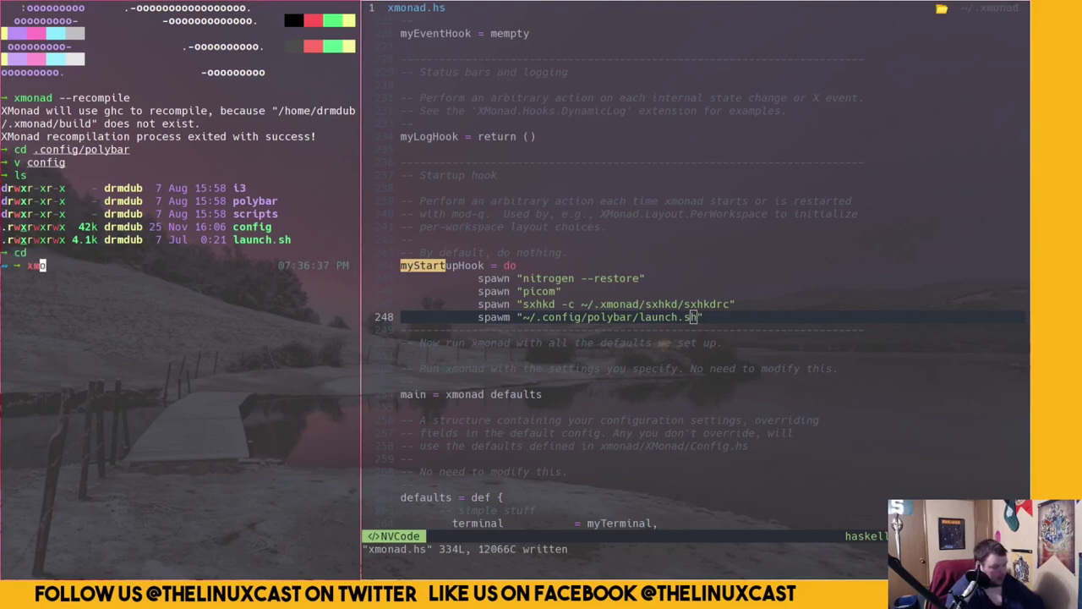
pyautogui.write('nad --rec')
pyautogui.write('omile')
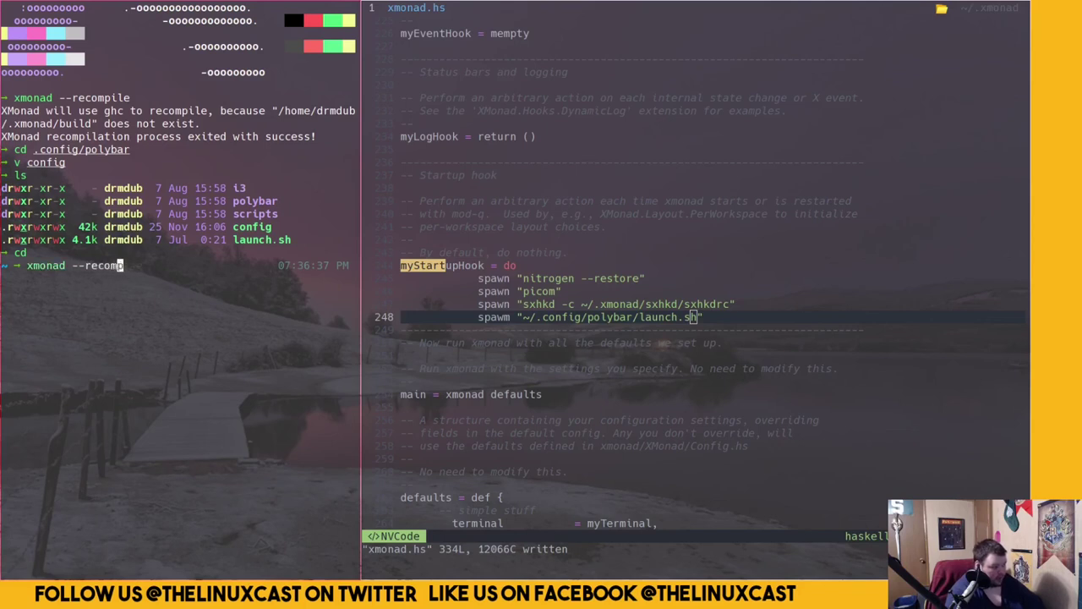
pyautogui.press('BackSpace')
pyautogui.press('BackSpace')
pyautogui.press('BackSpace')
pyautogui.press('BackSpace')
pyautogui.press('BackSpace')
pyautogui.press('BackSpace')
pyautogui.press('BackSpace')
pyautogui.press('BackSpace')
pyautogui.press('BackSpace')
pyautogui.press('BackSpace')
pyautogui.press('BackSpace')
pyautogui.press('BackSpace')
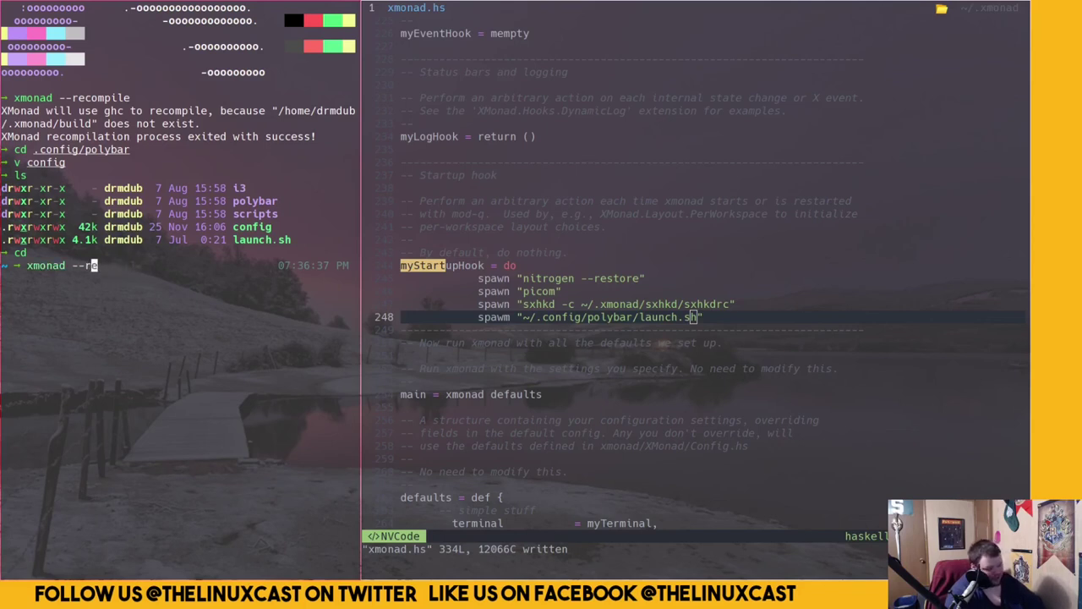
pyautogui.press('BackSpace')
pyautogui.press('BackSpace')
pyautogui.press('BackSpace')
pyautogui.press('BackSpace')
pyautogui.press('BackSpace')
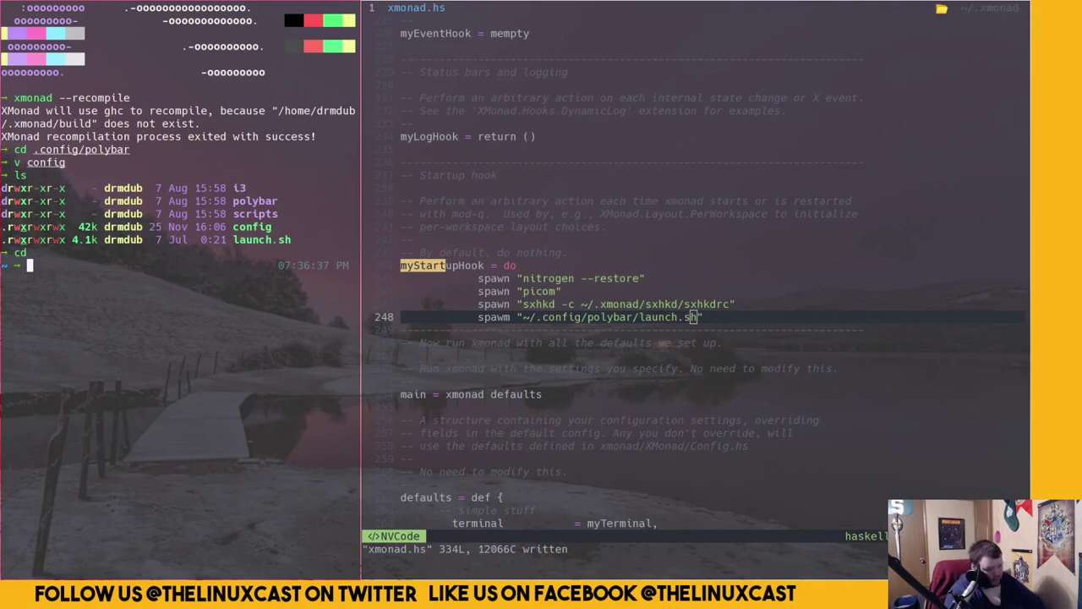
# Restart xmonad with Mod+q, dismiss both line 248 error windows, and switch to the browser workspace
pyautogui.press('super+q')
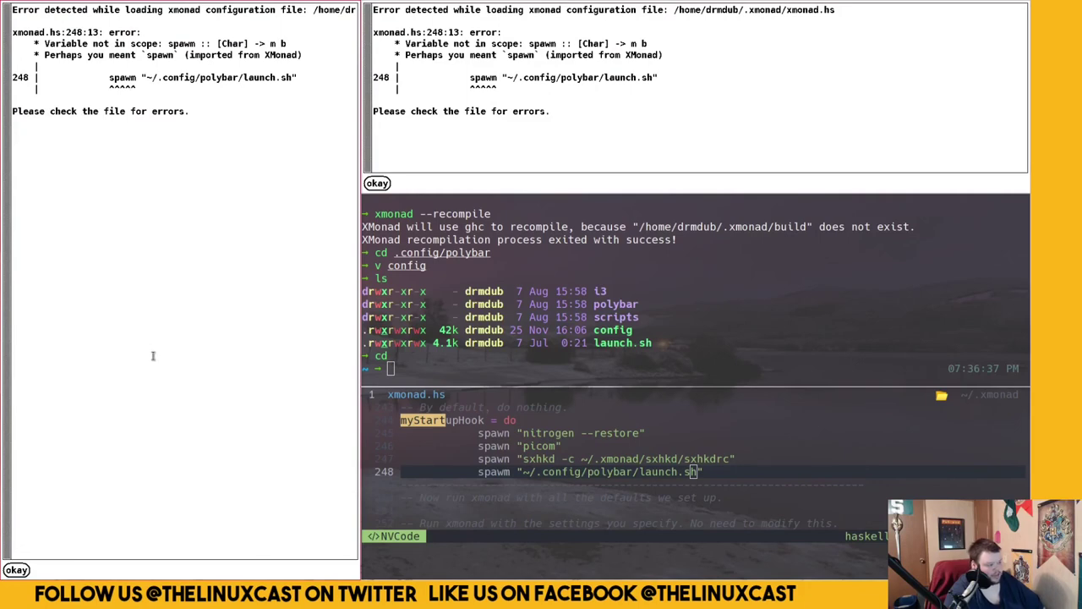
pyautogui.click(377, 183)
pyautogui.click(16, 570)
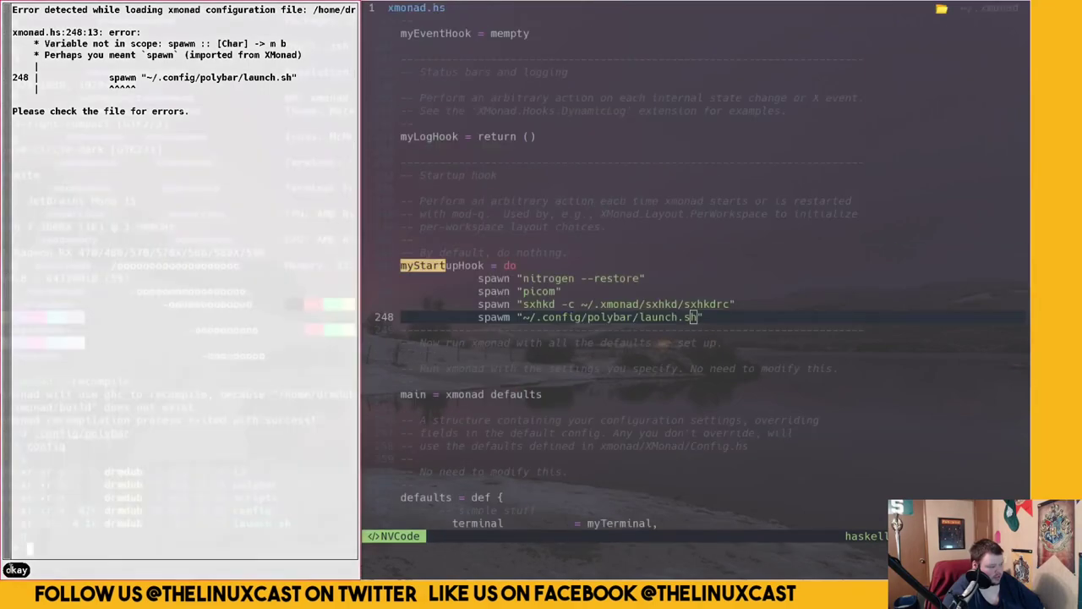
pyautogui.press('super+2')
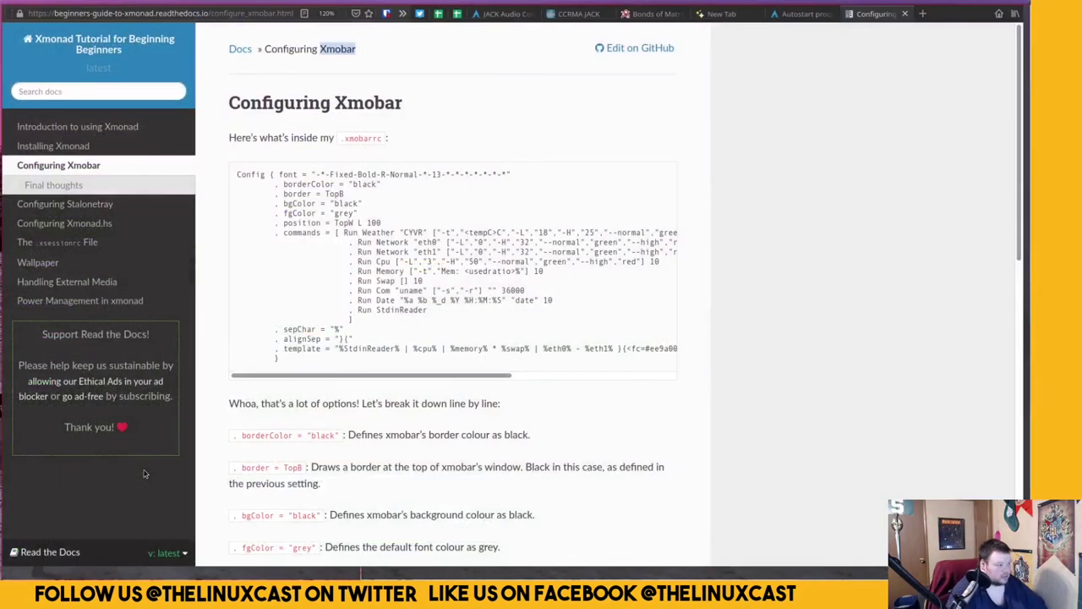
# Go back to the XMonad.Config startupHook docs and highlight xmonad-restart.sh in the spawn example
pyautogui.click(800, 17)
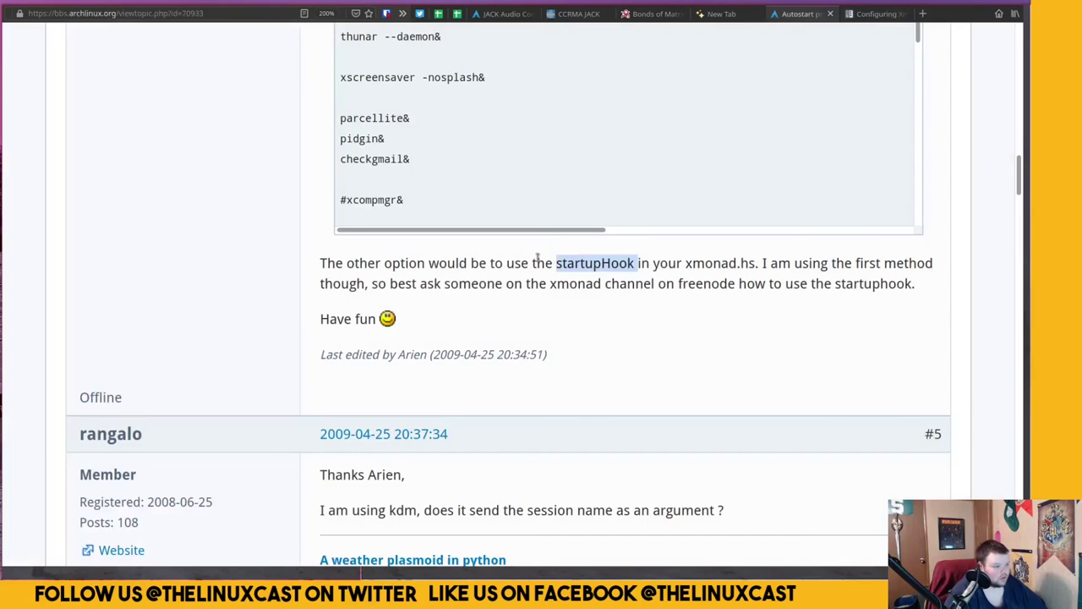
pyautogui.click(878, 14)
pyautogui.hotkey('alt', 'Left')
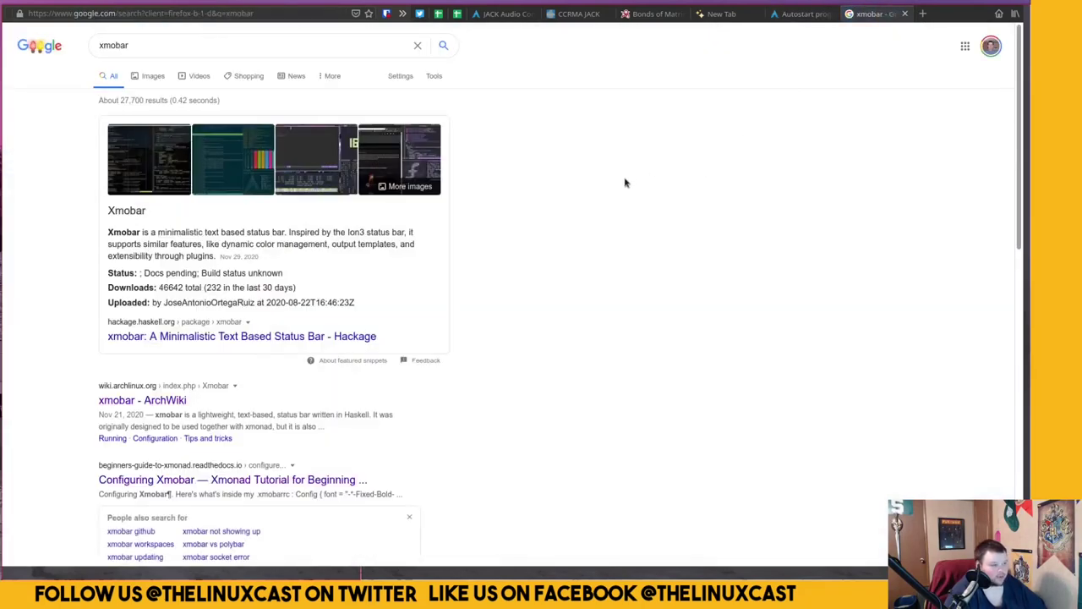
pyautogui.hotkey('alt', 'Left')
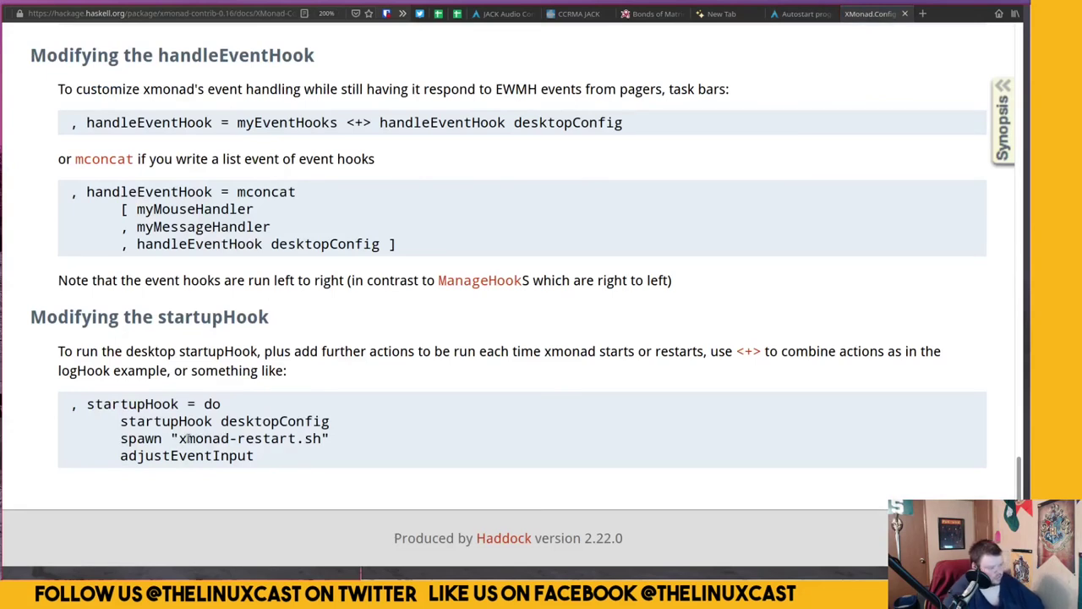
pyautogui.moveTo(179, 438); pyautogui.dragTo(324, 438)
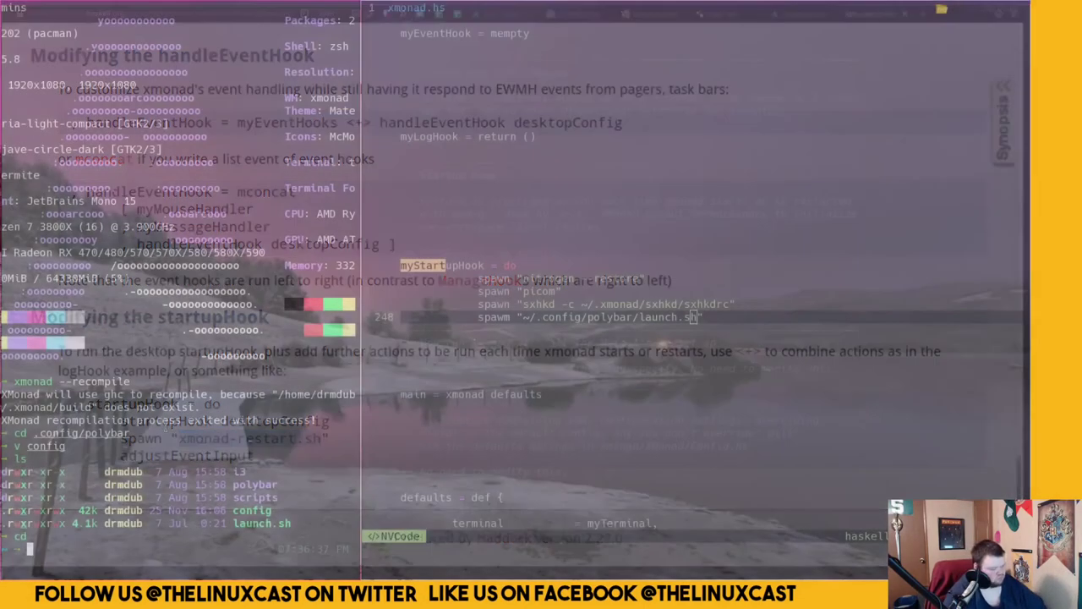
# Highlight launch.sh in the terminal's polybar listing, then return to the Firefox docs workspace
pyautogui.press('super+1')
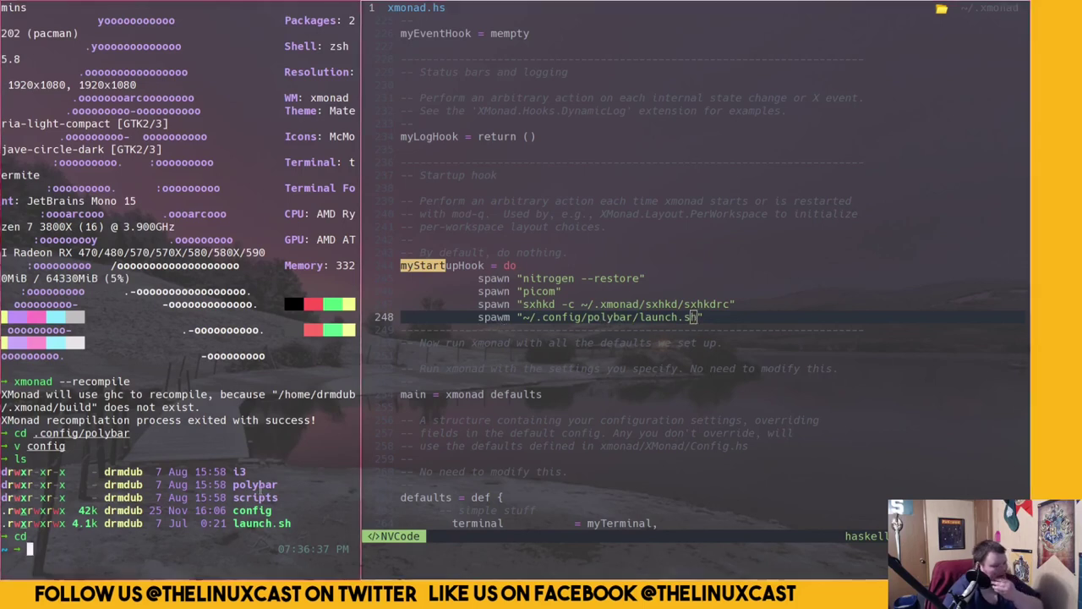
pyautogui.moveTo(232, 523); pyautogui.dragTo(292, 524)
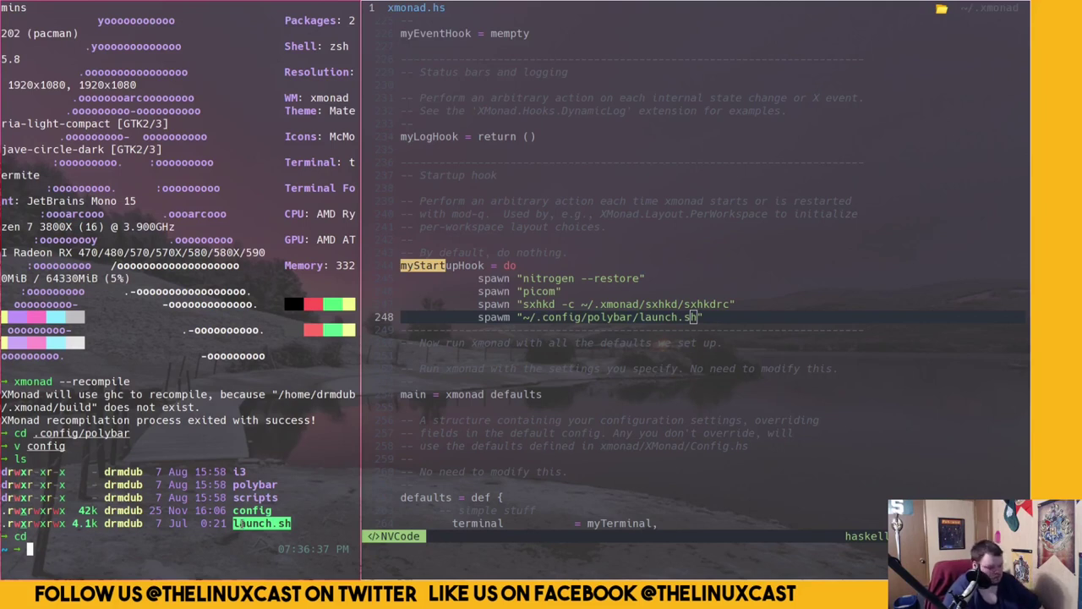
pyautogui.press('super+2')
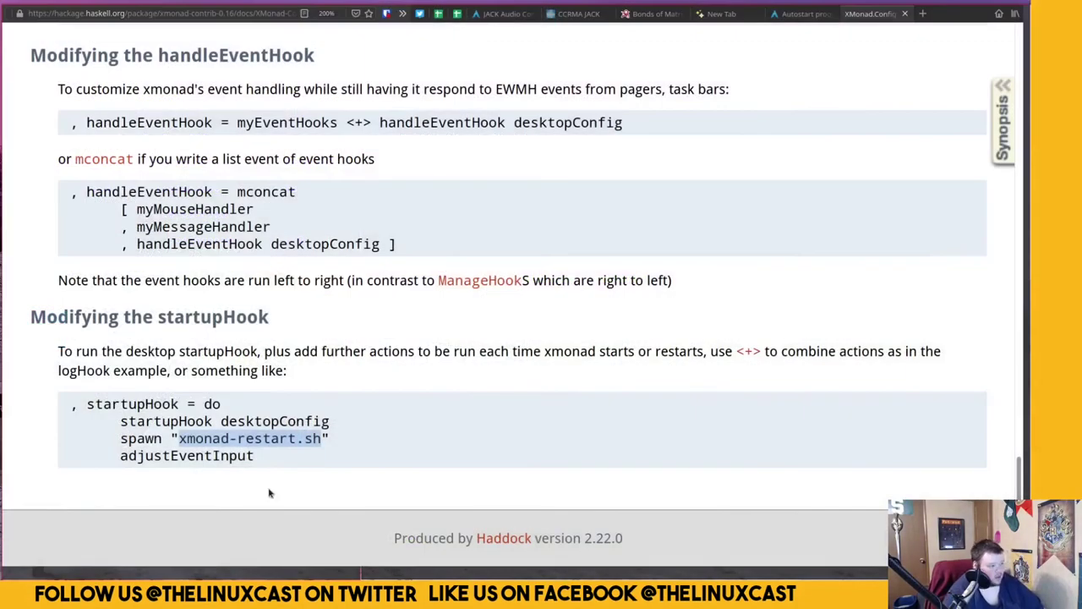
# Highlight desktopConfig and the xmonad-restart.sh spawn line in the docs' startupHook example
pyautogui.moveTo(122, 421); pyautogui.dragTo(244, 421)
pyautogui.click(223, 420)
pyautogui.doubleClick(222, 420)
pyautogui.click(284, 420)
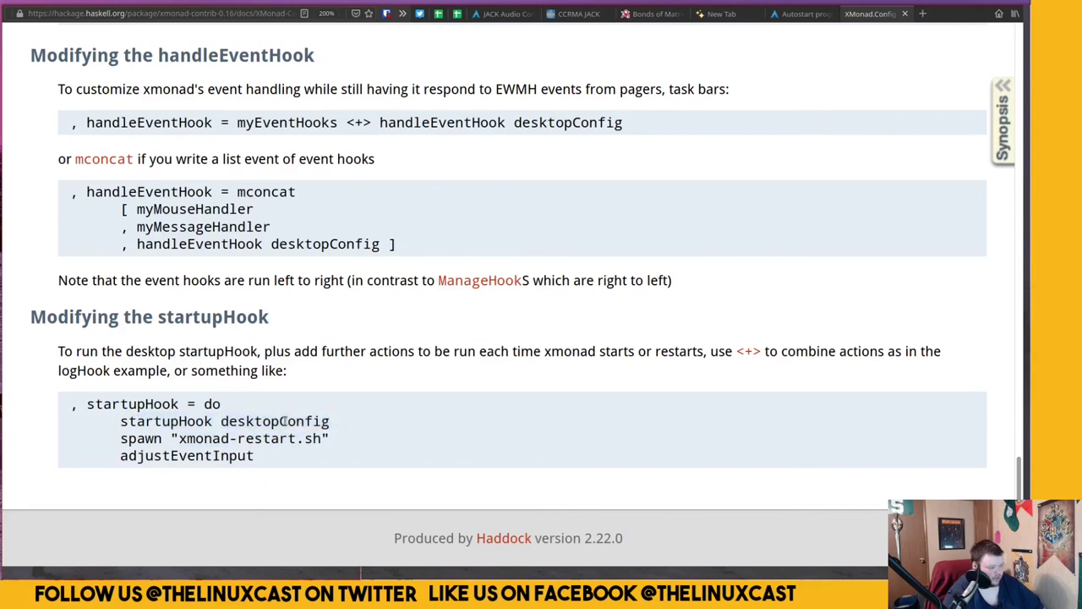
pyautogui.doubleClick(239, 420)
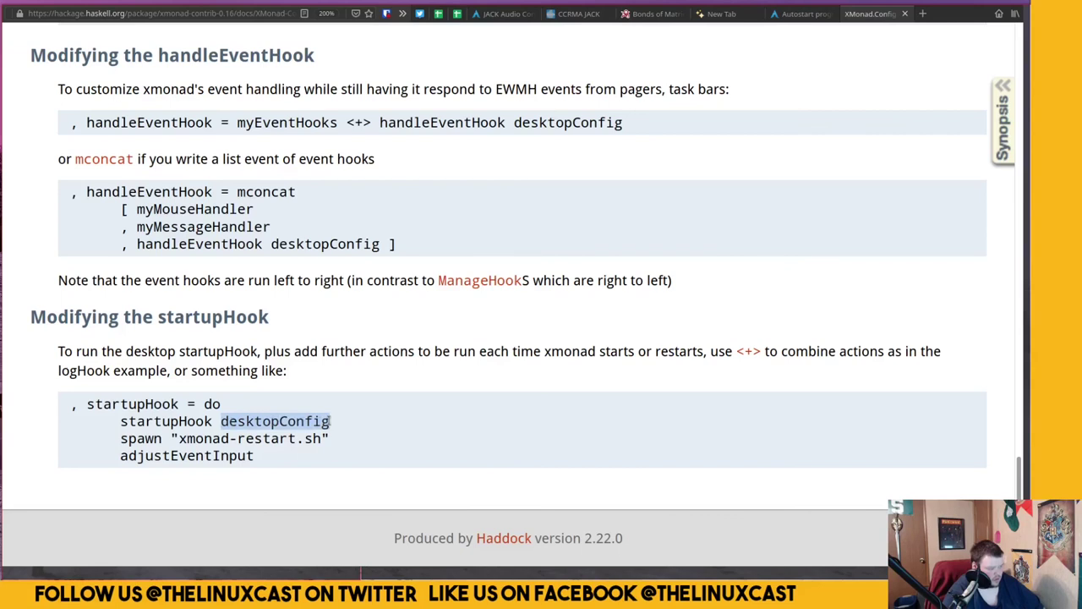
pyautogui.moveTo(178, 438); pyautogui.dragTo(319, 438)
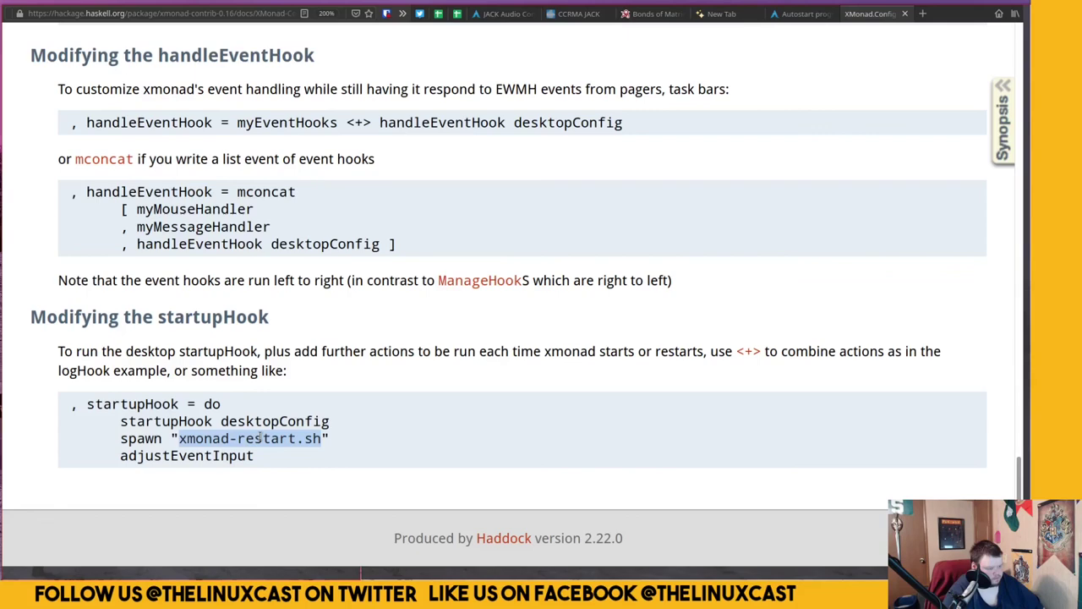
# Read the <+> operator's definition in the ManageHook docs, then return to the xmonad.hs editor
pyautogui.click(749, 353)
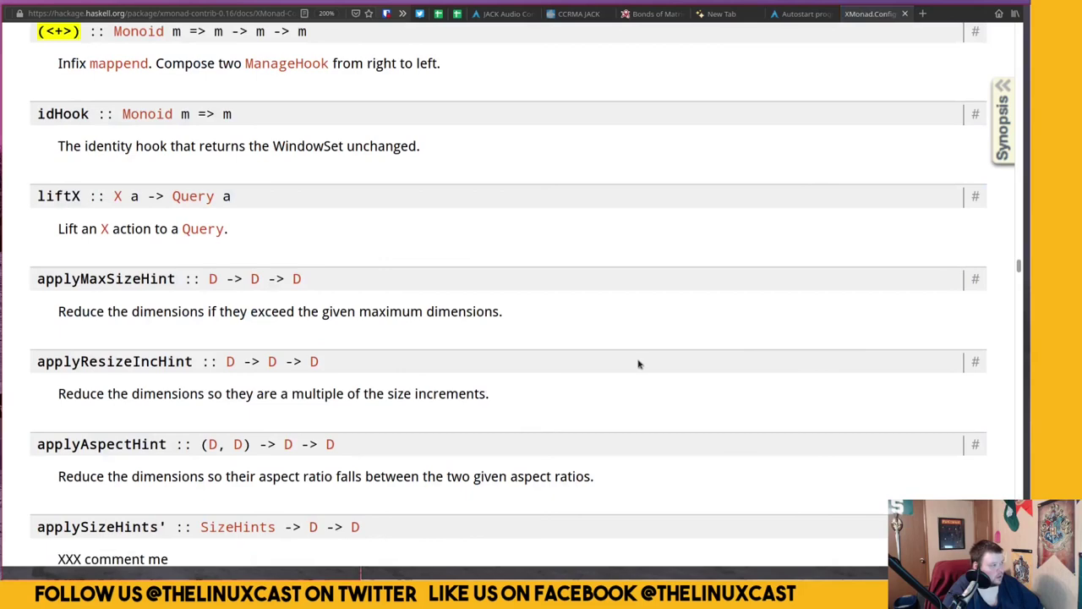
pyautogui.scroll(5, 558, 331)
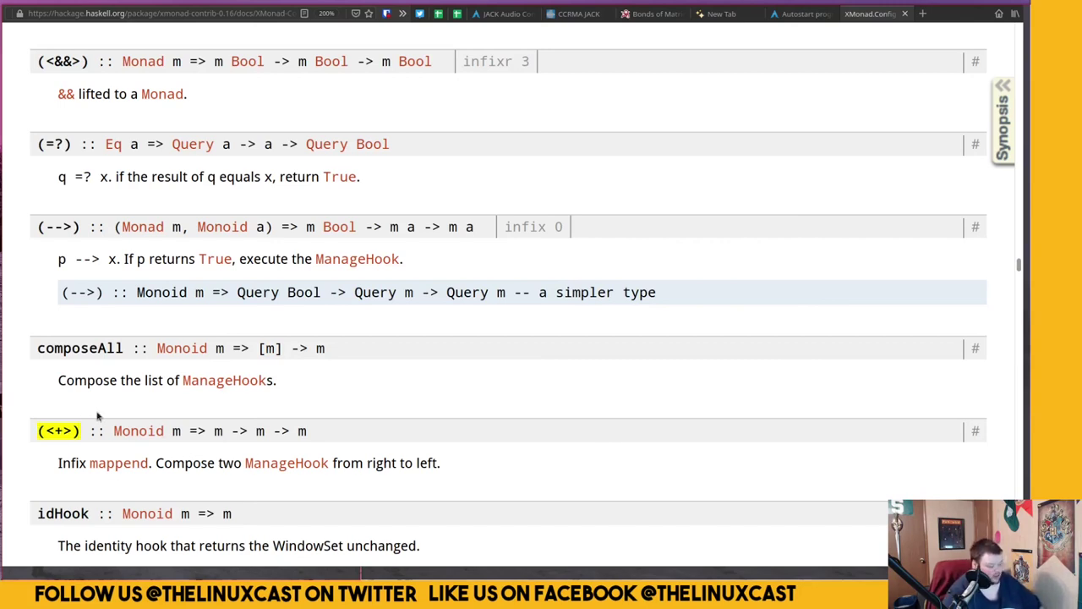
pyautogui.press('super+2')
pyautogui.press('super+1')
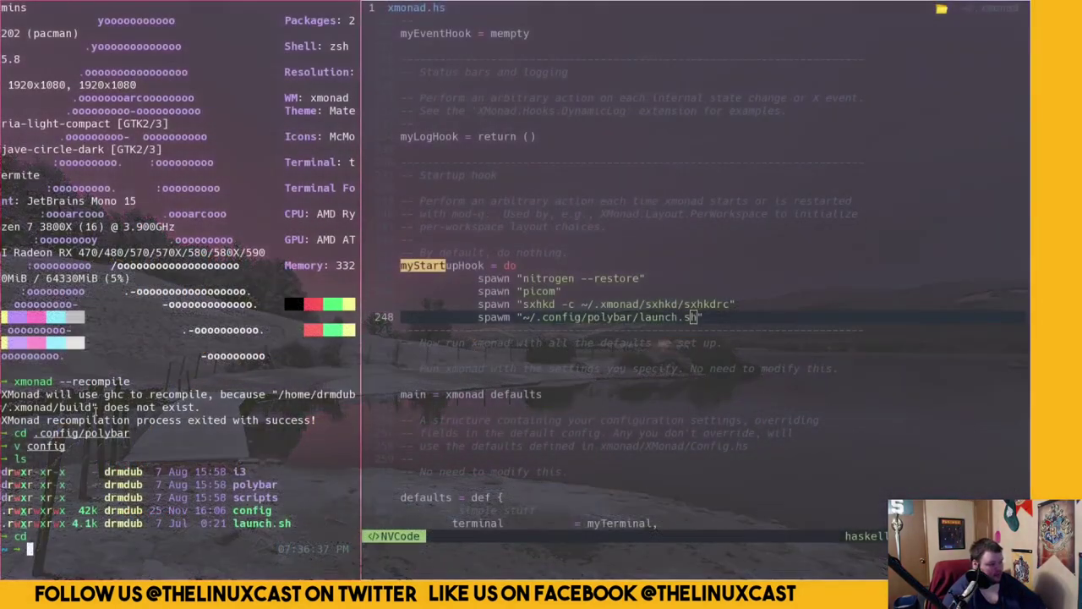